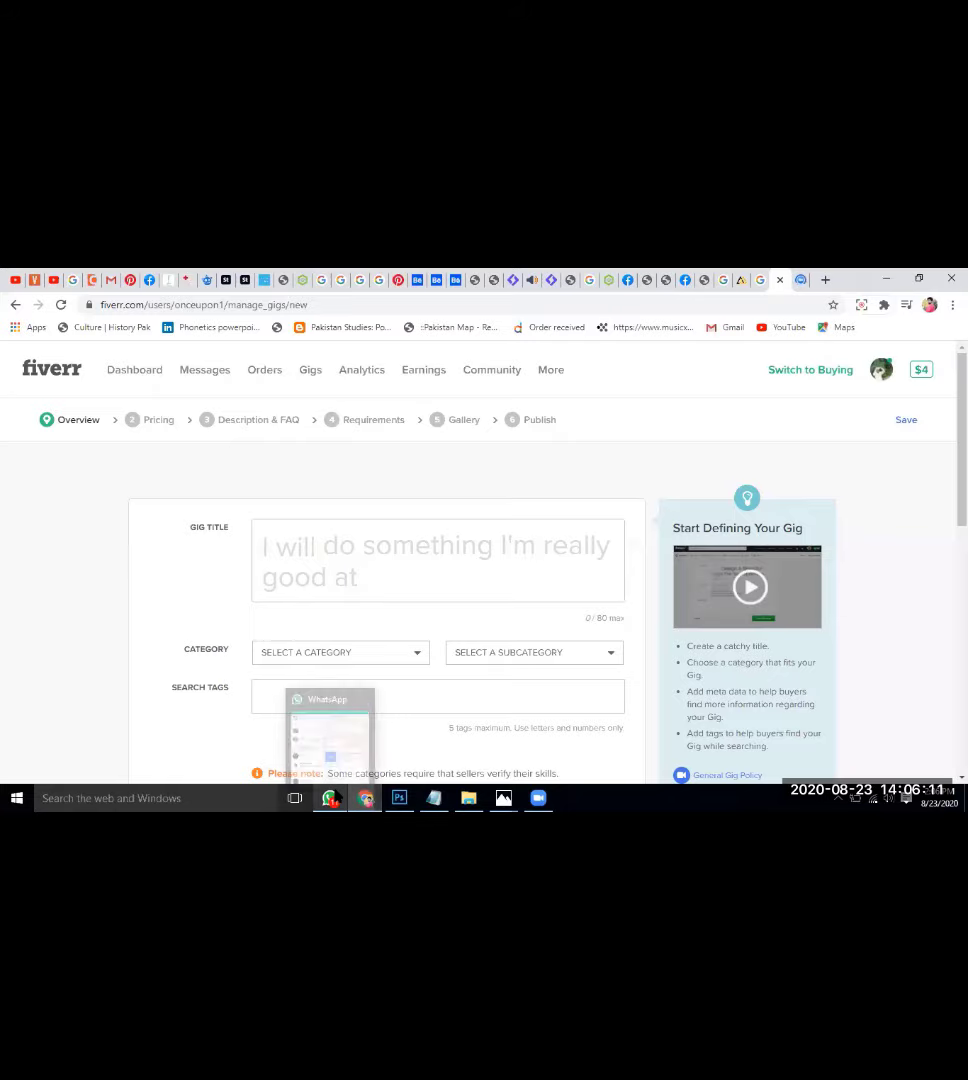
Leave the new gig form for the seller dashboard and switch the Fiverr account to buying mode
left_click(537, 768)
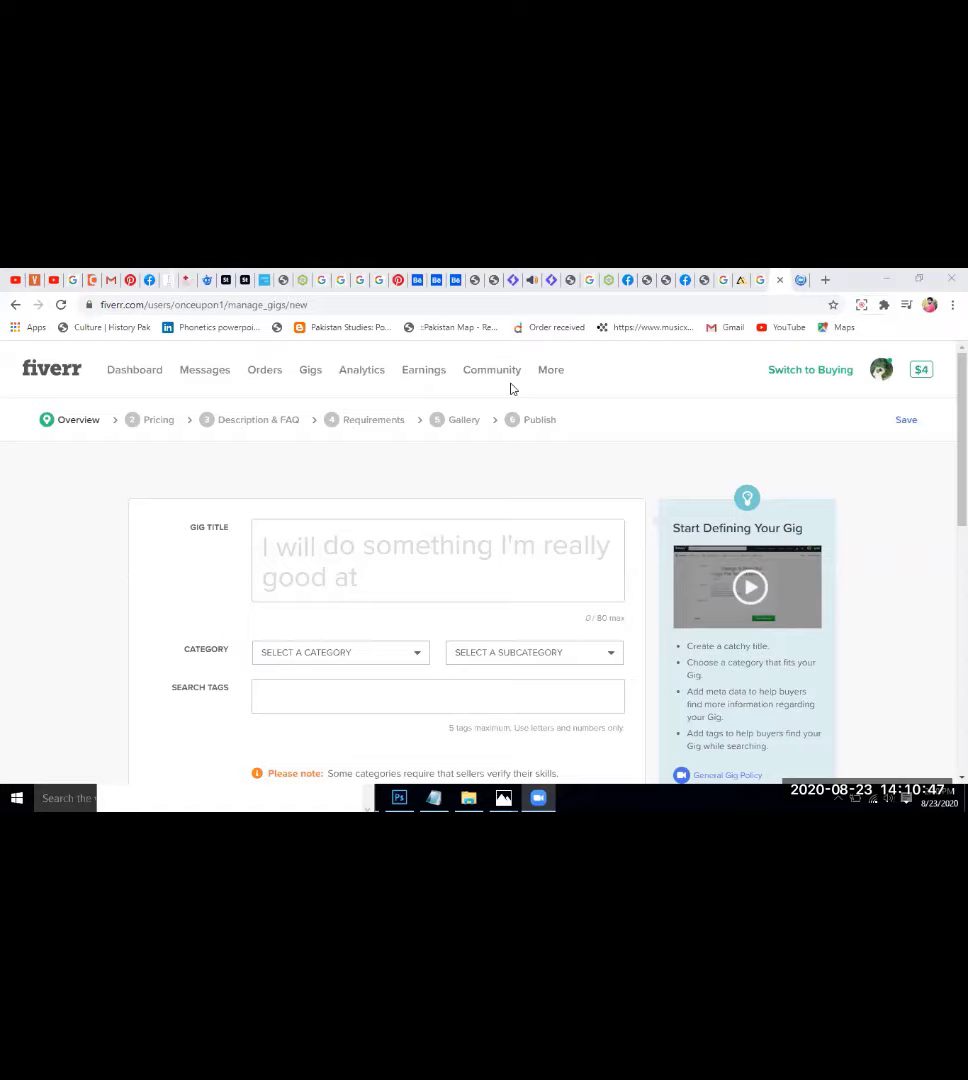
left_click(80, 379)
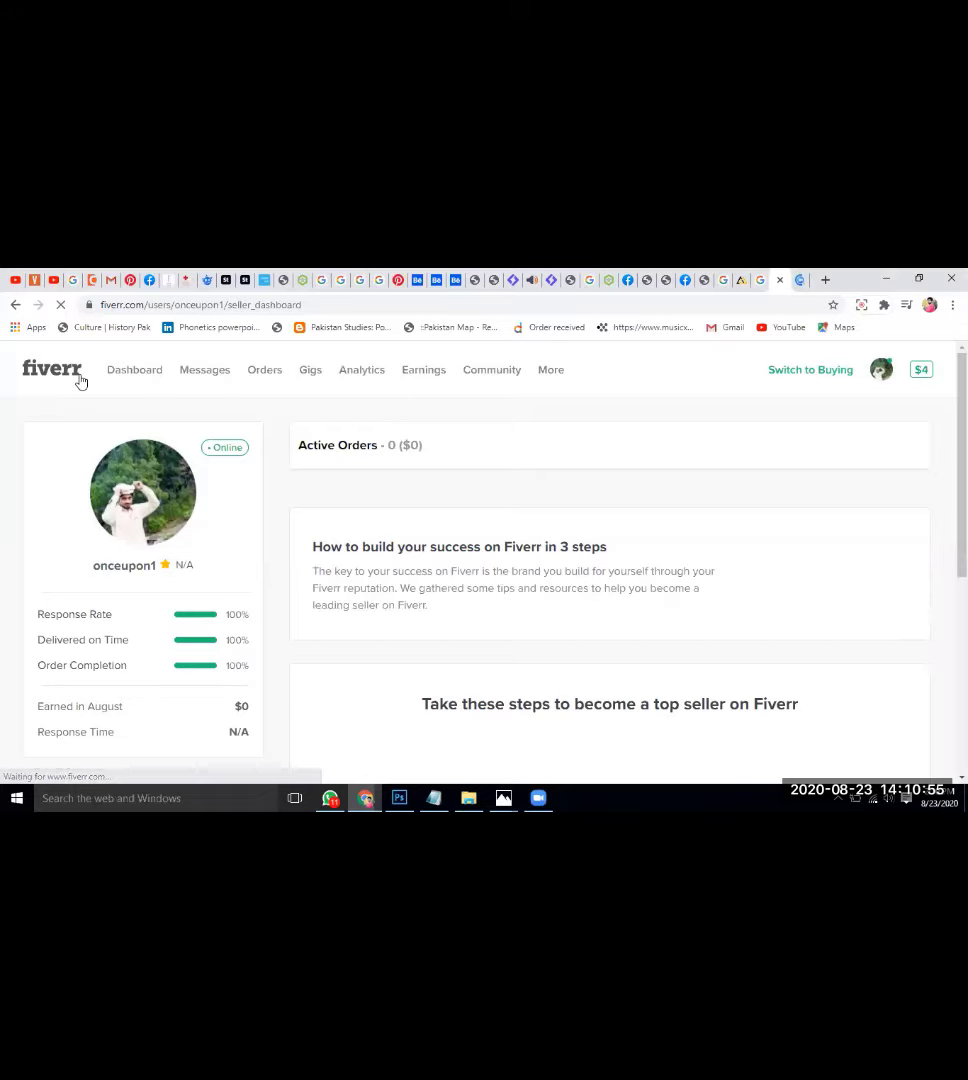
left_click(881, 372)
left_click(811, 375)
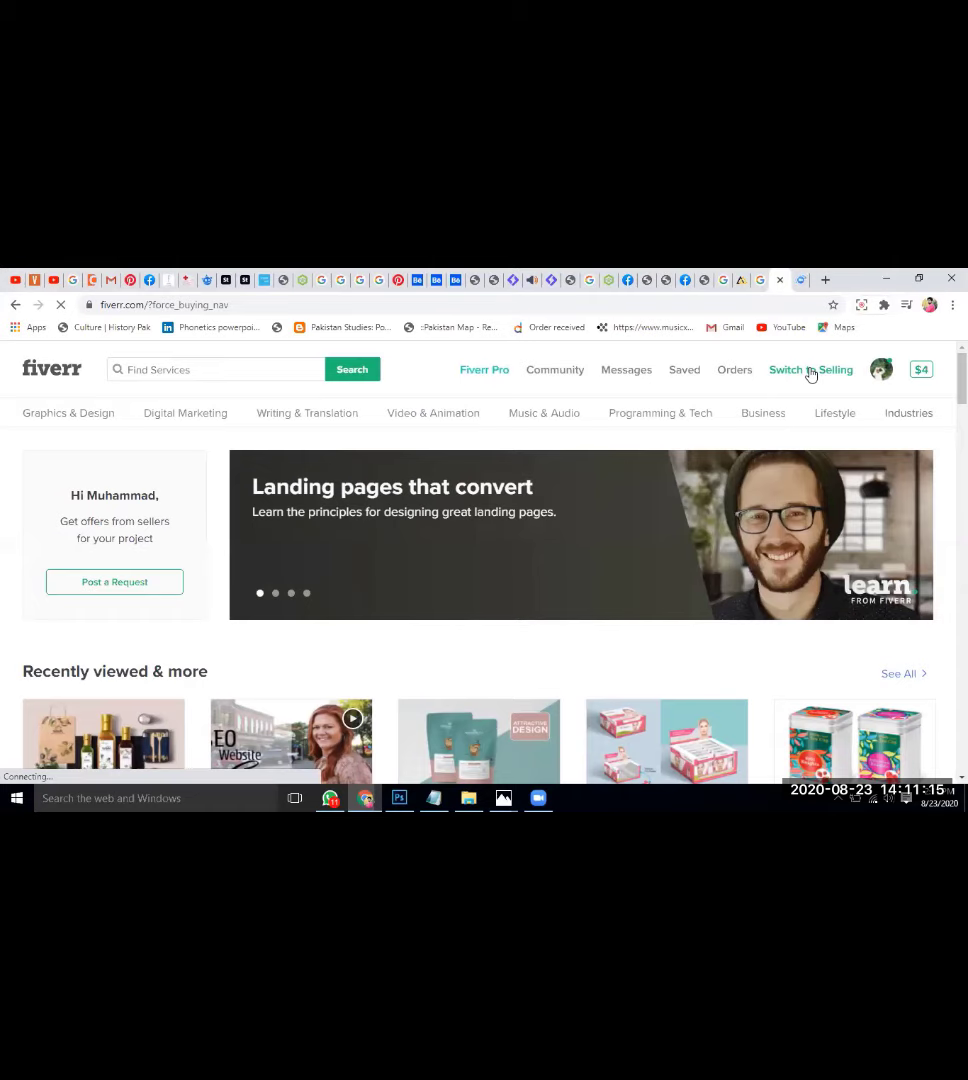
Examine the subcategories offered under Graphics & Design, Digital Marketing, and Writing & Translation
mouse_move(60, 417)
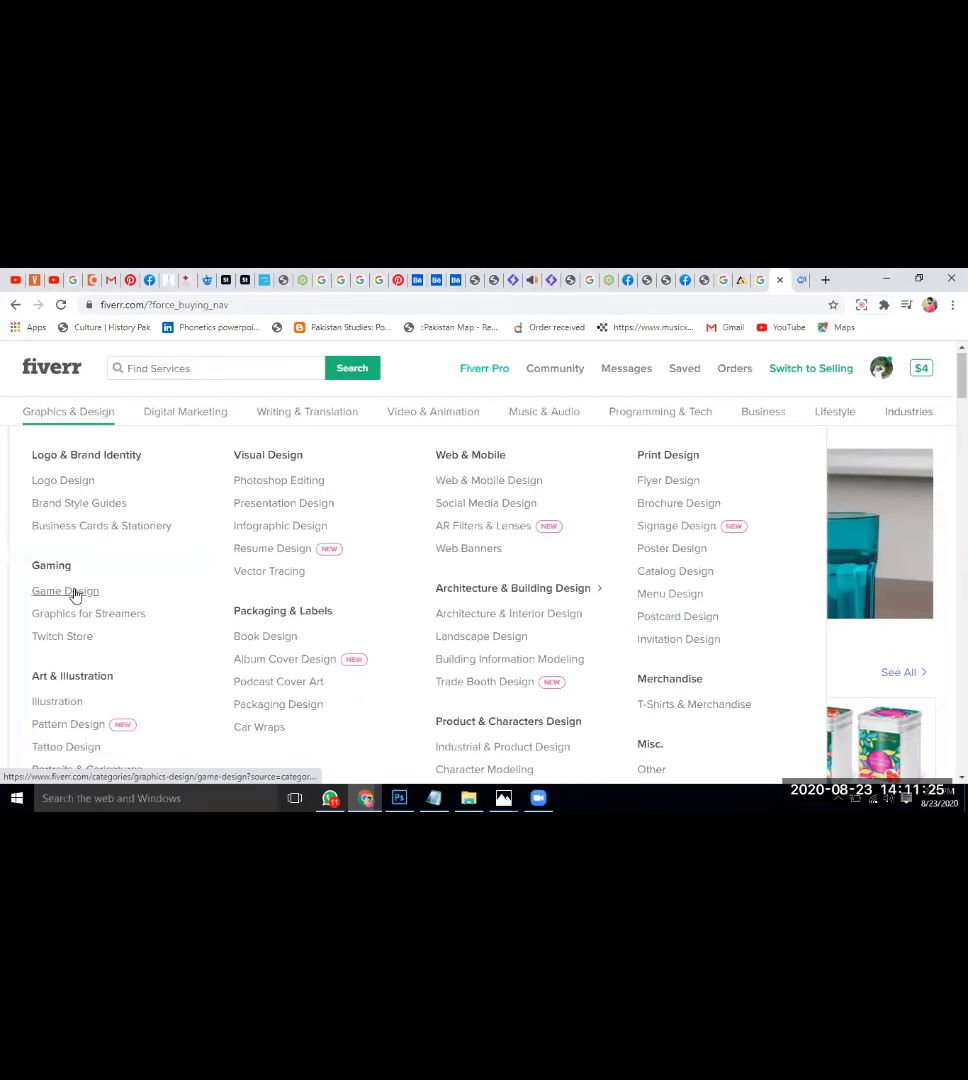
scroll(74, 594, "down", 2)
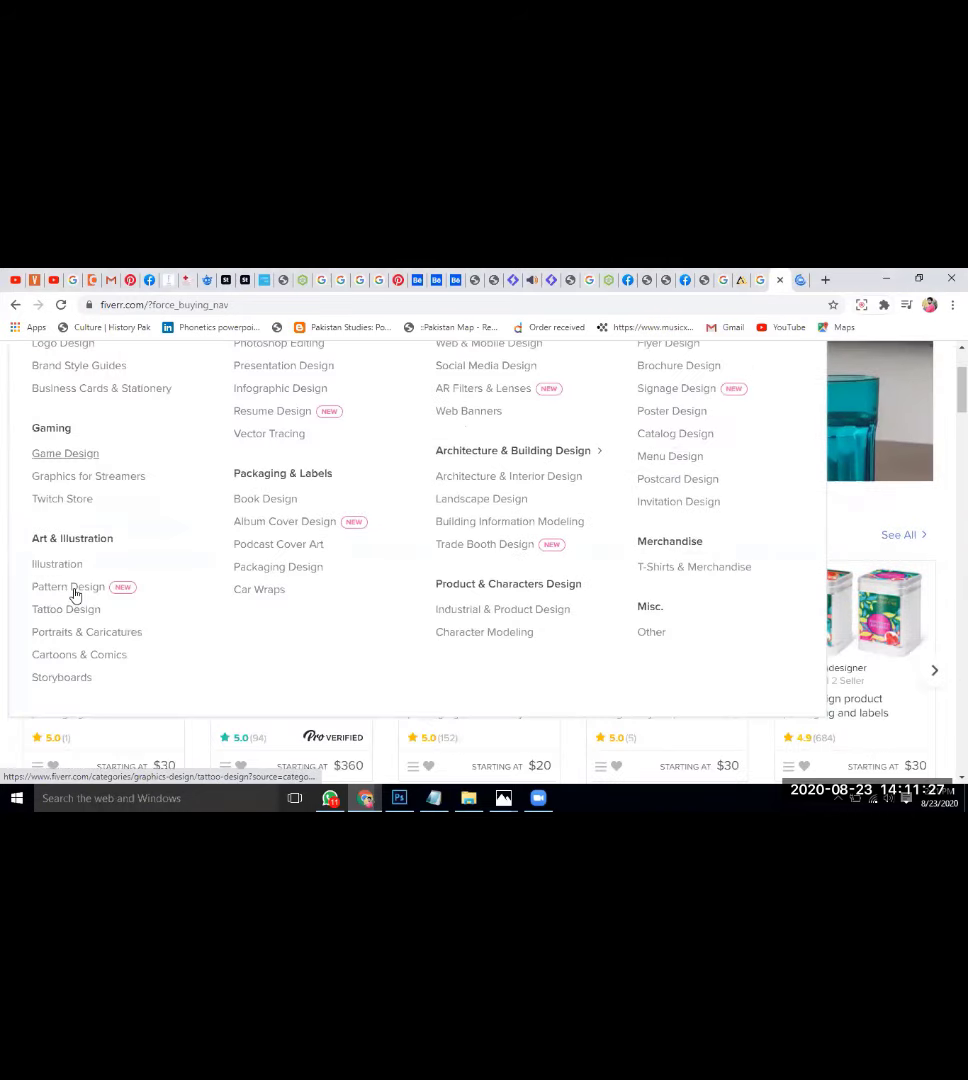
scroll(74, 594, "up", 2)
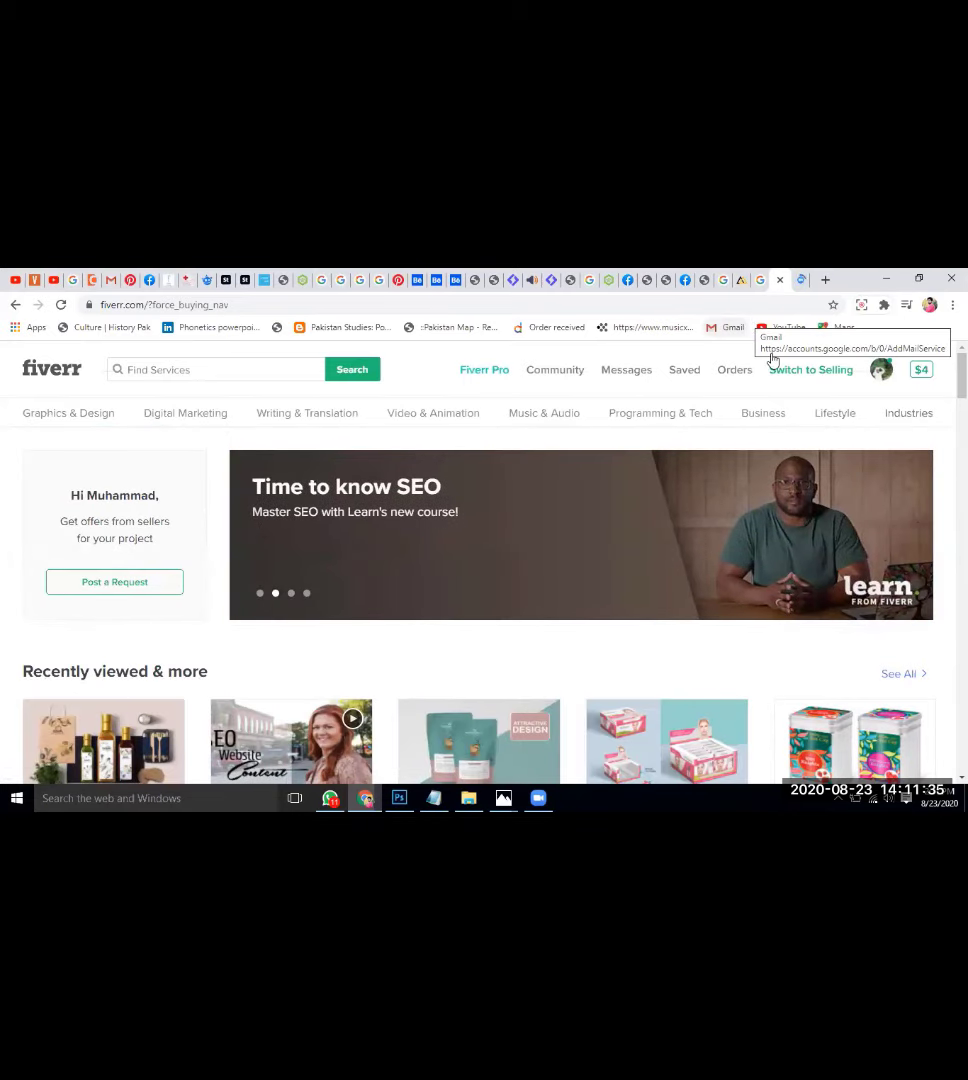
mouse_move(197, 419)
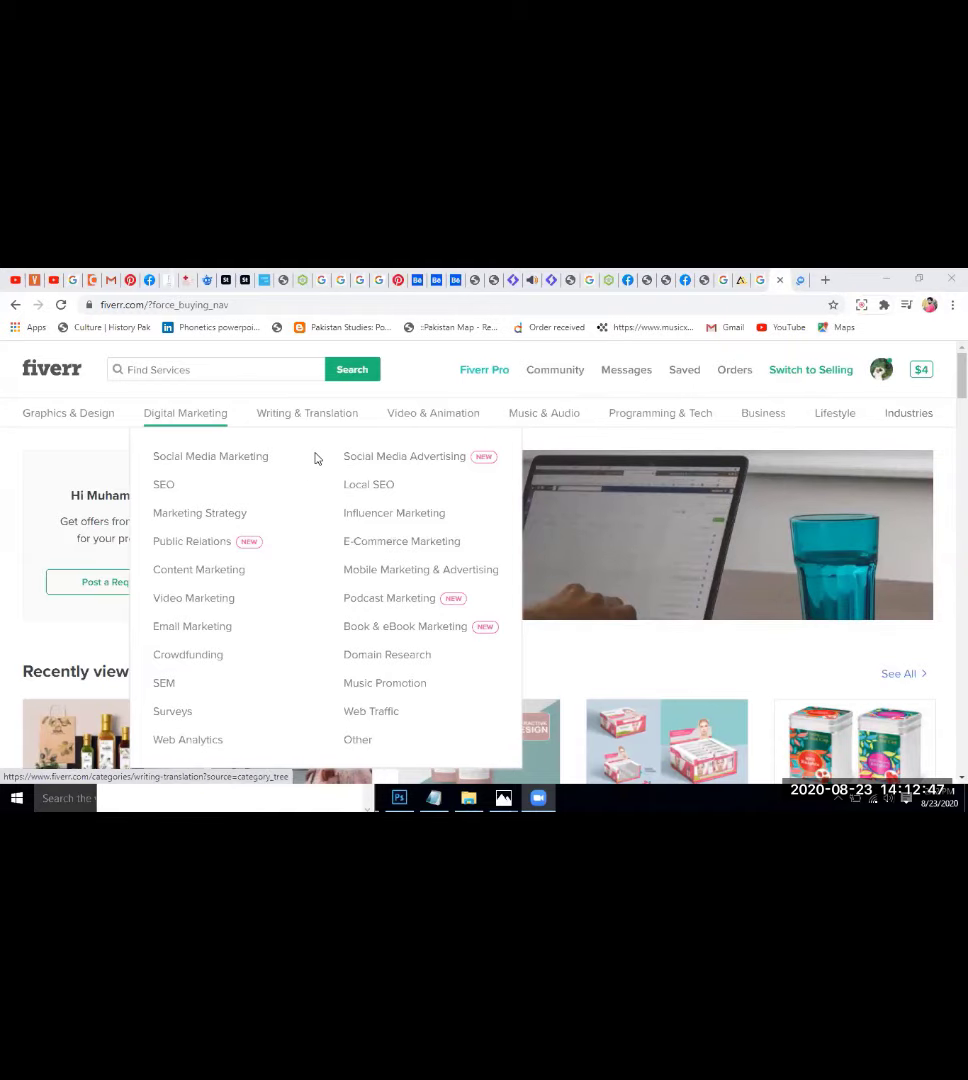
mouse_move(307, 413)
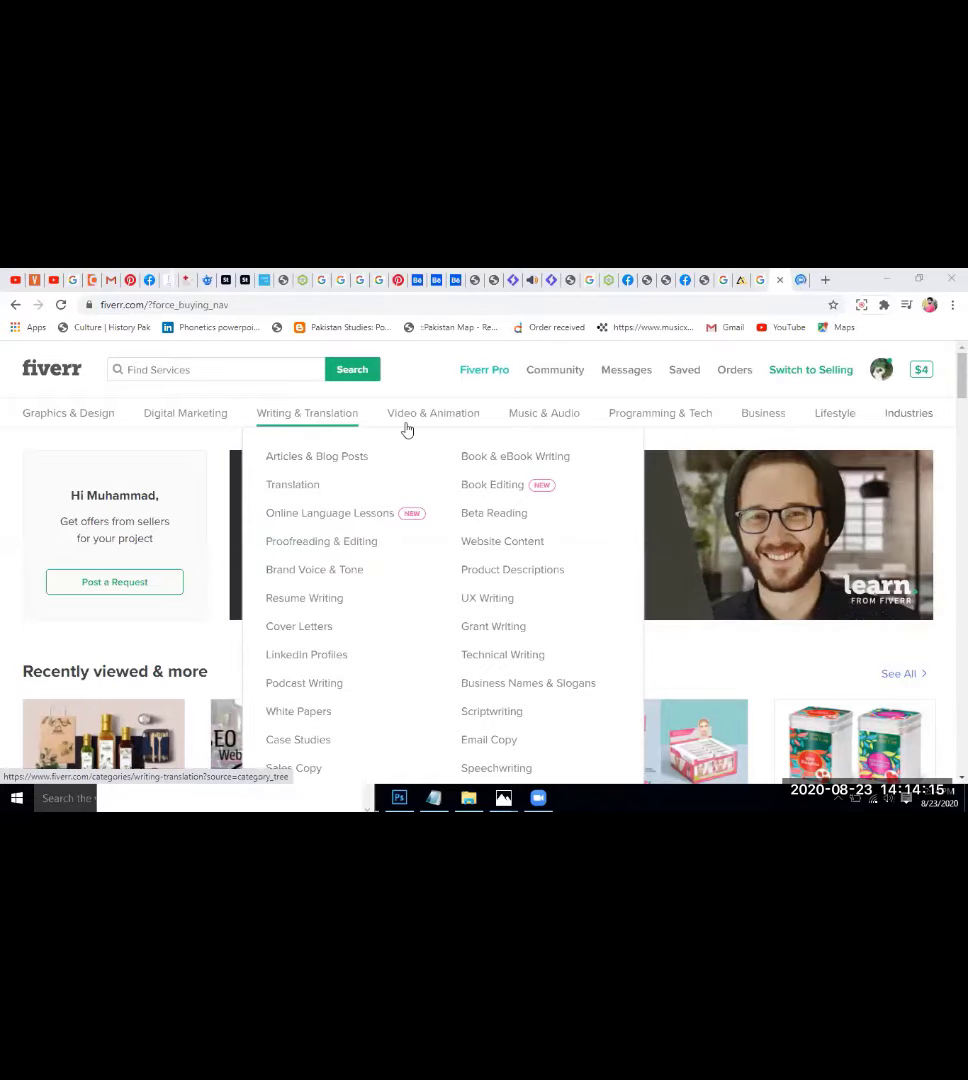
mouse_move(407, 429)
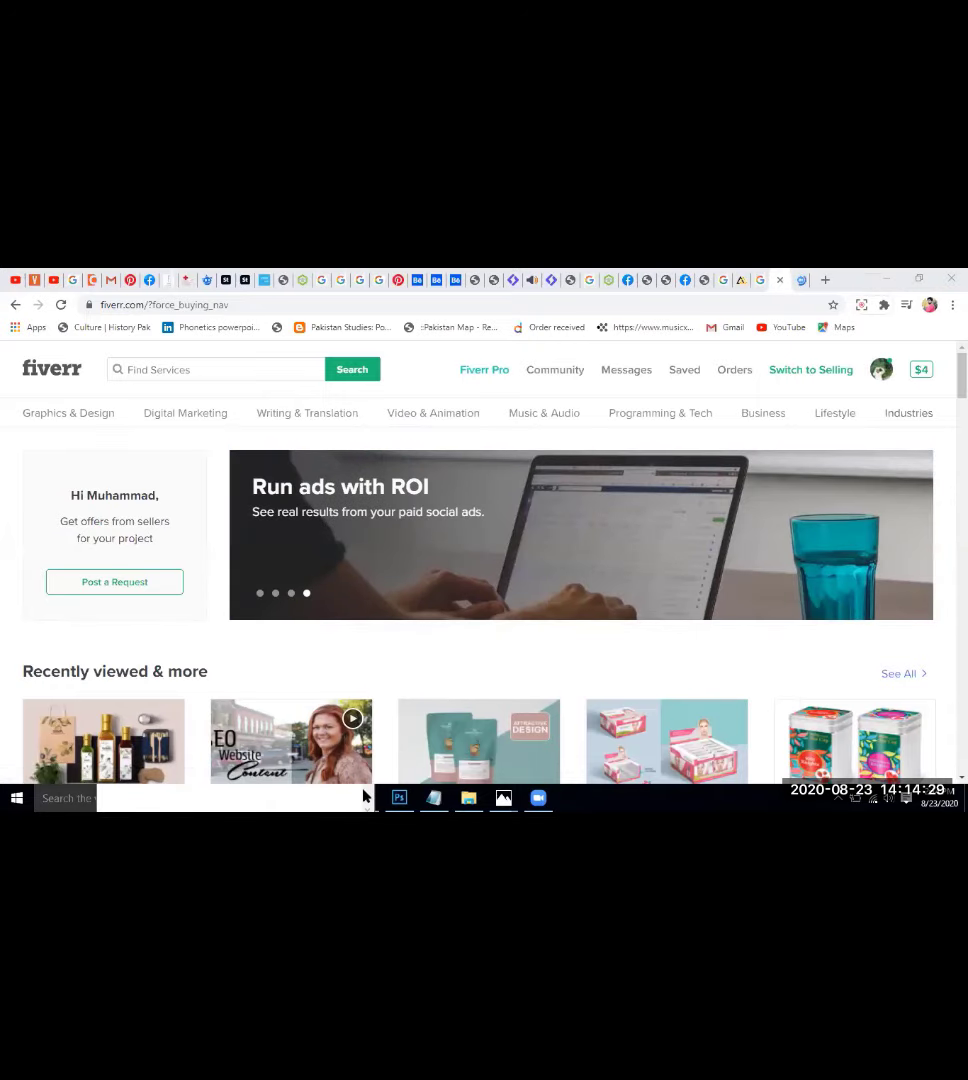
Switch to WhatsApp and view a 20-second window and door advert video from a contact's shared media
mouse_move(399, 797)
left_click(433, 797)
left_click(330, 797)
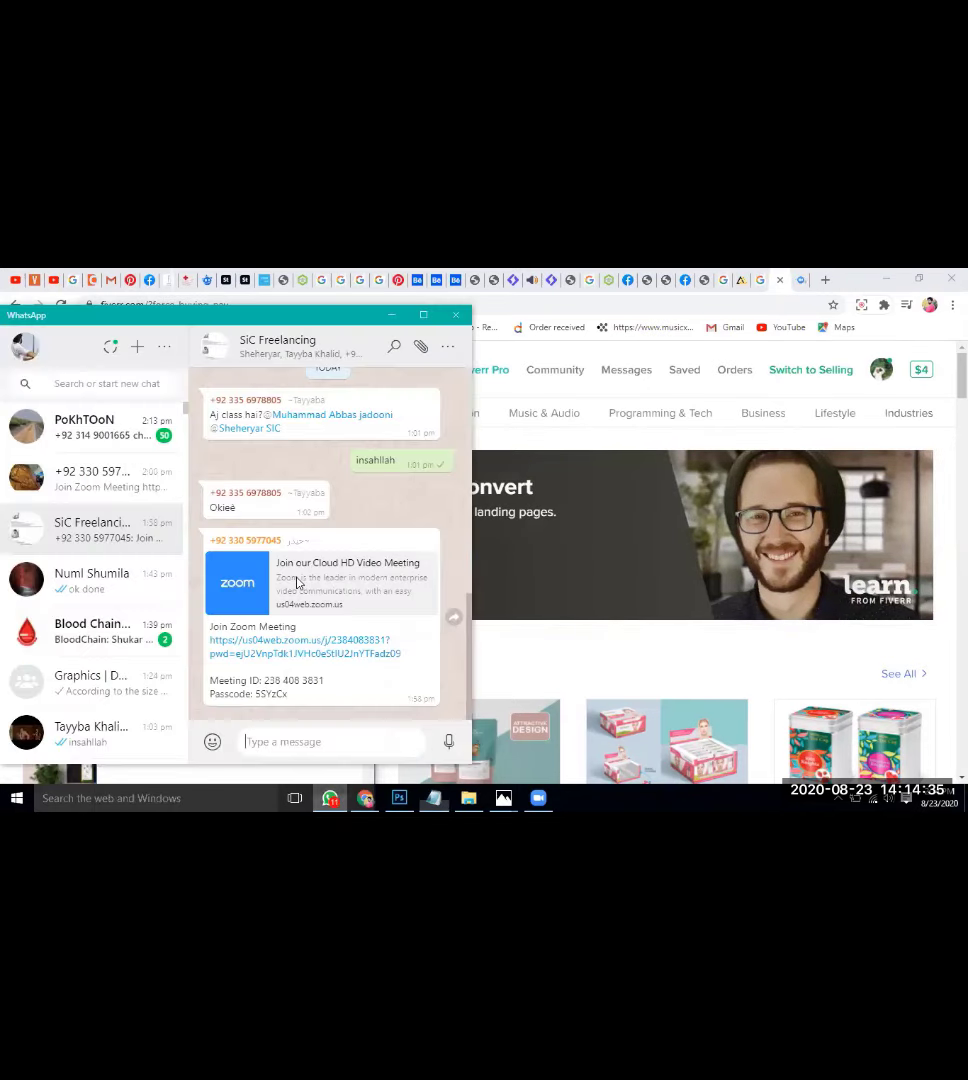
key("ctrl+Tab")
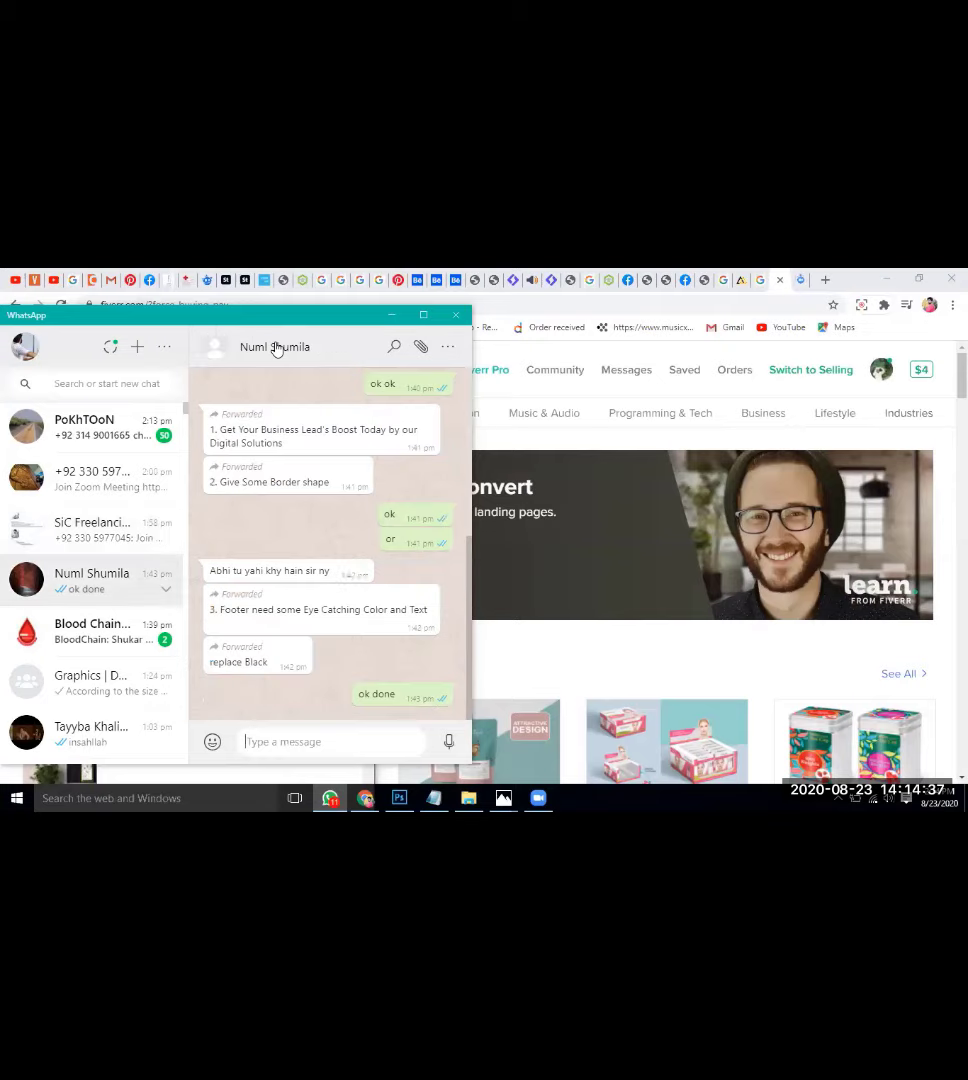
left_click(277, 347)
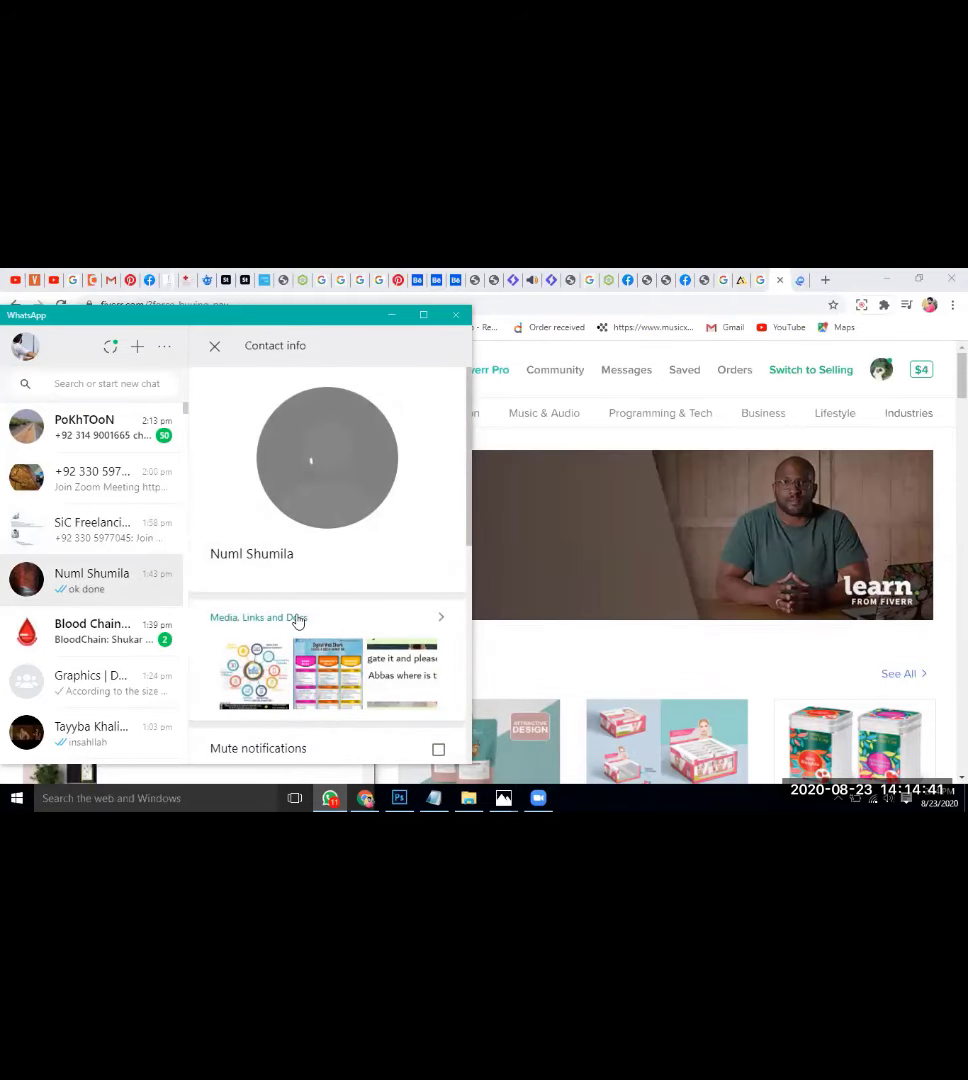
left_click(258, 617)
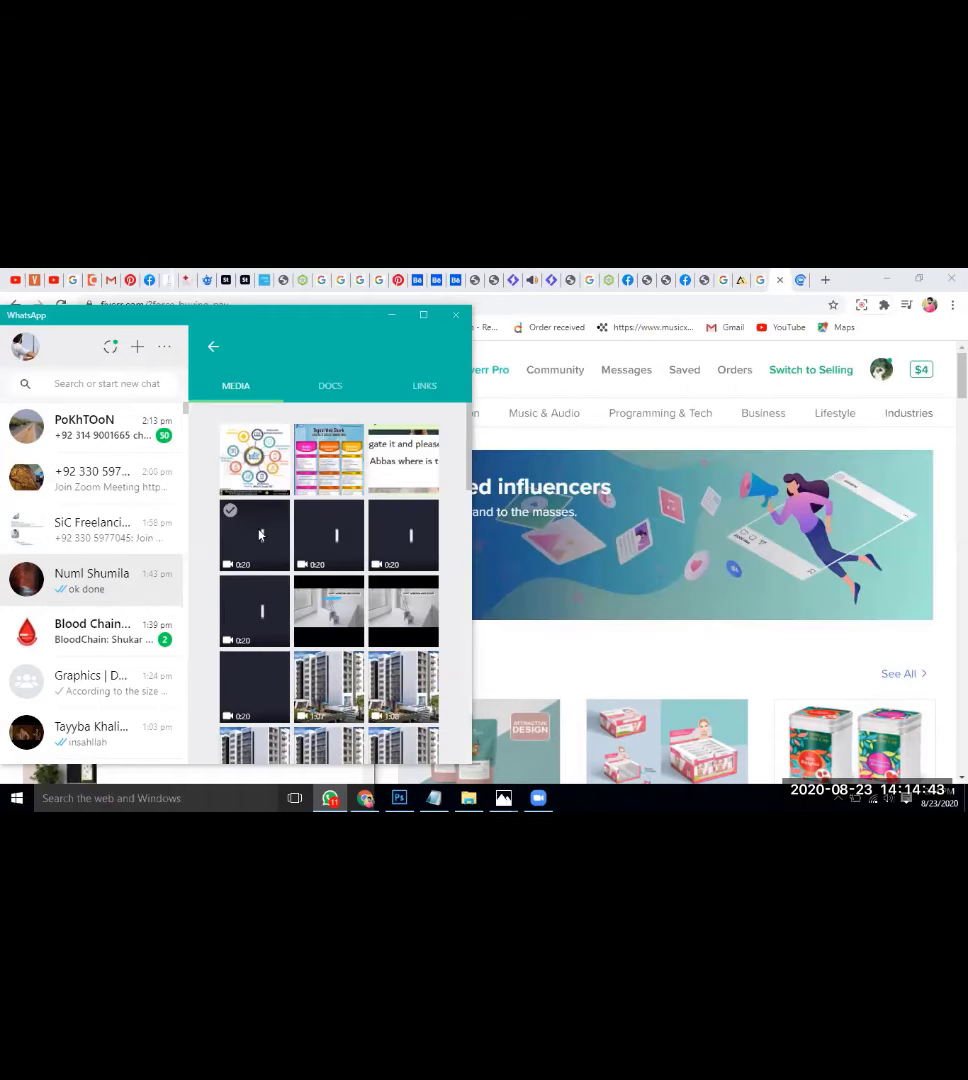
left_click(260, 532)
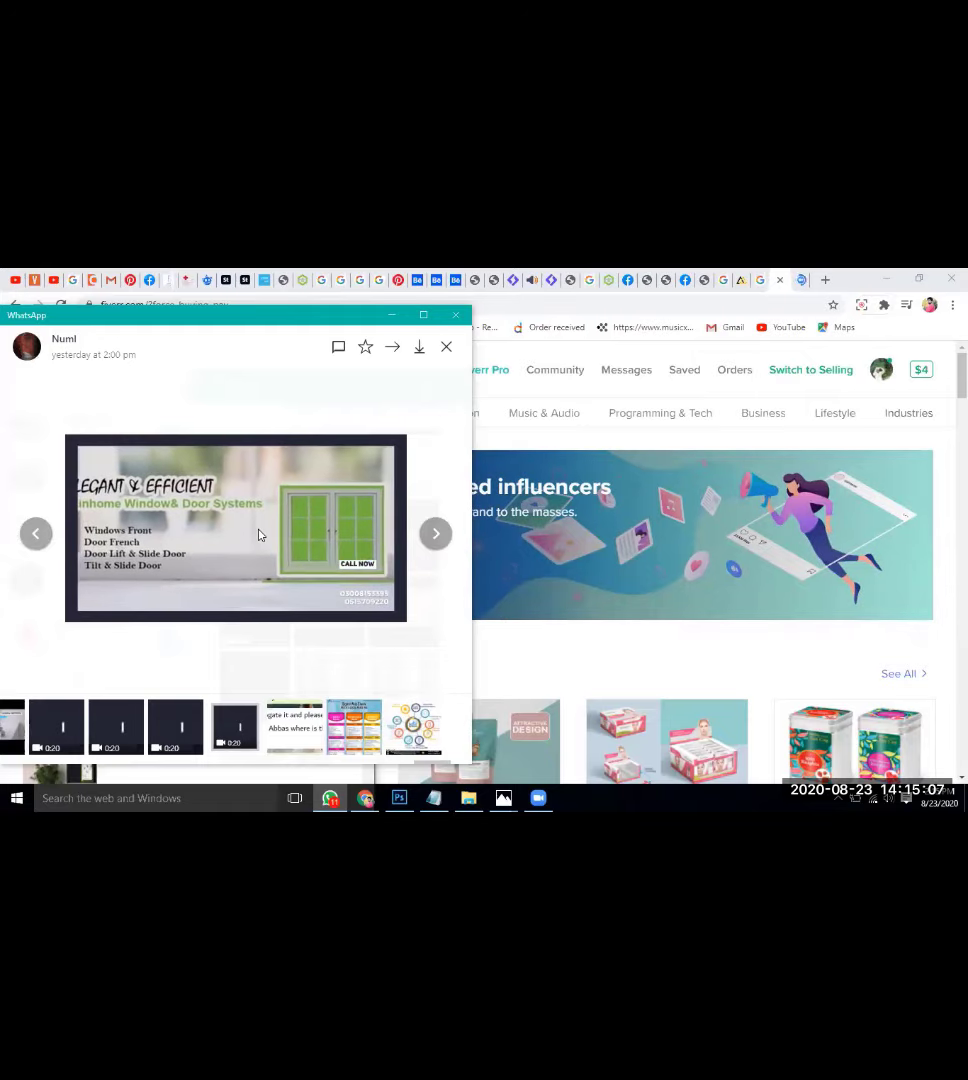
left_click(393, 316)
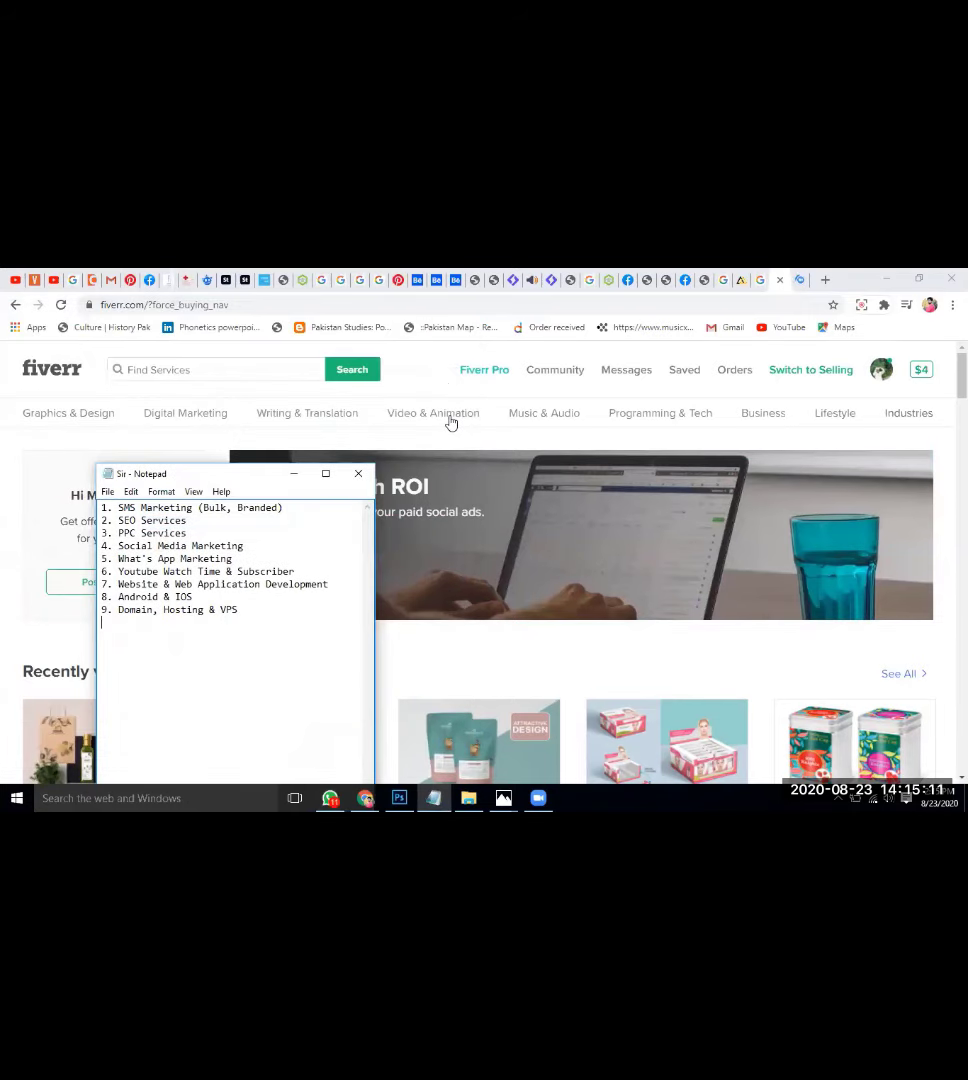
Return to Fiverr, open the Video & Animation category, and examine its subcategories and those of Programming & Tech
left_click(450, 421)
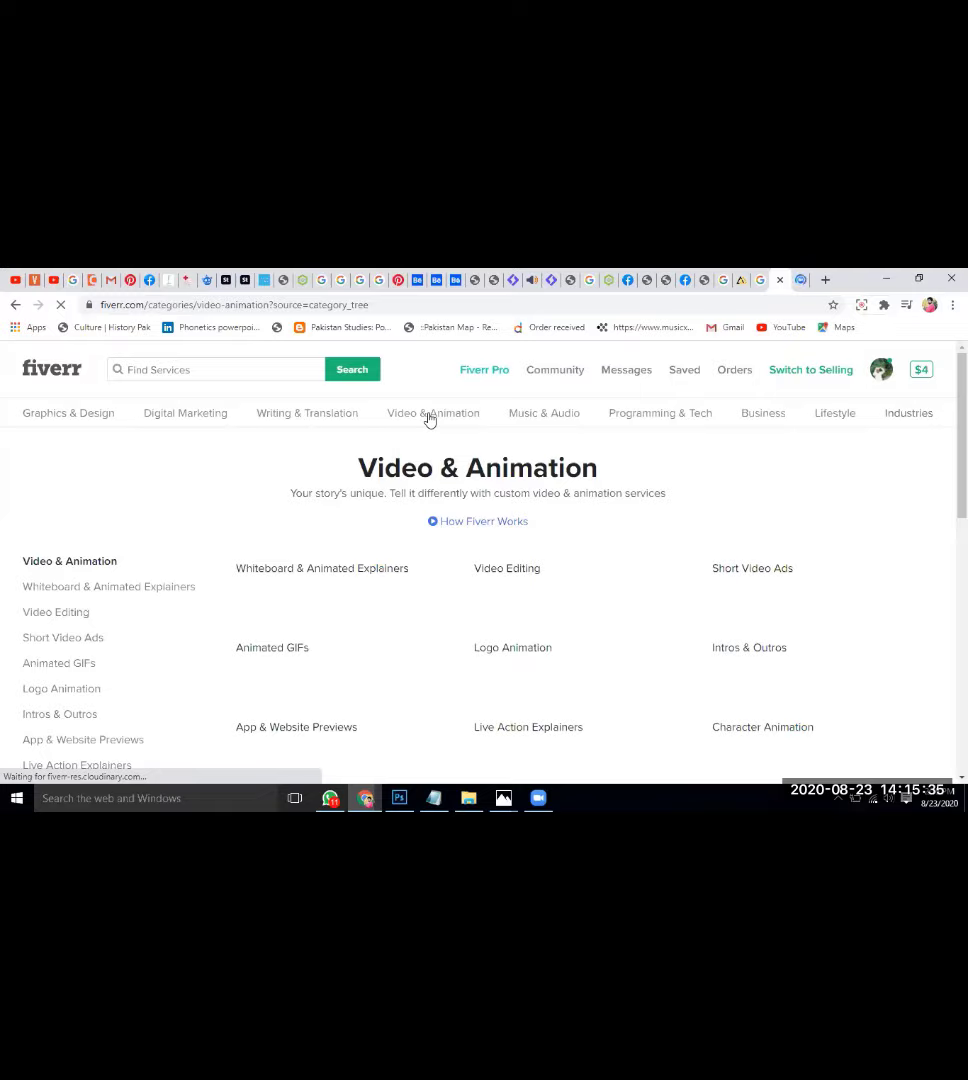
mouse_move(451, 427)
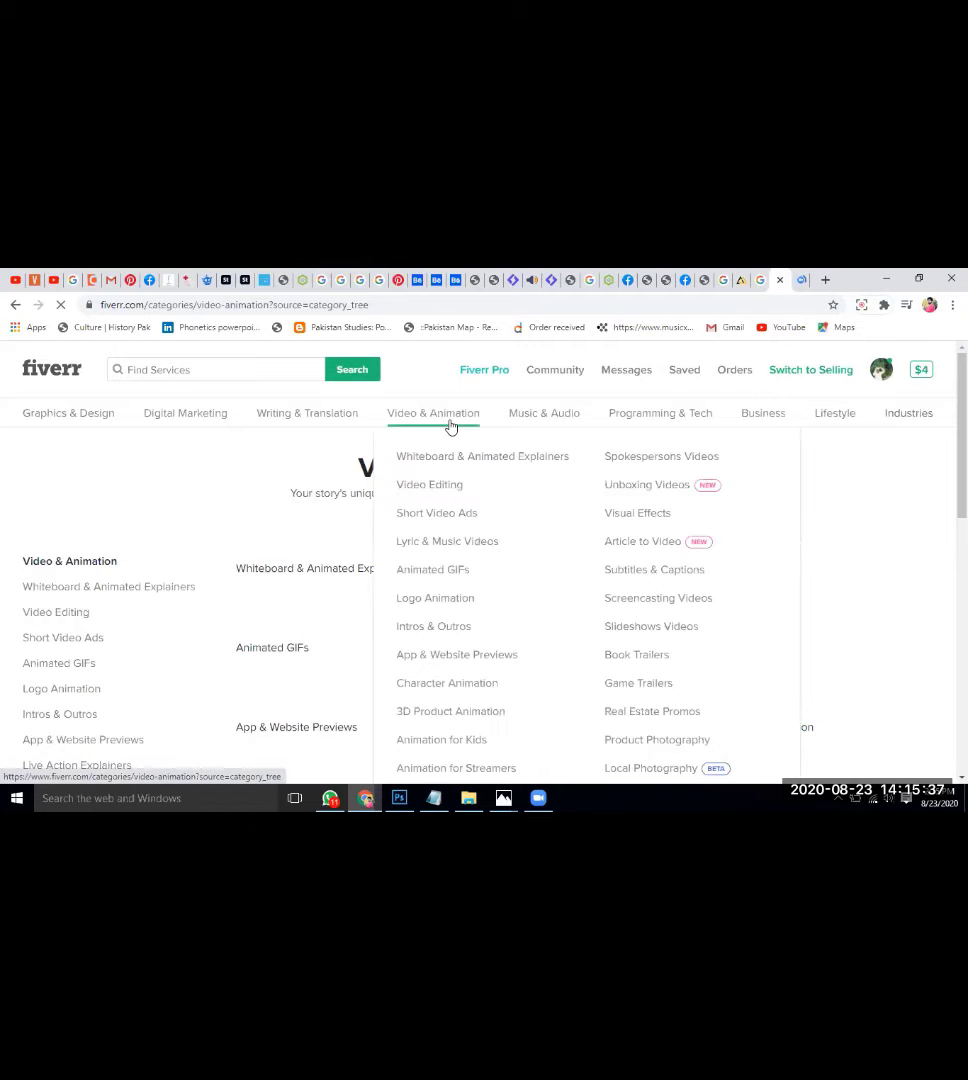
scroll(451, 427, "down", 2)
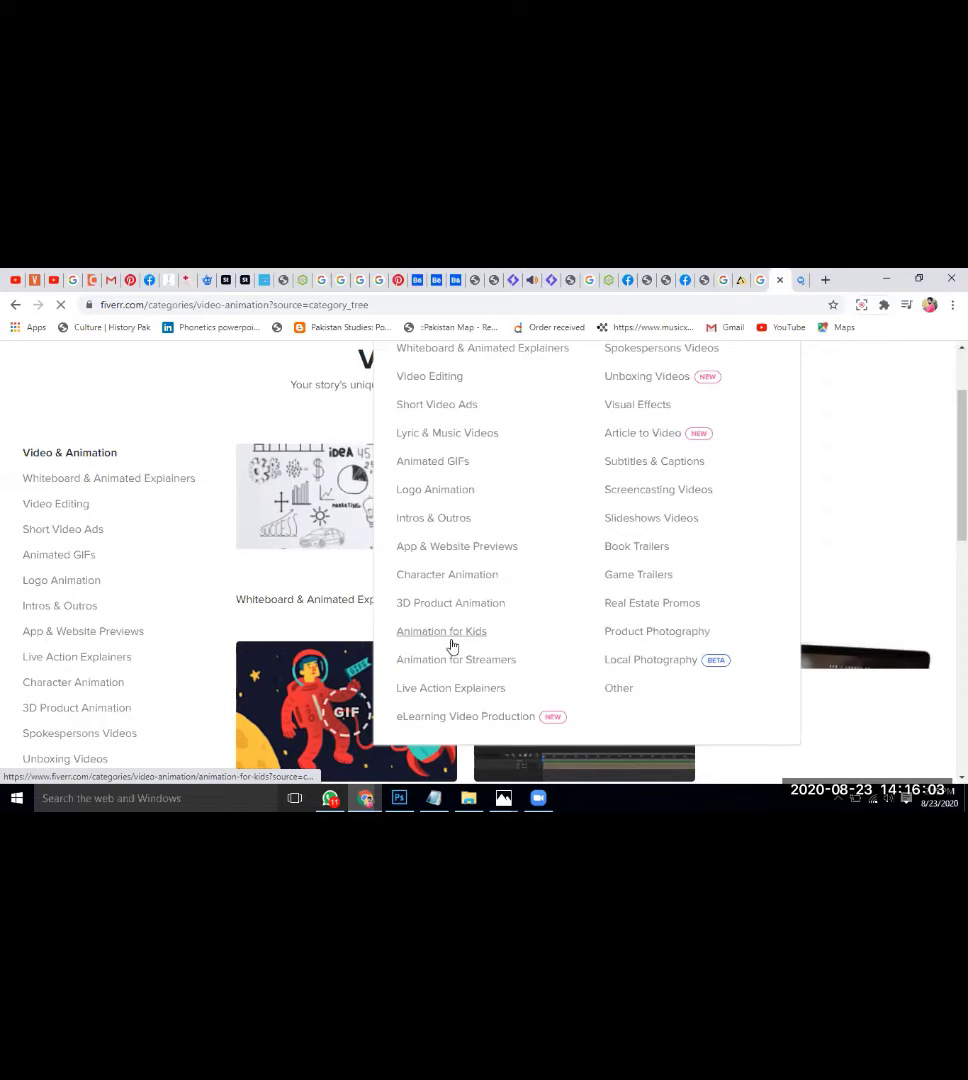
scroll(452, 645, "up", 1)
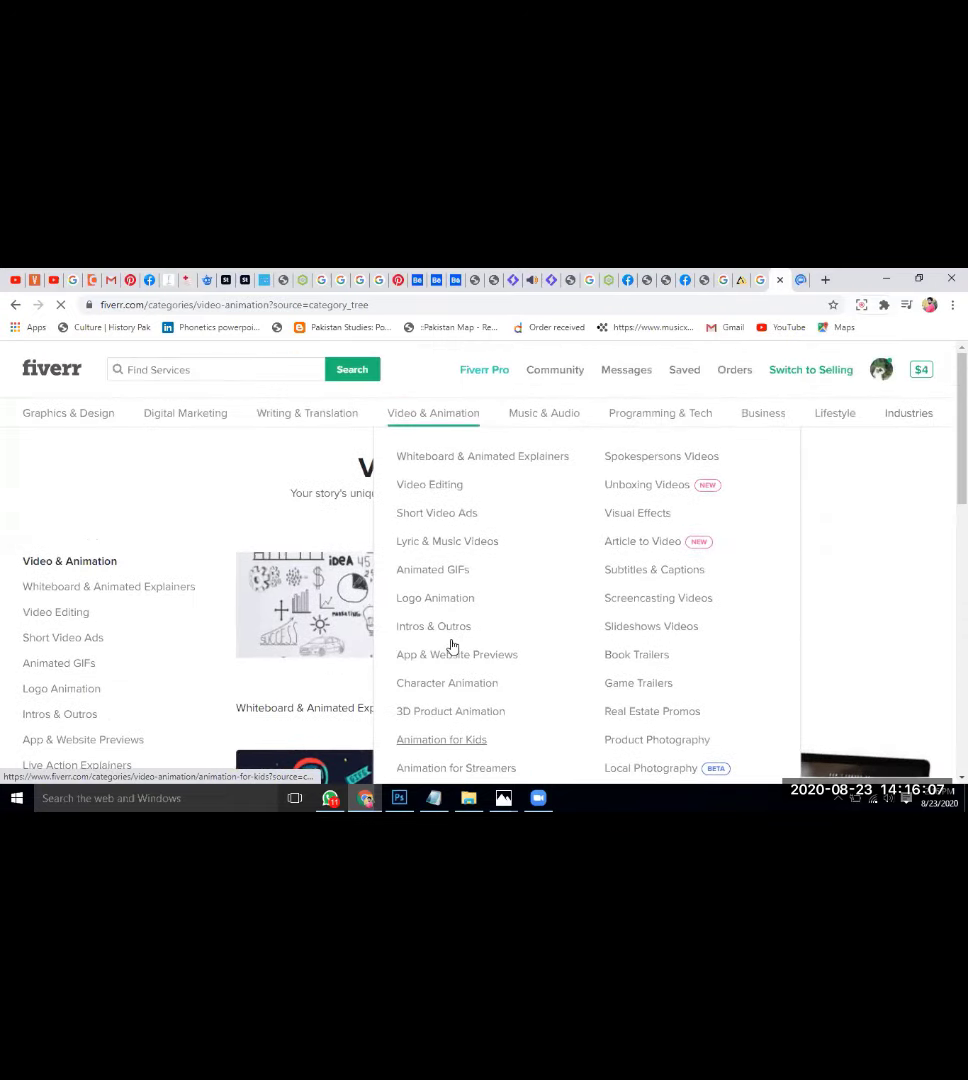
mouse_move(573, 412)
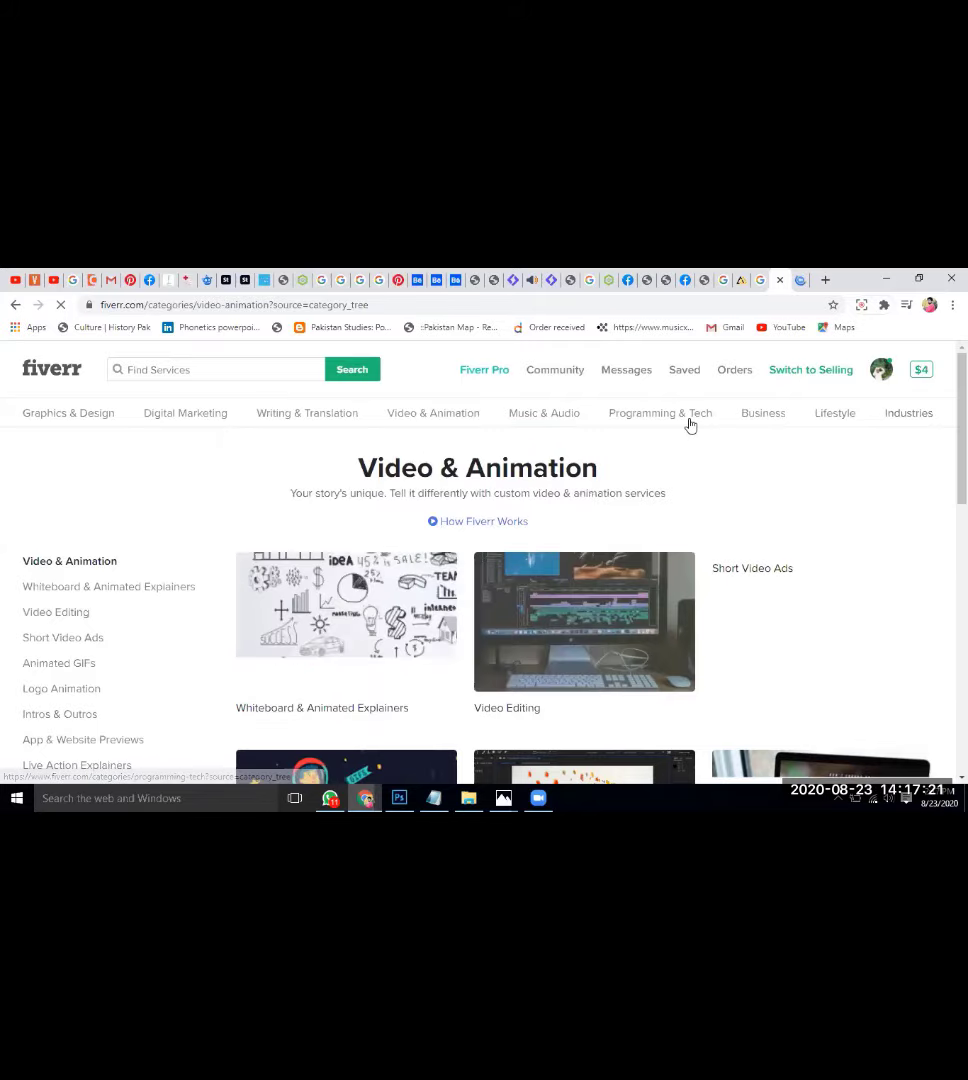
mouse_move(690, 425)
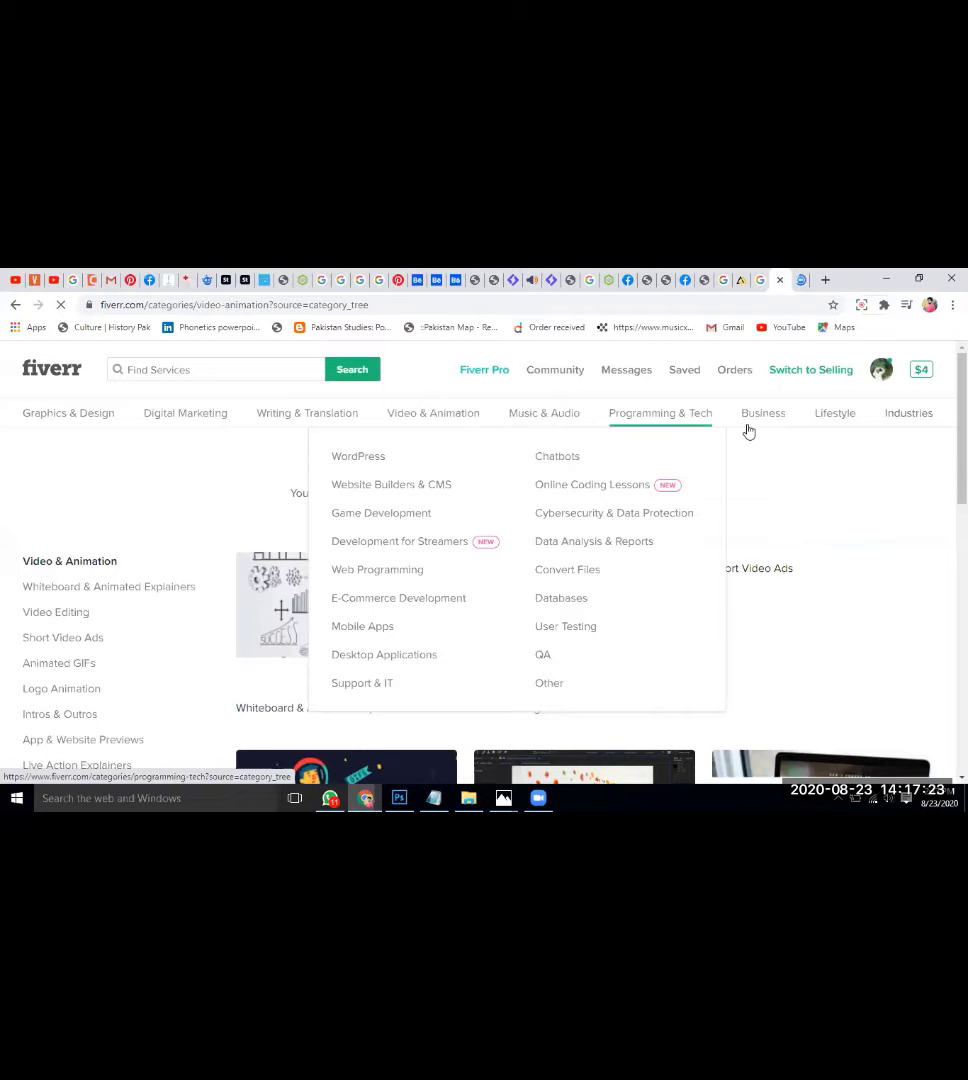
mouse_move(749, 431)
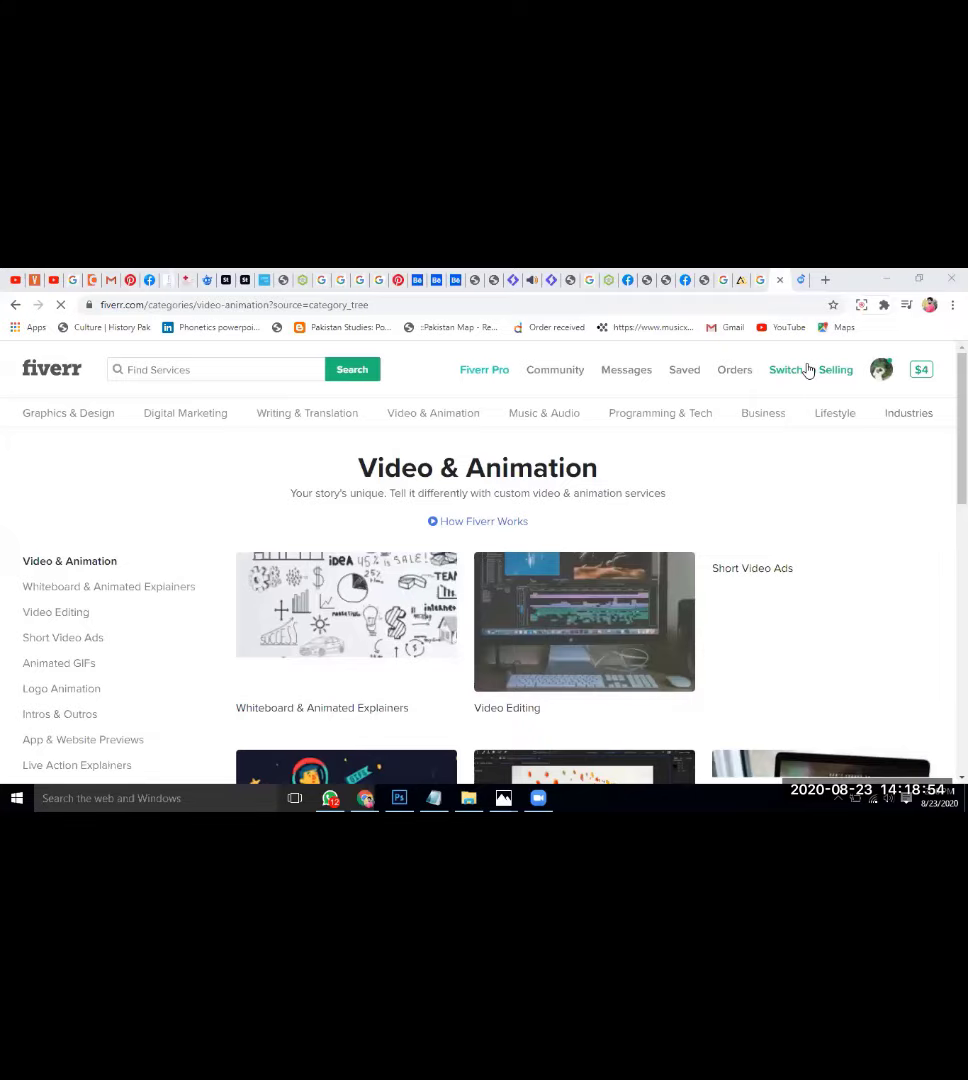
Switch the account back to selling mode and open the Gigs page to review the active gigs
left_click(808, 370)
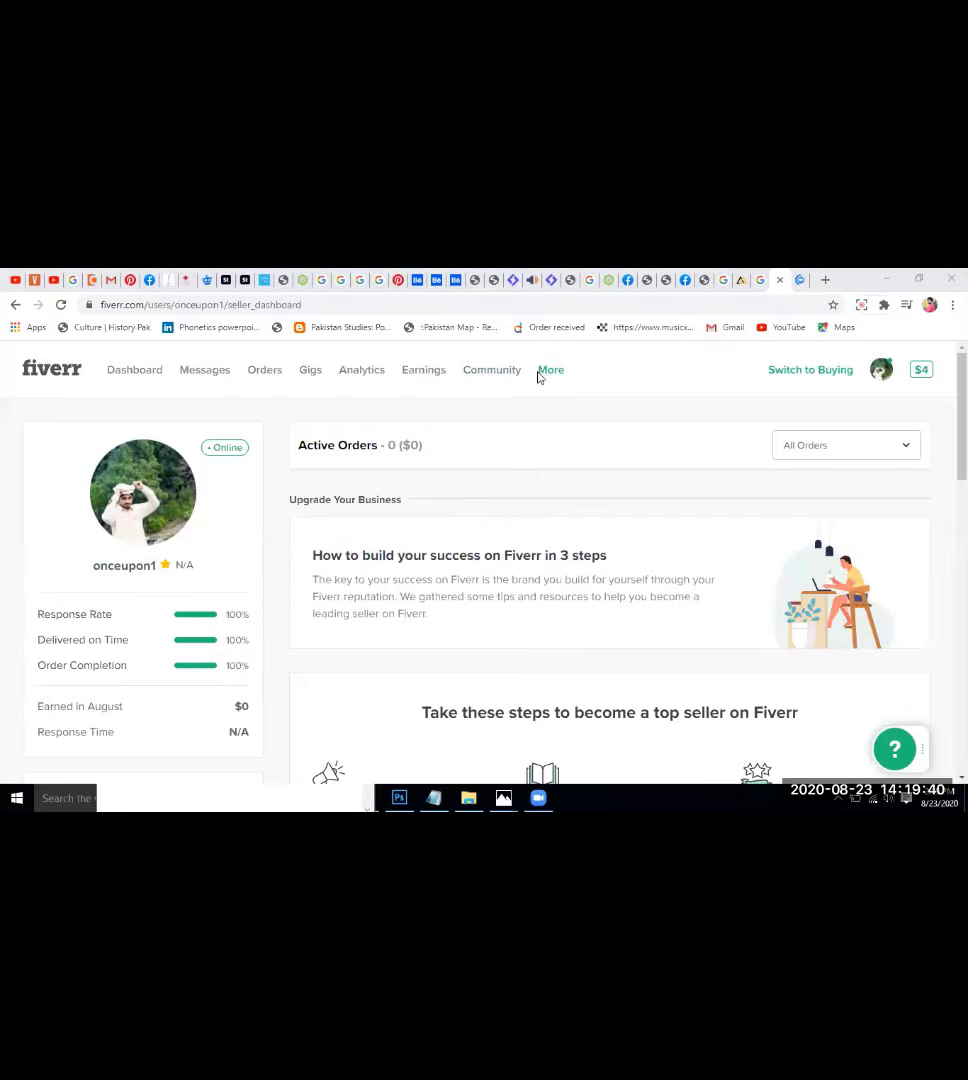
left_click(315, 376)
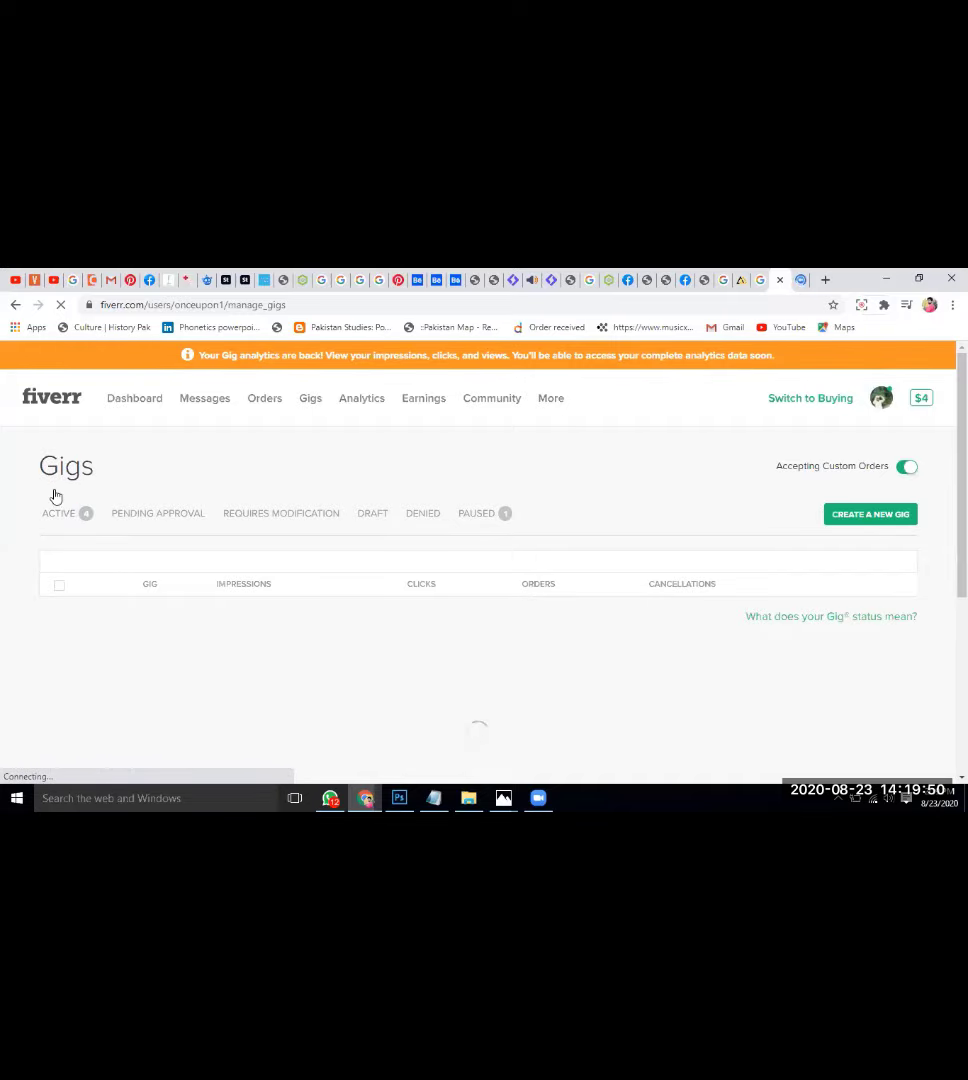
left_click(155, 516)
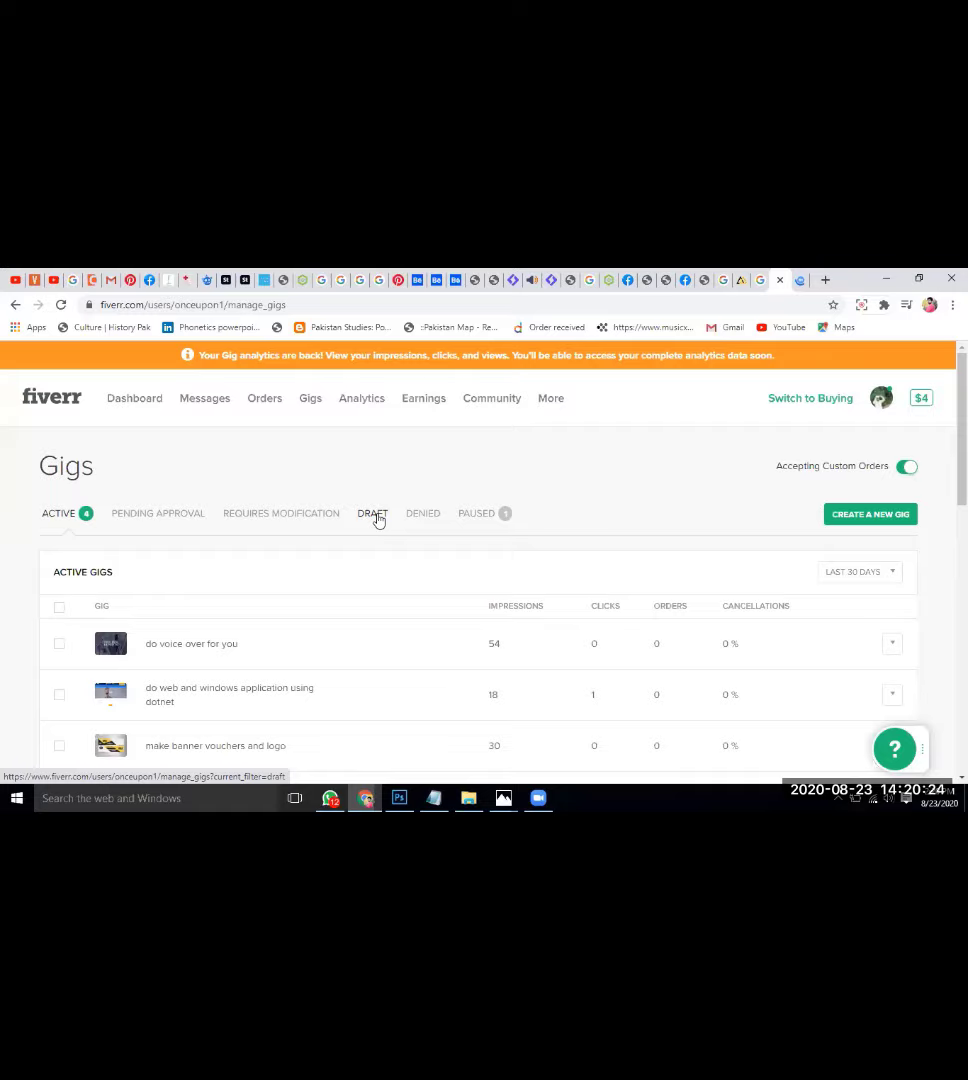
left_click(476, 515)
scroll(482, 518, "down", 3)
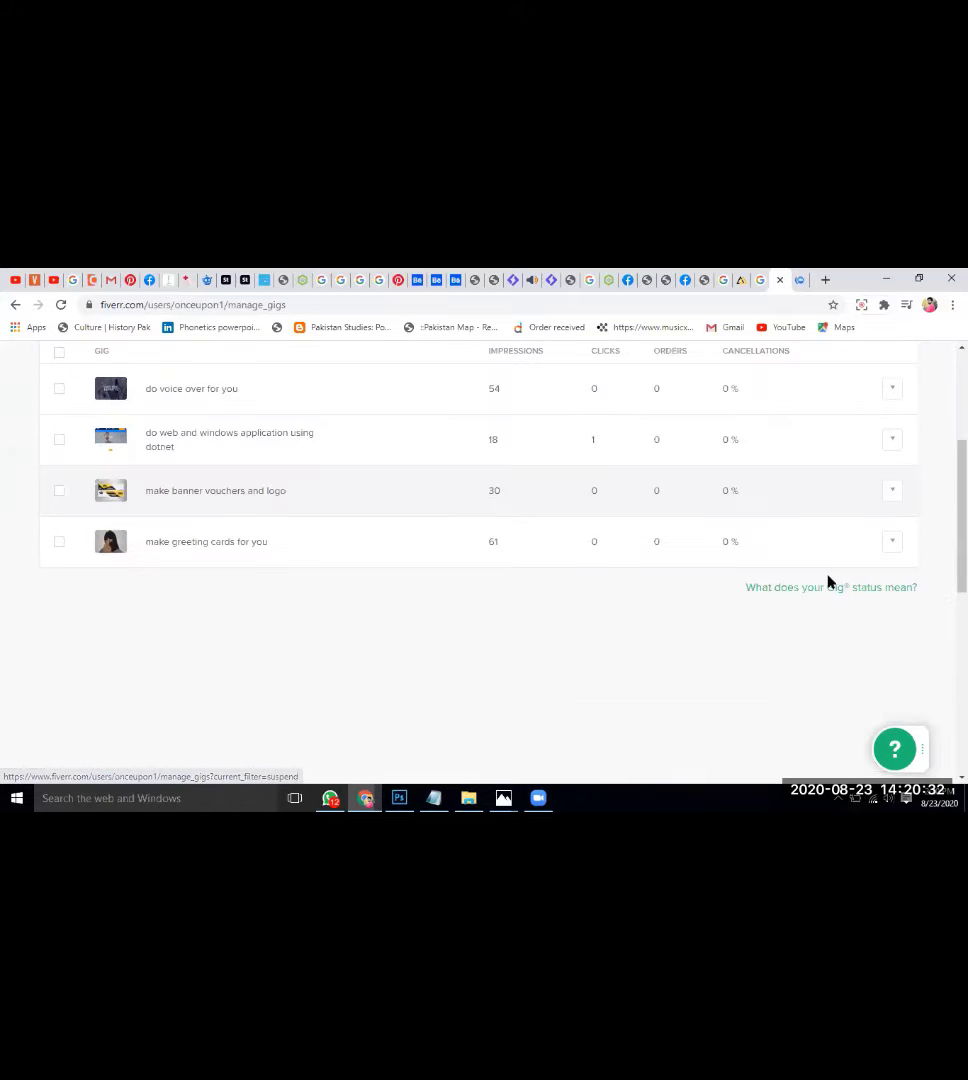
scroll(828, 581, "up", 3)
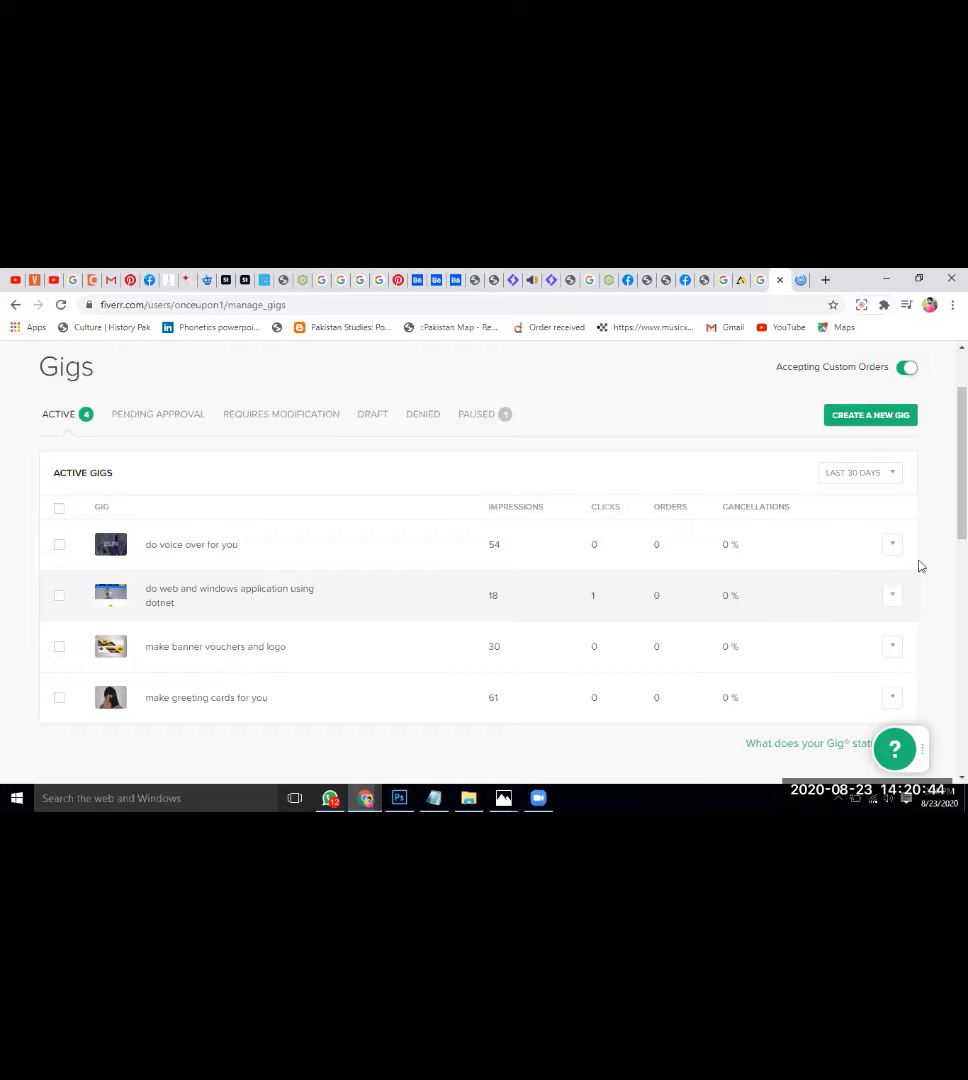
Look at the actions available for the "do voice over for you" gig and start creating a new gig
left_click(892, 544)
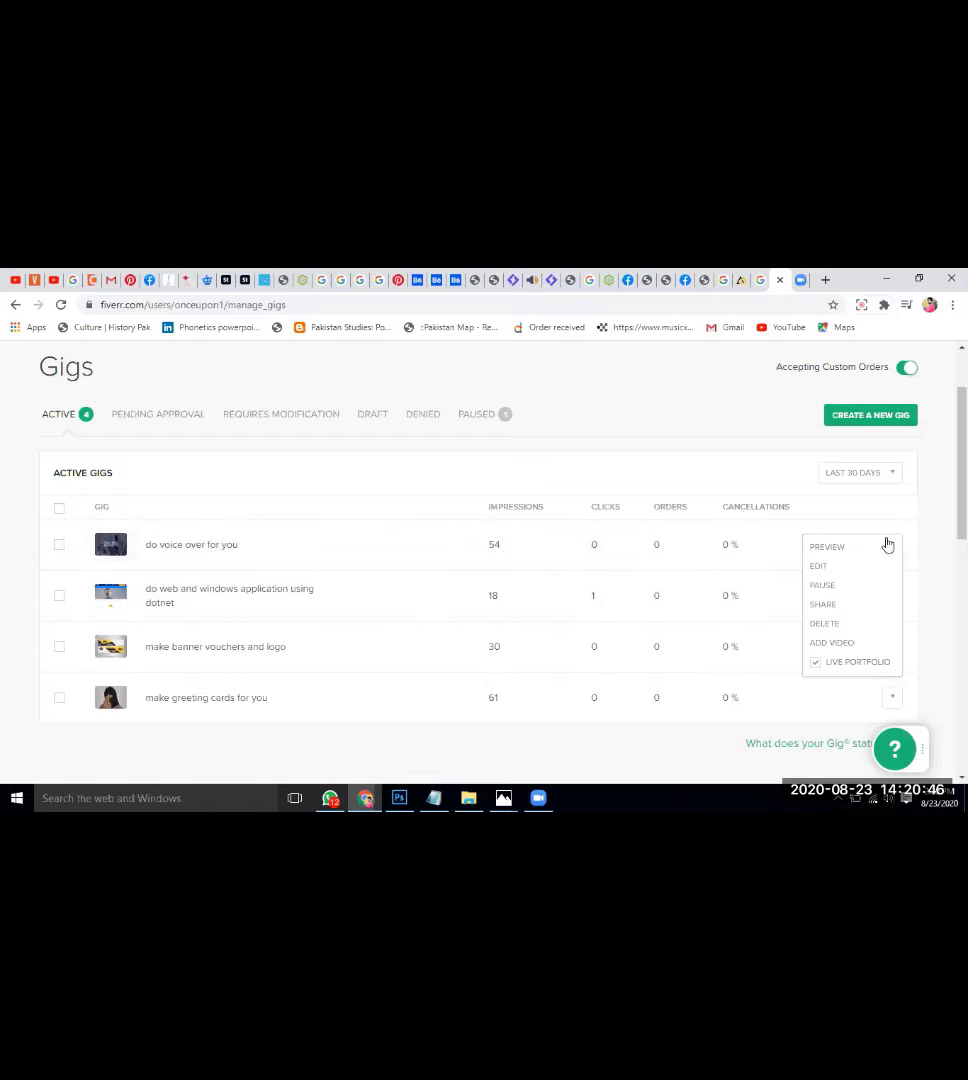
scroll(876, 492, "up", 1)
left_click(876, 492)
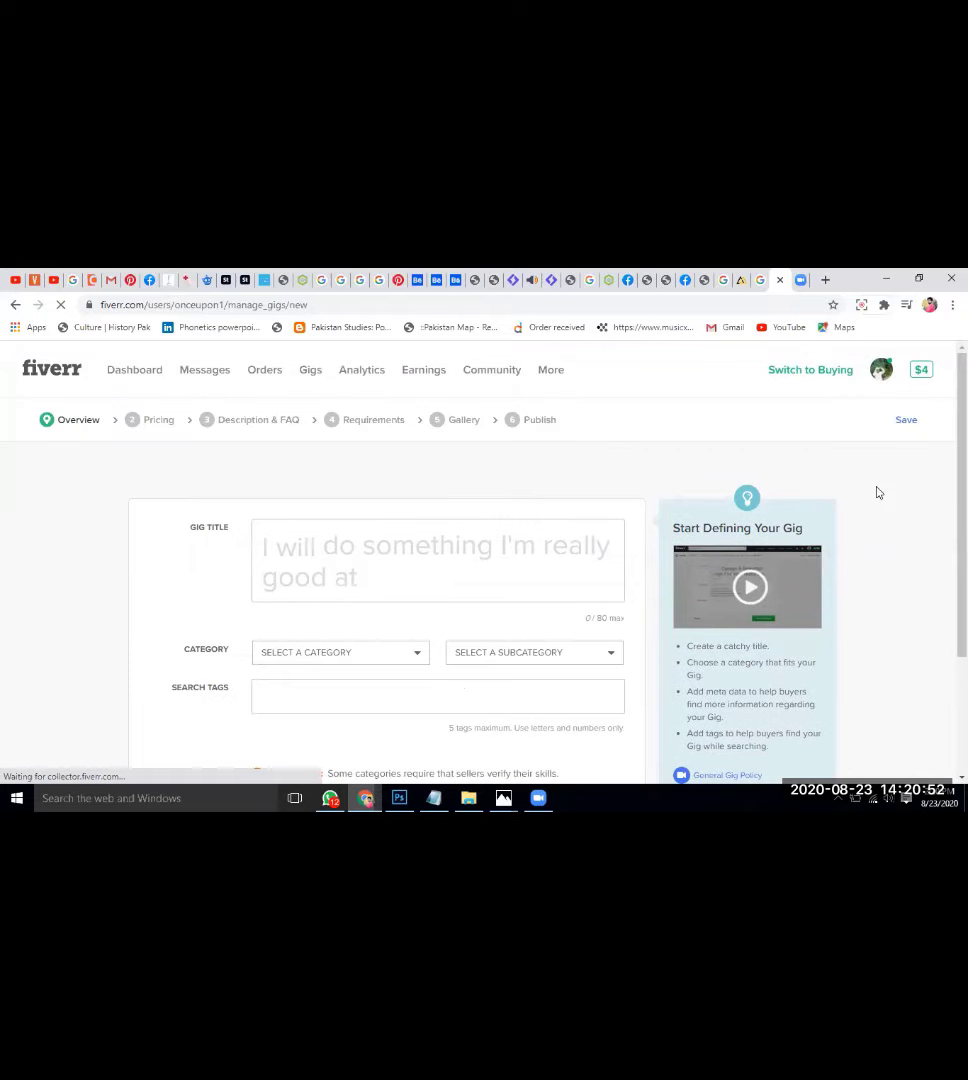
Enter "Do graphic designing" as the beginning of the gig title, correcting the spelling of "designing"
left_click(327, 547)
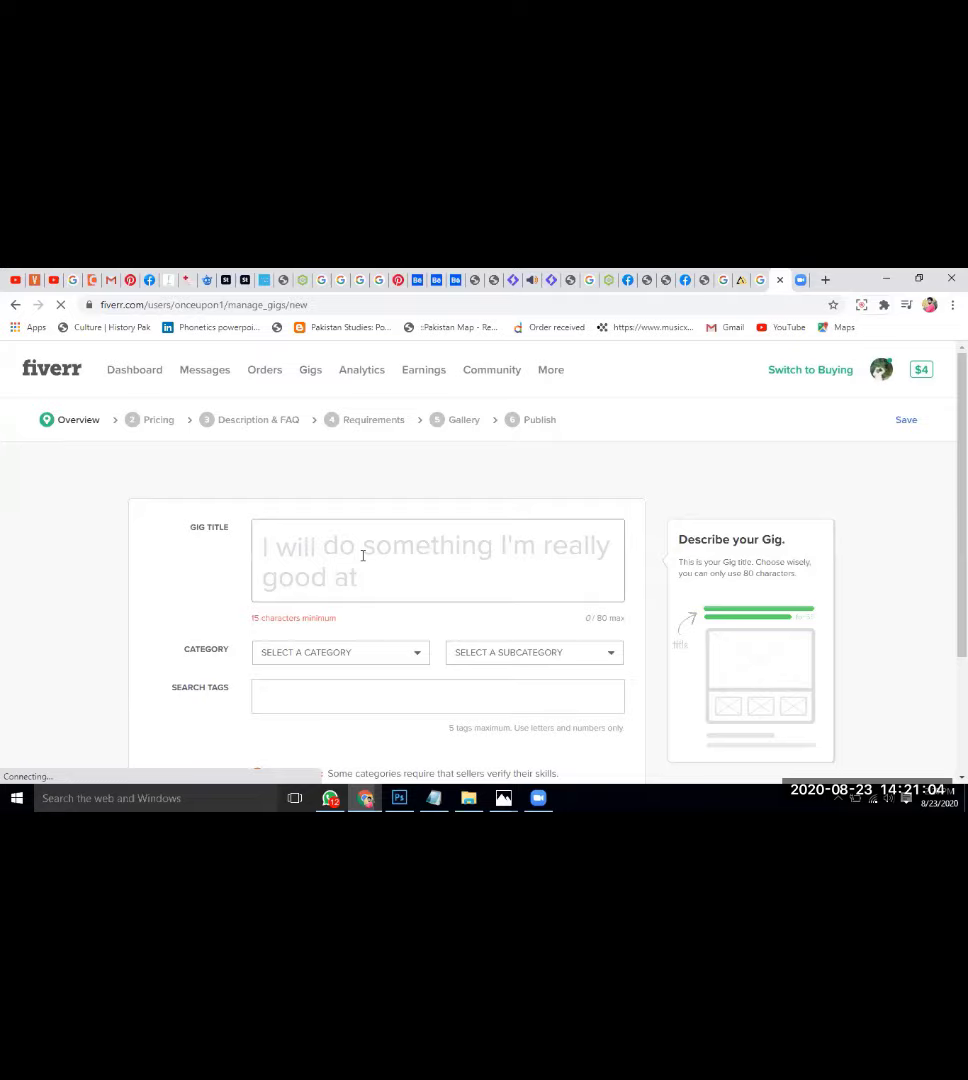
left_click(363, 556)
type("Do graphic desging")
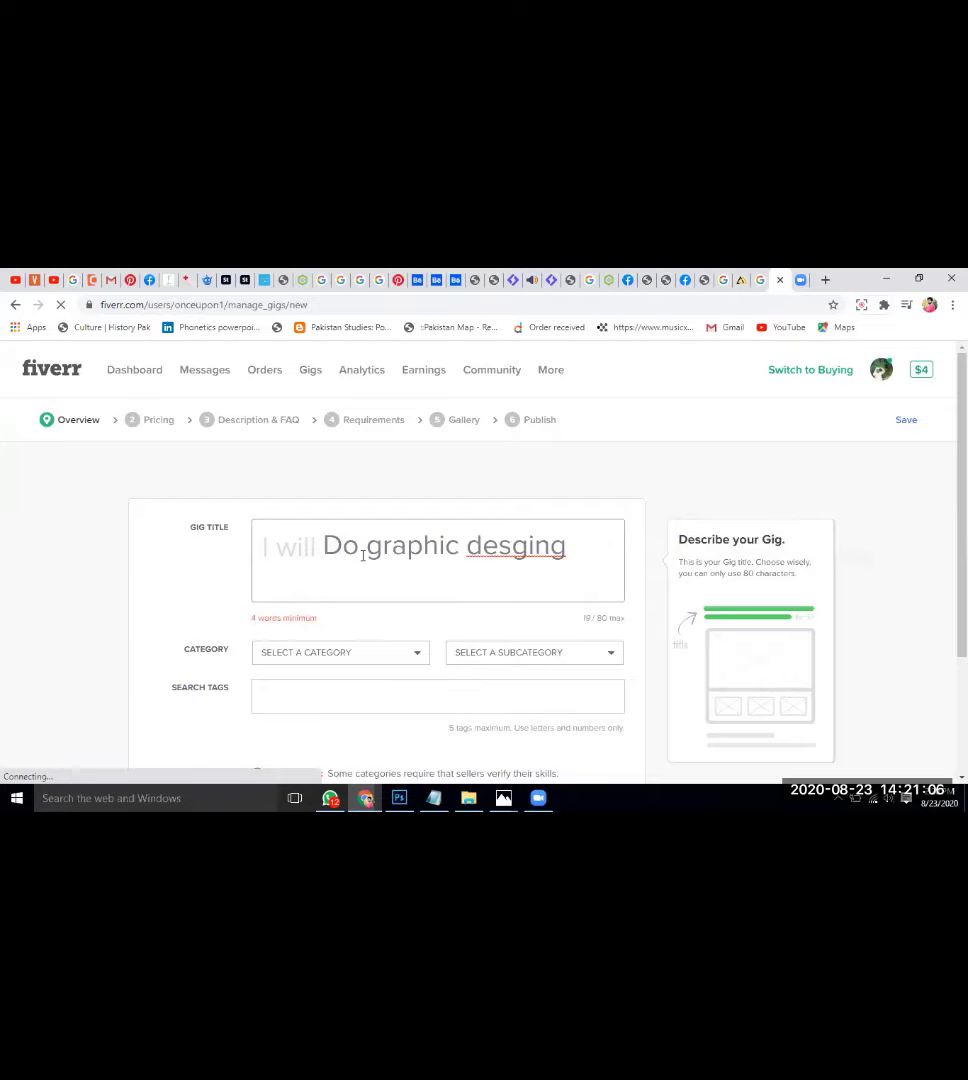
key("shift+F10")
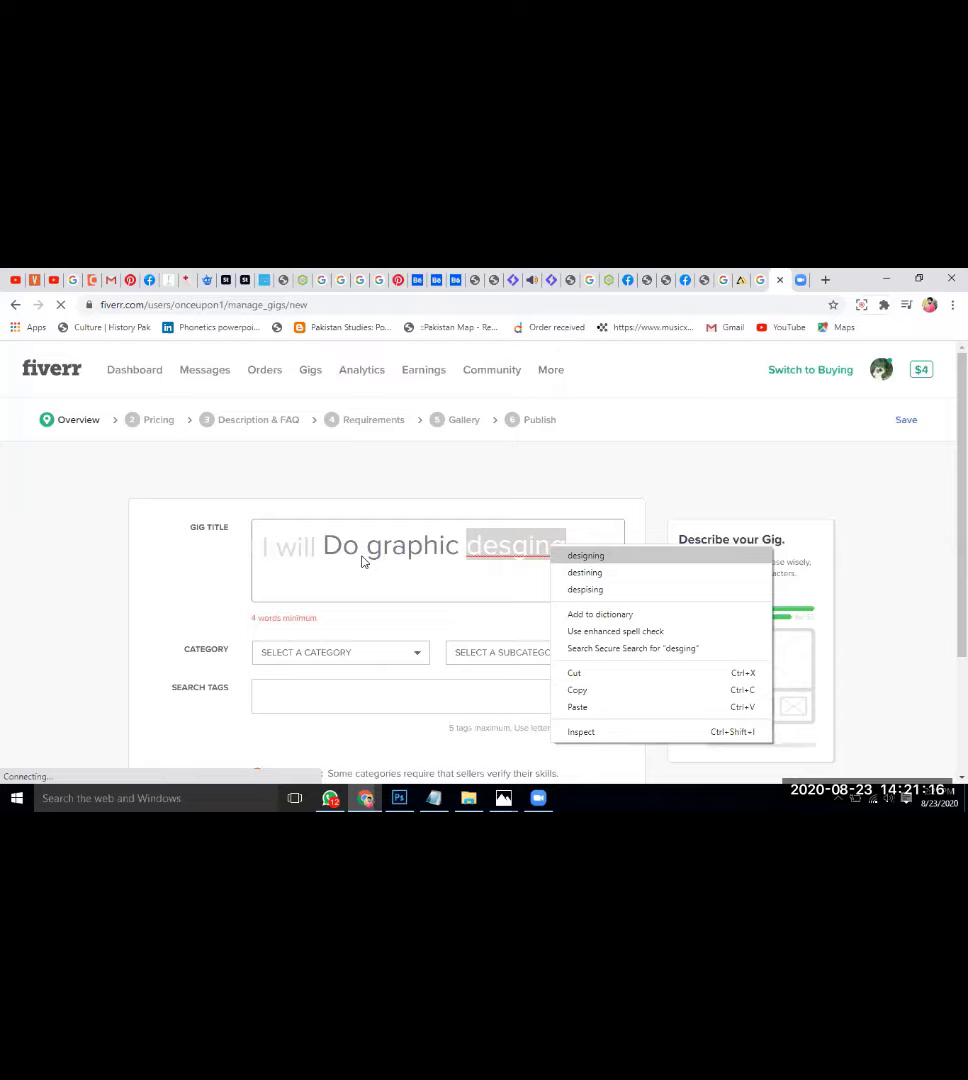
key("Return")
Extend the gig title with "For your product and brands"
type("For your c")
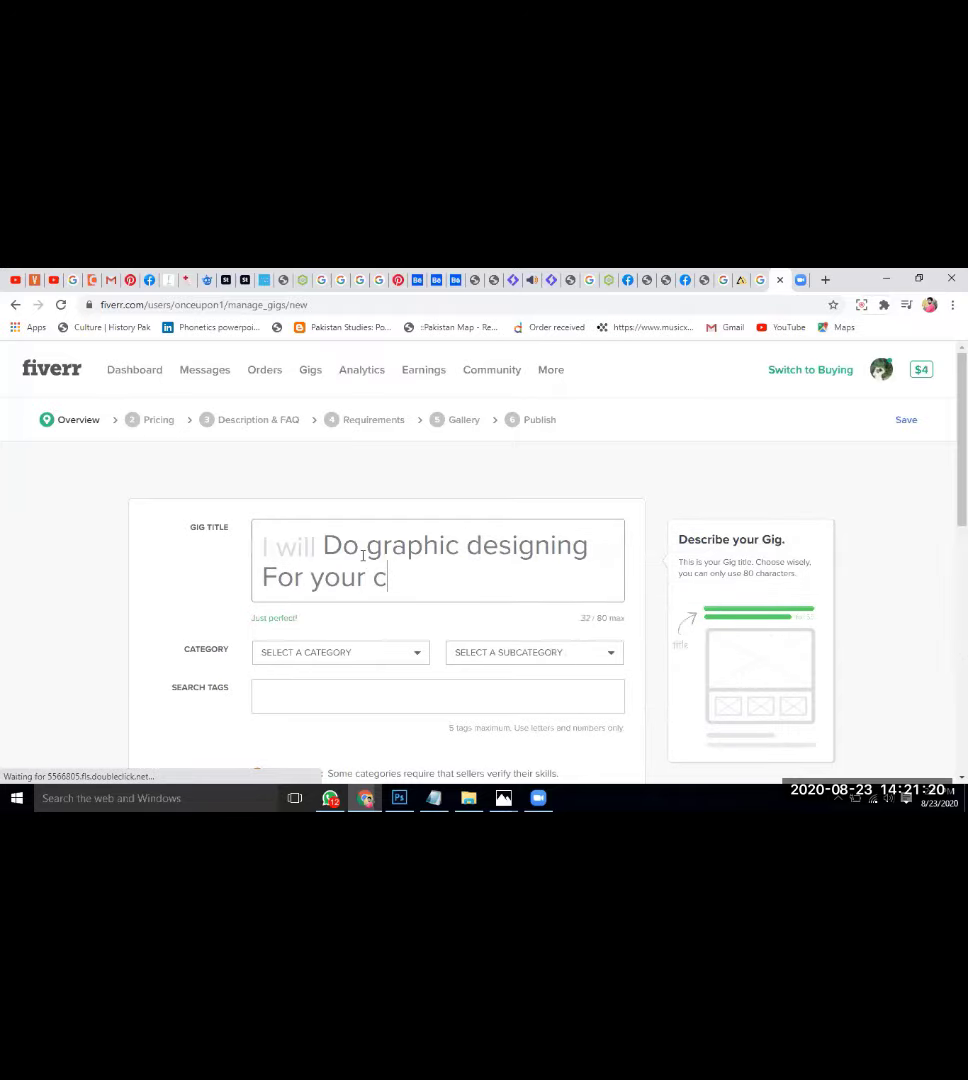
type("opmney")
right_click(472, 576)
key("Escape")
type("and")
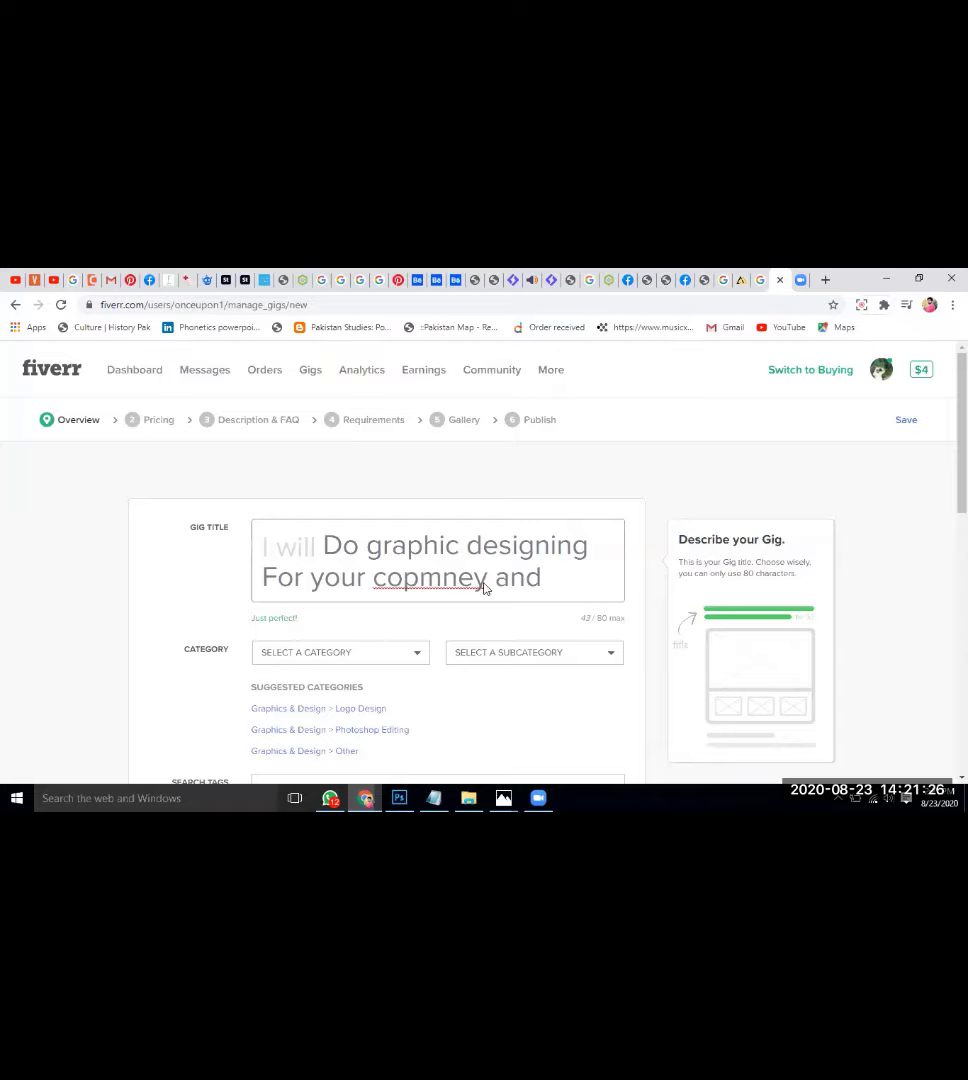
key("ctrl+BackSpace")
key("ctrl+BackSpace")
type("product and")
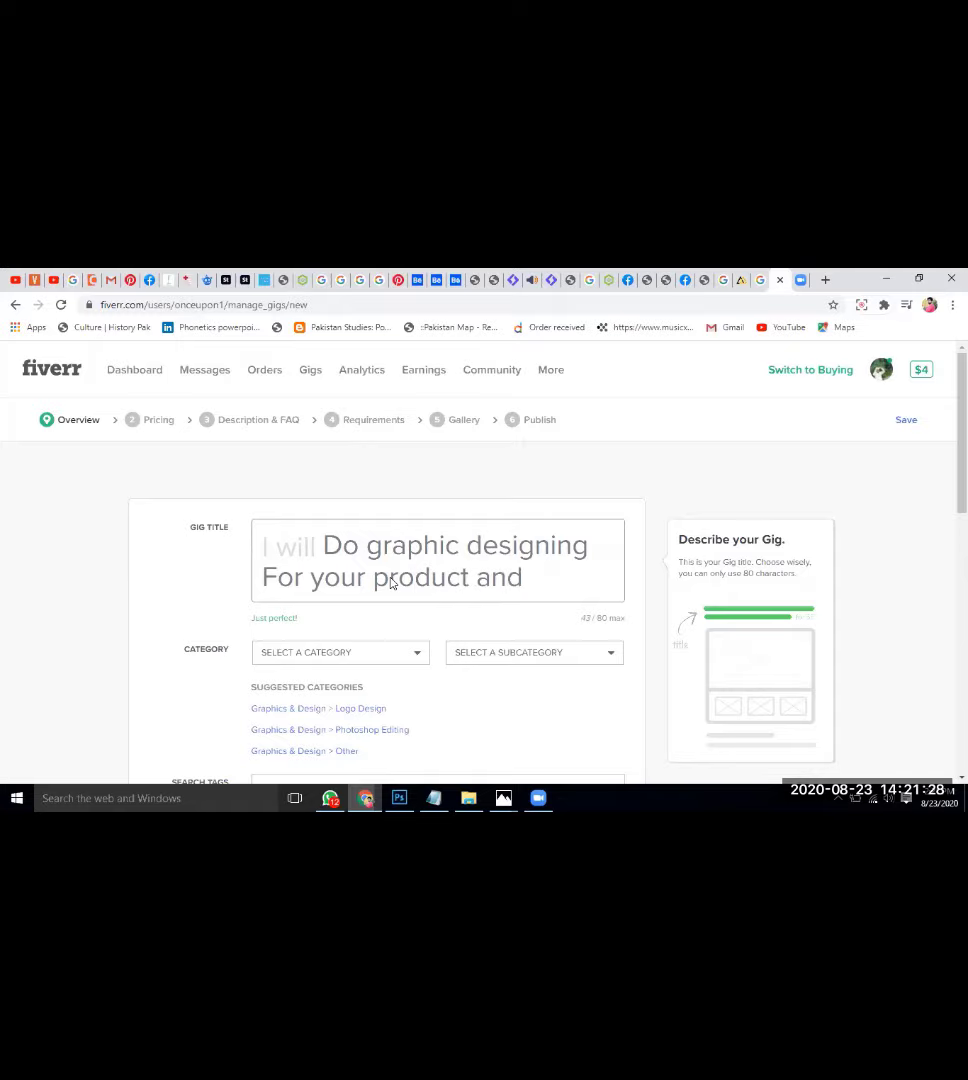
type(" service")
Capitalize the words "Graphic", "Designing" and "And" in the gig title
left_click(381, 552)
key("BackSpace")
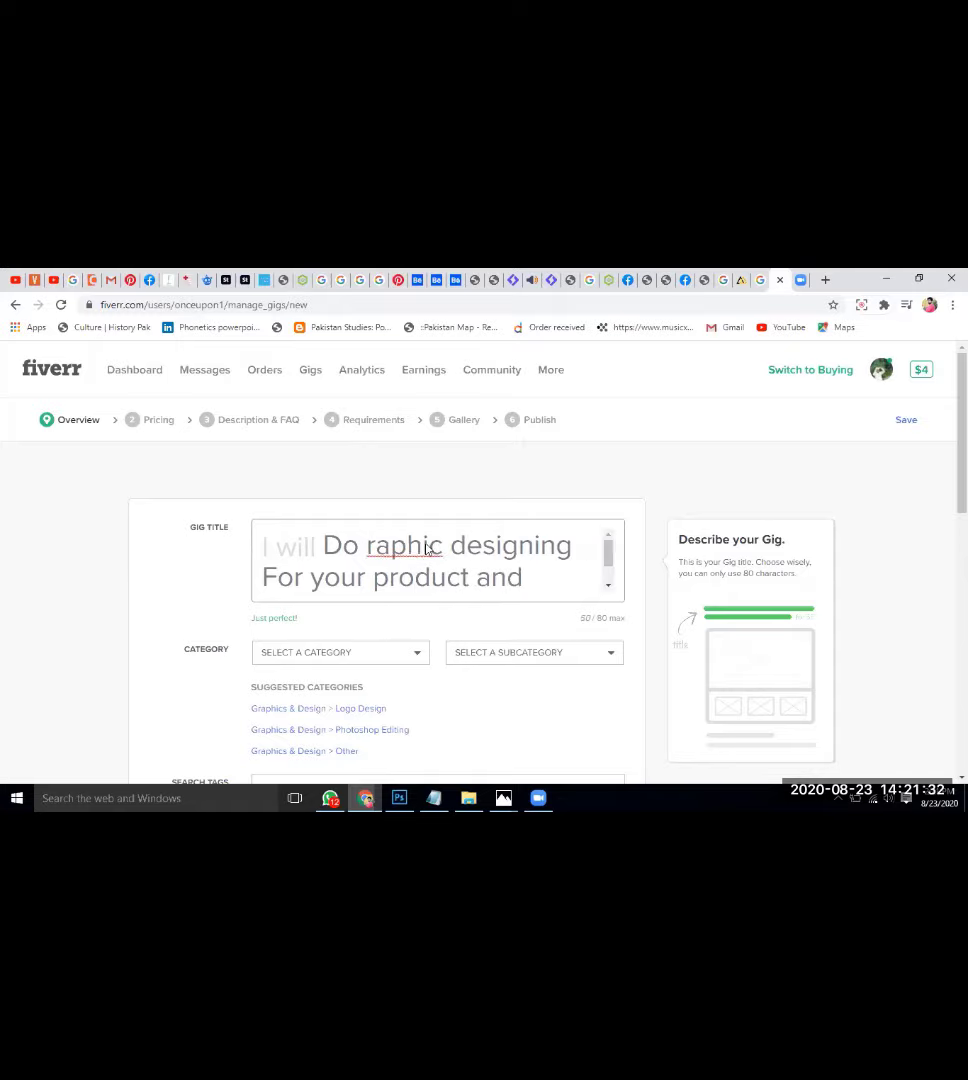
type("G")
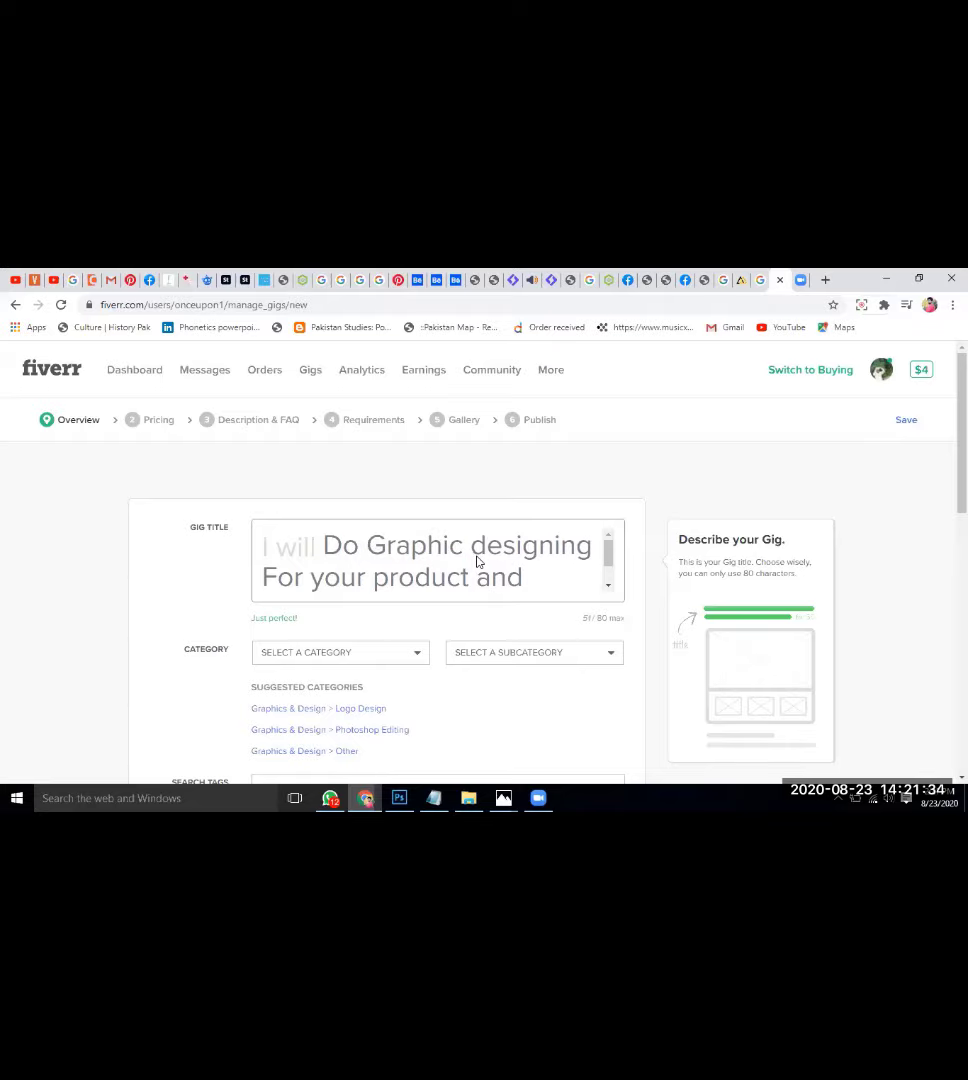
key("Delete")
type("D")
key("Return")
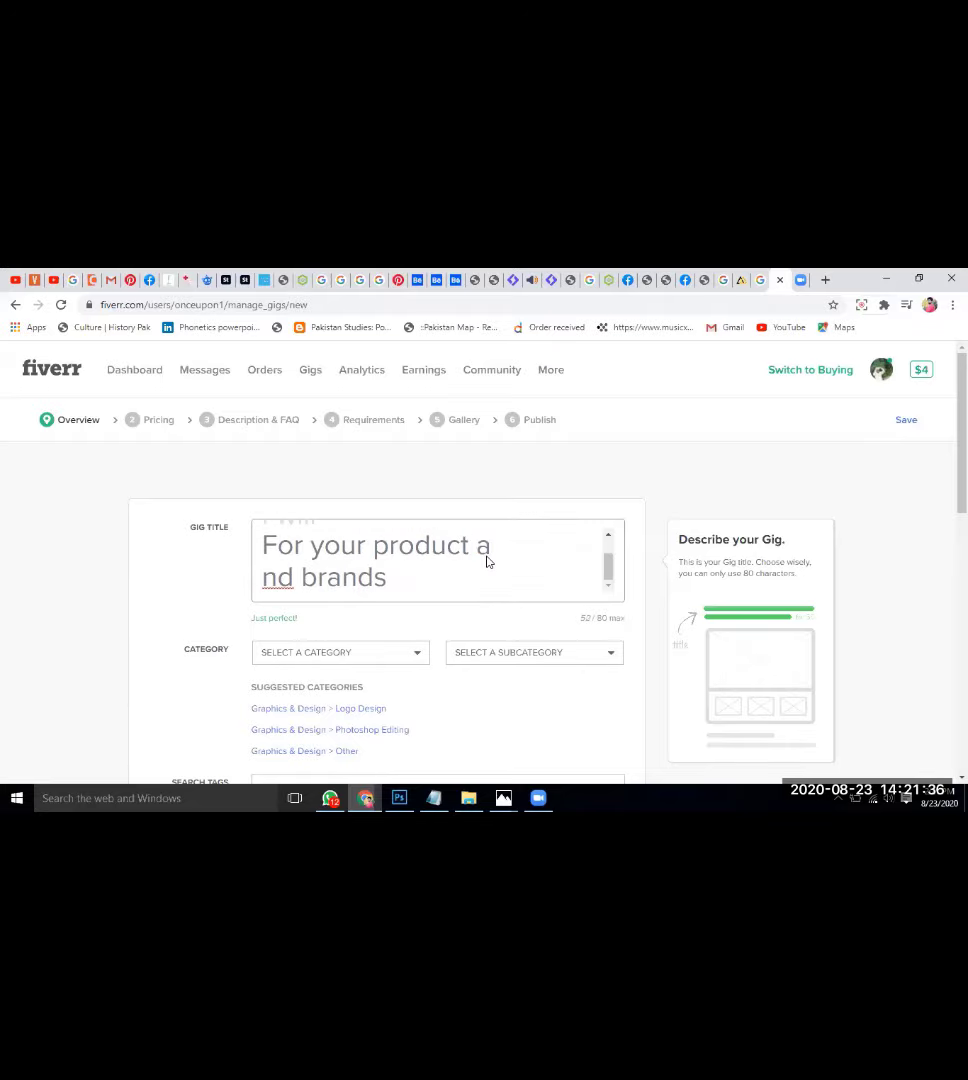
key("BackSpace")
key("BackSpace")
type("And")
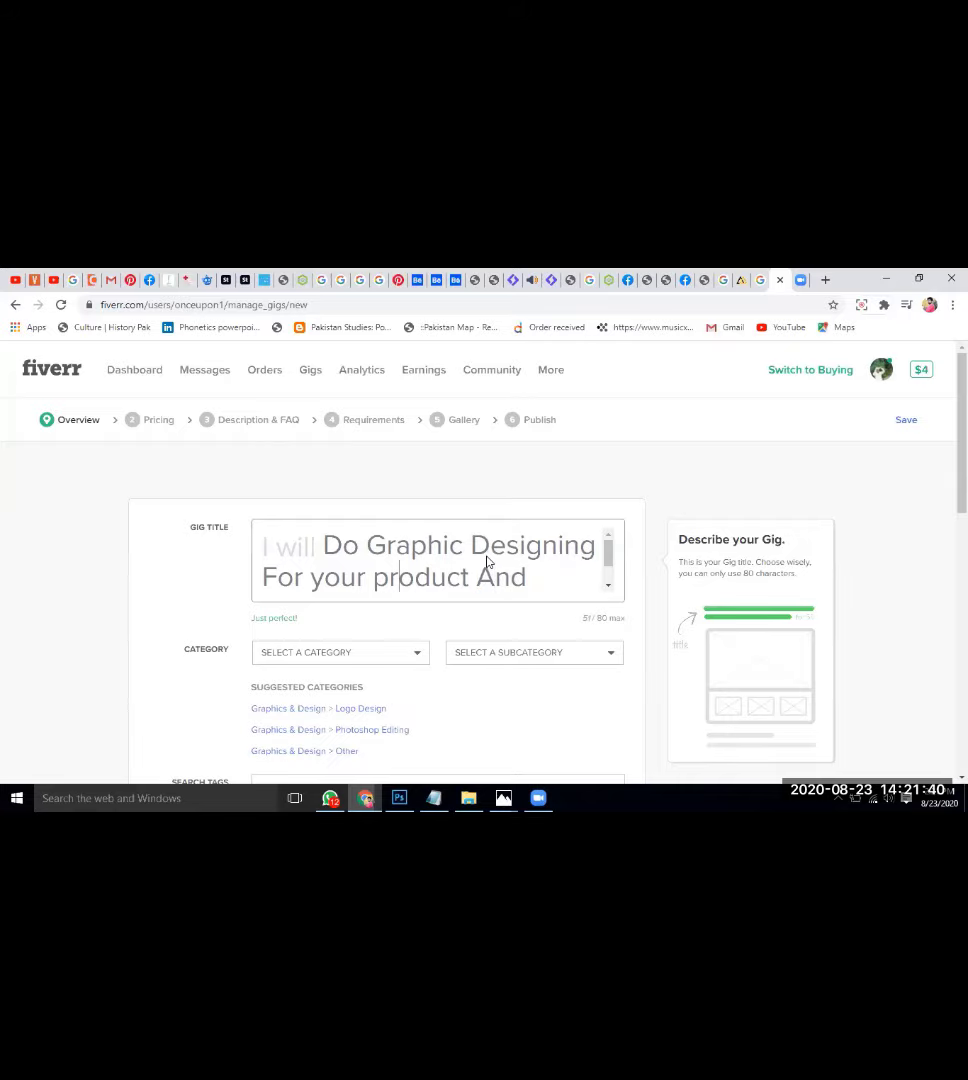
Capitalize the words "Product" and "Your" in the gig title
key("Left")
key("Left")
key("Left")
key("Left")
key("Left")
key("Left")
key("Left")
key("Left")
key("BackSpace")
type("P")
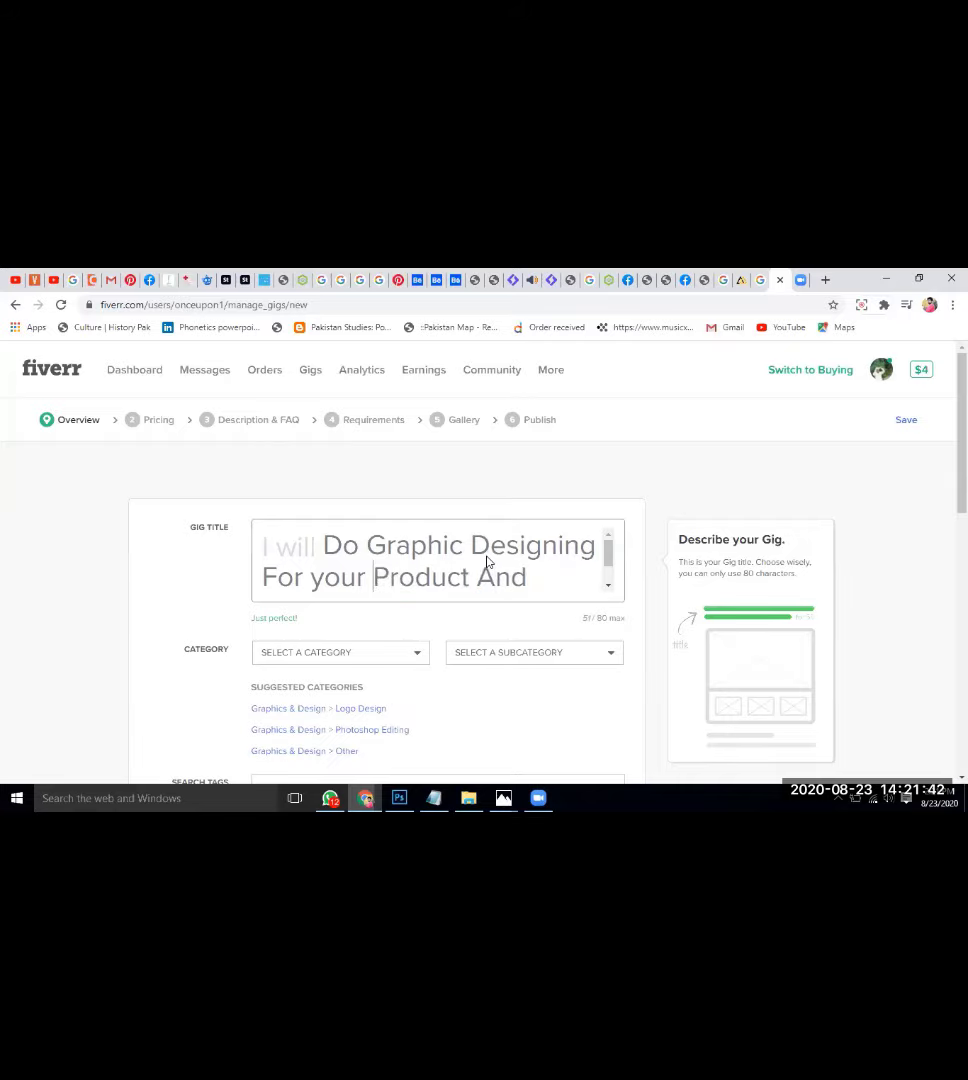
key("Left")
key("Left")
key("Left")
key("Left")
key("Left")
key("BackSpace")
type("Y")
Capitalize the word "Brands" at the end of the gig title
key("End")
type("brands")
key("Left")
key("Left")
key("Left")
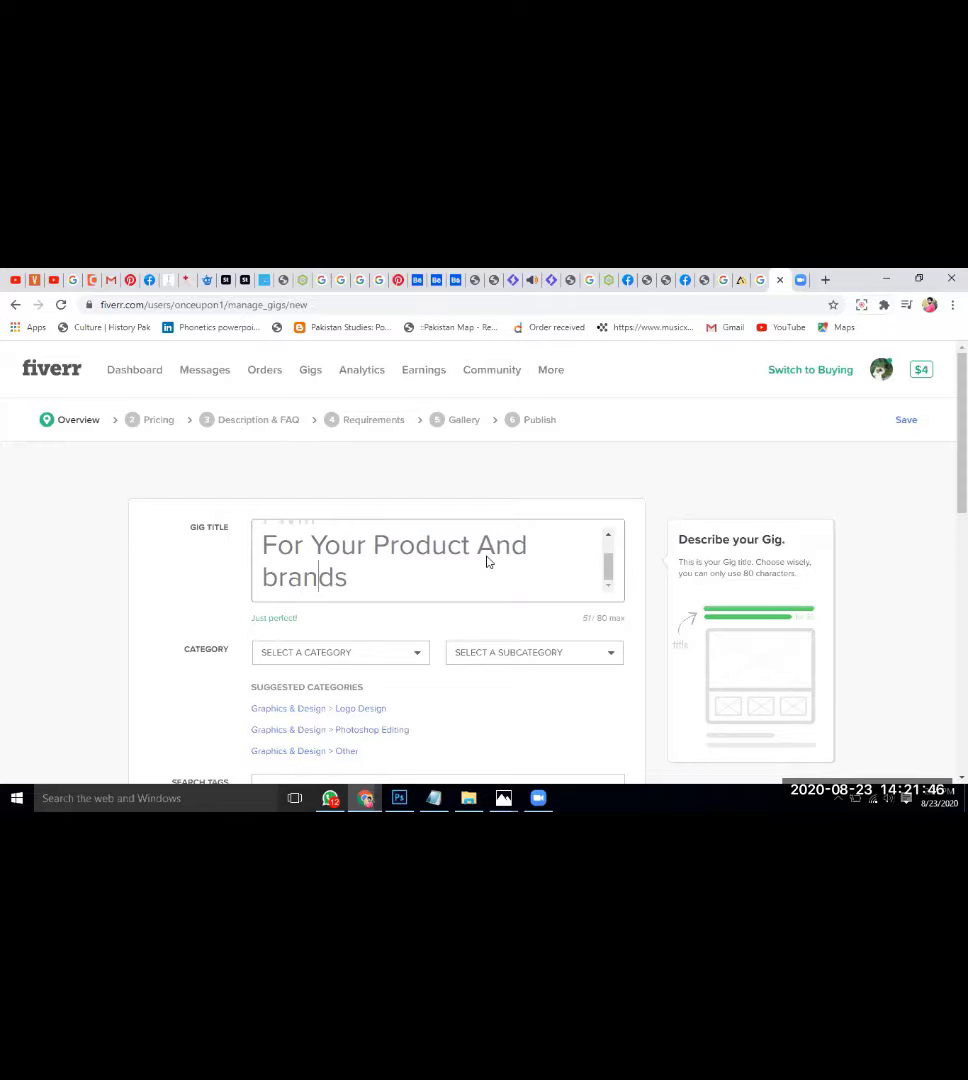
key("Left")
key("Left")
key("Left")
key("BackSpace")
type("B")
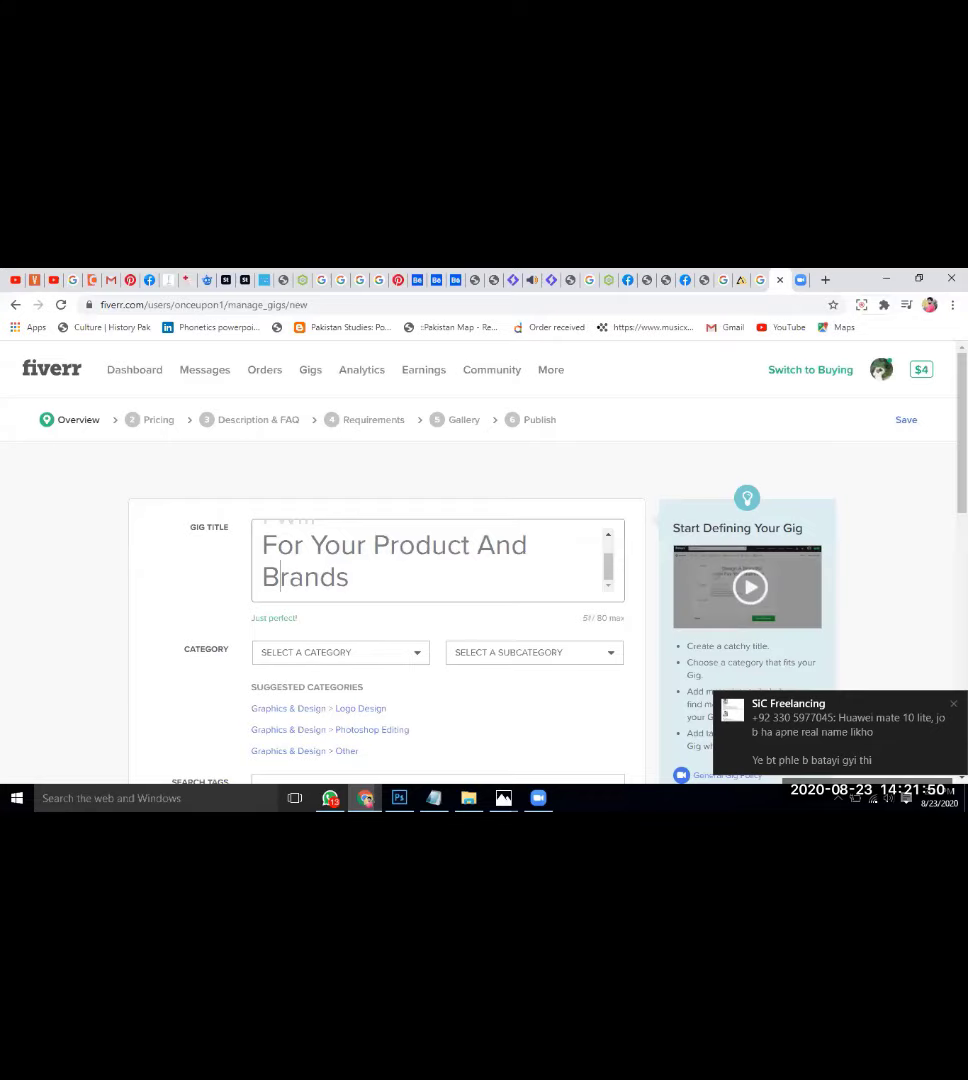
Try the suggested categories Graphics & Design > Other and Graphics & Design > Photoshop Editing for the gig
scroll(547, 638, "down", 1)
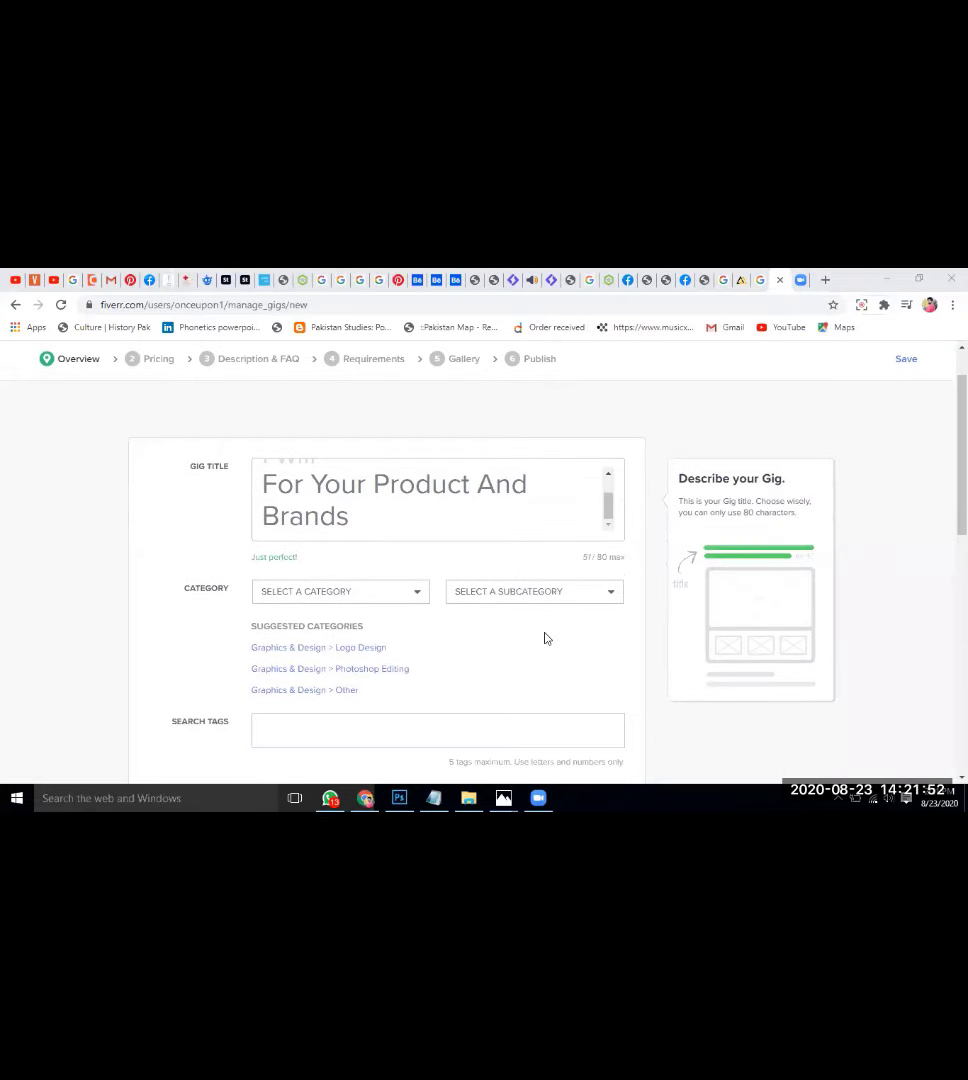
scroll(330, 480, "down", 1)
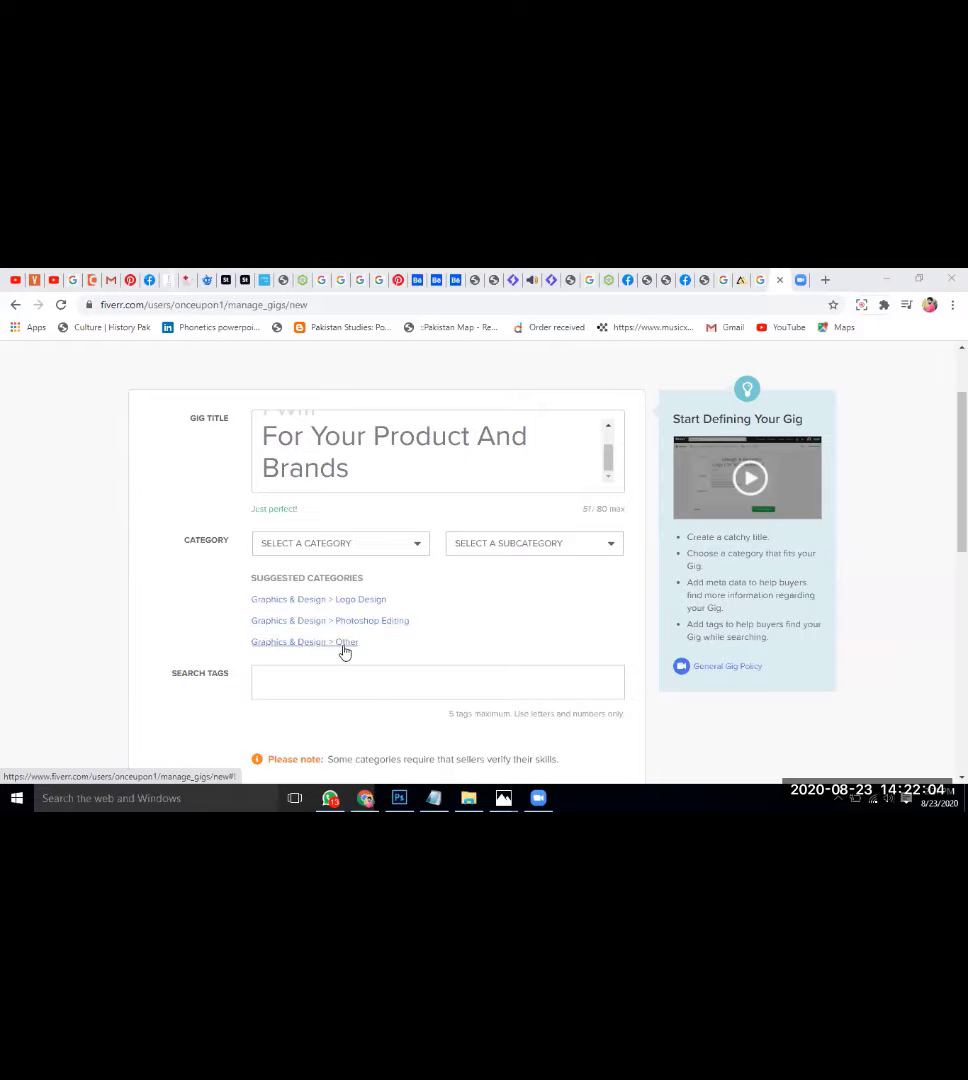
mouse_move(380, 546)
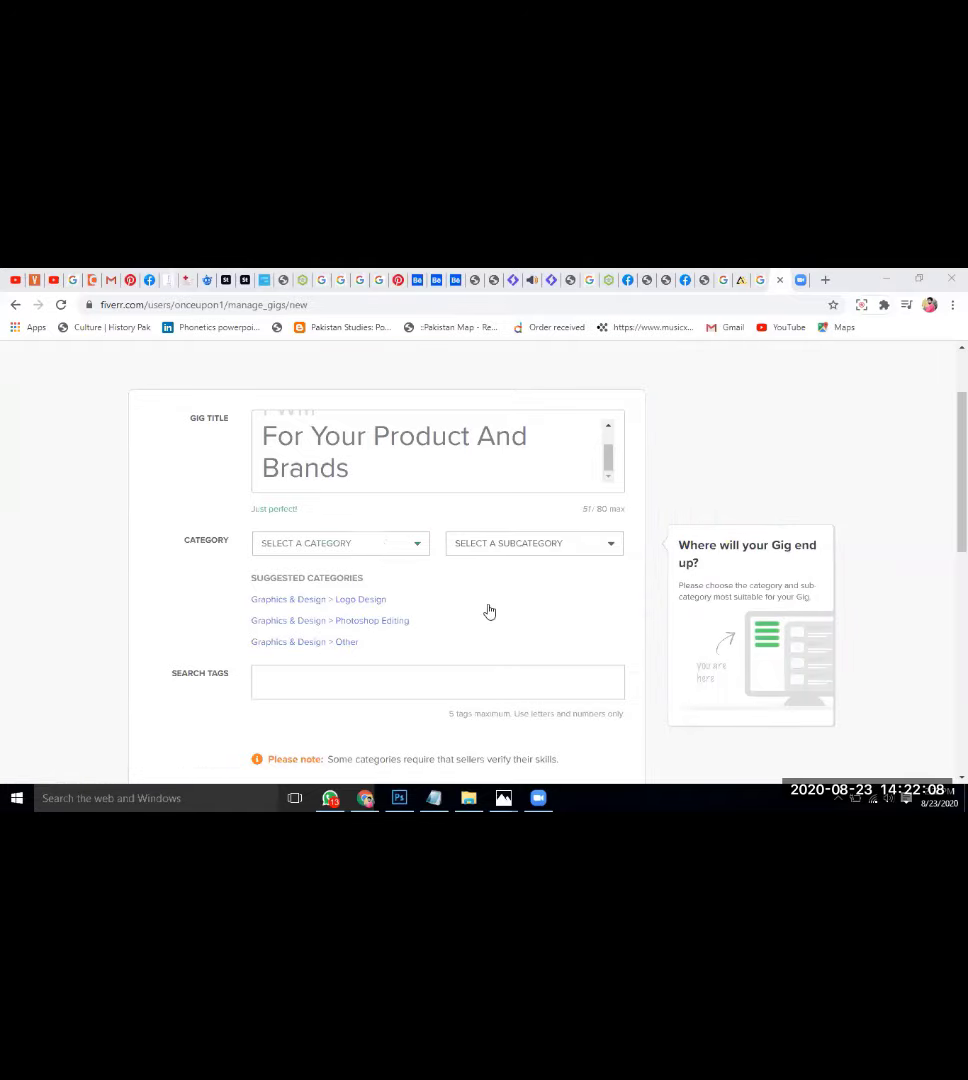
left_click(400, 550)
left_click(305, 556)
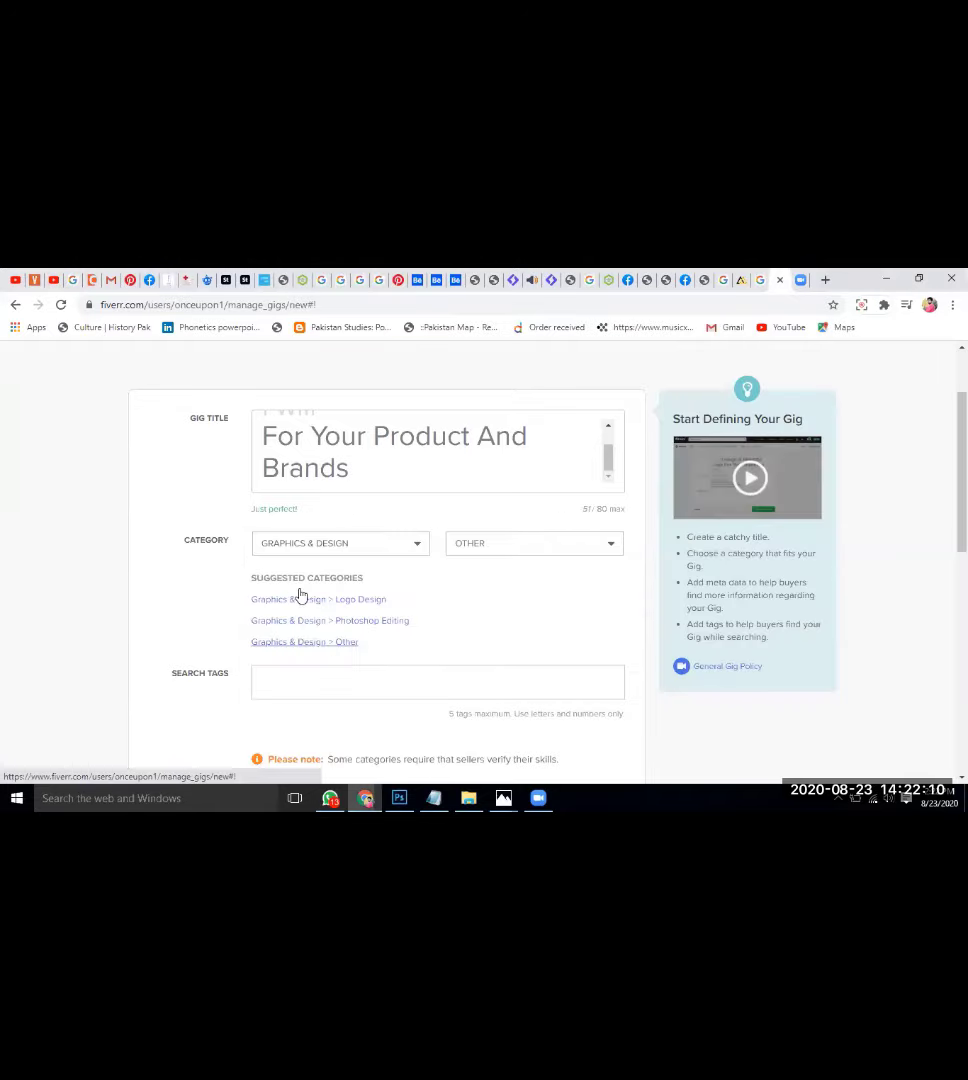
left_click(303, 630)
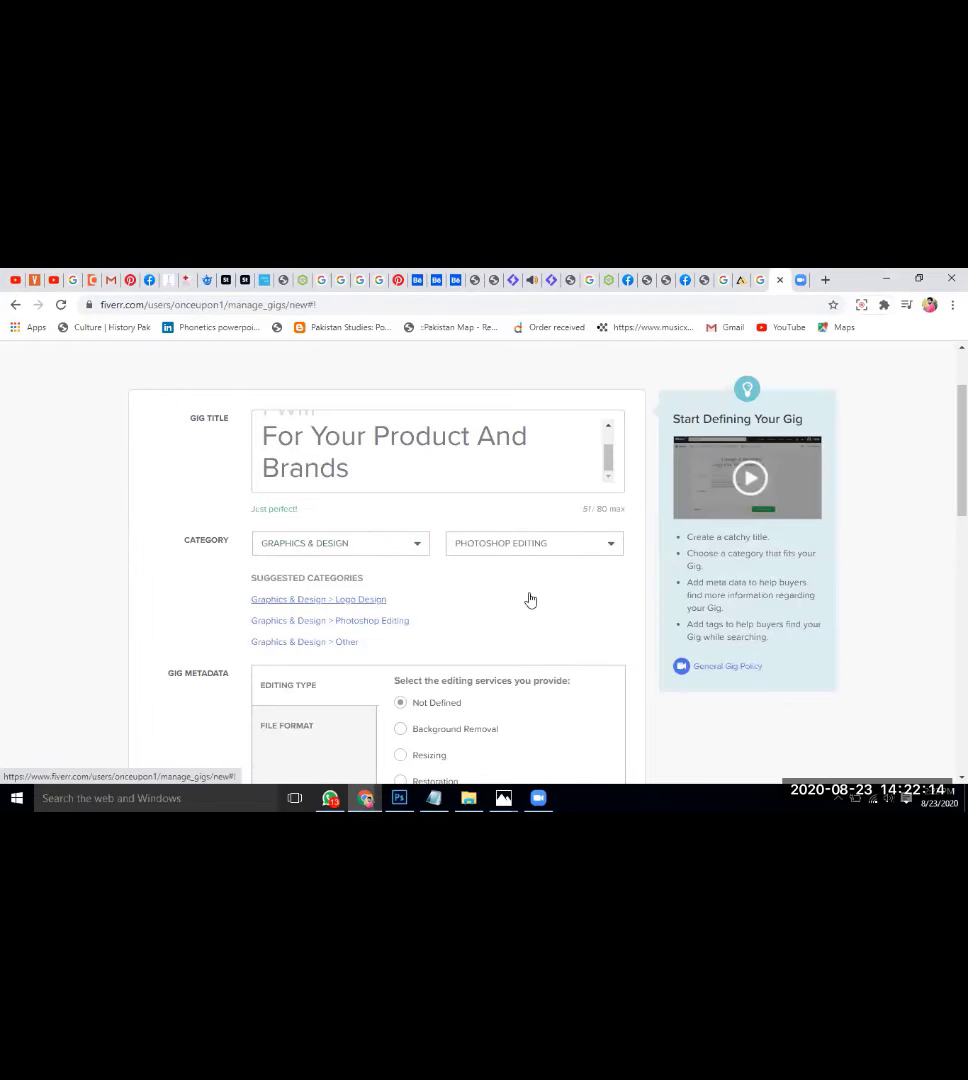
scroll(468, 555, "down", 1)
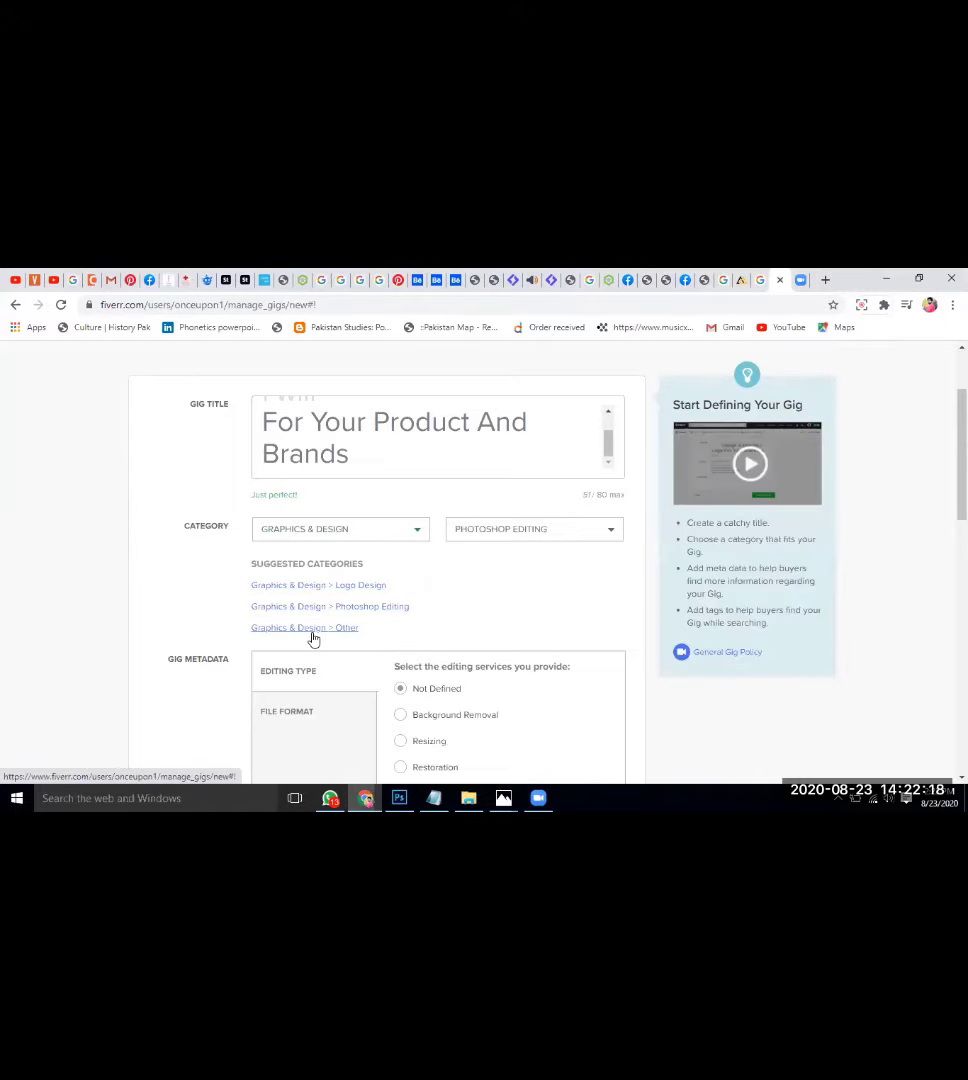
Set the gig's category to Graphics & Design and its subcategory to Poster Design
left_click(375, 531)
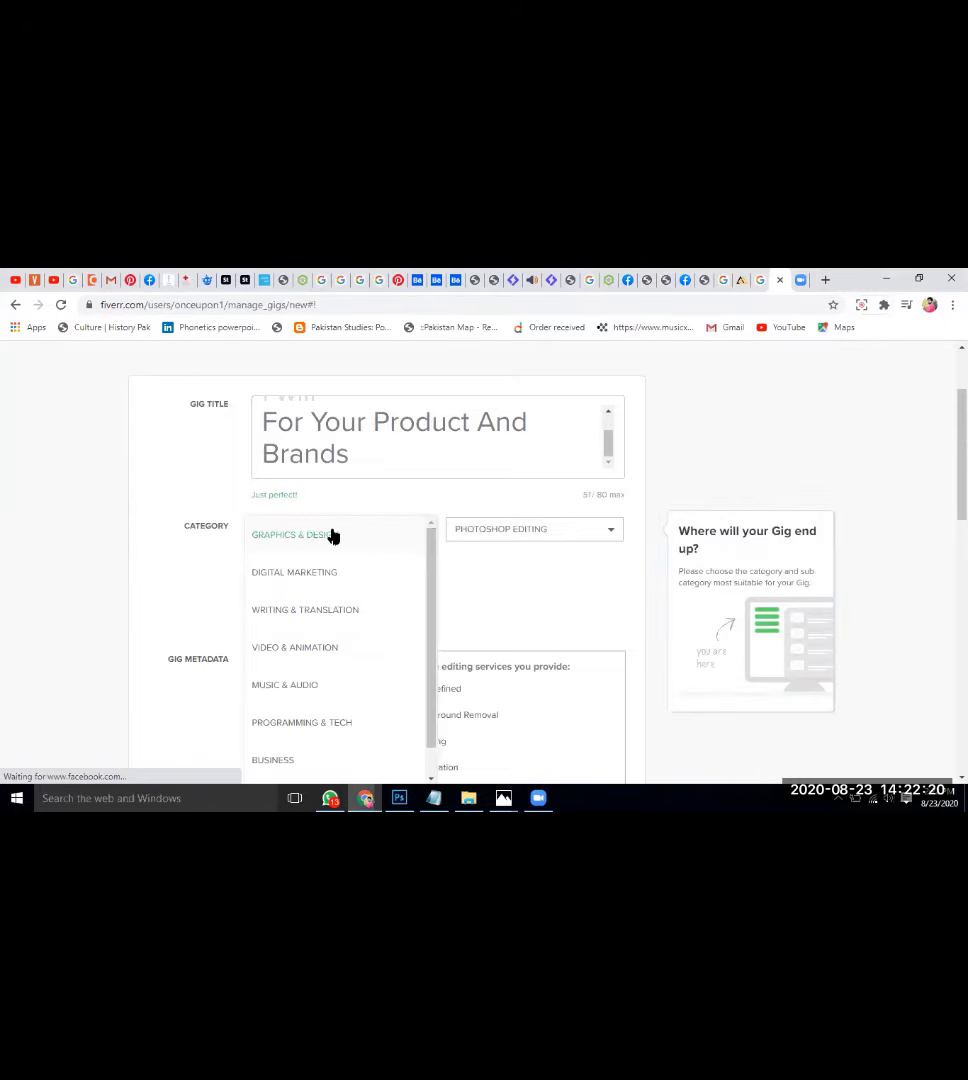
left_click(333, 536)
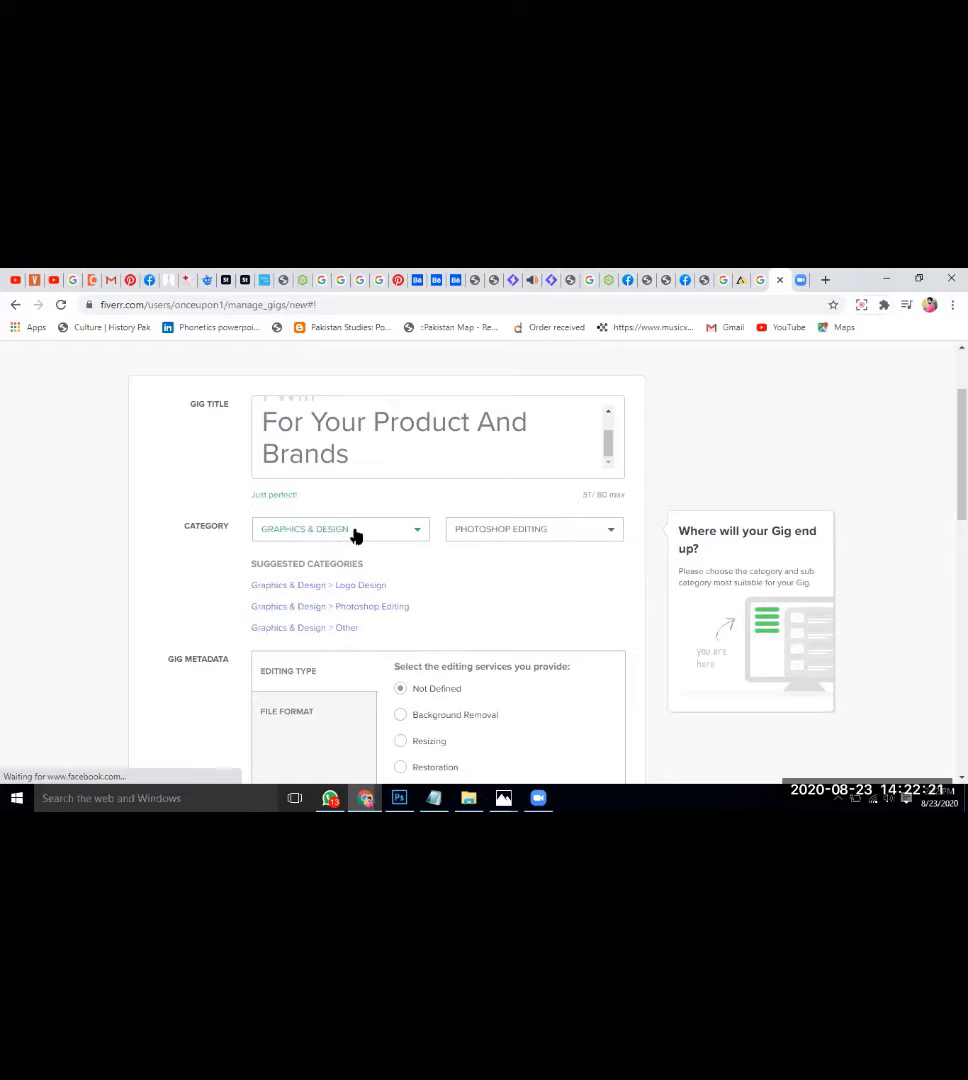
left_click(496, 530)
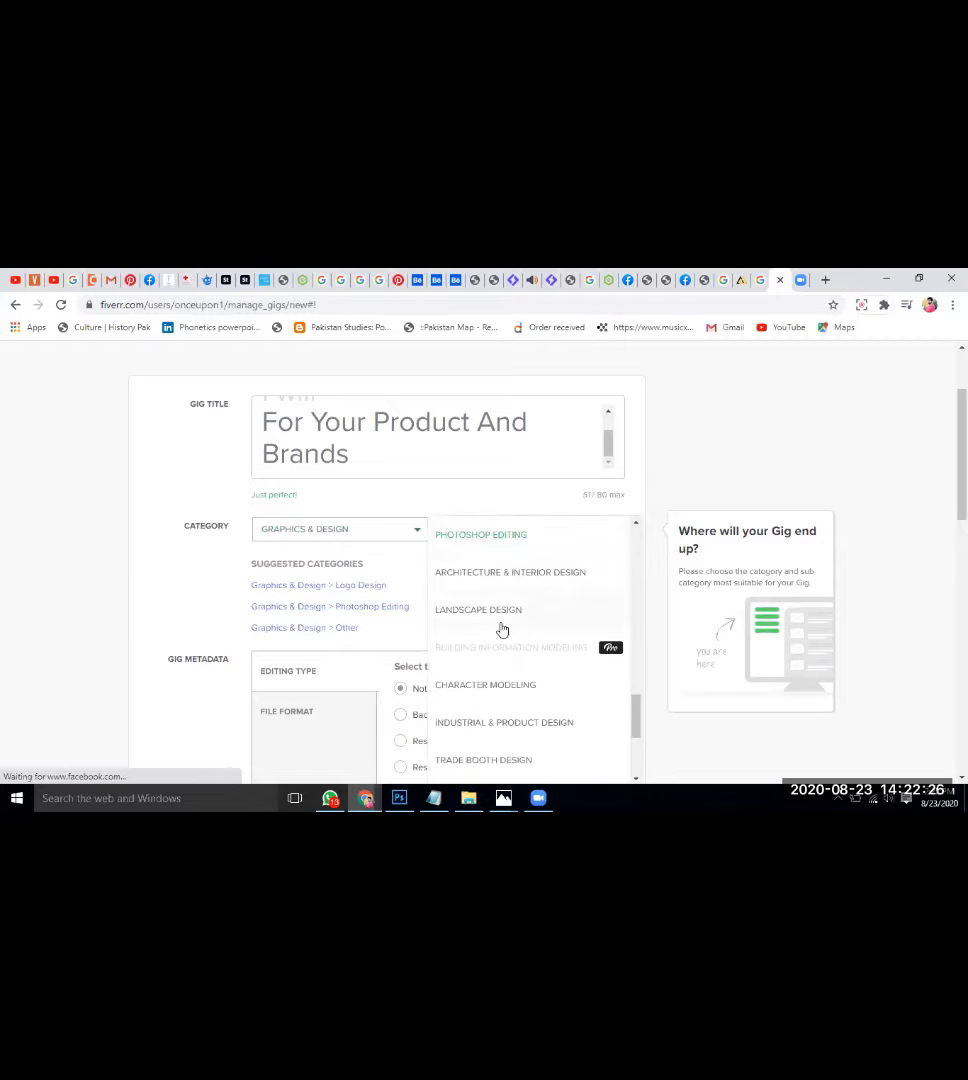
scroll(505, 640, "down", 3)
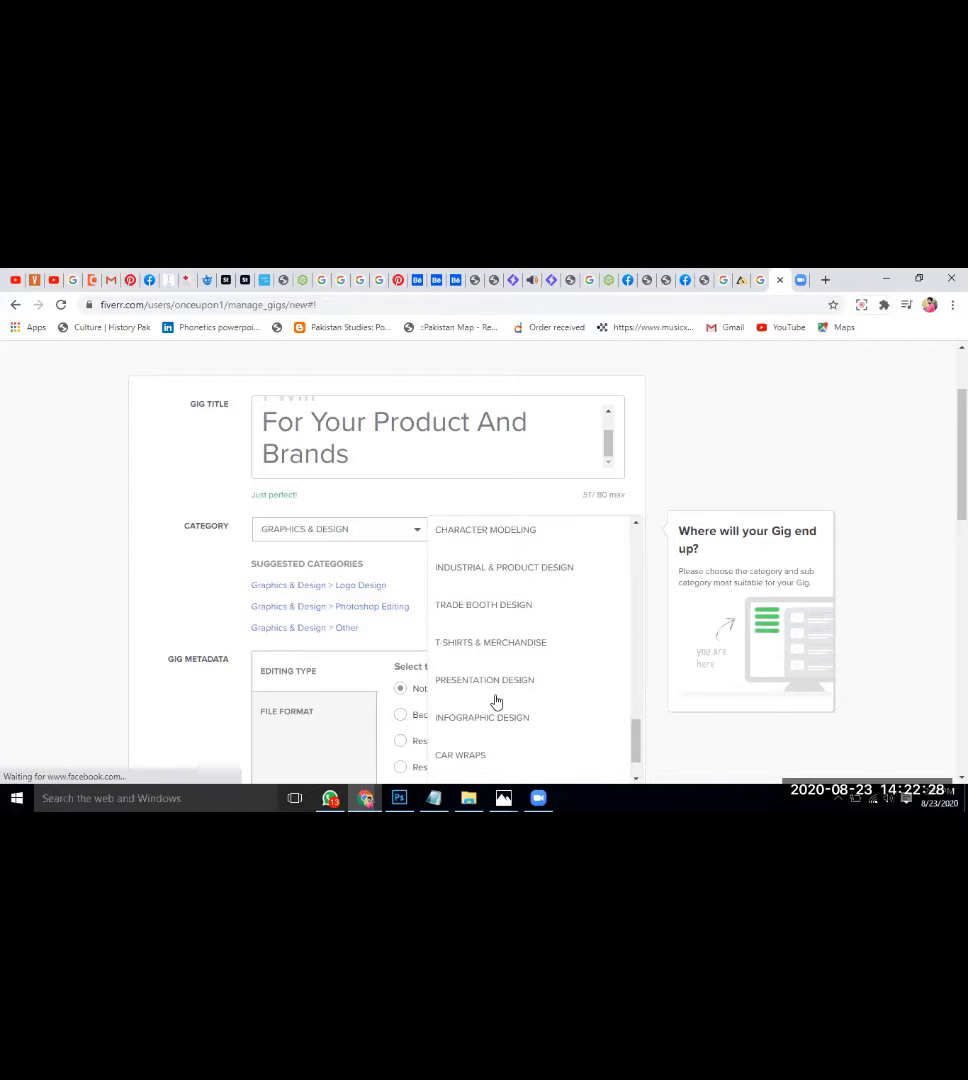
scroll(494, 700, "up", 10)
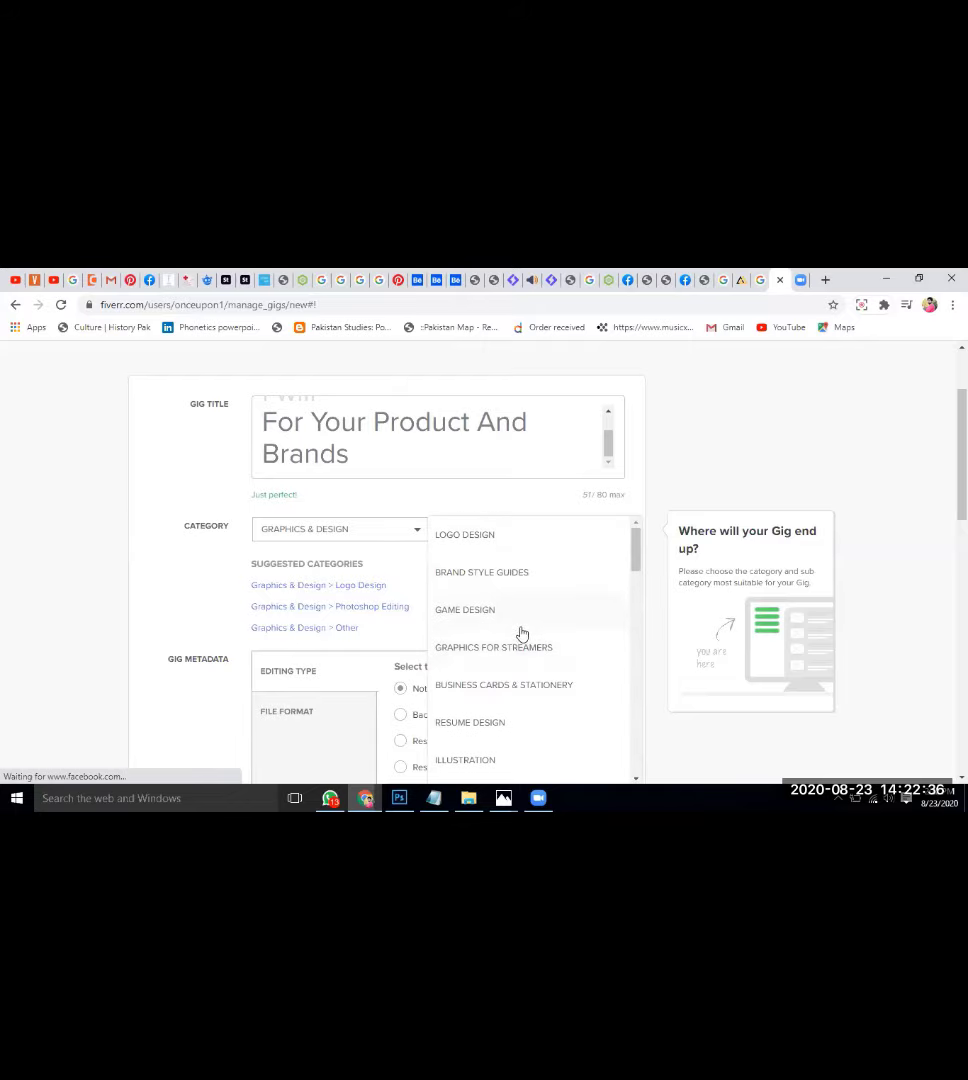
scroll(520, 633, "down", 1)
scroll(521, 633, "down", 3)
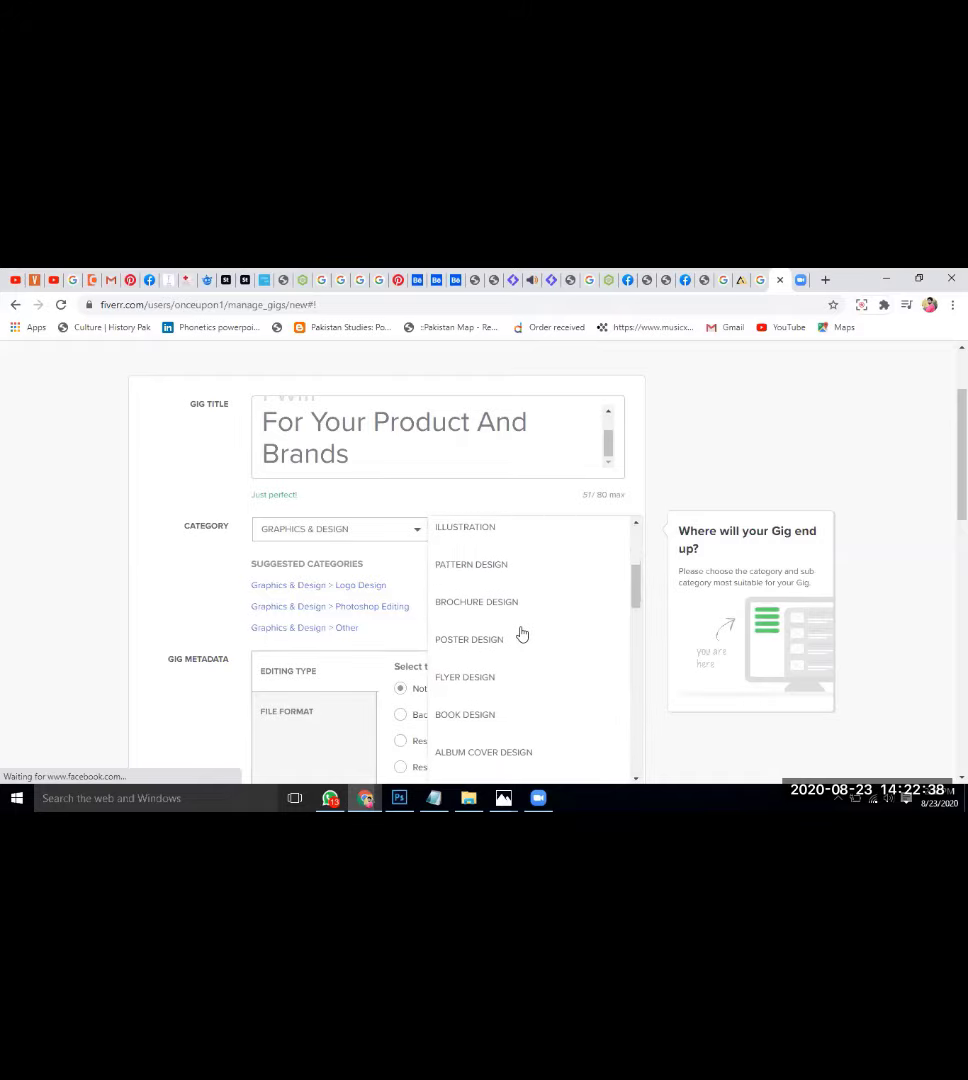
left_click(476, 633)
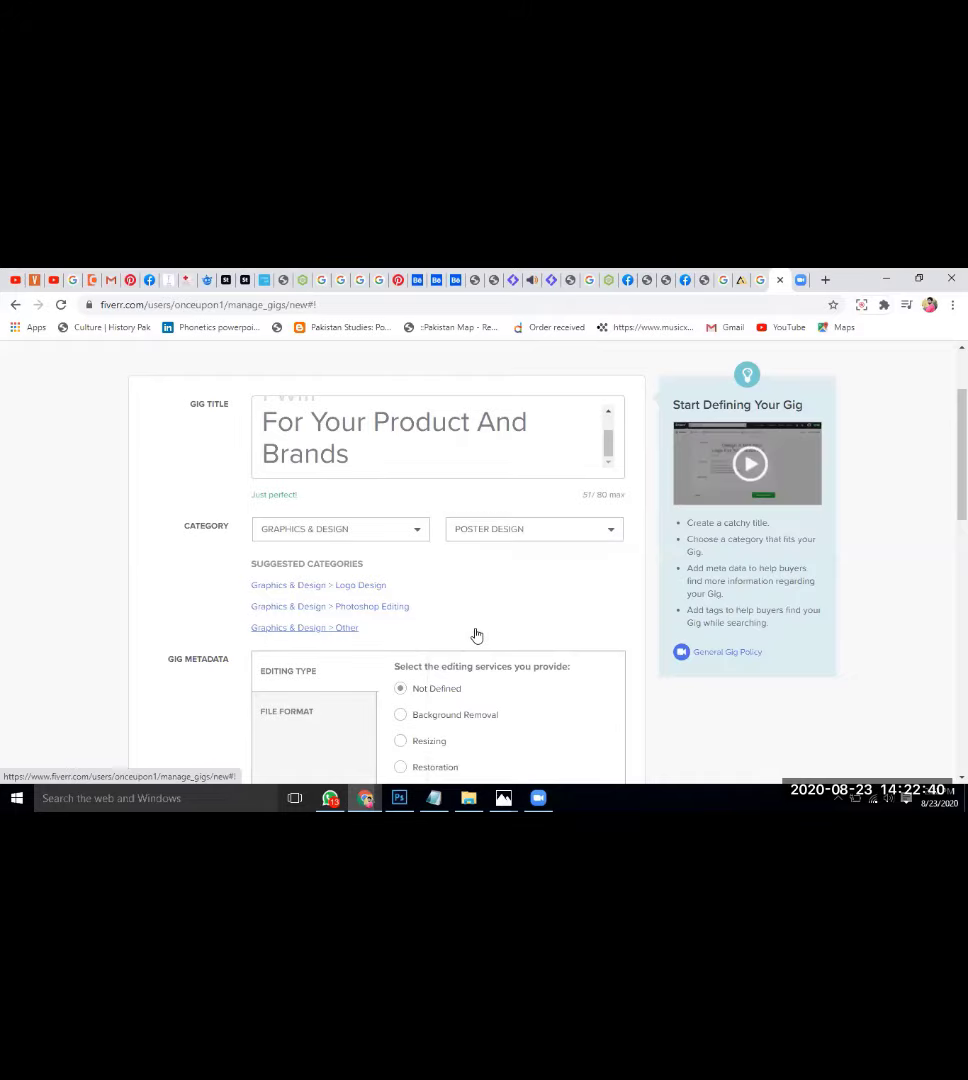
Examine the poster purpose options in the gig metadata and the search tags section below them
scroll(476, 633, "down", 2)
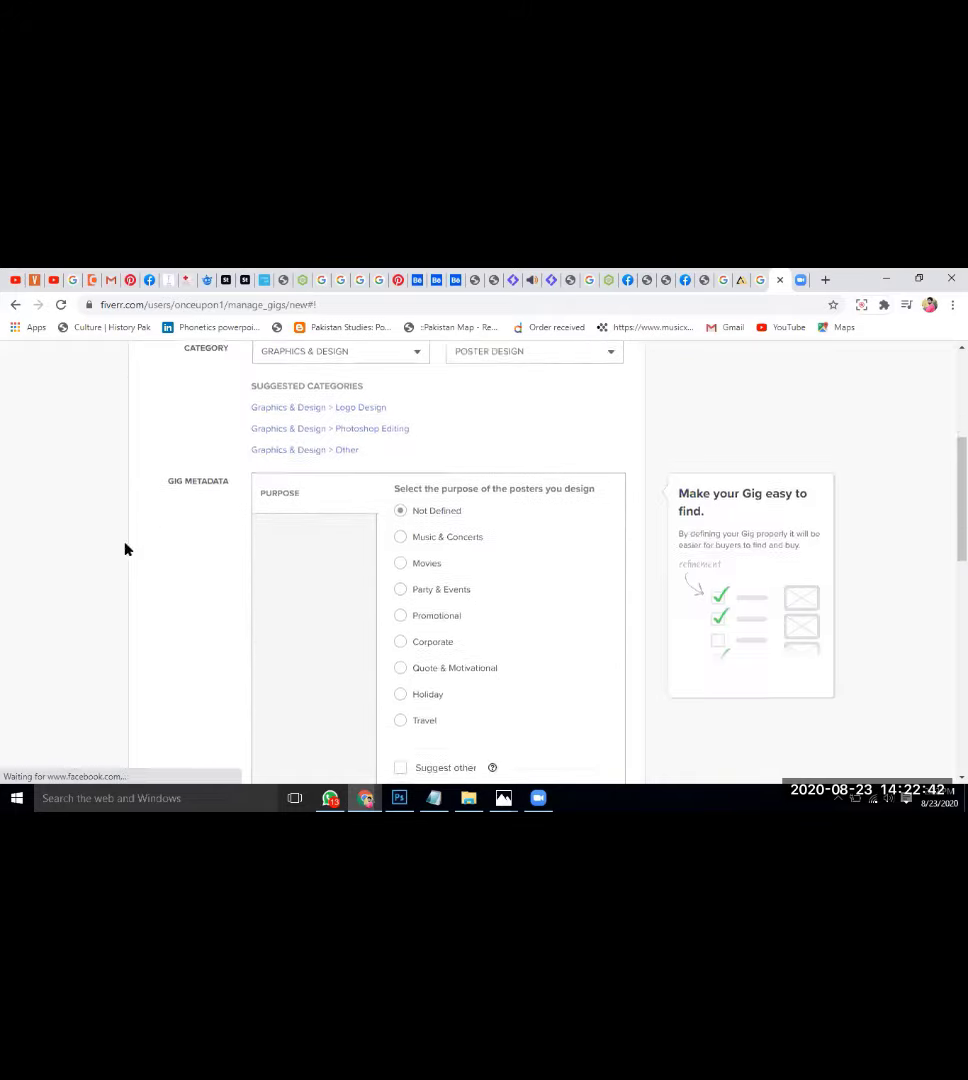
scroll(113, 587, "down", 2)
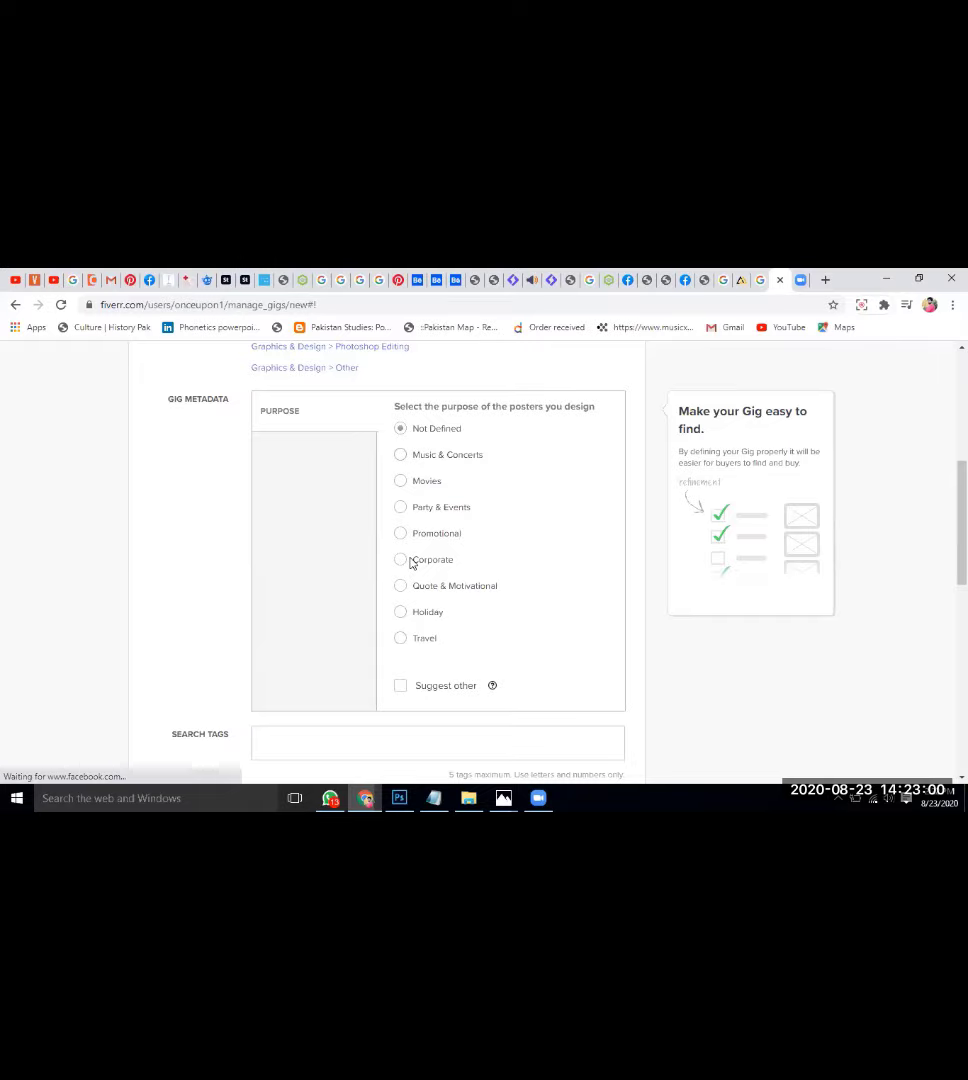
key("Down")
key("Down")
key("Down")
key("Down")
scroll(400, 655, "down", 4)
scroll(266, 512, "down", 1)
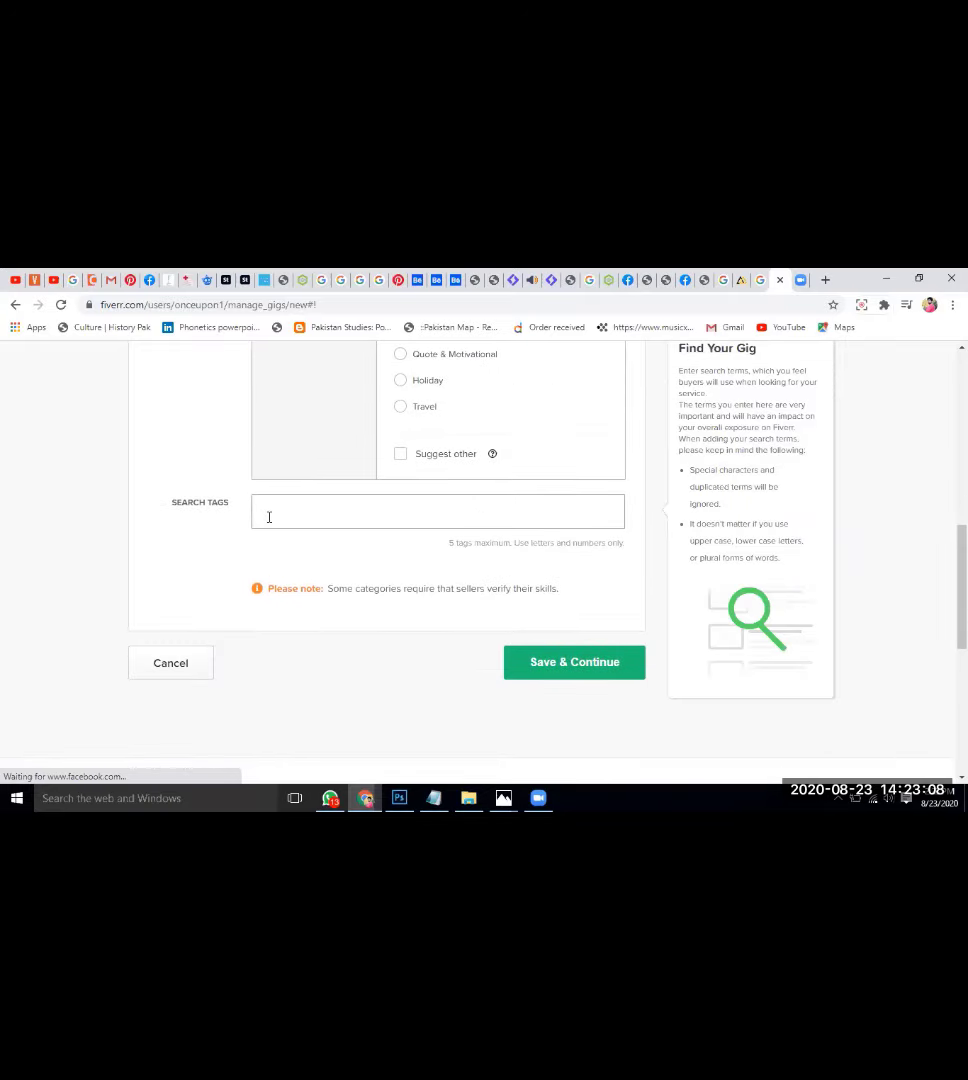
Add the search tags "Poster" and "Designing" to the gig, correcting the spelling of the second one
left_click(268, 517)
type("Poster")
key("Return")
type("De")
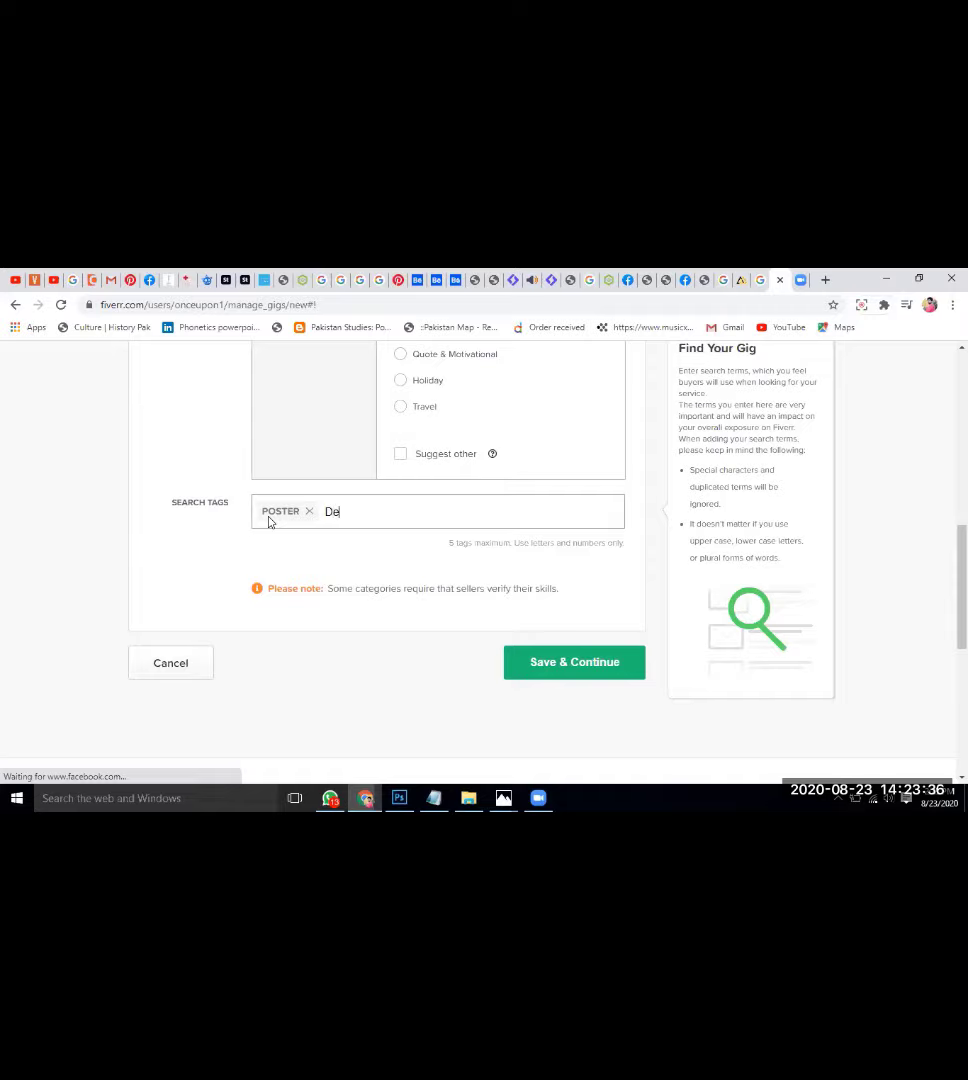
type("sginig")
key("Menu")
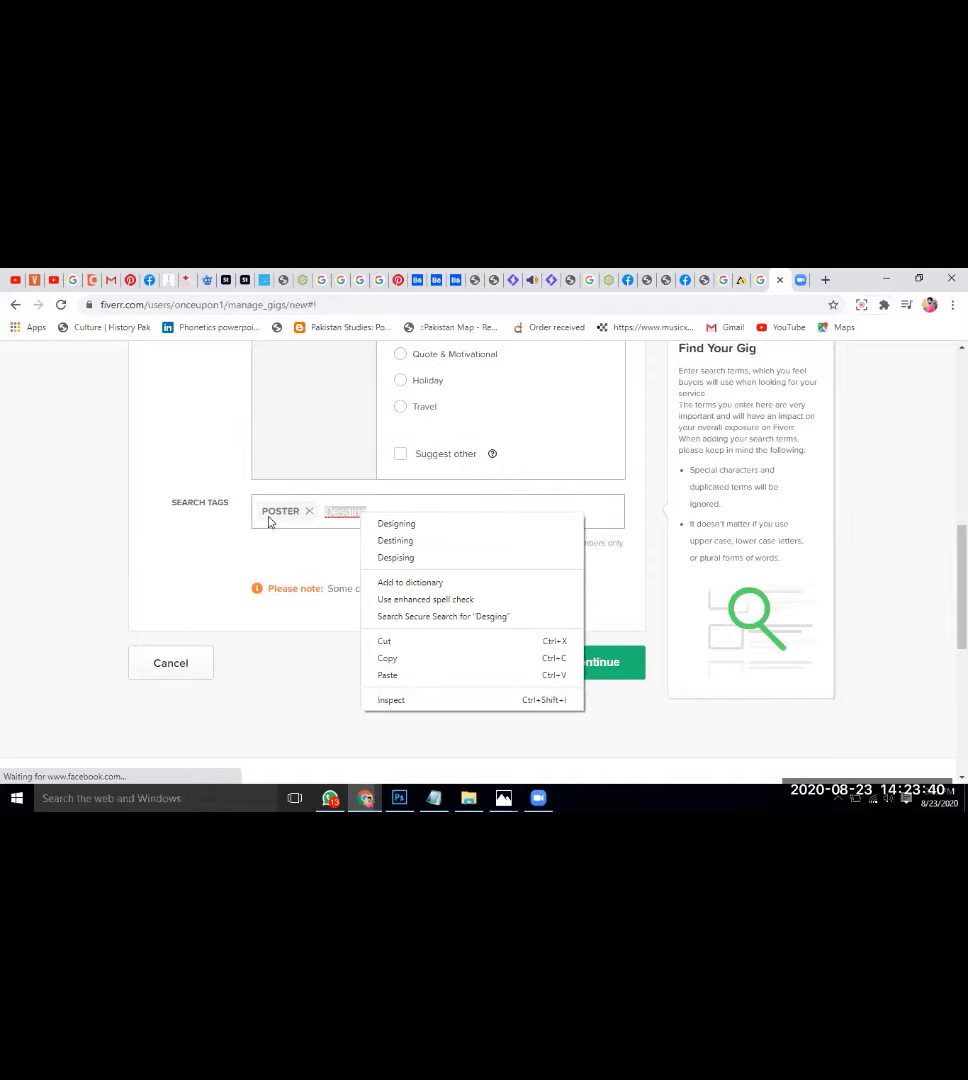
key("Down")
key("Return")
key("Return")
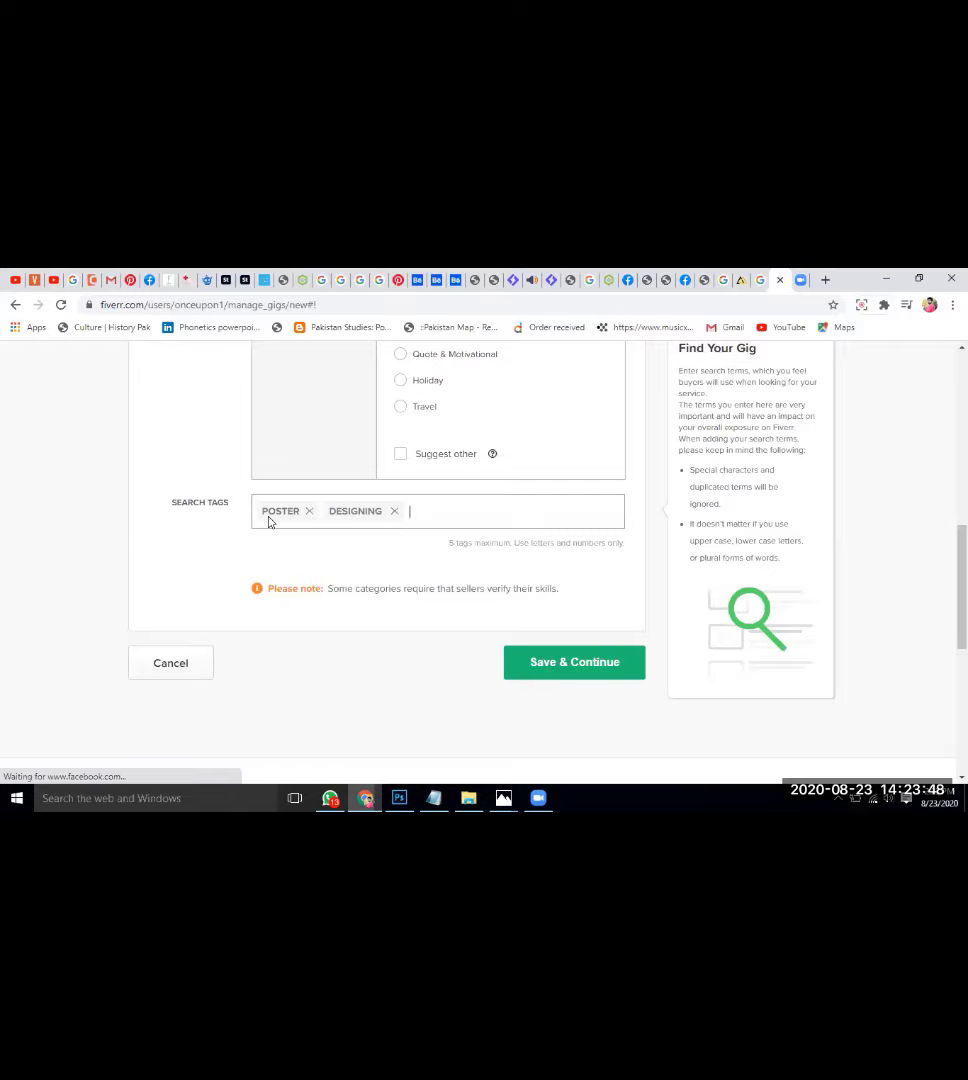
Add the suggested search tags "Photoshop work" and "Graphics design" to the gig
type("photo")
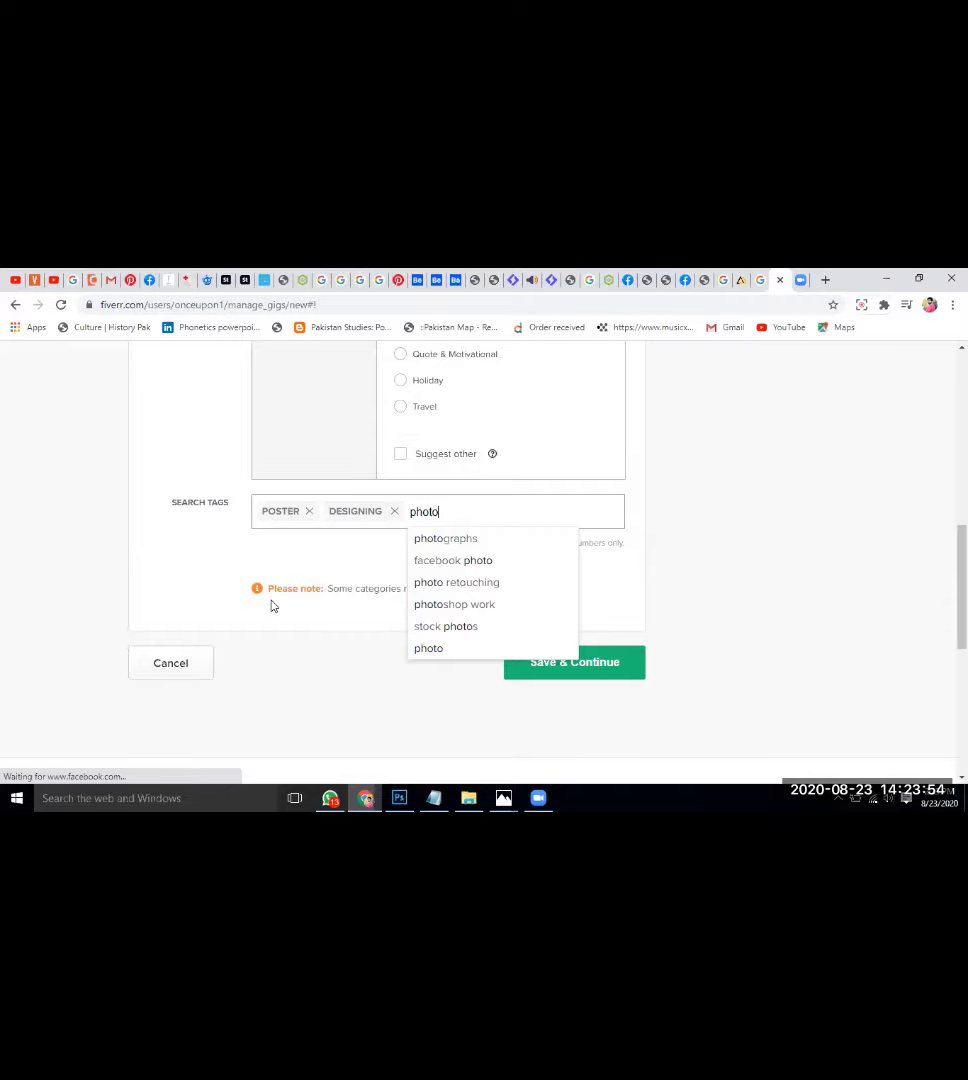
left_click(483, 608)
type("gra")
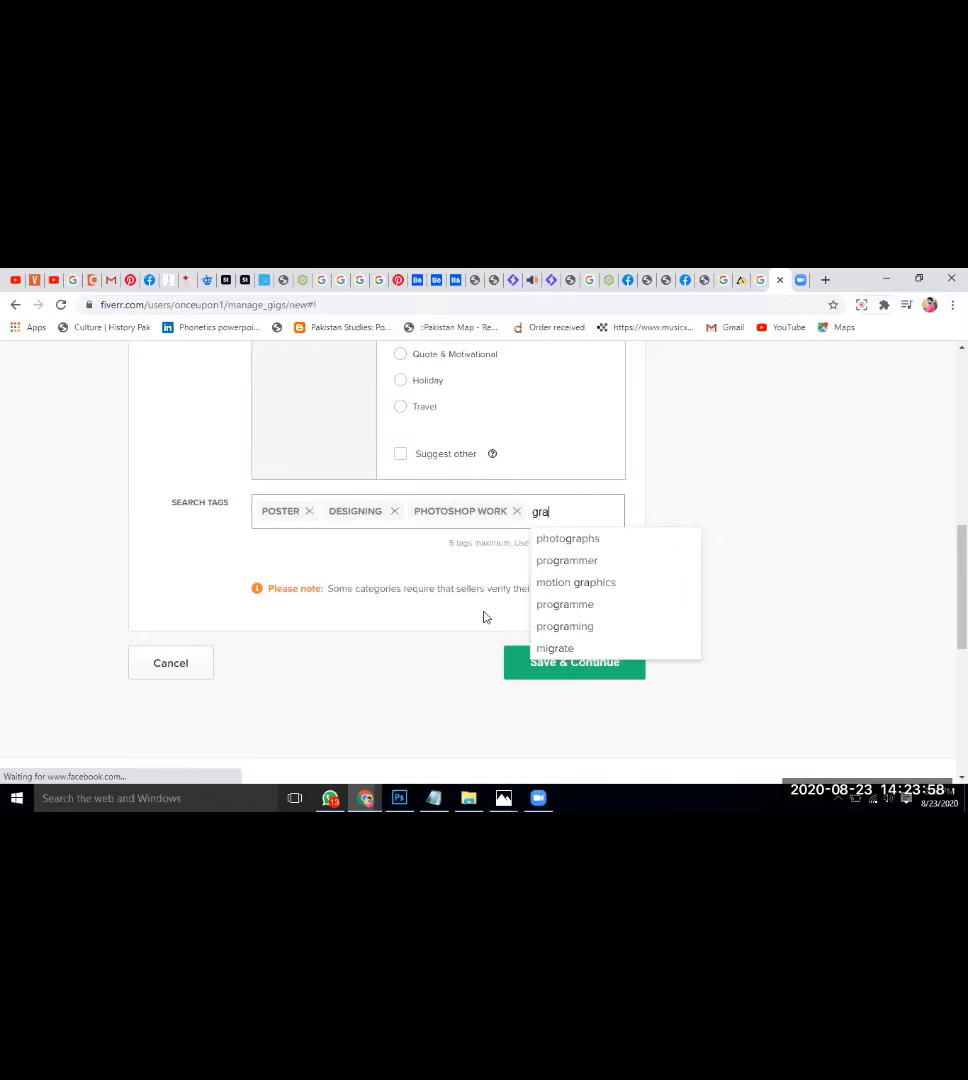
type("p")
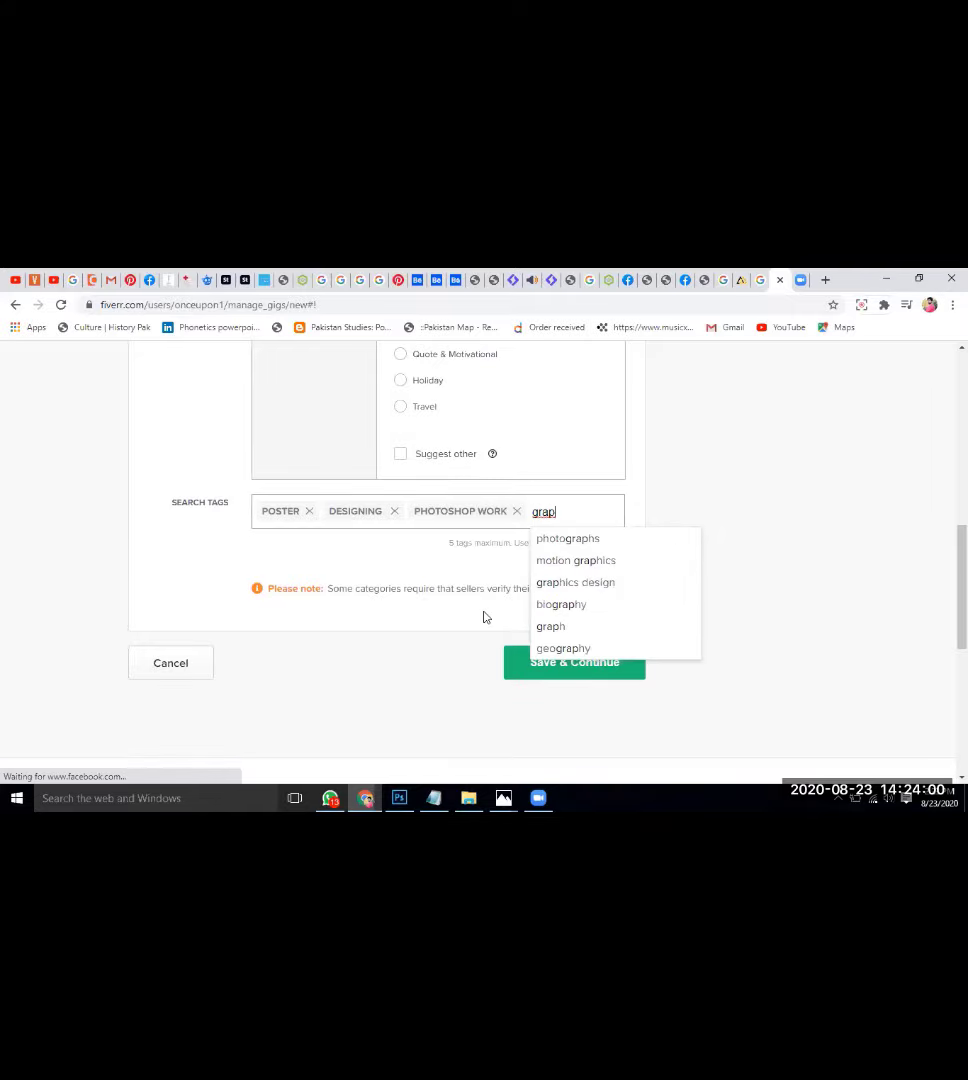
left_click(569, 585)
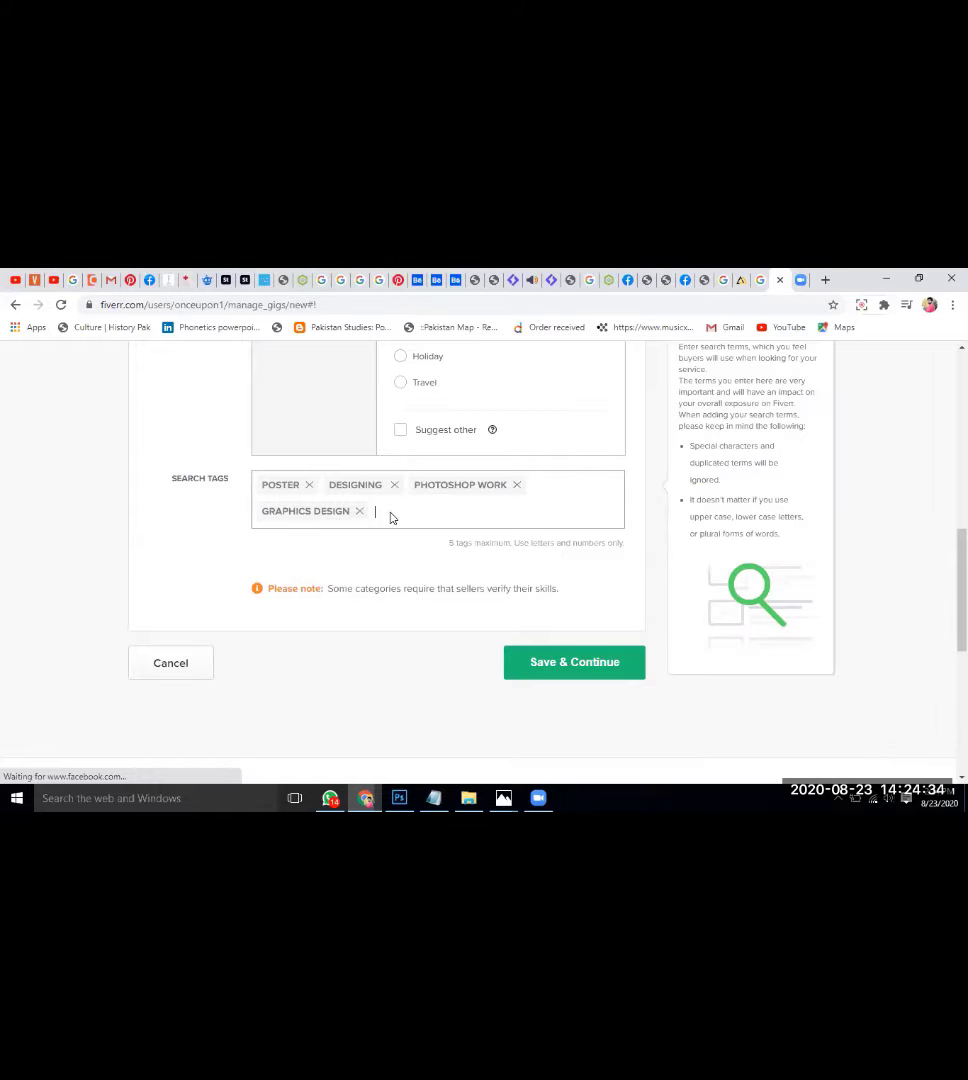
Add the suggested search tag "promotion" to the gig, then save the Overview page and continue to Pricing
type("pro")
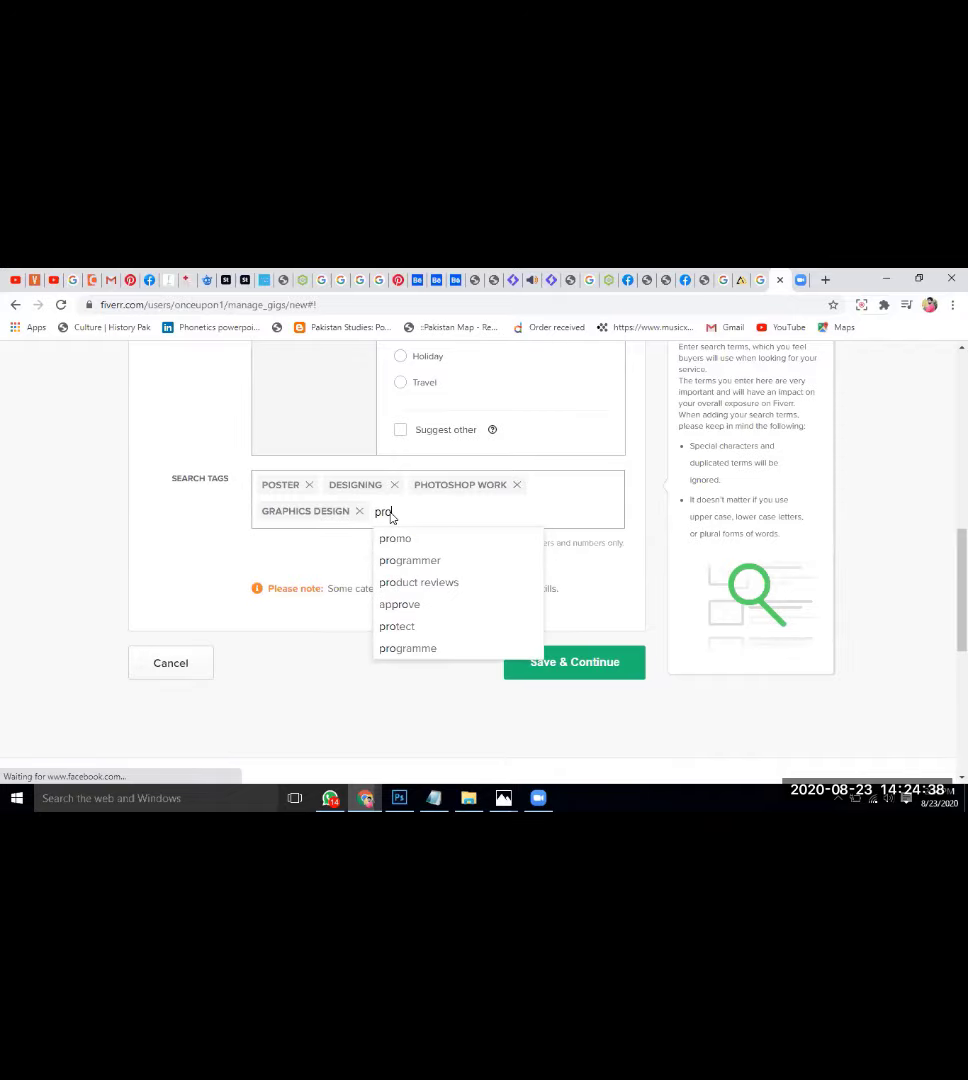
type("mo")
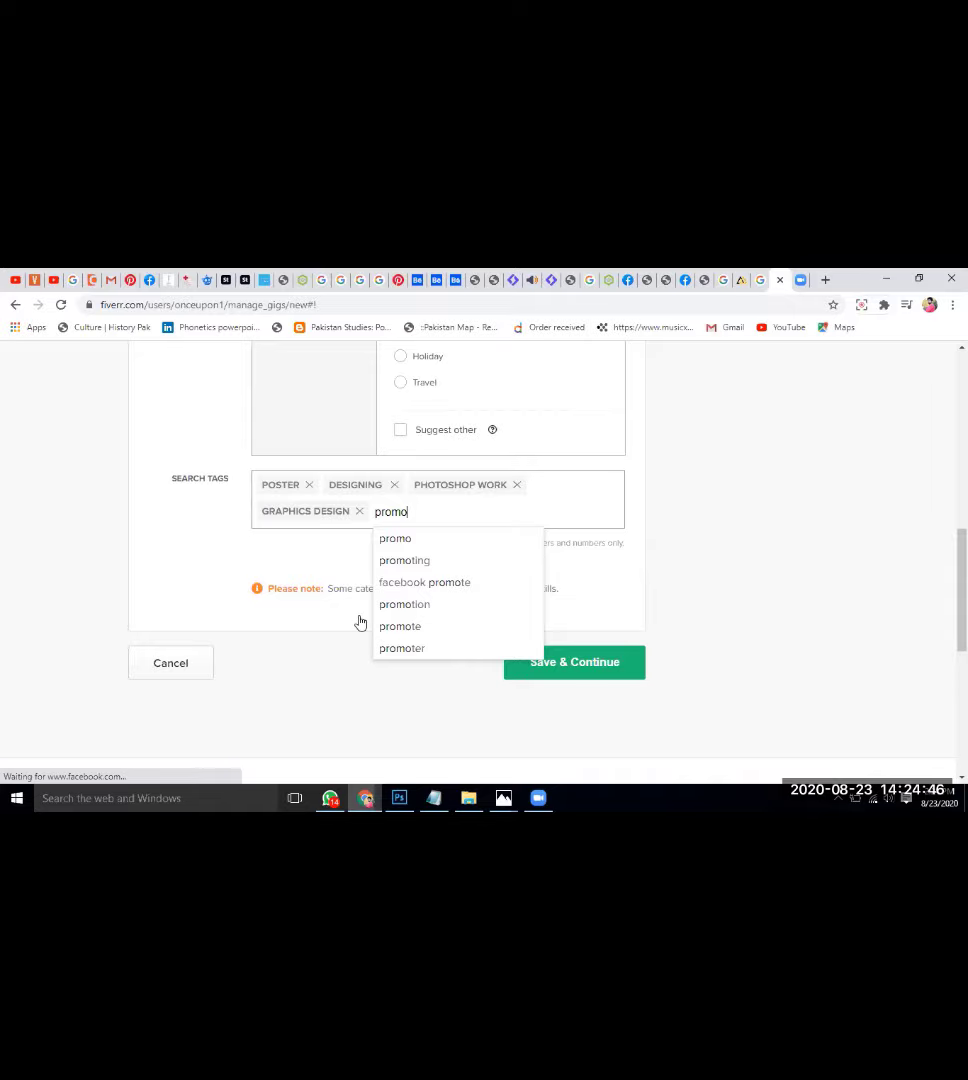
left_click(404, 604)
left_click(571, 658)
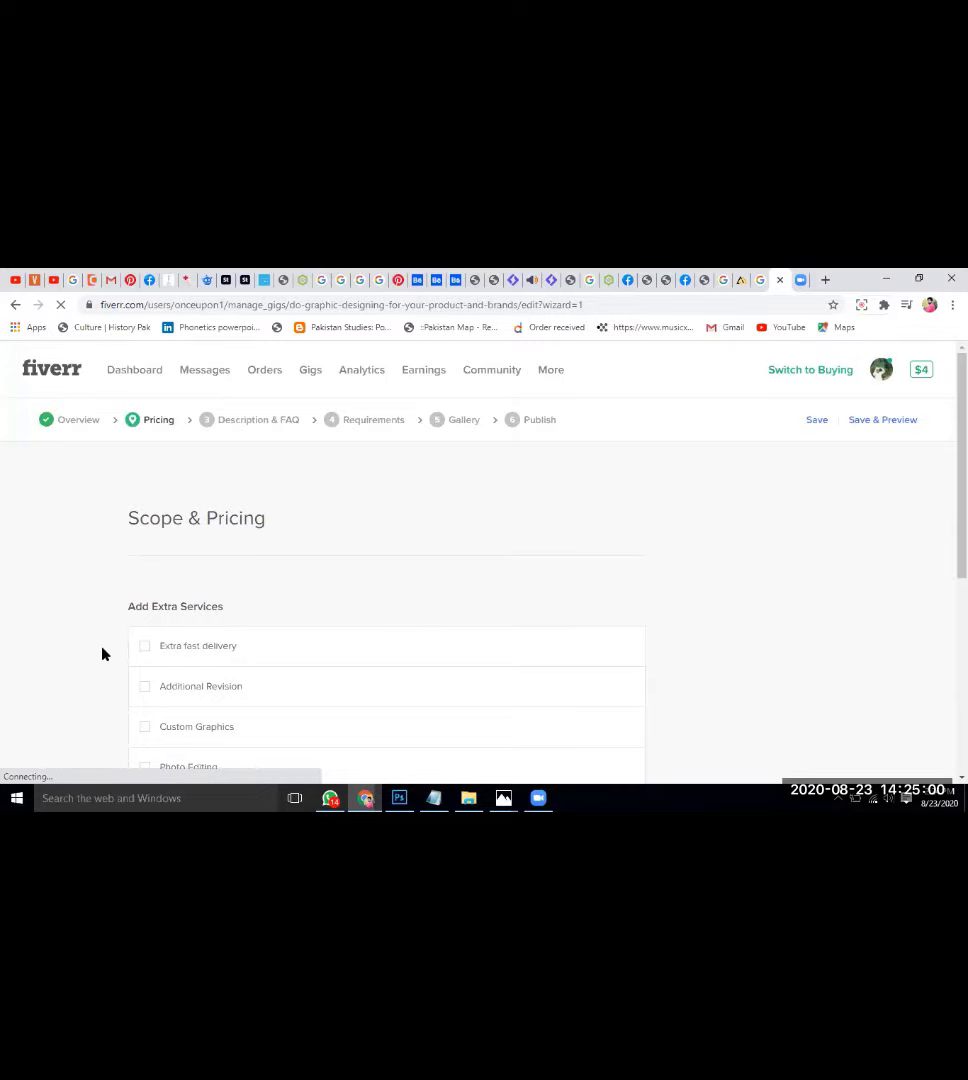
Turn on the 3 Packages option in Scope & Pricing and close the gig packages introduction
scroll(102, 654, "down", 3)
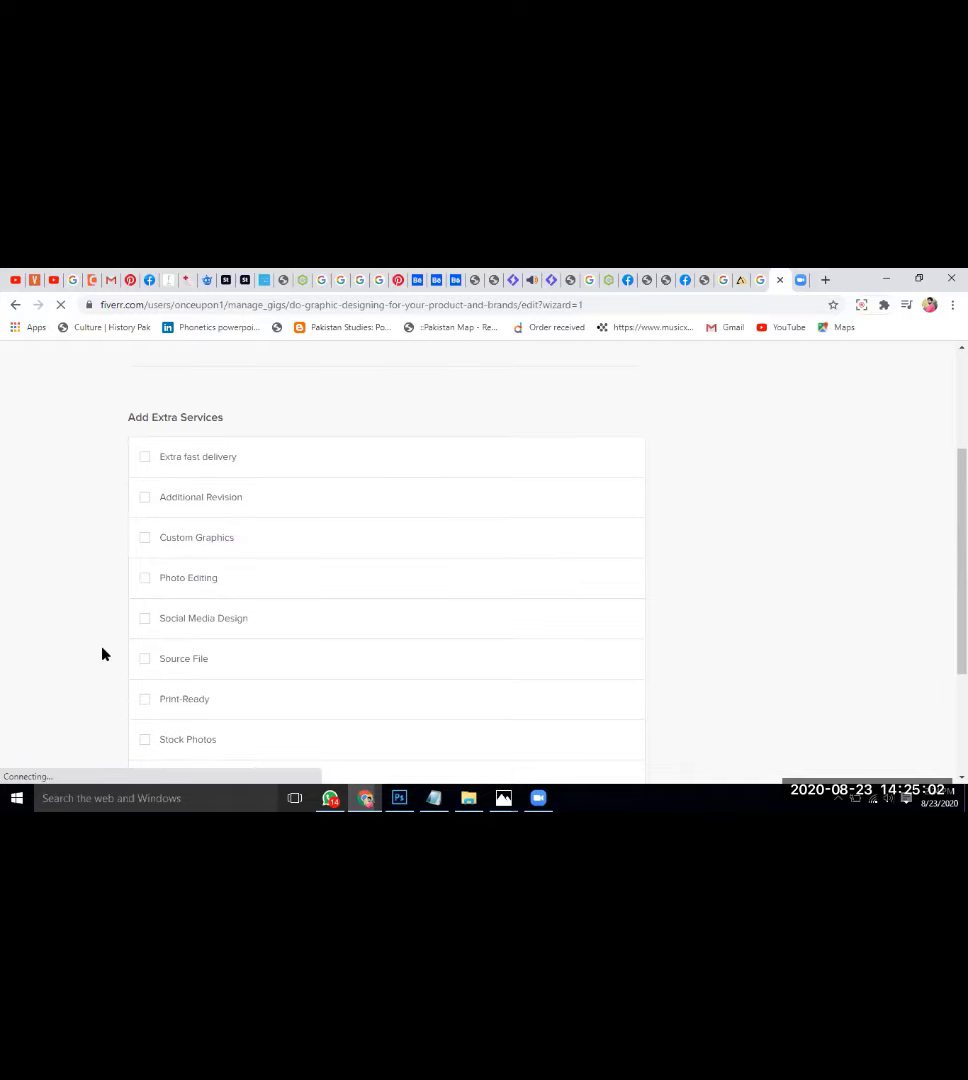
scroll(102, 654, "up", 3)
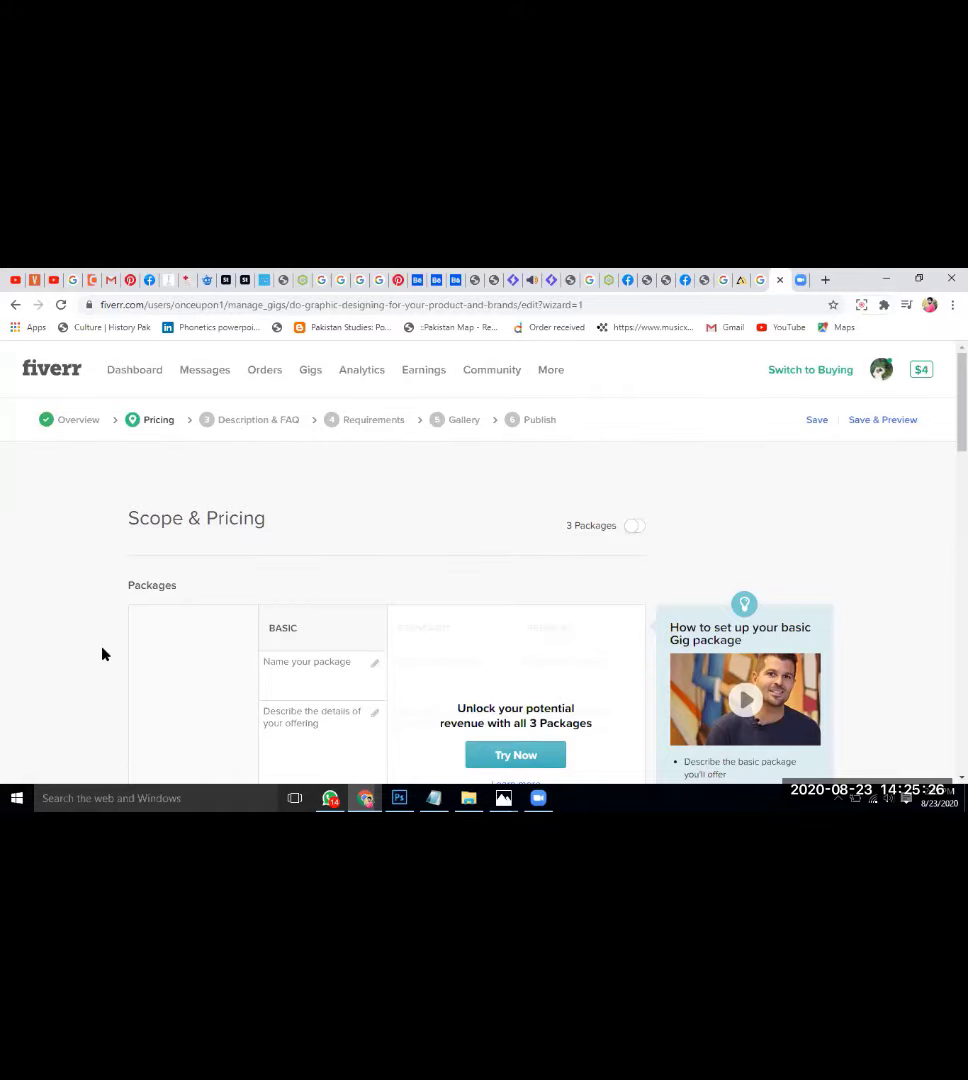
scroll(101, 650, "down", 2)
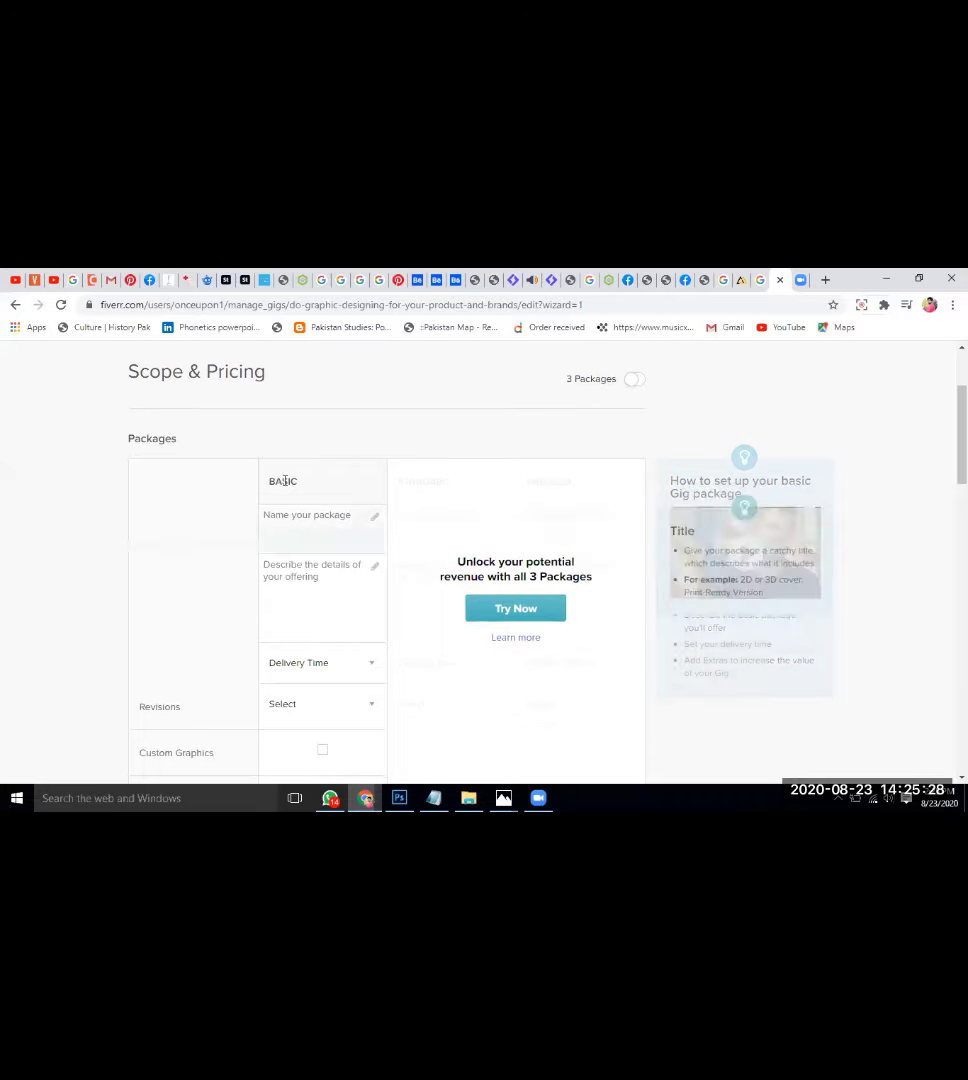
scroll(289, 698, "down", 4)
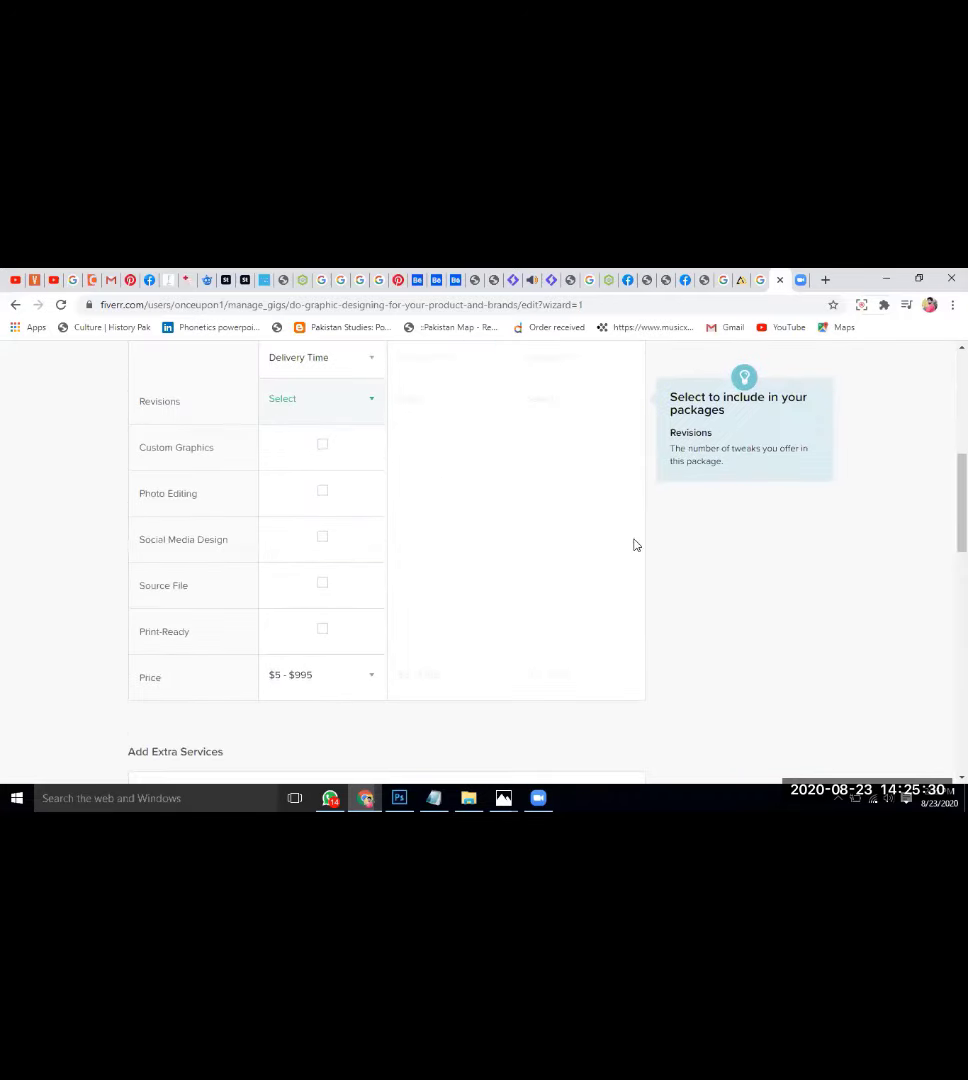
scroll(638, 537, "up", 5)
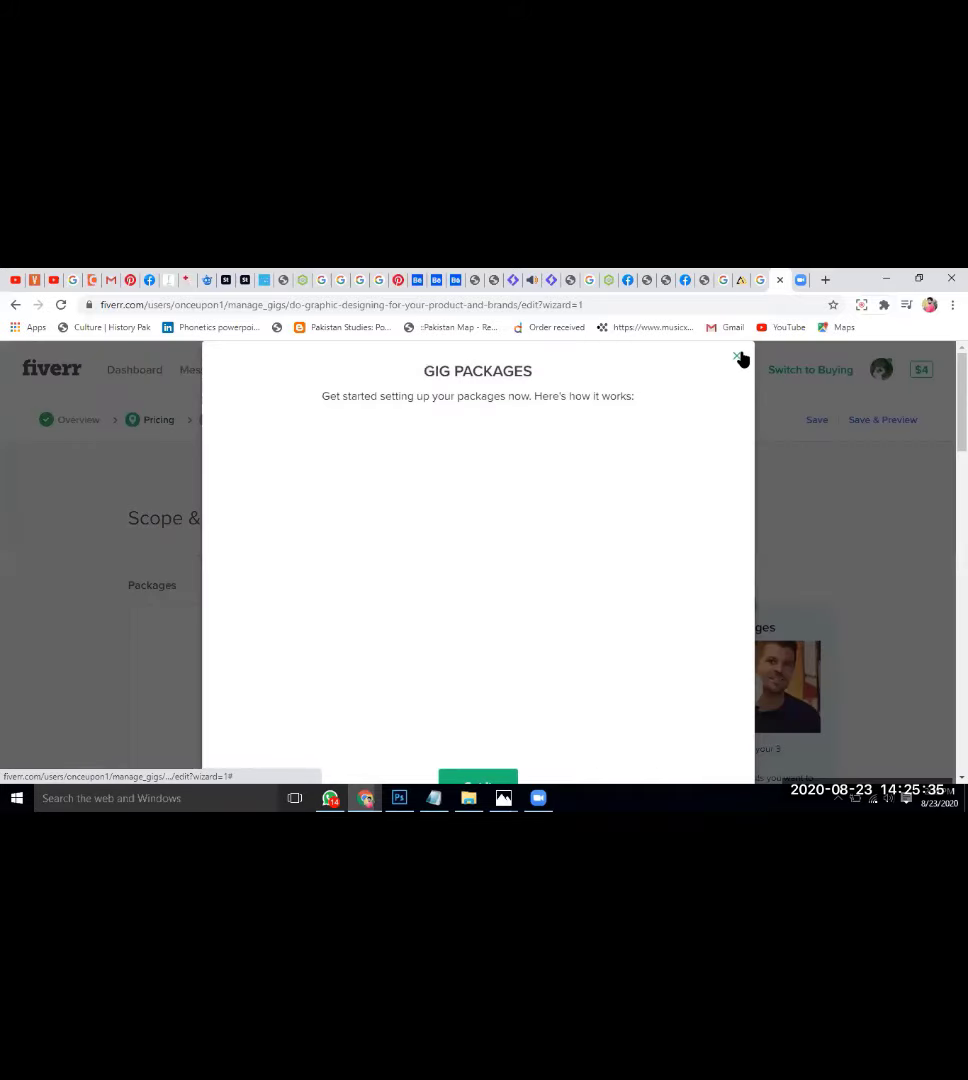
left_click(738, 357)
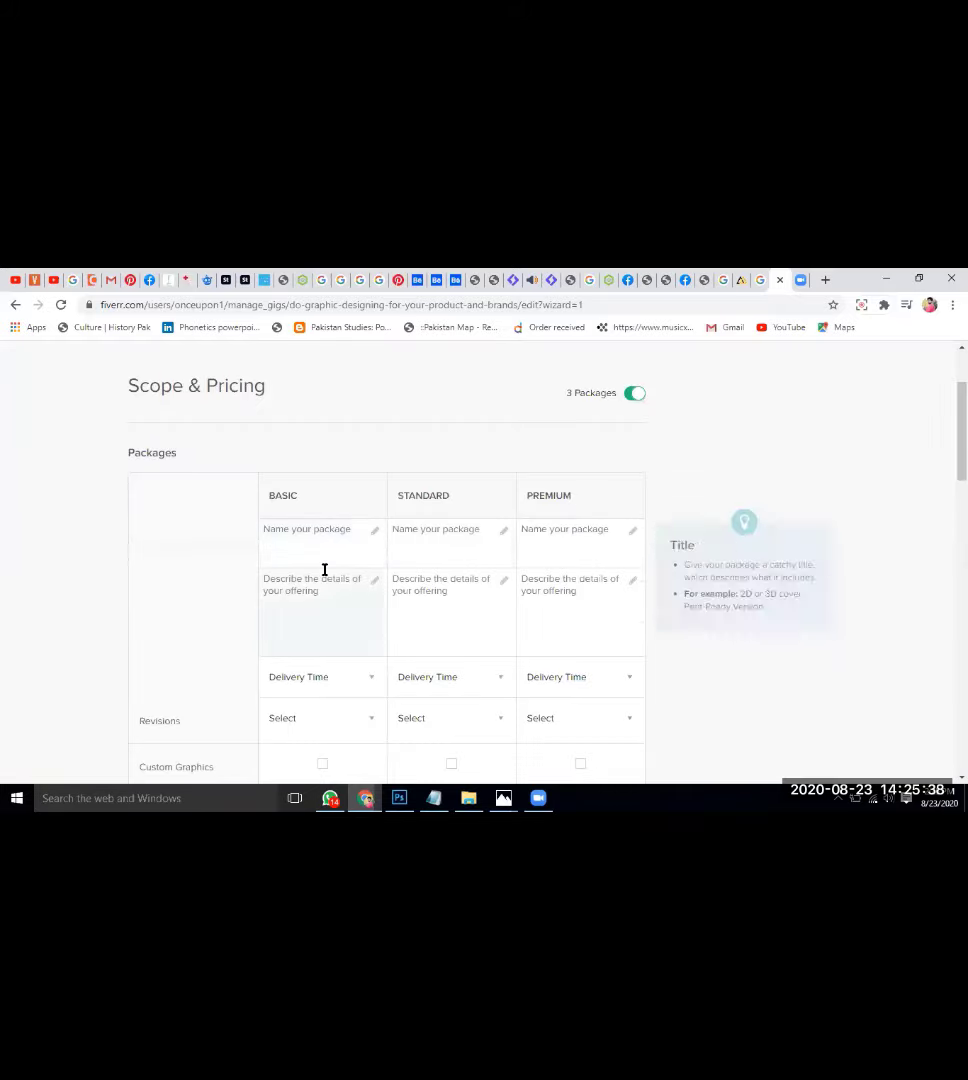
Name the Basic package "Basic"
left_click(324, 569)
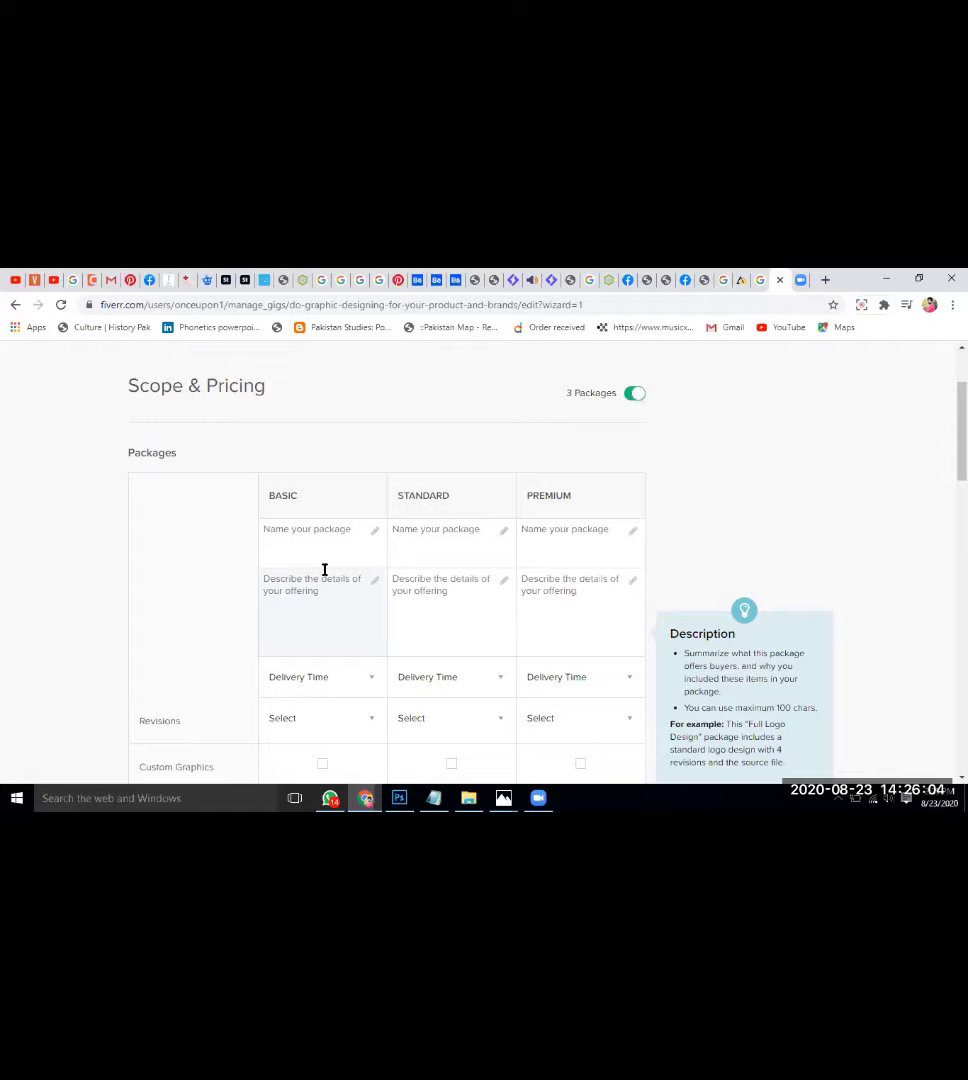
scroll(324, 570, "down", 1)
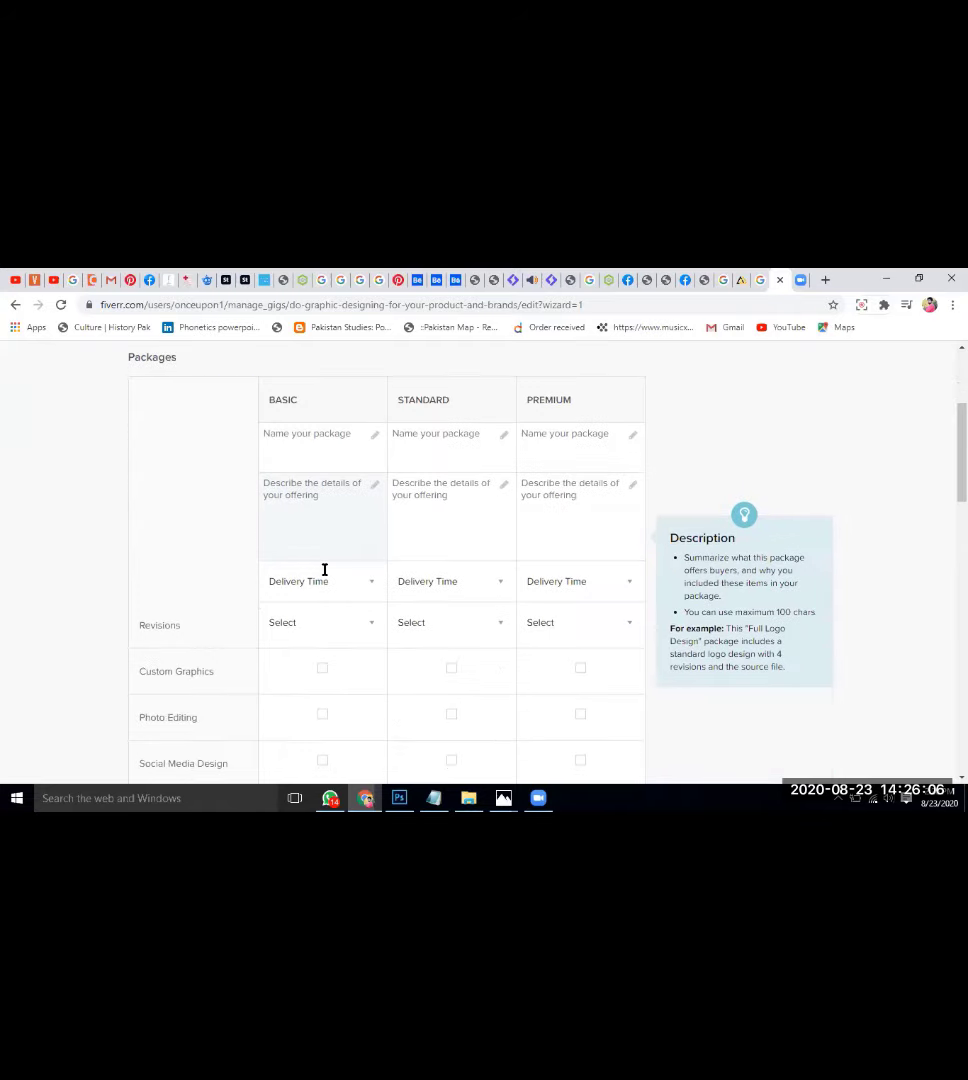
left_click(320, 435)
type("Bsic")
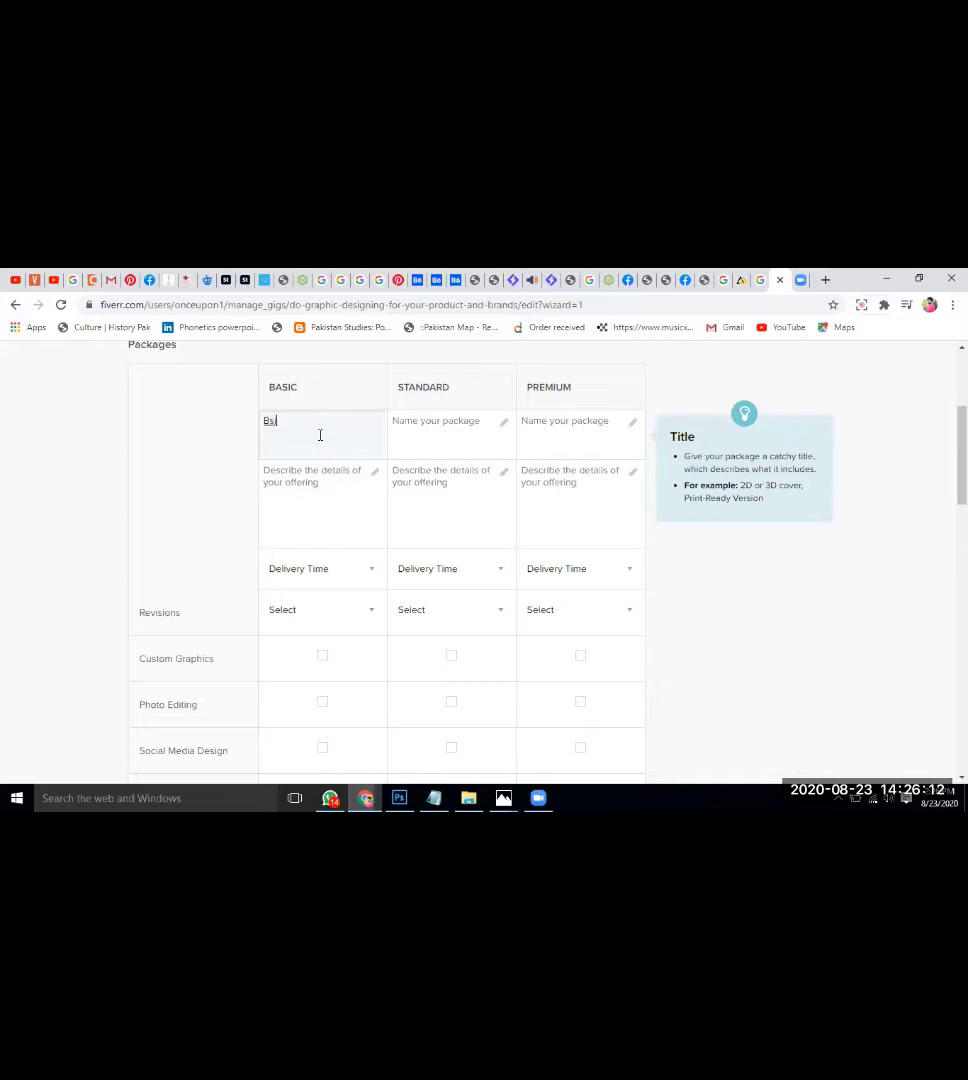
key("BackSpace")
key("BackSpace")
key("BackSpace")
key("BackSpace")
type("asic")
key("Tab")
Name the Standard package "Standard", correcting its spelling
type("S")
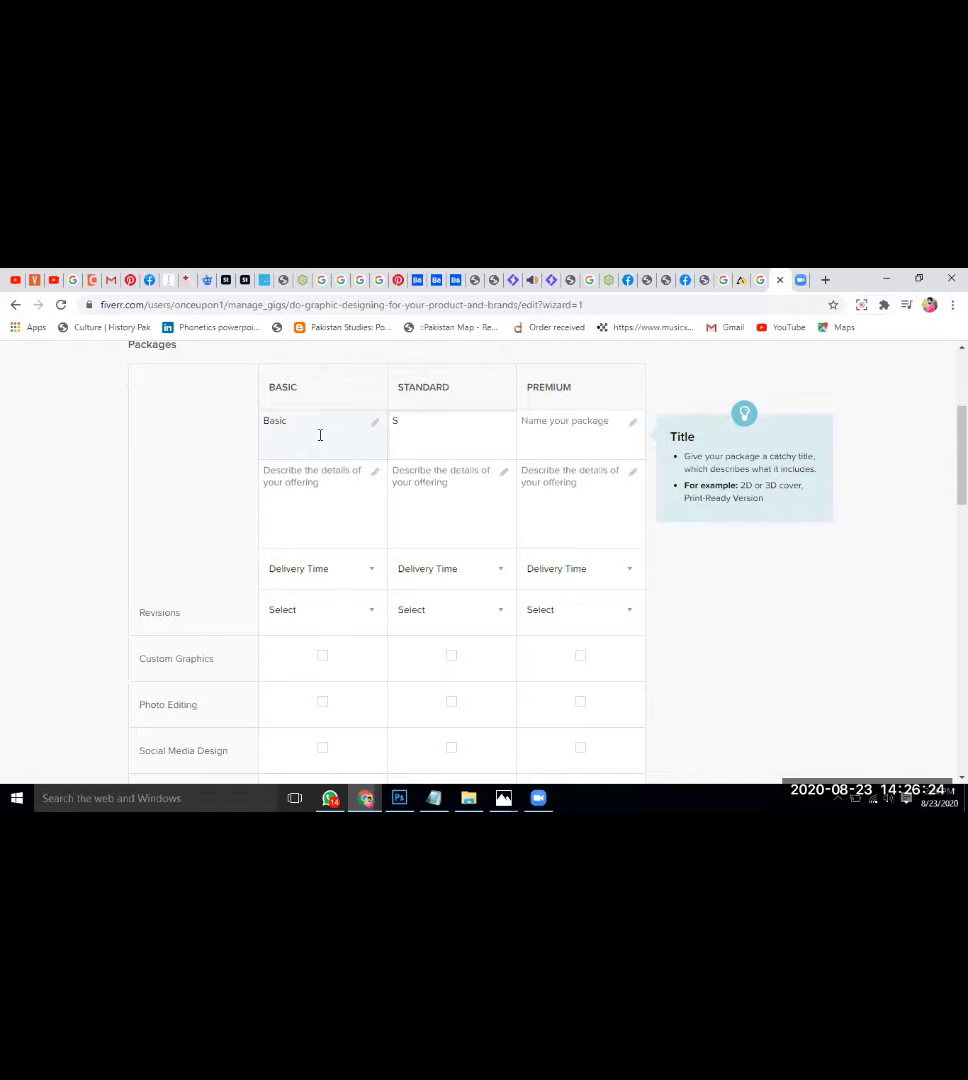
key("BackSpace")
type("Standrad")
key("Menu")
key("Down")
key("Return")
key("Tab")
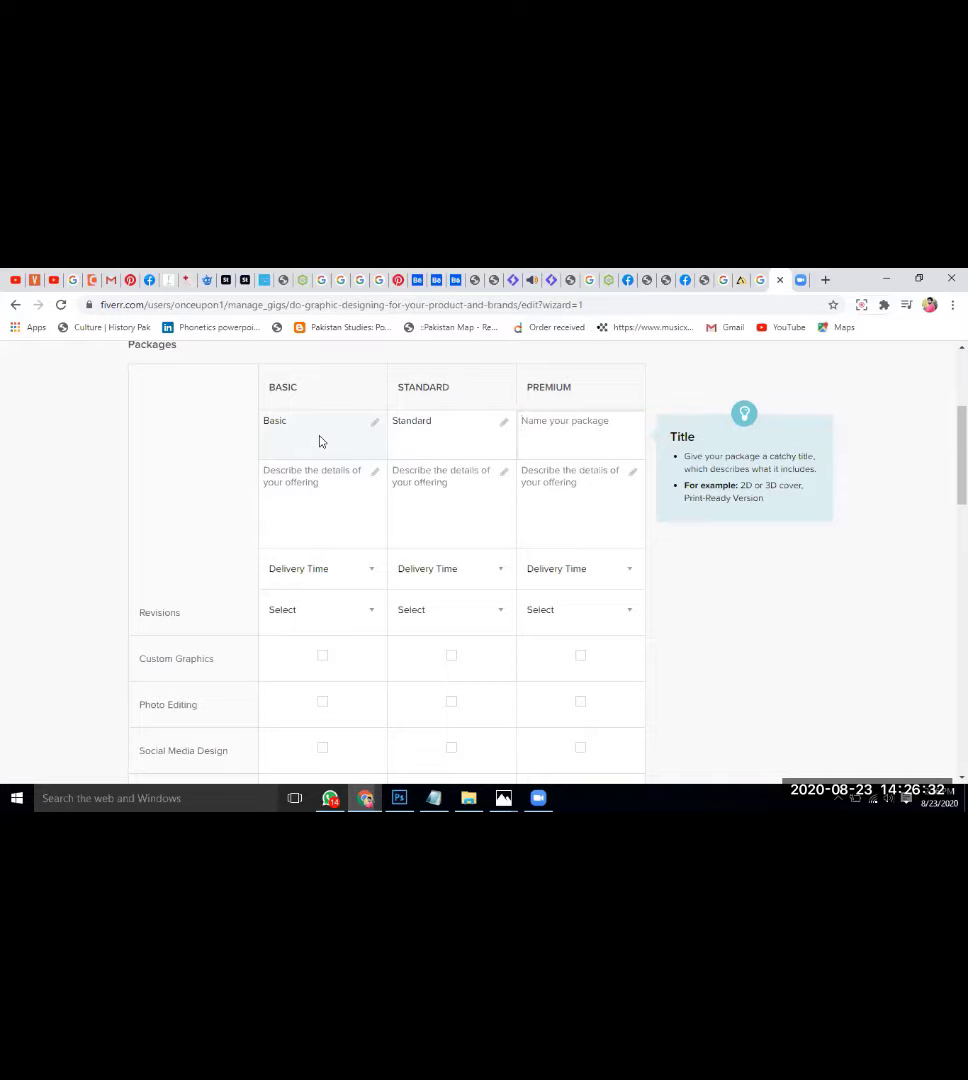
Name the Premium package "Market Leader", correcting the spelling of the second word
type("Market Leder")
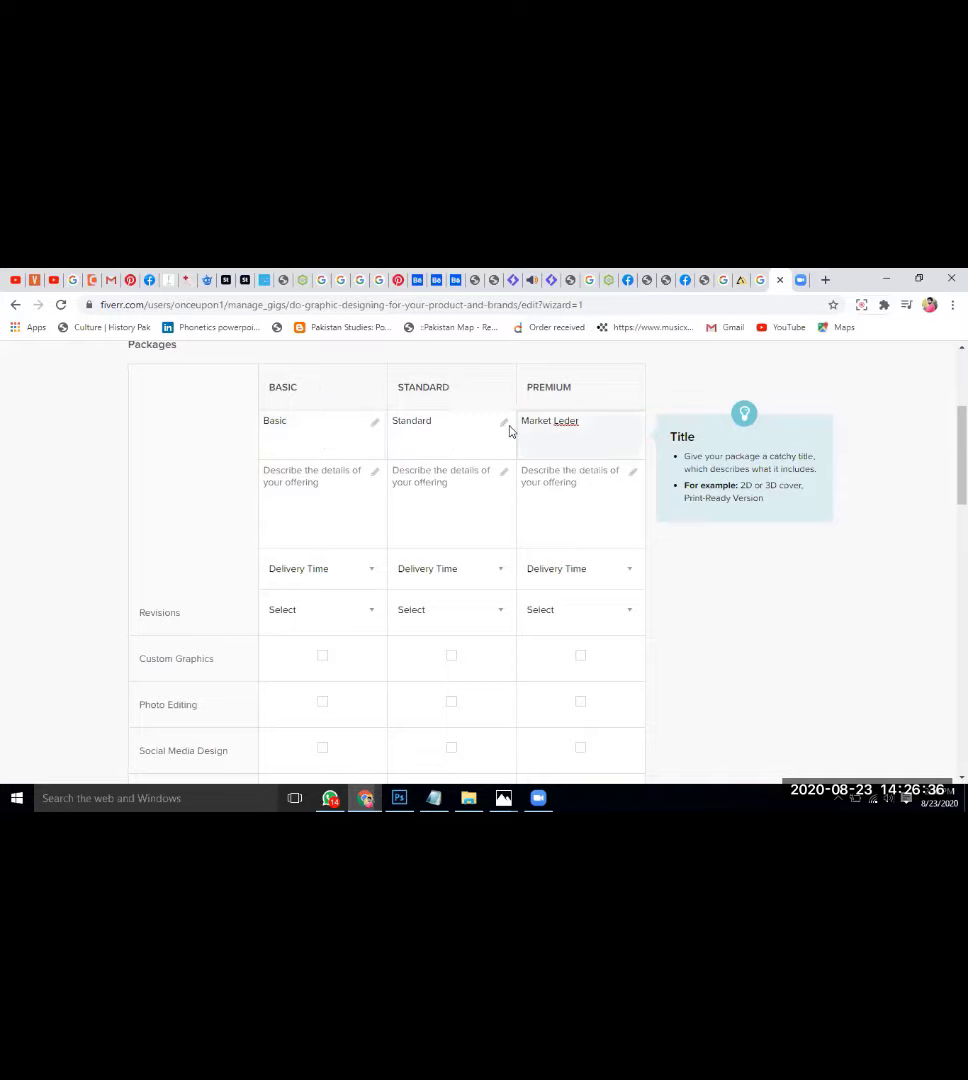
right_click(566, 422)
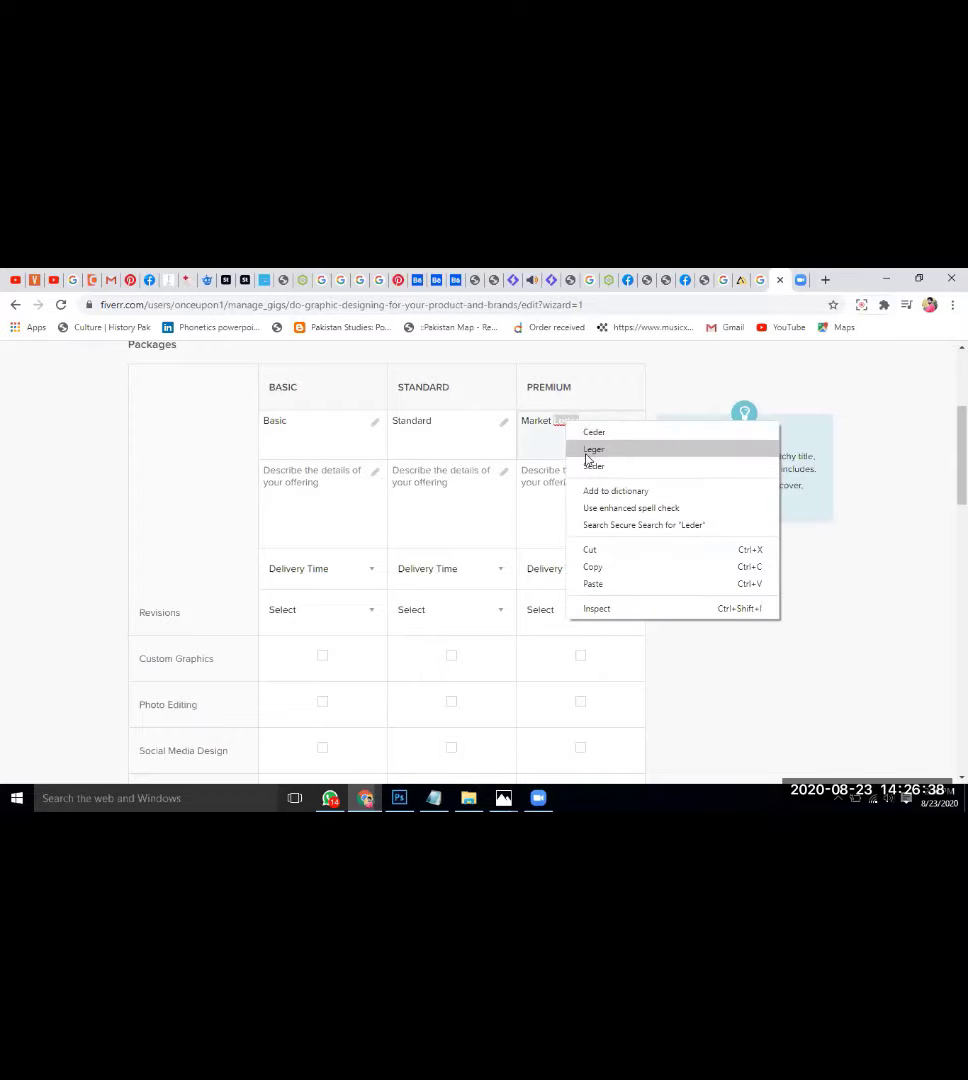
left_click(557, 430)
left_click(567, 424)
type("a")
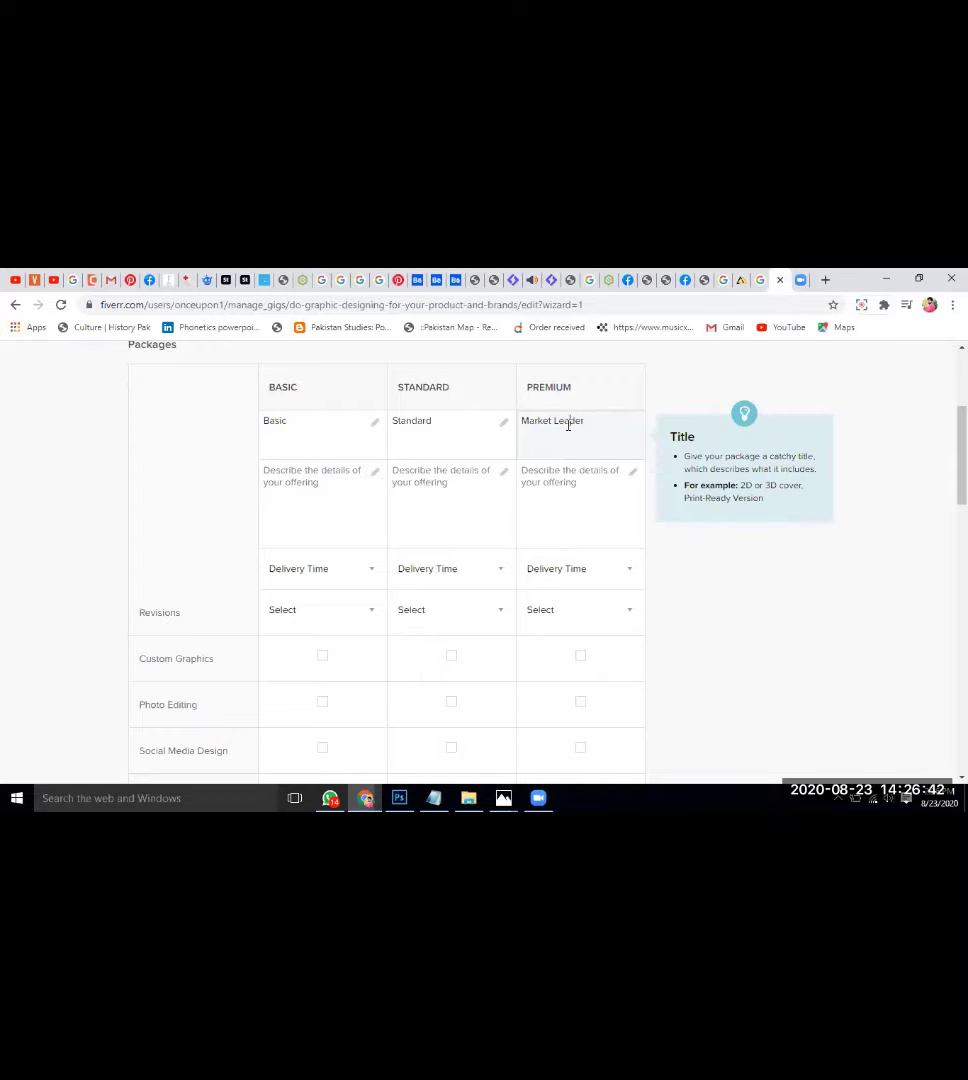
Start the Basic package's description with the line "I will be providing PSD file"
left_click(296, 511)
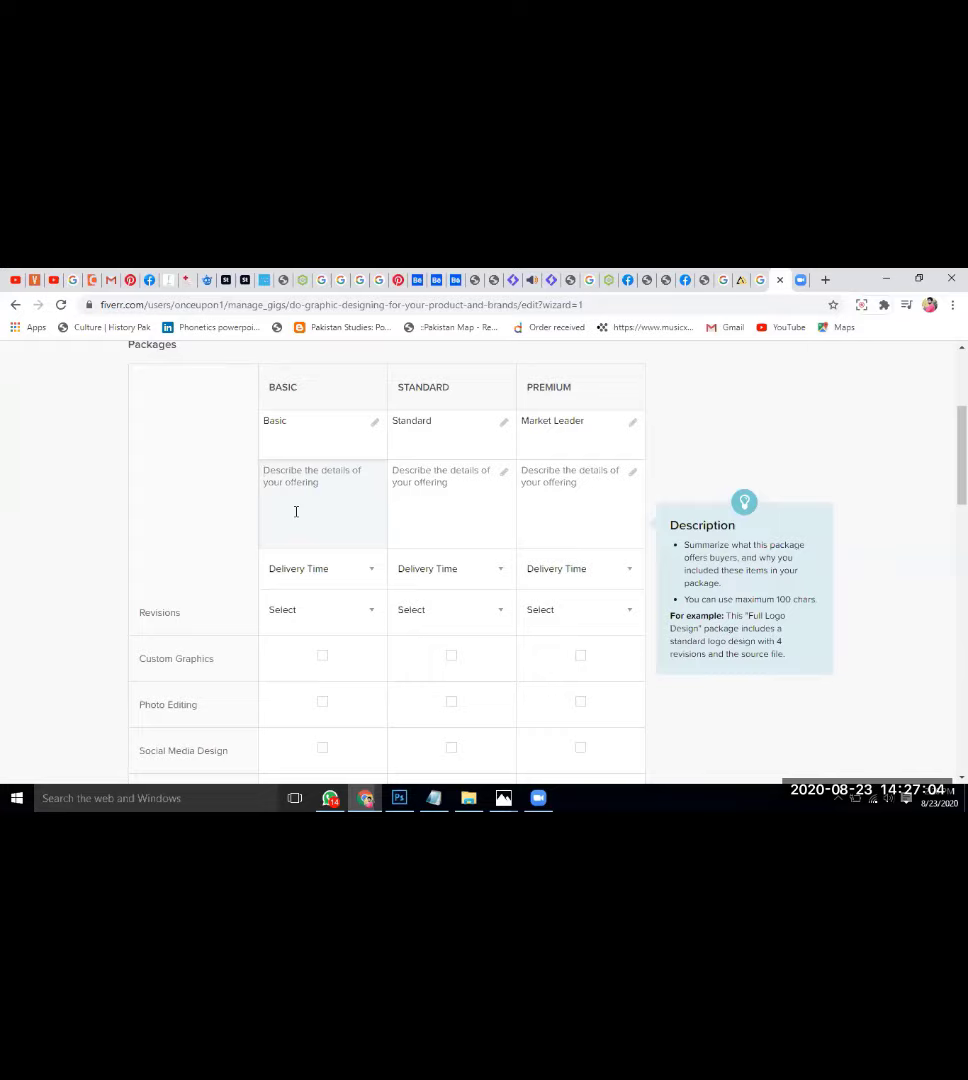
type("I wil")
key("BackSpace")
type("l be providing PSD F")
key("BackSpace")
type("fole")
key("BackSpace")
key("BackSpace")
key("BackSpace")
type("ile")
key("Return")
Add a second line "as well as if required" to the Basic package's description, correcting the spelling of "required"
type("as well a")
key("BackSpace")
key("BackSpace")
key("BackSpace")
key("BackSpace")
key("BackSpace")
type("ell as if requred")
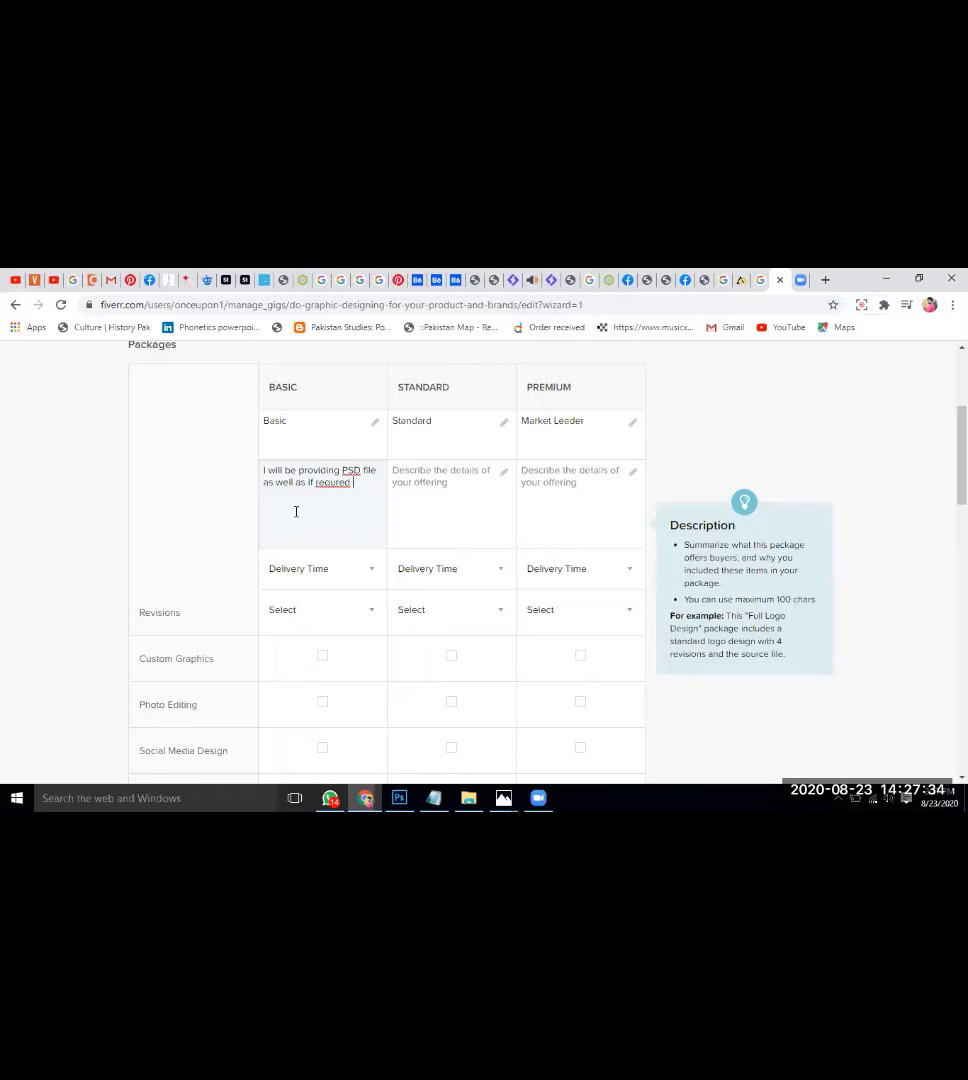
key("Menu")
key("Down")
key("Return")
Continue the Basic package's description with "any changes will be"
type("any chang")
type("es ")
type("iw")
type("i")
key("BackSpace")
key("BackSpace")
type("ll be acc")
key("BackSpace")
key("BackSpace")
key("BackSpace")
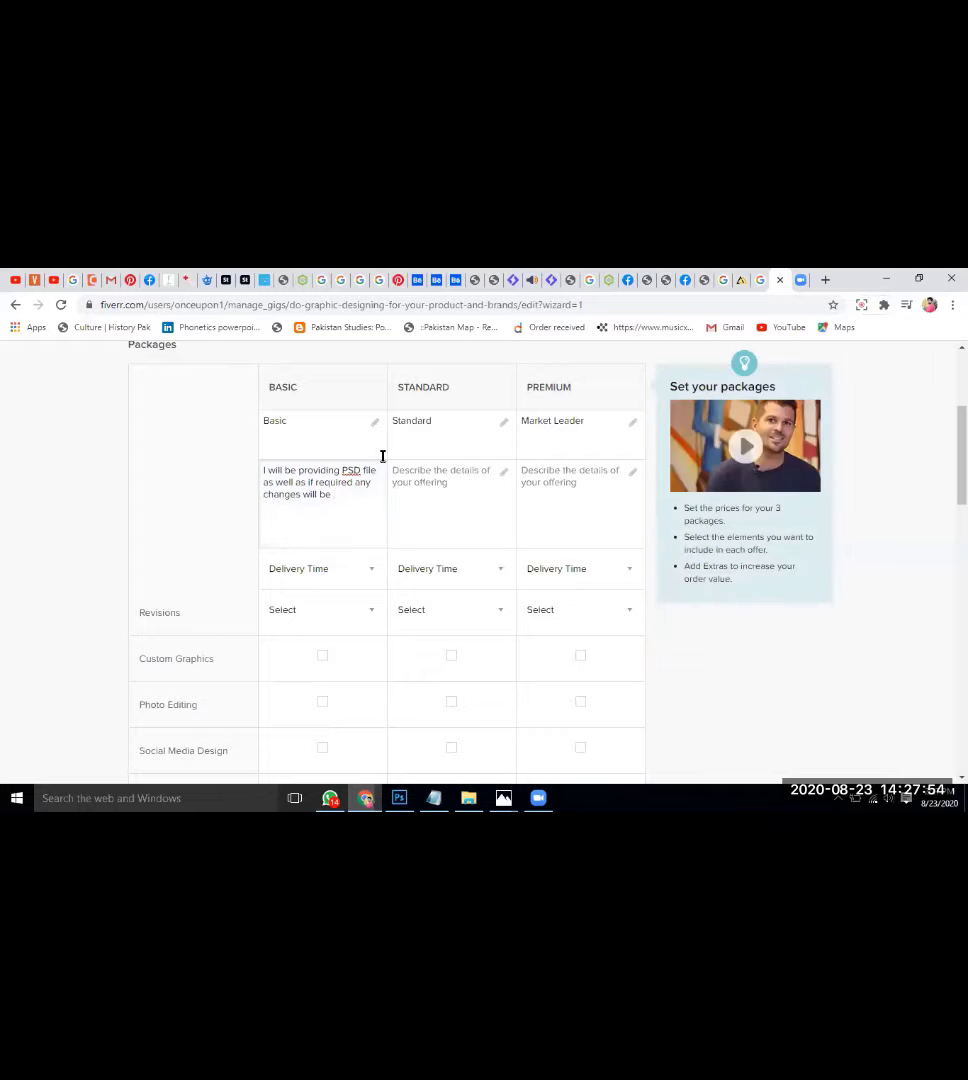
Switch to the Photos window showing Veteran1.jpg and view the sample security company design
mouse_move(564, 459)
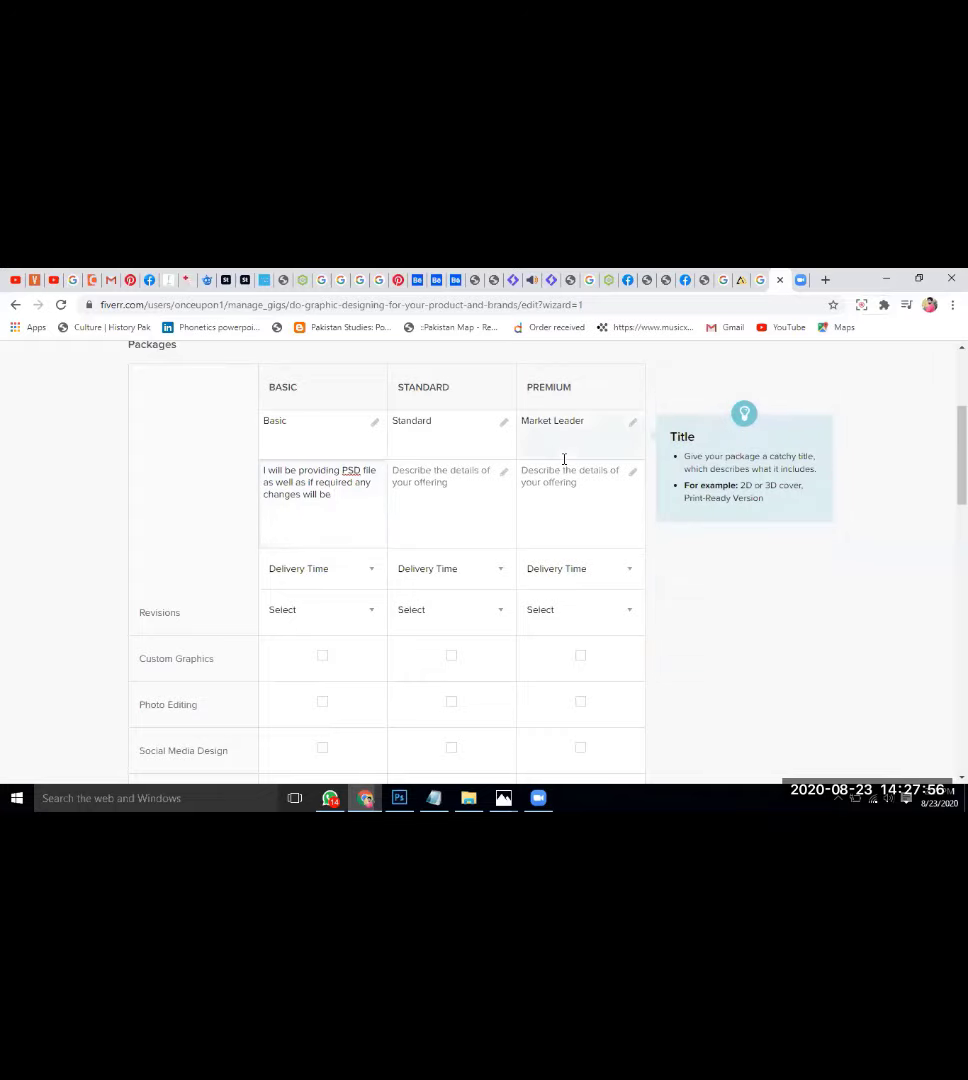
mouse_move(380, 542)
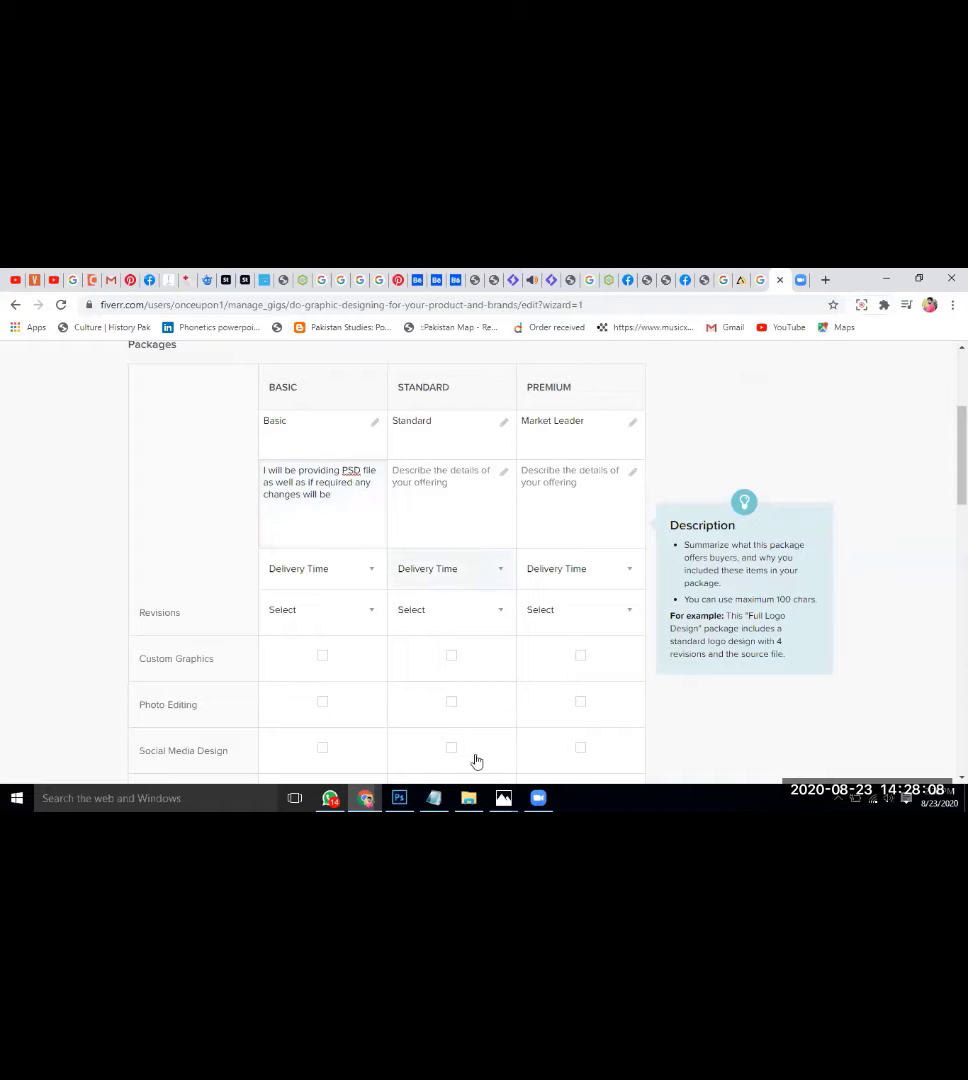
left_click(503, 797)
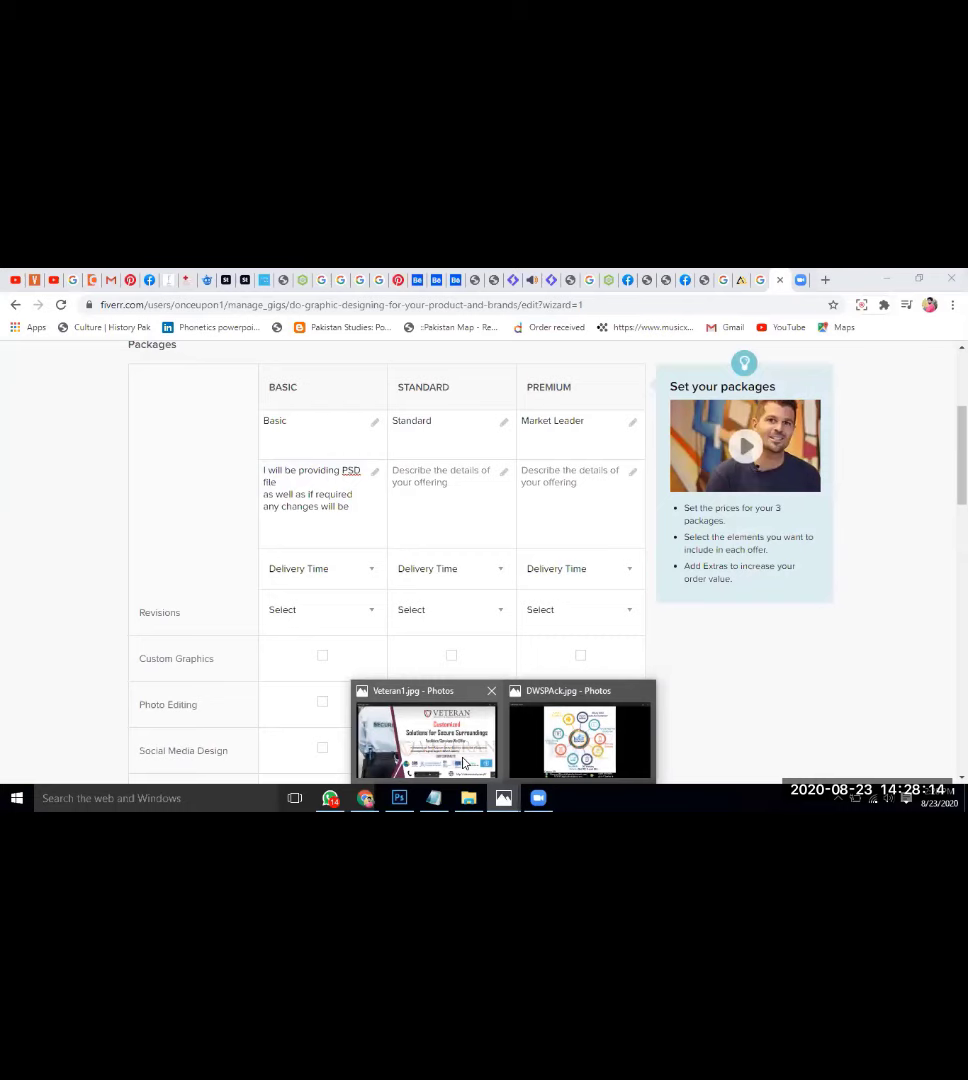
left_click(463, 763)
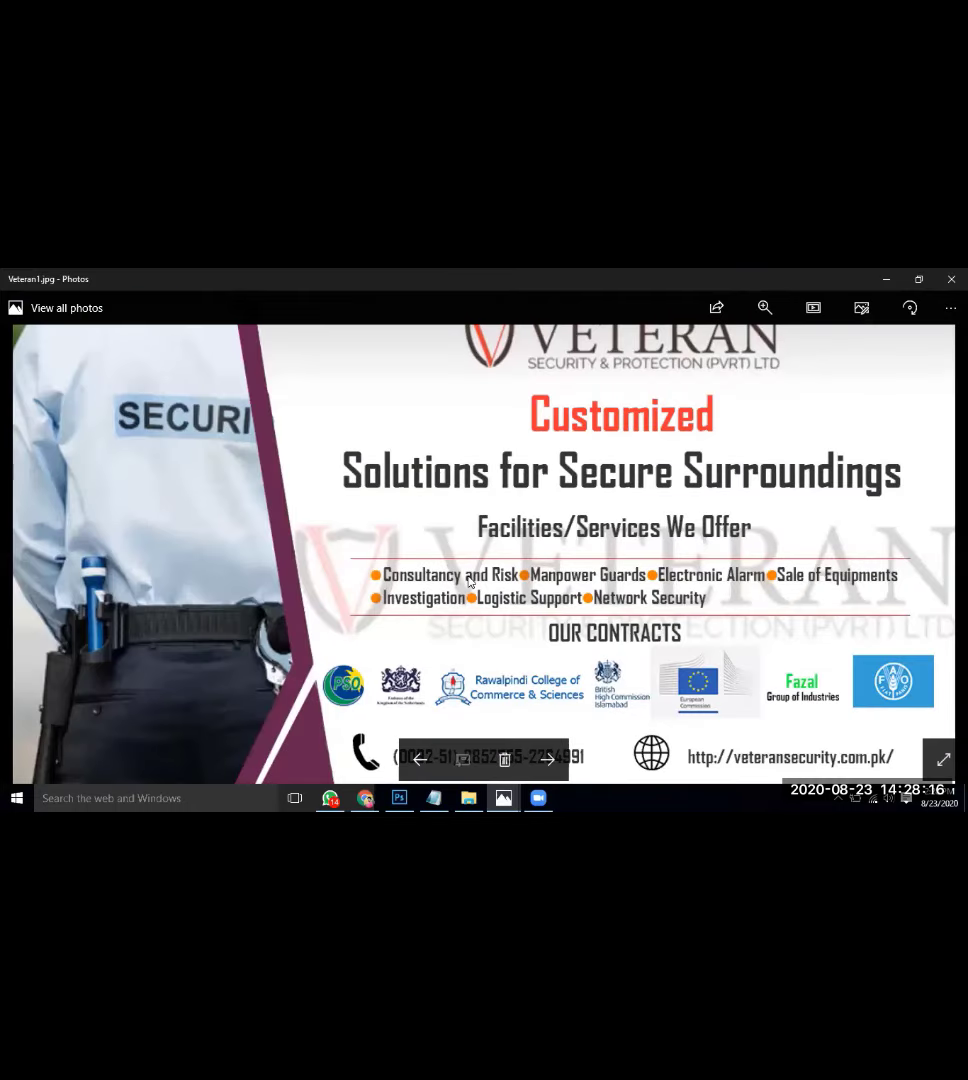
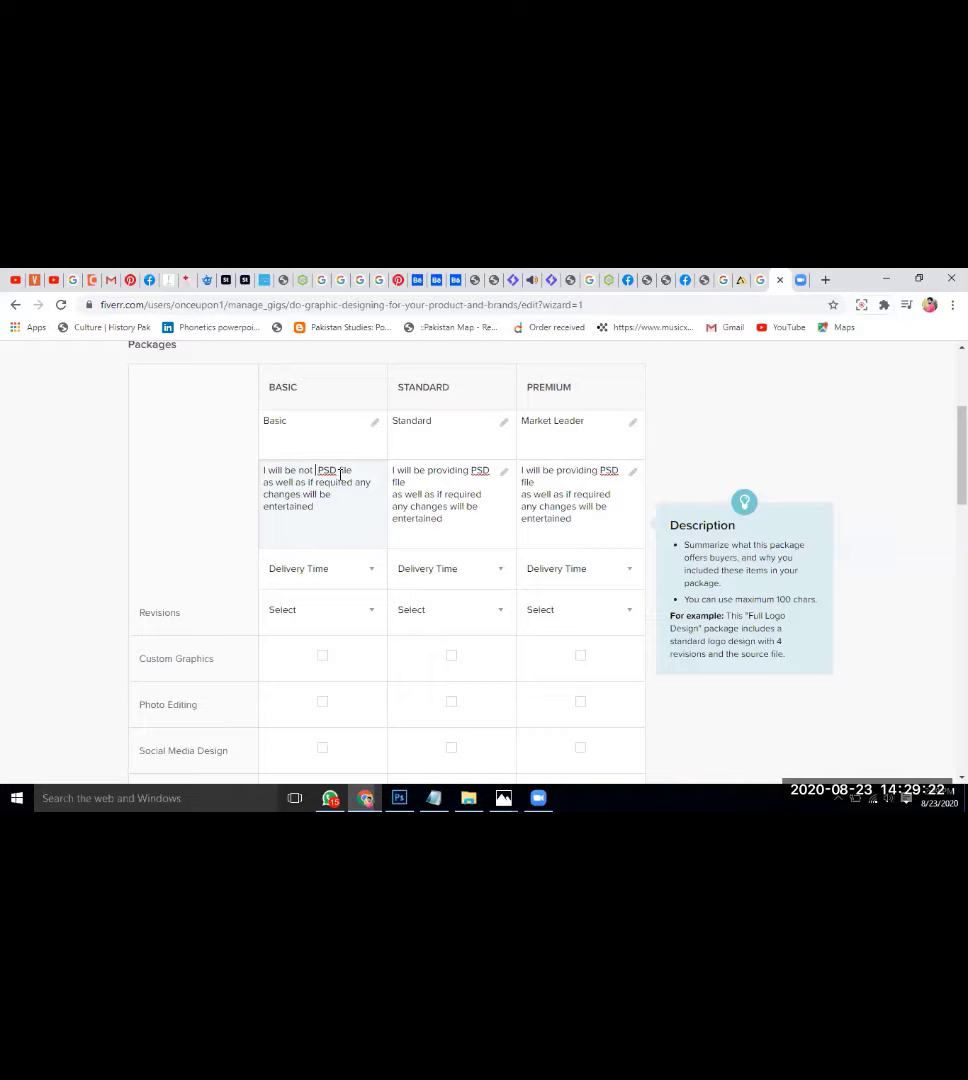
Insert "be providing" before "PSD file" in the Basic package's description so it reads "I will be not be providing PSD file"
type("be ")
type("providing")
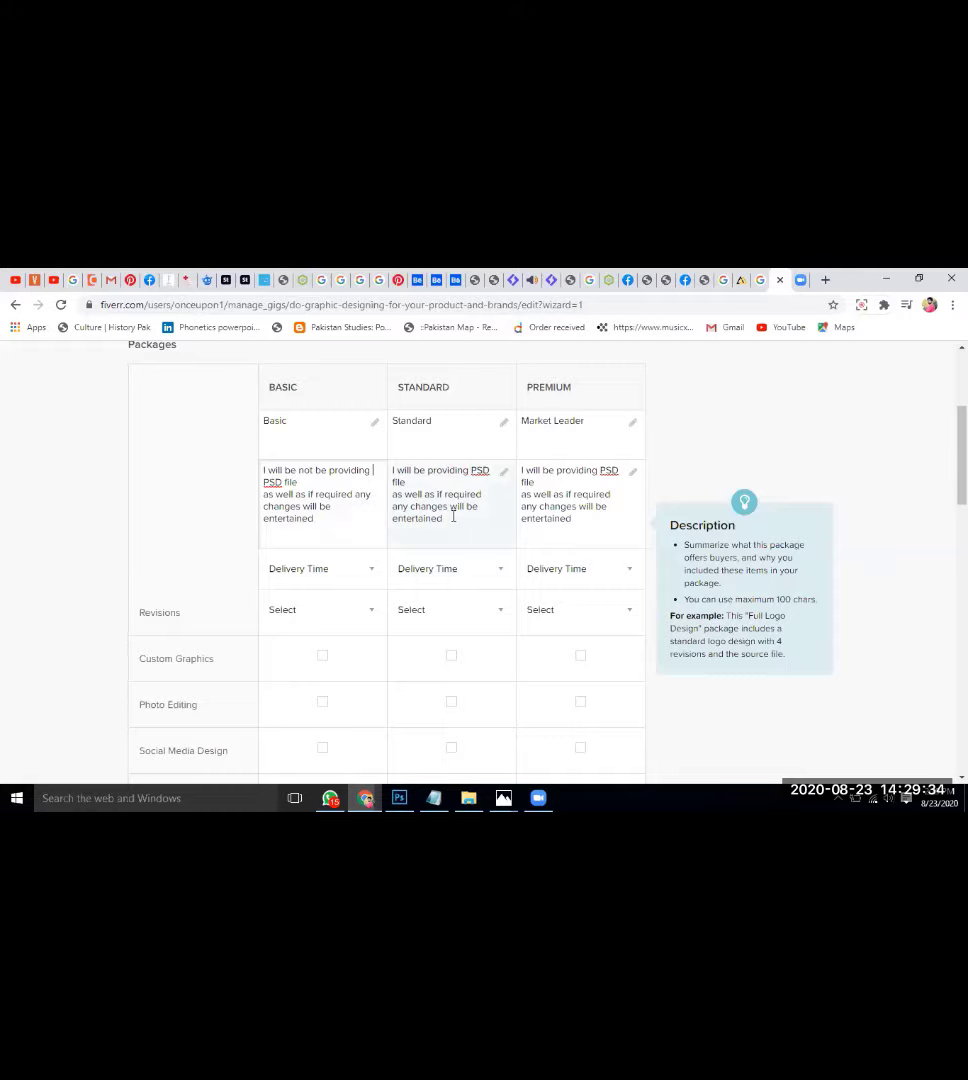
Try to extend the end of the Standard package's description with another clause starting "i will be"
left_click(456, 517)
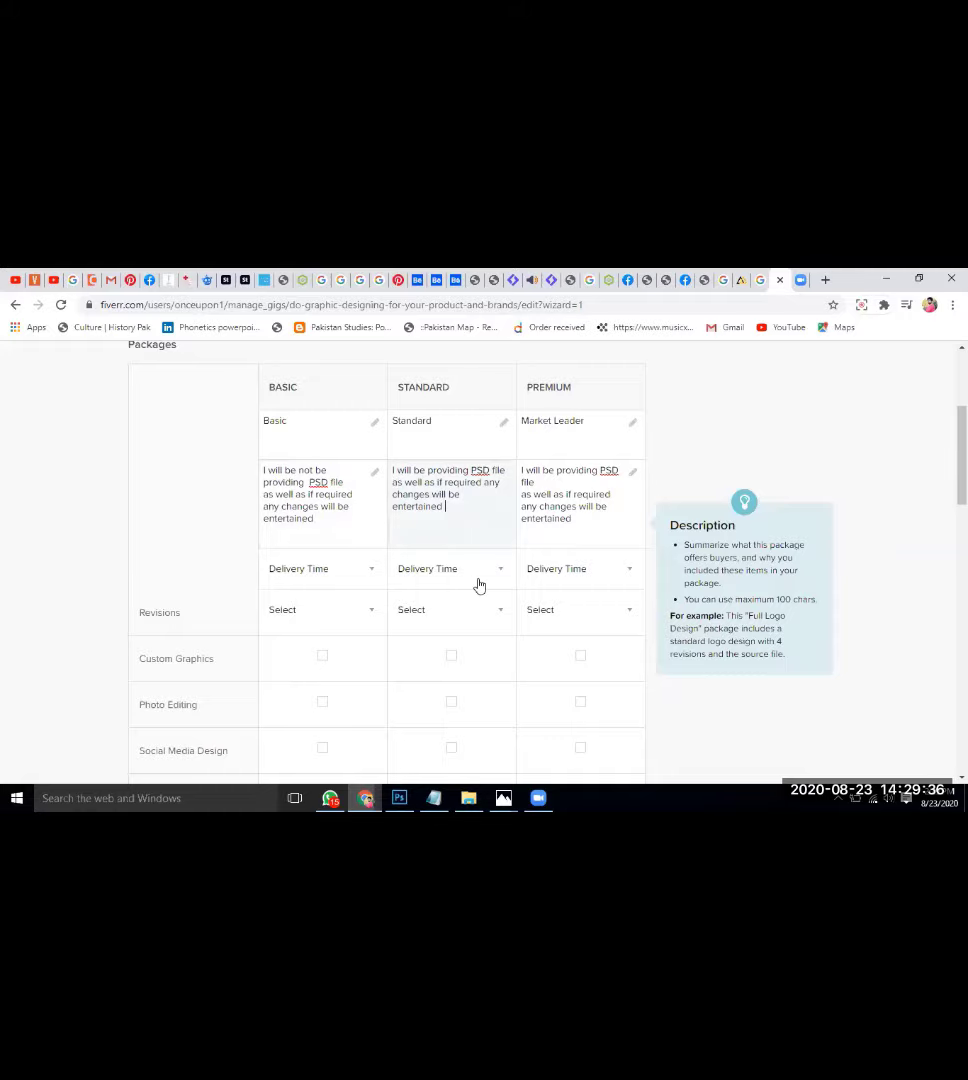
mouse_move(479, 586)
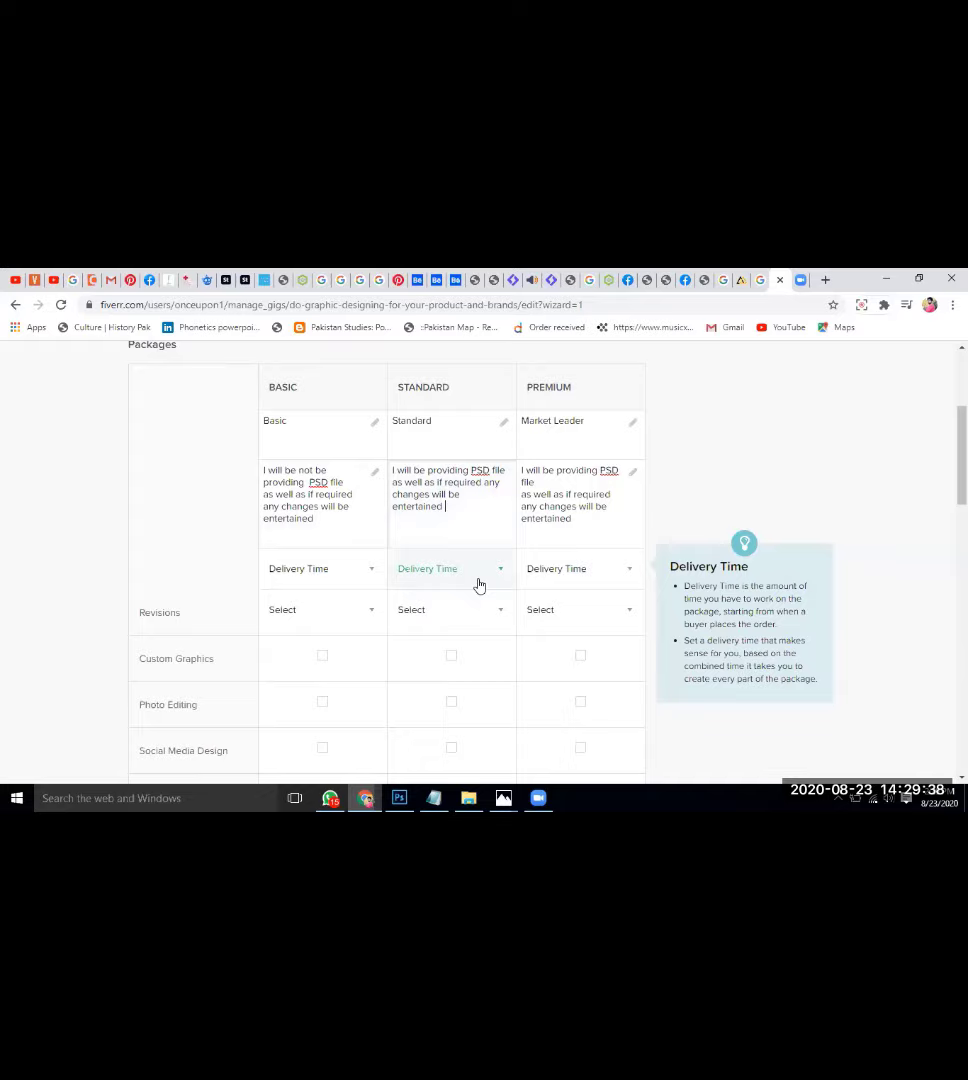
type("w")
key("BackSpace")
key("BackSpace")
key("BackSpace")
type(", als")
key("BackSpace")
key("BackSpace")
key("BackSpace")
type("i will be pr")
key("ctrl+shift+Left")
key("ctrl+shift+Left")
key("ctrl+shift+Left")
key("BackSpace")
key("BackSpace")
Remove "if required any changes will be entertained" from the end of the Standard package's description
key("ctrl+shift+Left")
key("ctrl+shift+Left")
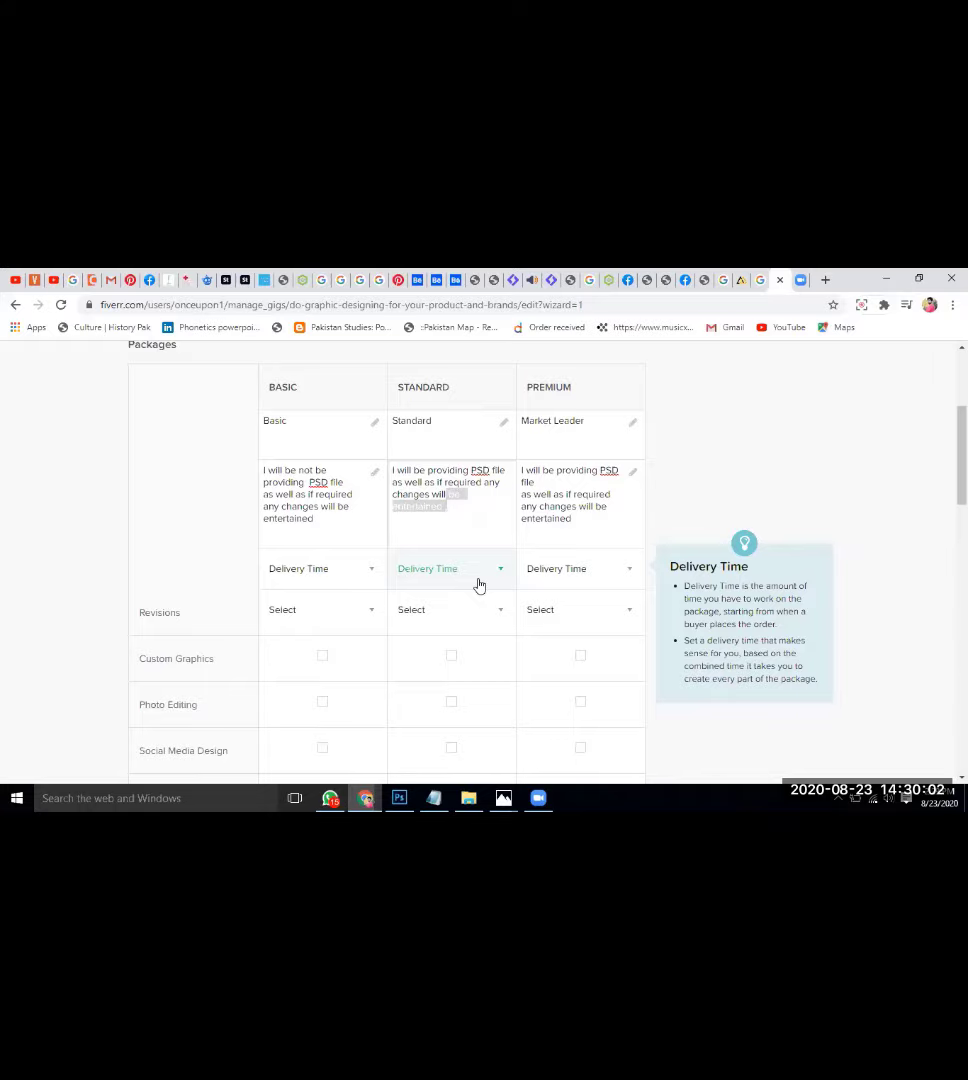
key("ctrl+shift+Left")
key("ctrl+shift+Left")
key("ctrl+shift+Left")
key("ctrl+shift+Left")
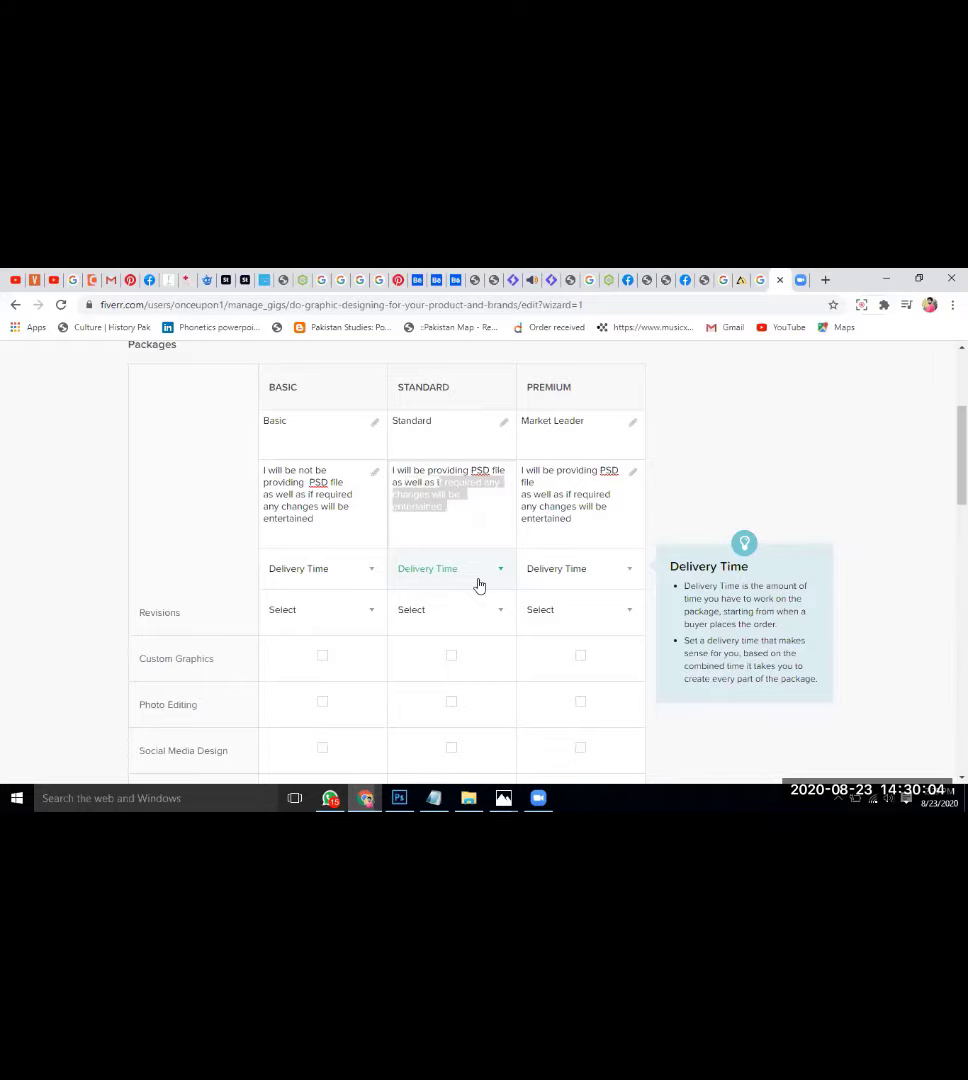
key("BackSpace")
key("ctrl+BackSpace")
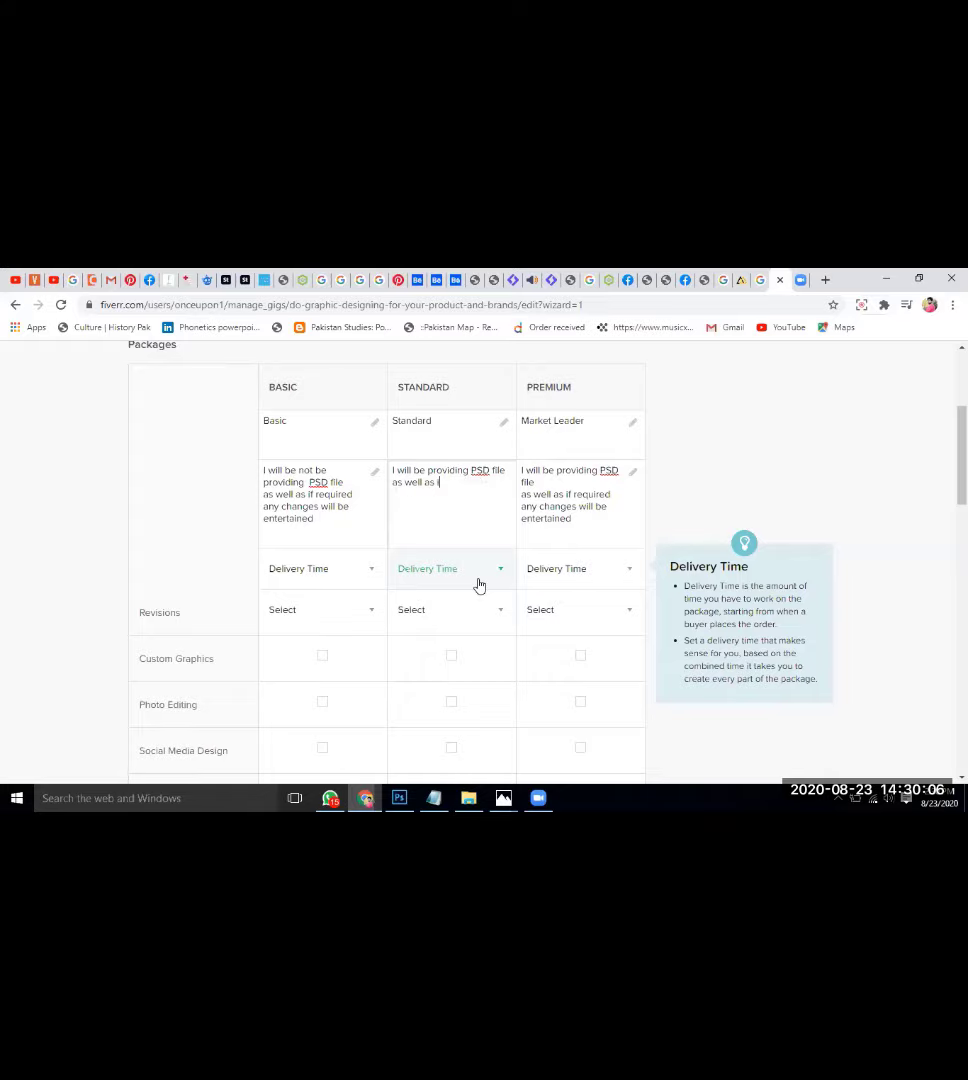
Complete the Standard package's description after "as well as" with "i will be providing up to 3 samples"
type("i will be provodong")
key("Menu")
key("Down")
key("Return")
key("shift+End")
type("viding")
type("up ")
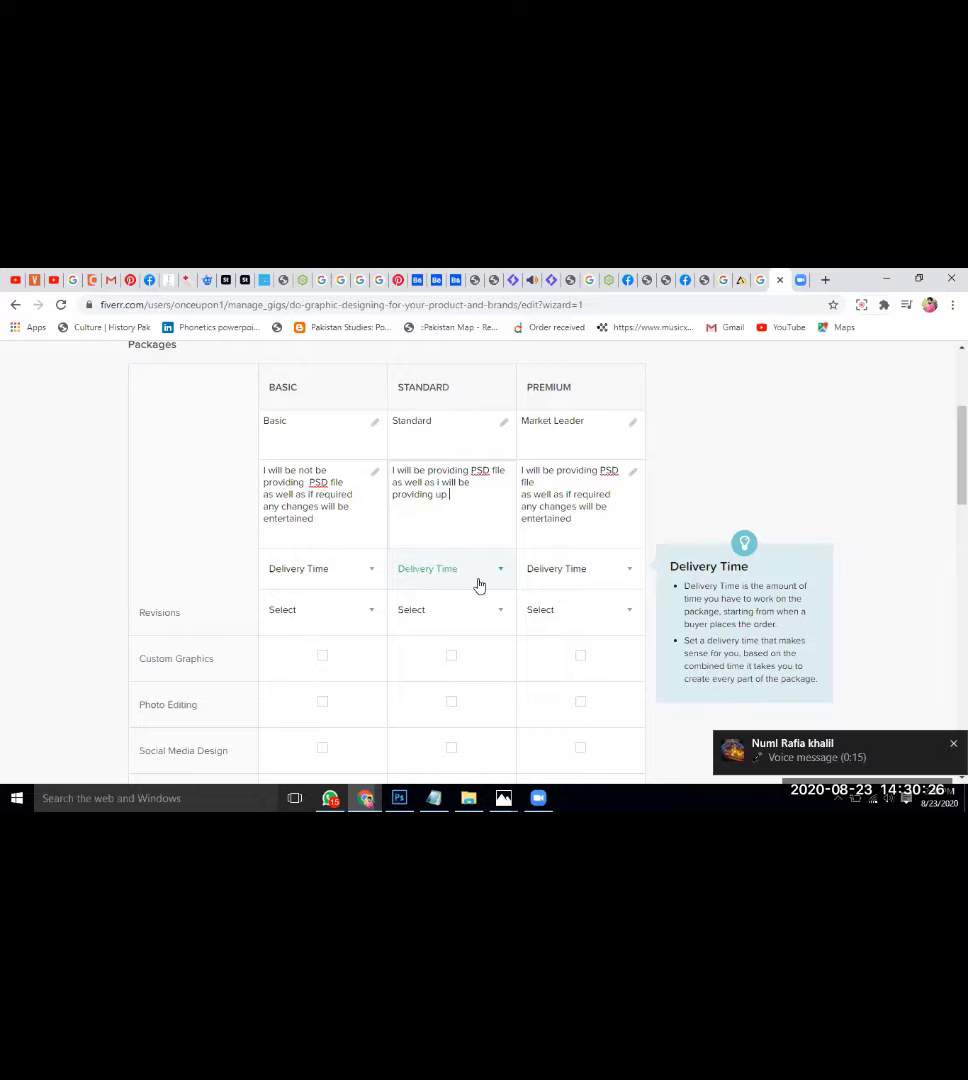
type("to 3 samples")
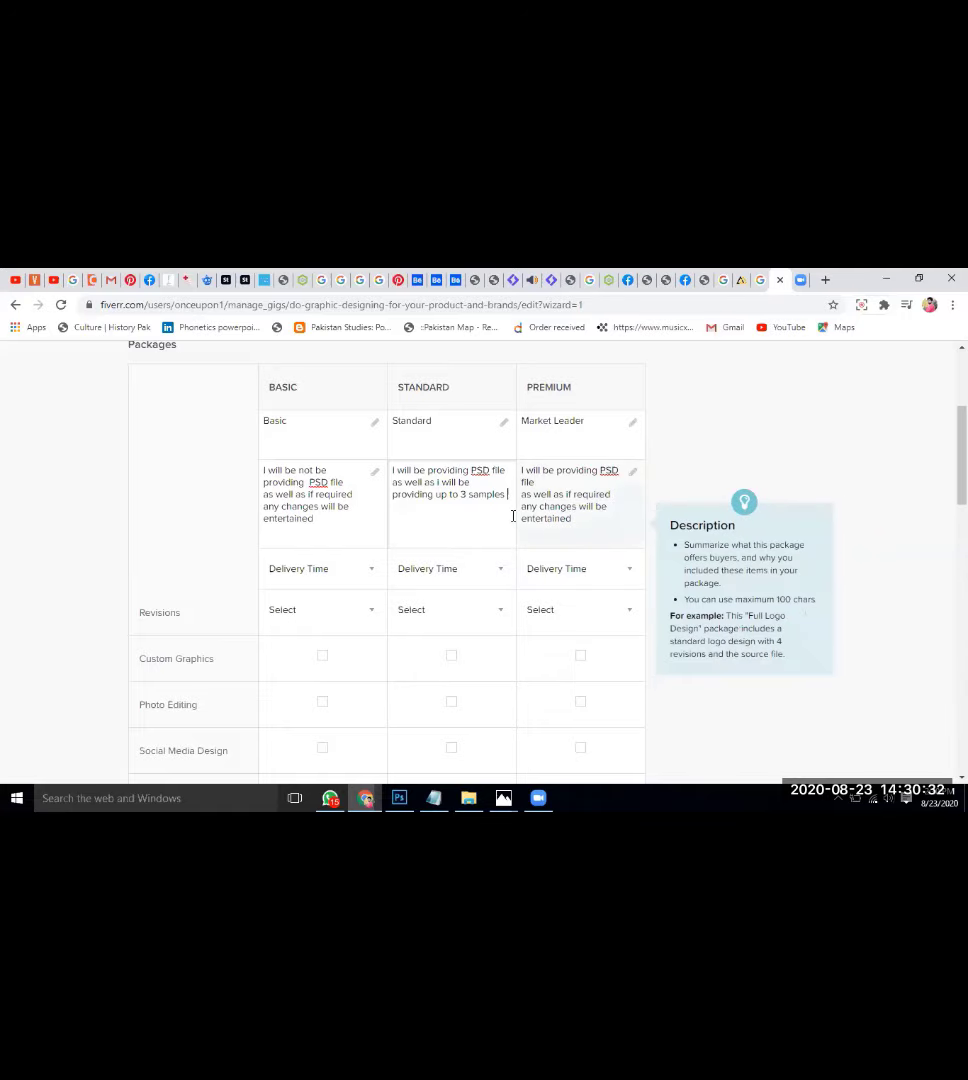
Replace the Premium package's description with "I will be providing PSD file as well as i will be providing up to 5 samples"
left_click(609, 530)
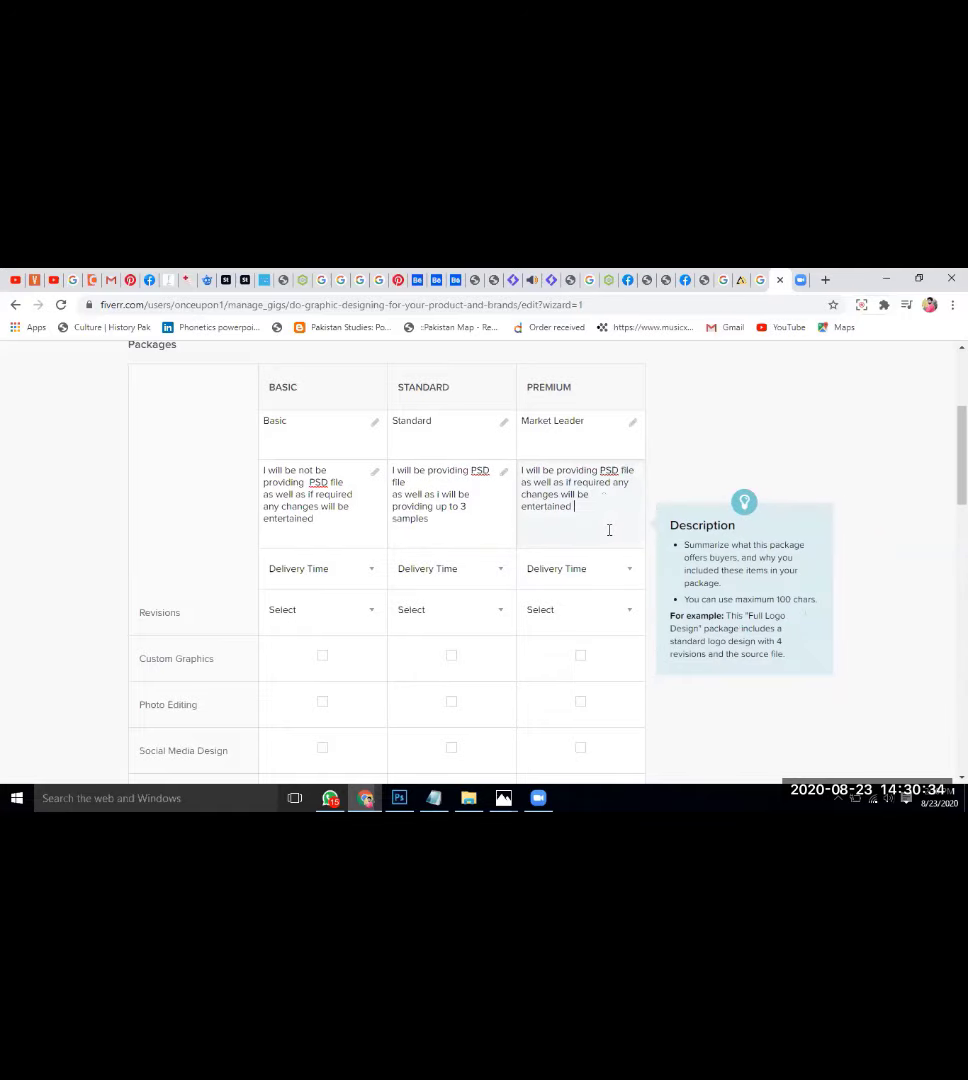
key("ctrl+a")
type("I will be providing PSD file as well as i will be providing up to 3 samples")
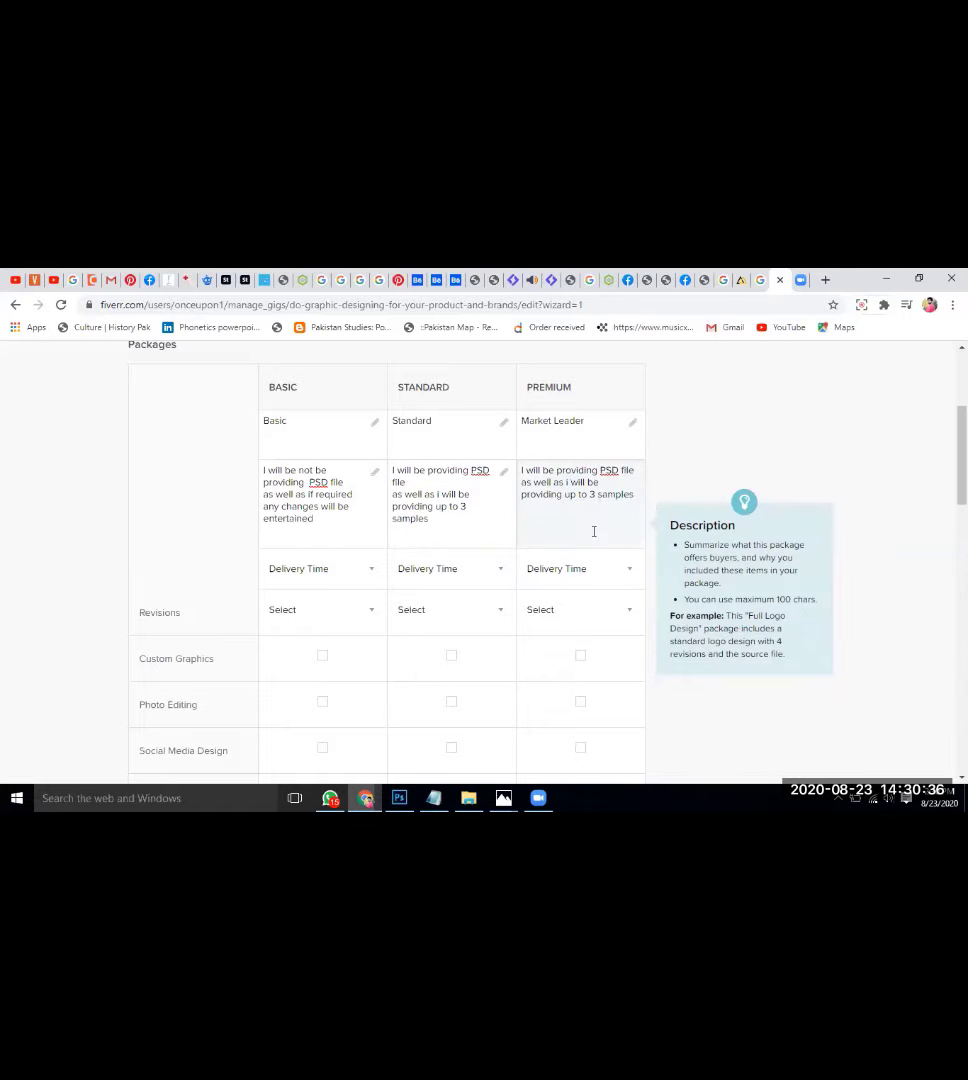
left_click(592, 494)
key("BackSpace")
key("BackSpace")
type("5")
Set the delivery time to 5 days for Basic, 3 days for Standard and 1 day for Premium
scroll(354, 525, "down", 1)
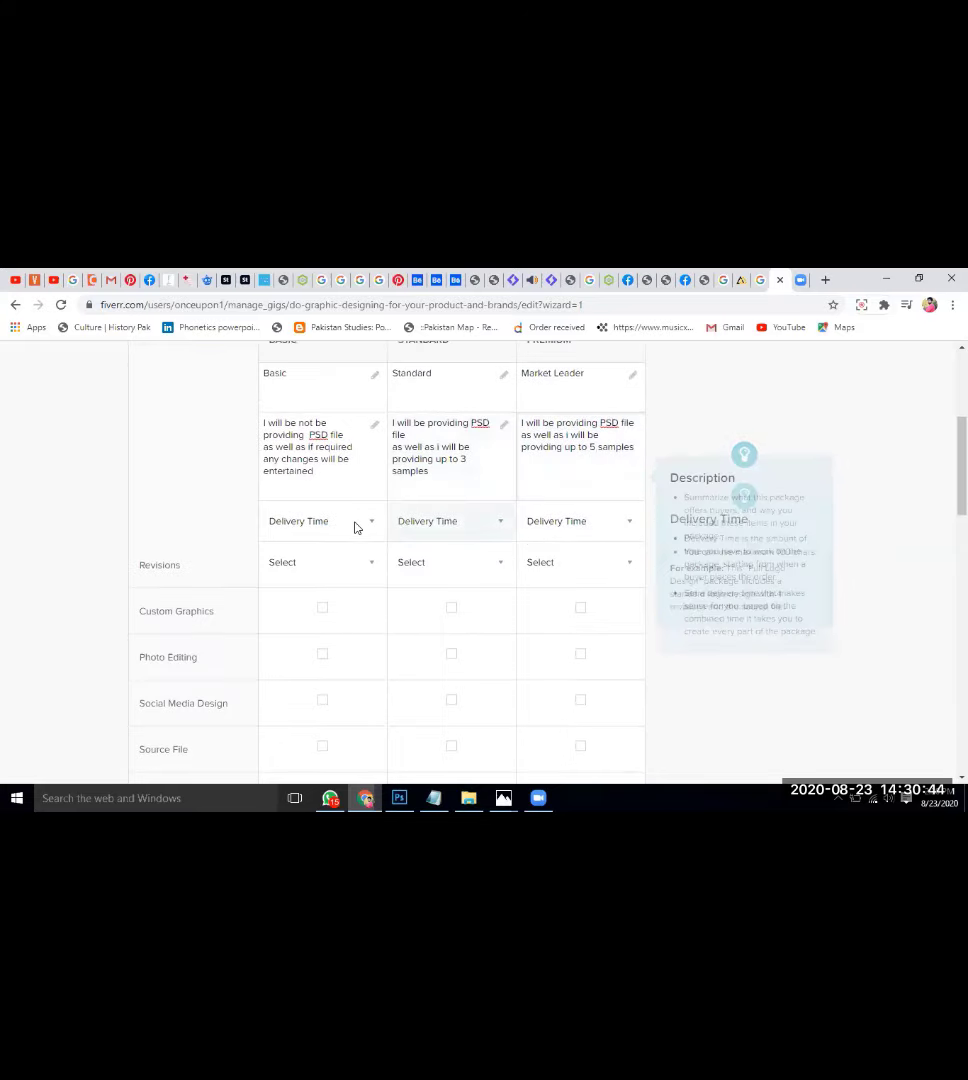
left_click(354, 524)
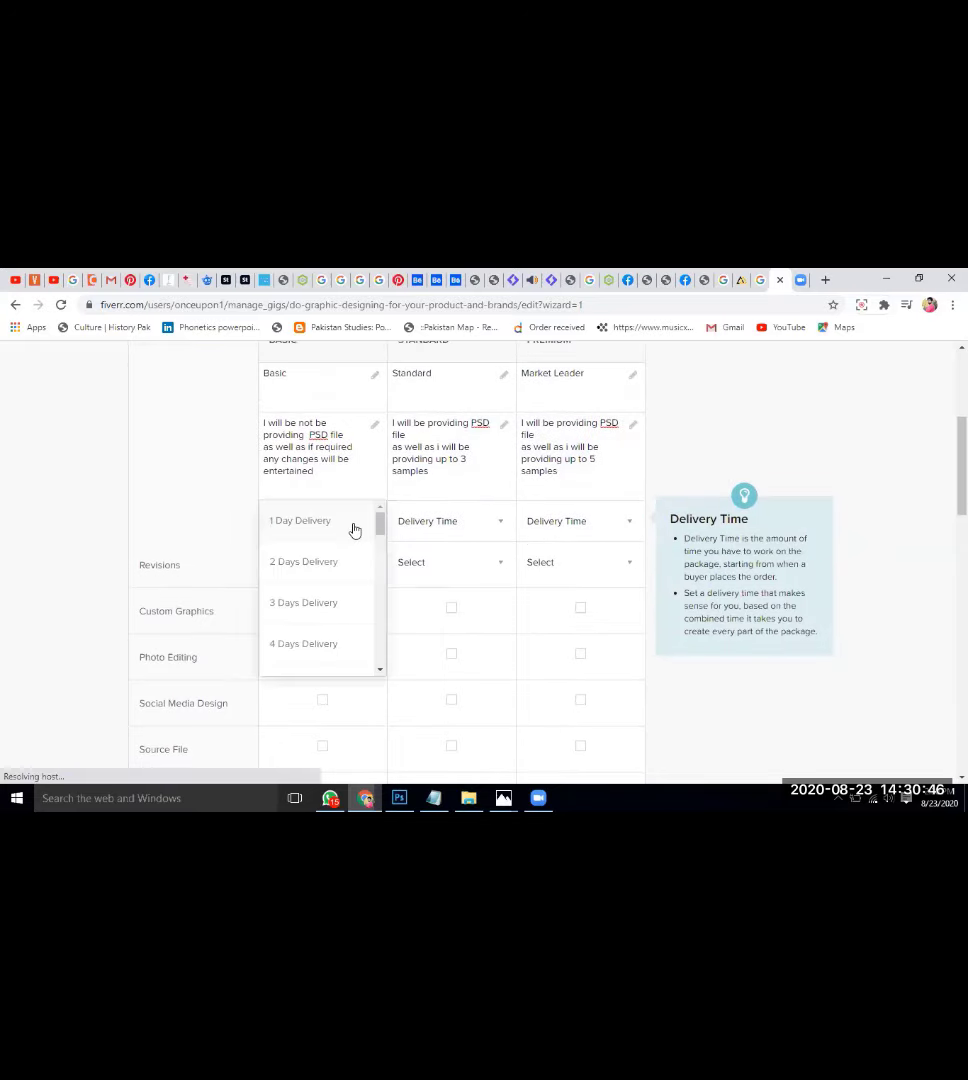
scroll(303, 634, "down", 1)
left_click(303, 634)
left_click(450, 522)
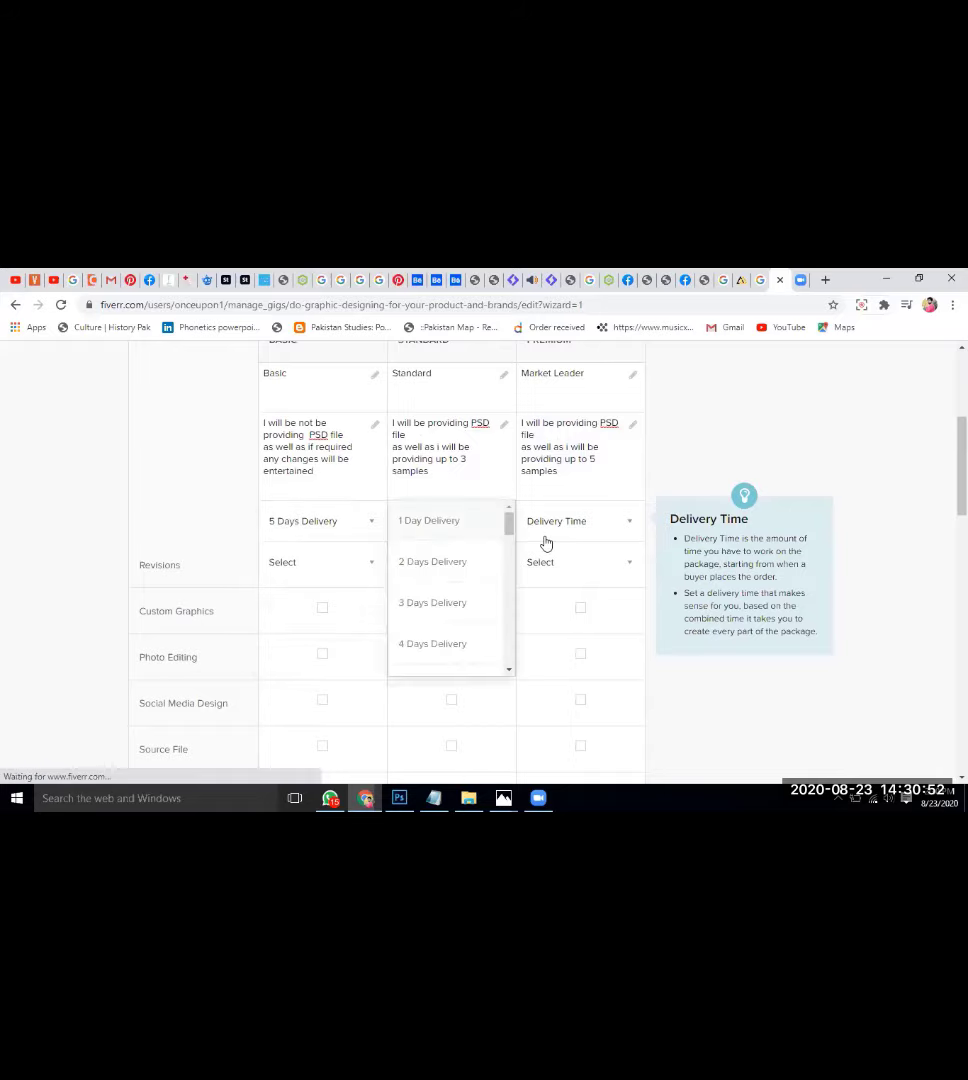
left_click(393, 612)
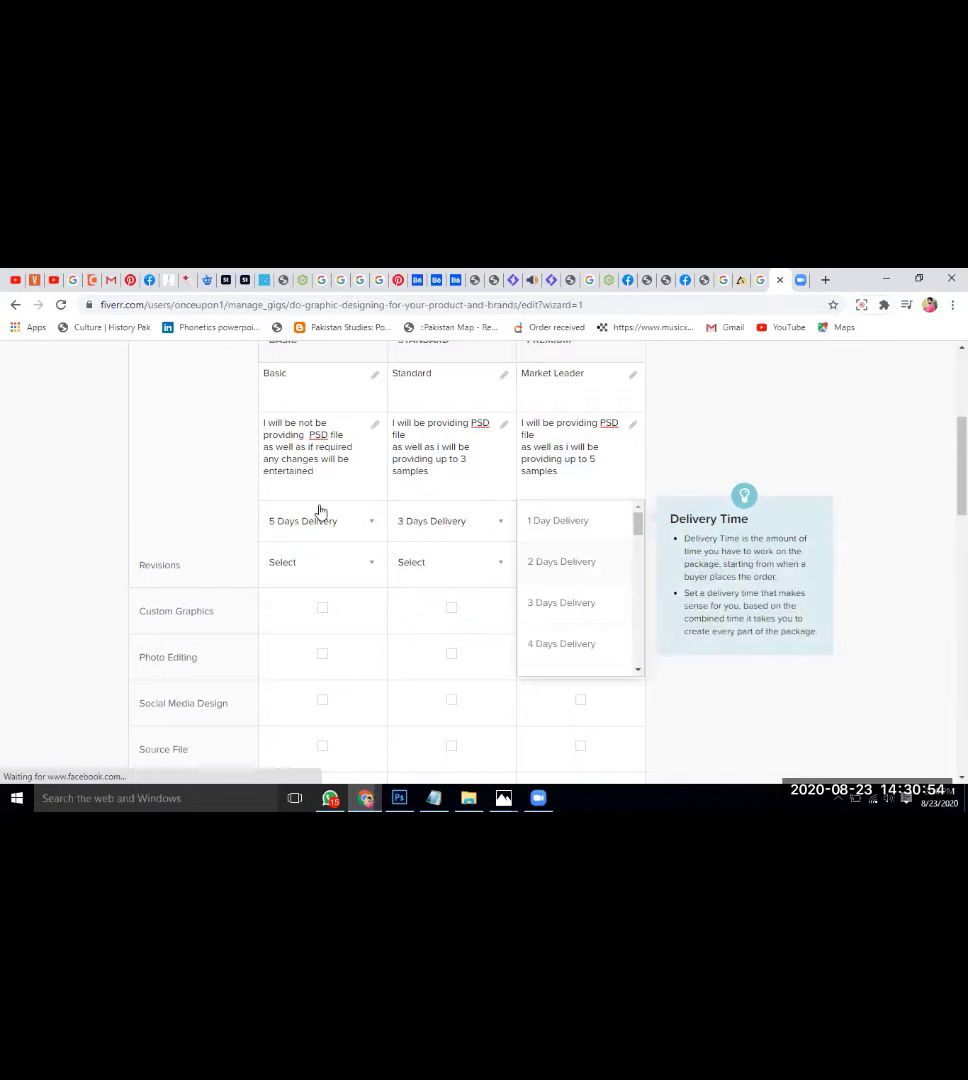
key("Return")
View the DWSPAck.jpg sample in Photos, return to the gig form in the browser and set the Basic package's revisions to 2
scroll(306, 583, "down", 1)
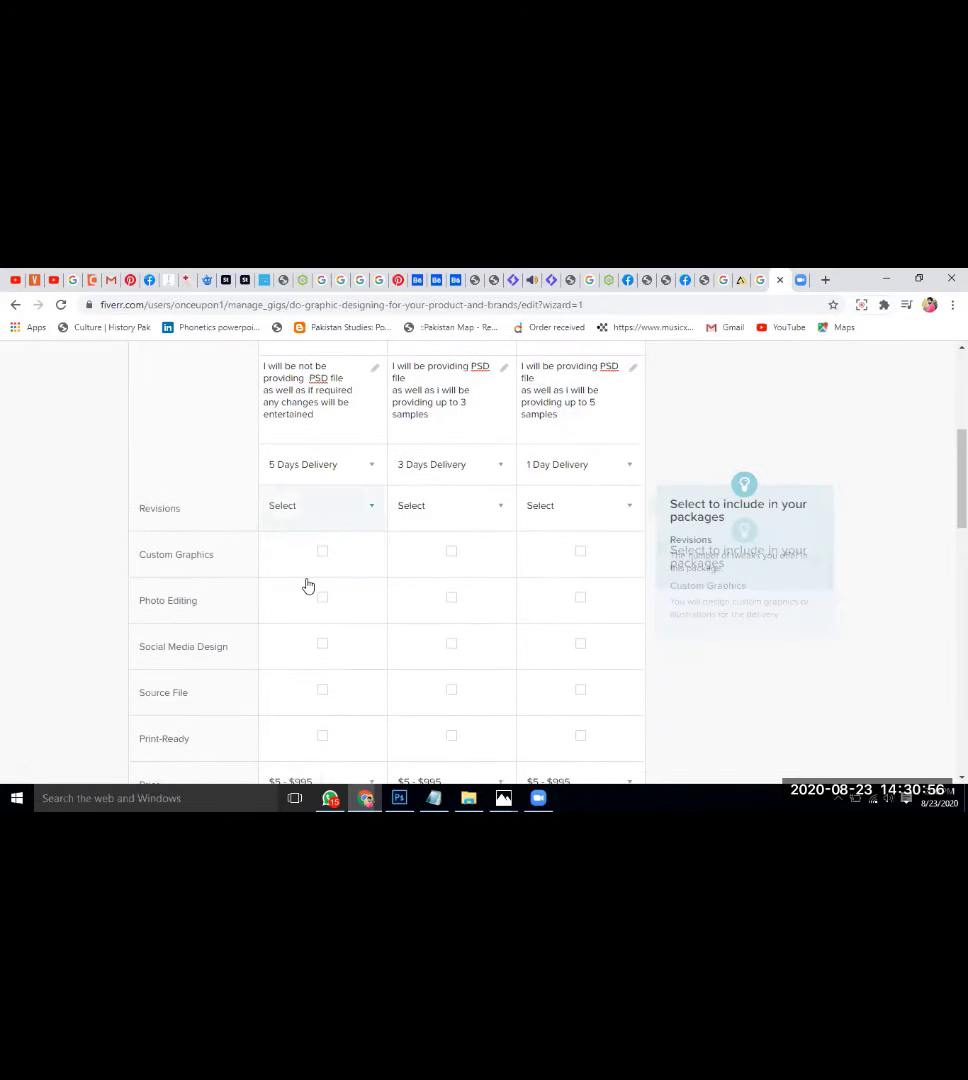
key("Down")
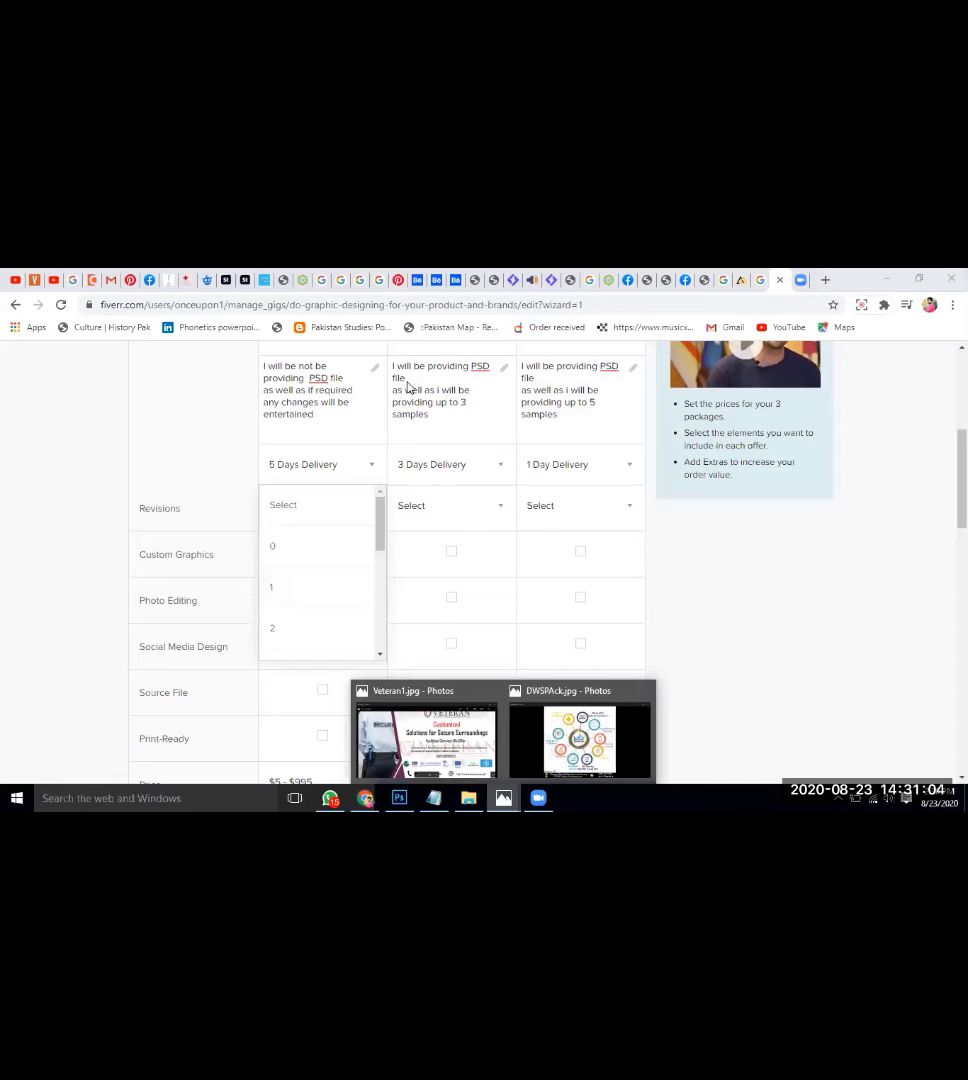
left_click(580, 740)
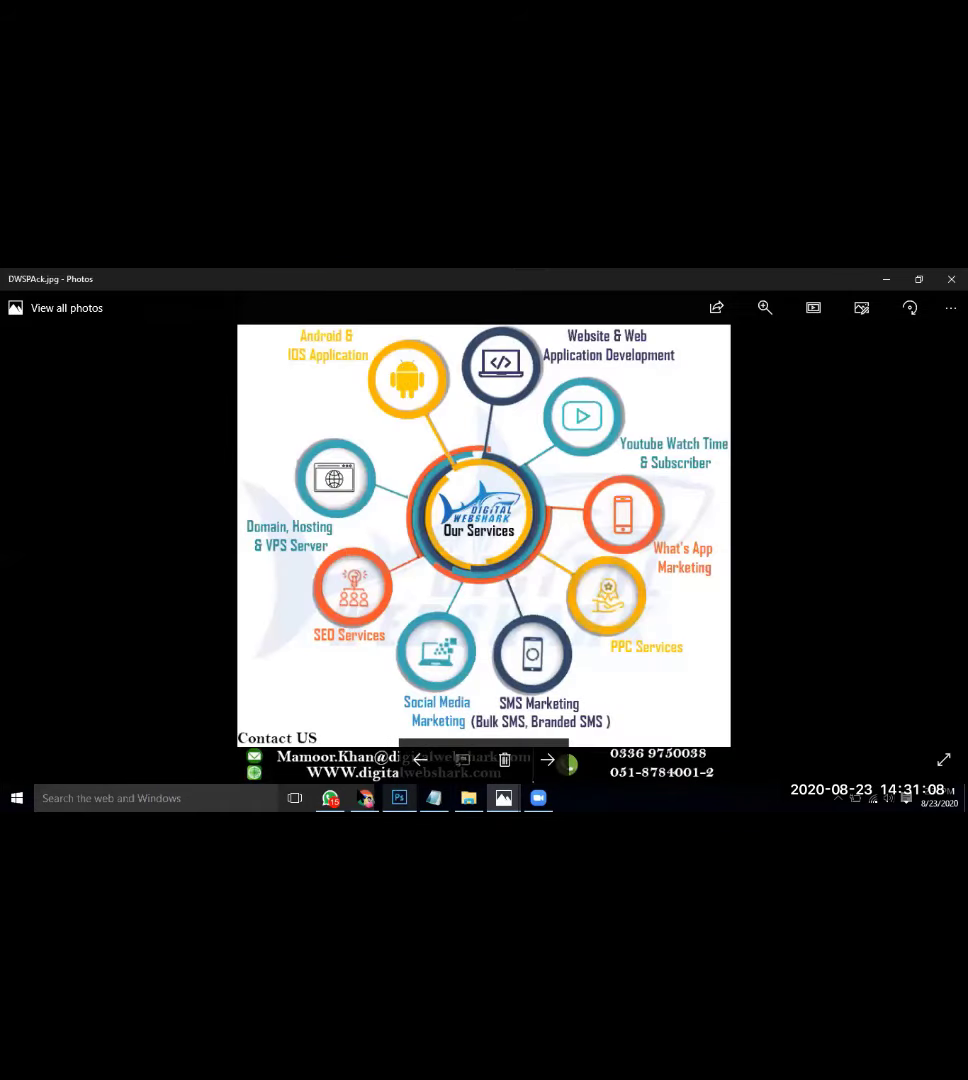
key("alt+Tab")
left_click(285, 634)
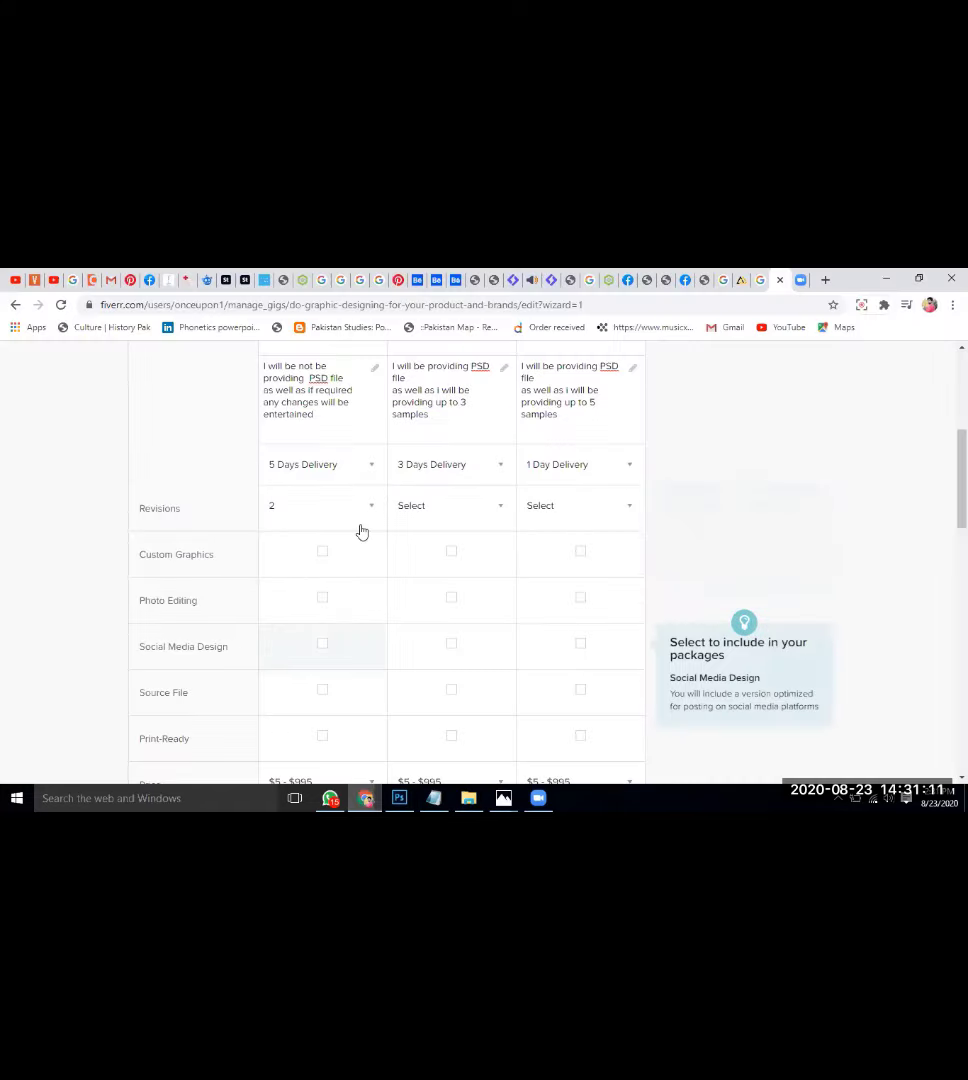
Set the number of revisions to 3 for the Standard package and 5 for the Premium package
left_click(421, 518)
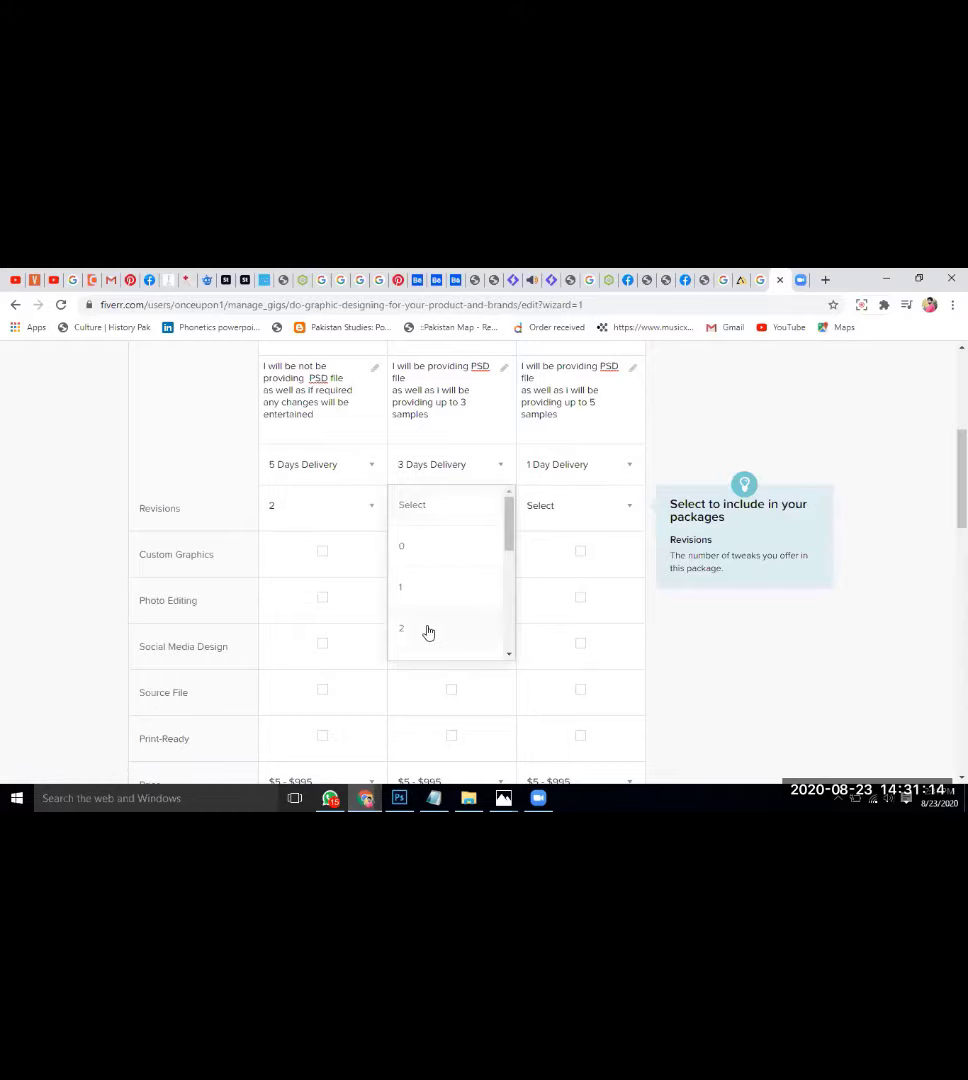
scroll(428, 632, "down", 1)
left_click(421, 638)
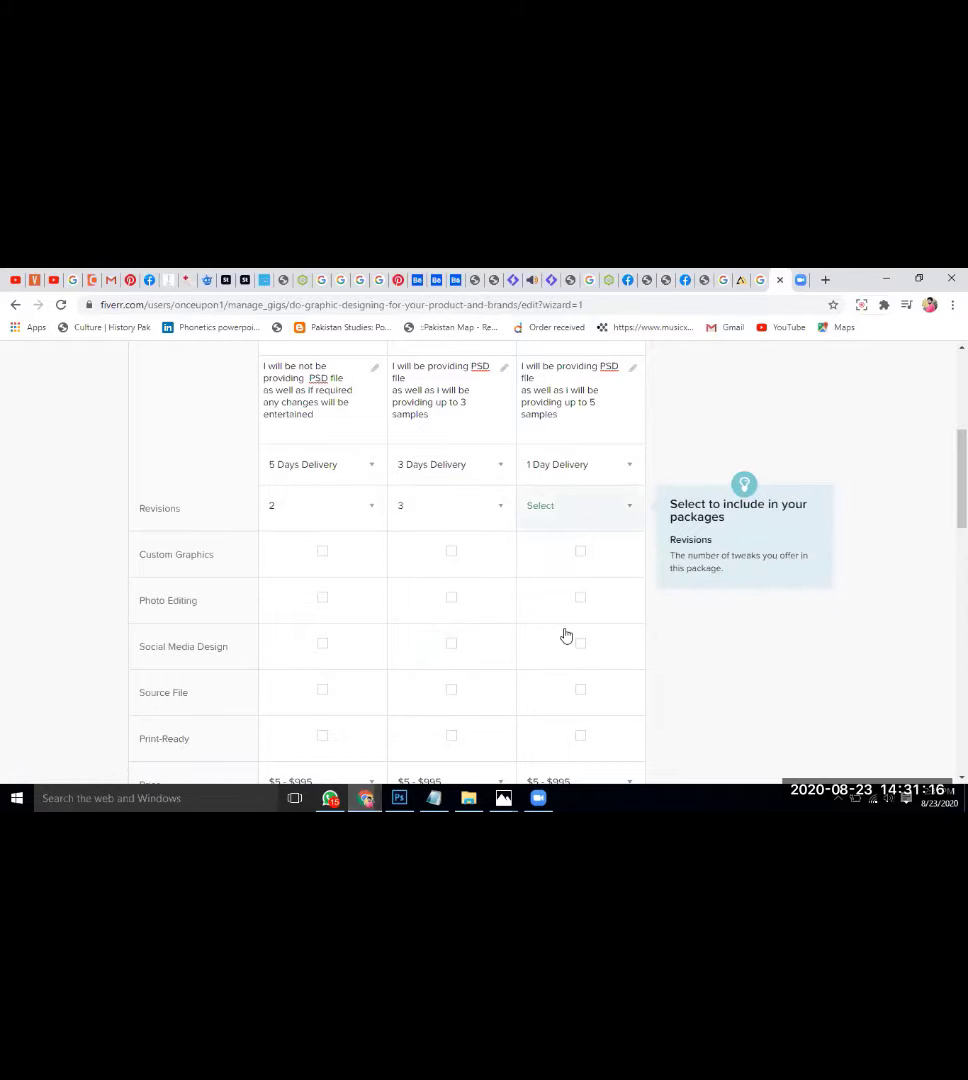
left_click(578, 505)
scroll(551, 614, "down", 2)
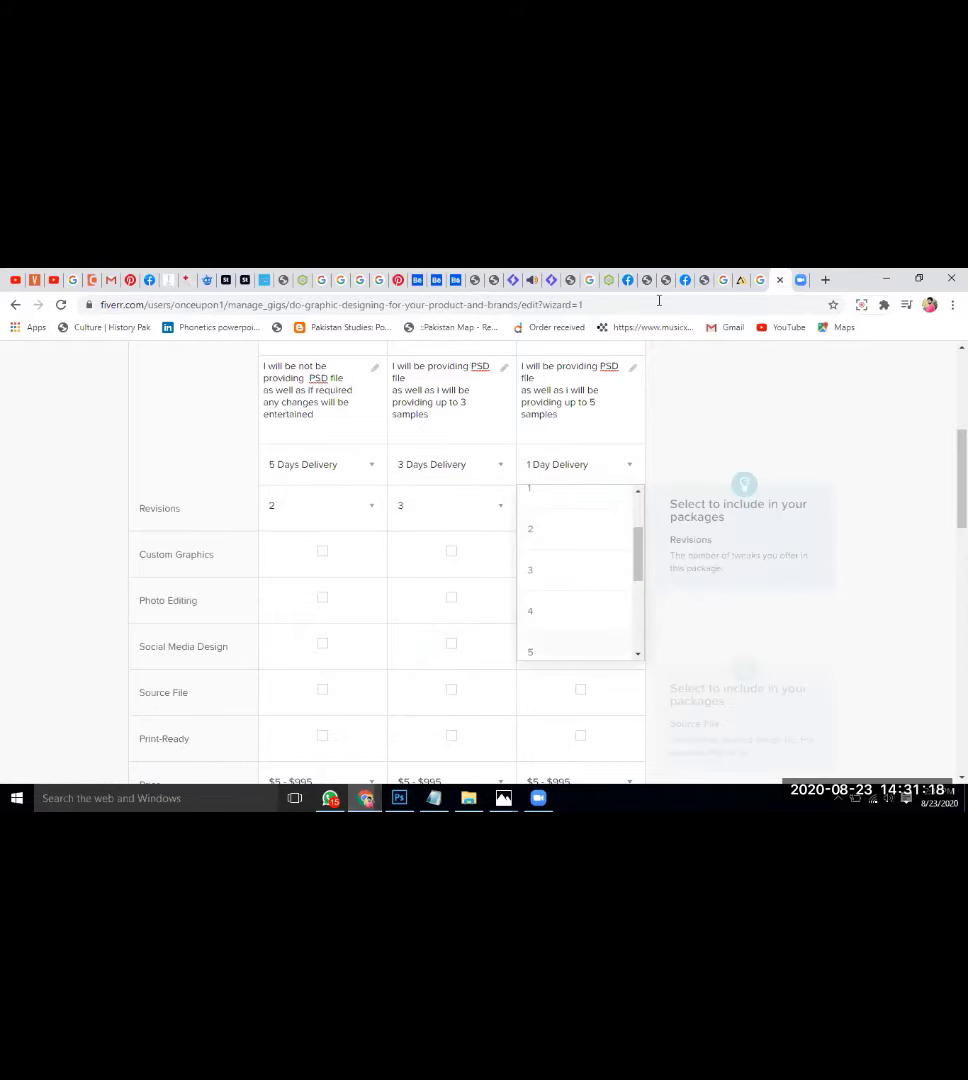
left_click(552, 650)
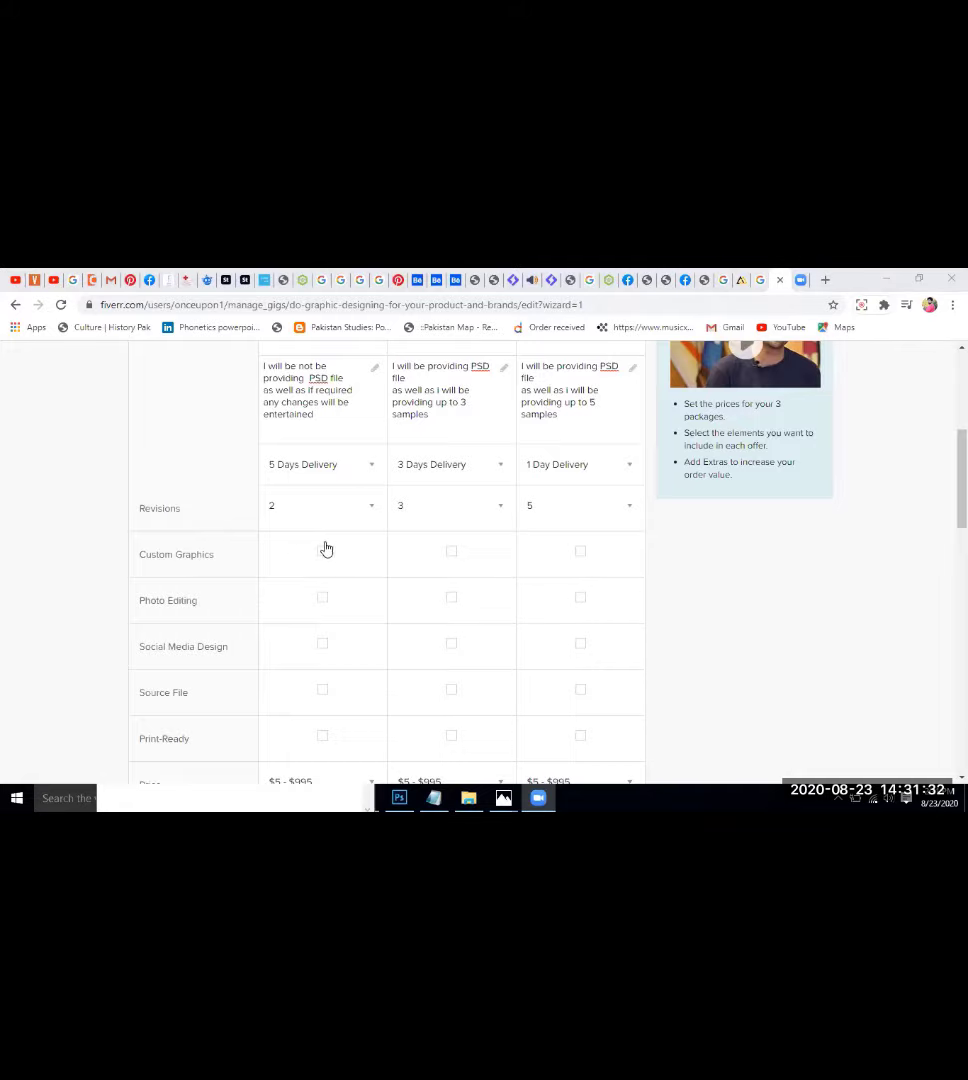
Include Custom Graphics and Photo Editing in the Basic, Standard and Premium packages
mouse_move(319, 561)
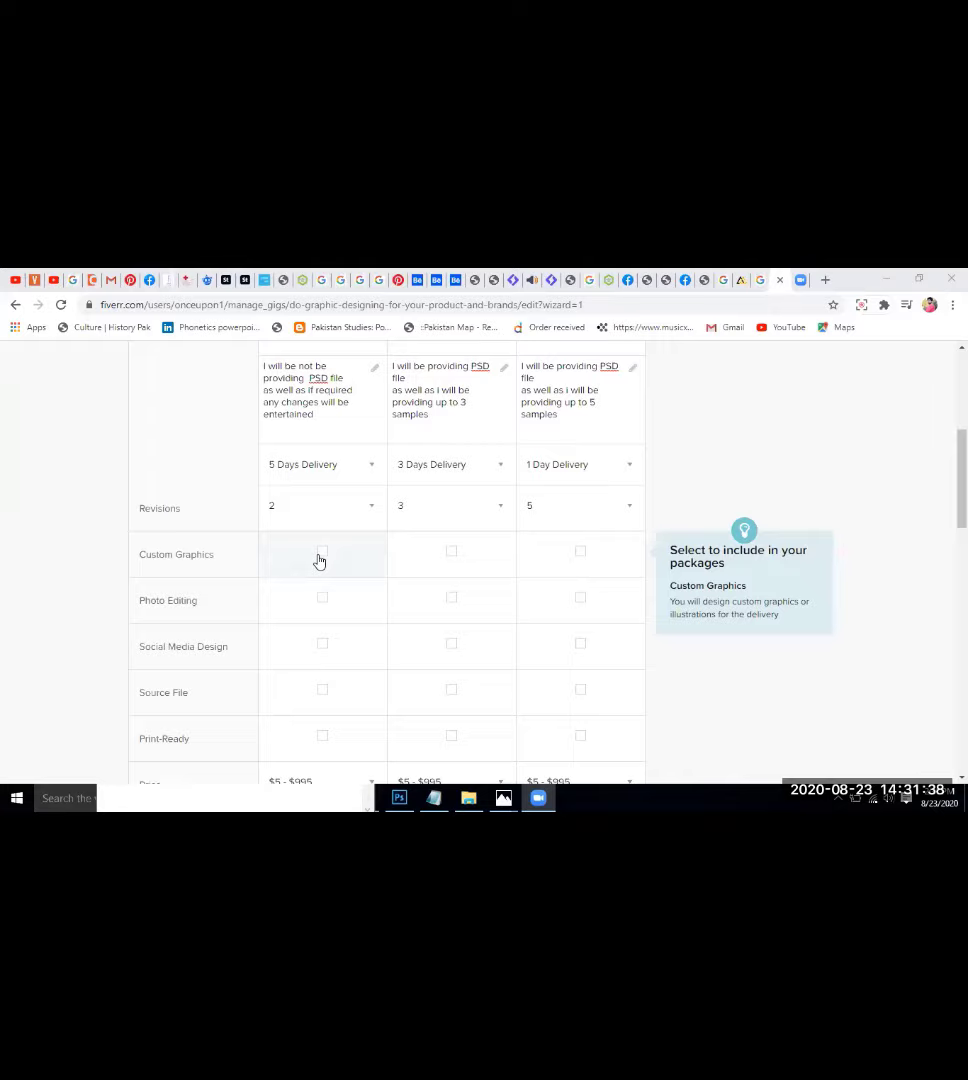
left_click(465, 554)
left_click(570, 554)
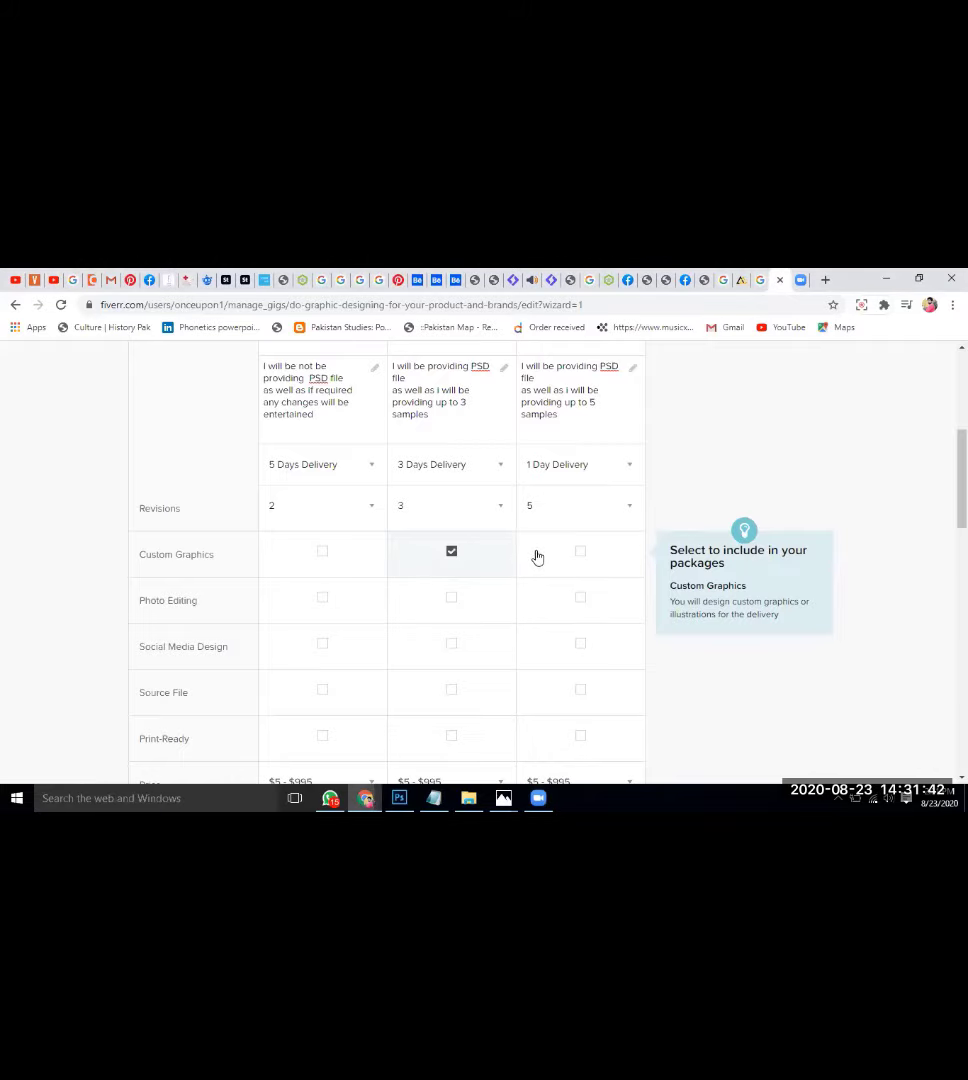
left_click(354, 556)
scroll(354, 556, "down", 1)
left_click(299, 501)
left_click(457, 503)
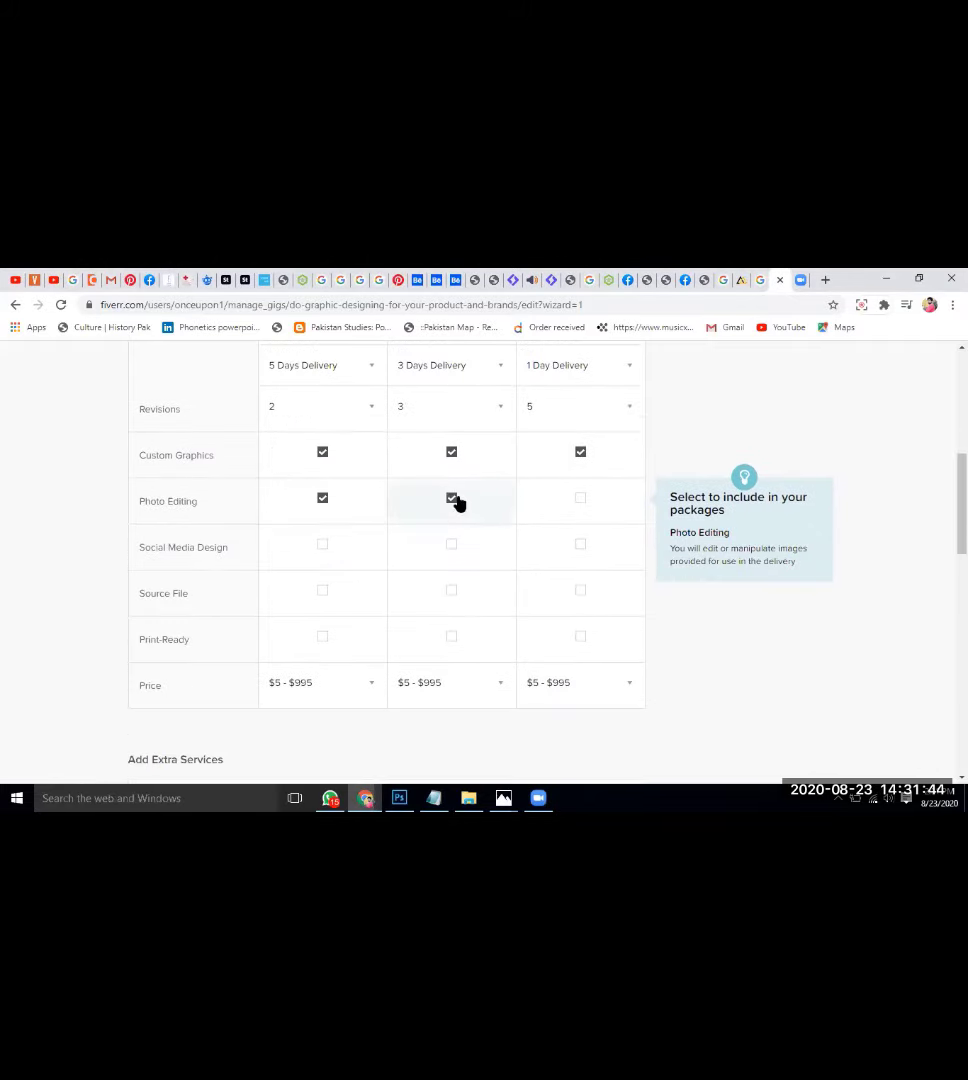
left_click(580, 498)
Include Social Media Design in all three packages and Source File in only the Standard and Premium packages
left_click(453, 546)
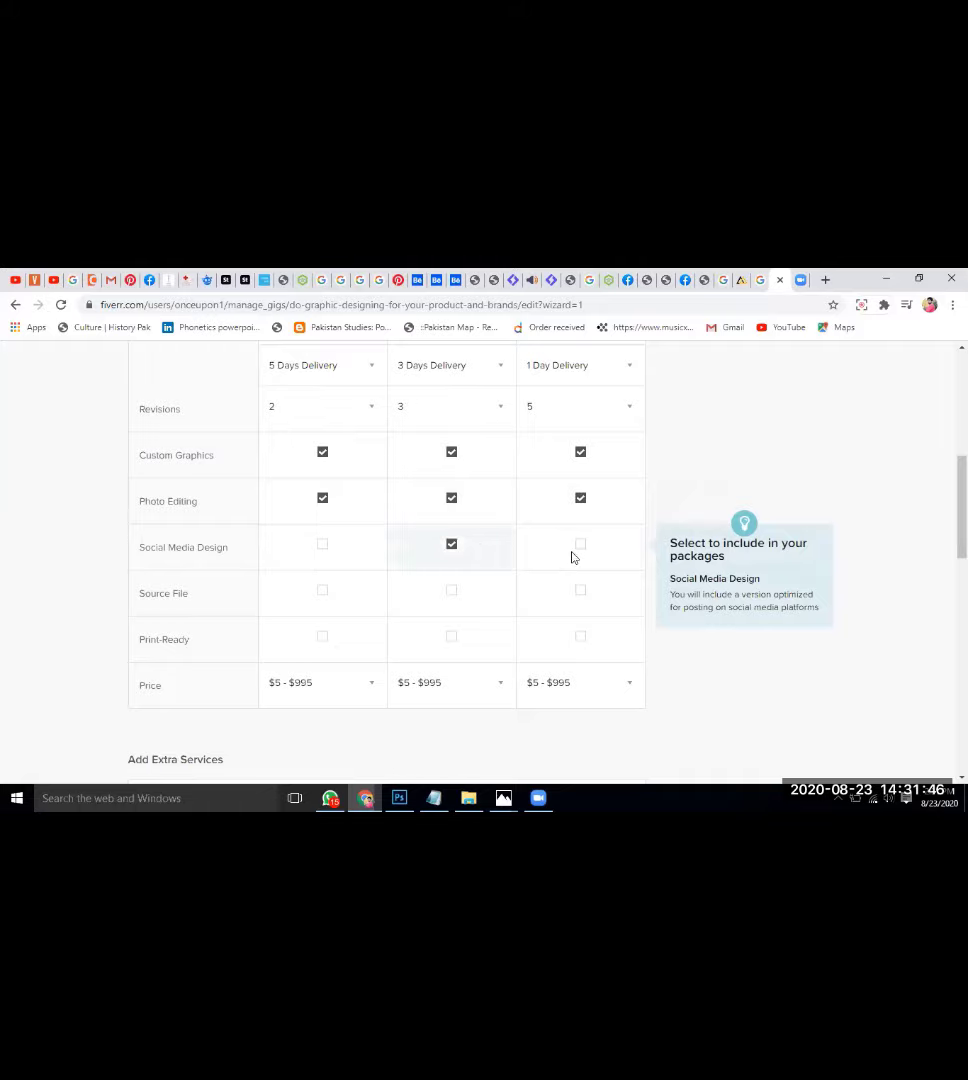
left_click(575, 552)
left_click(325, 540)
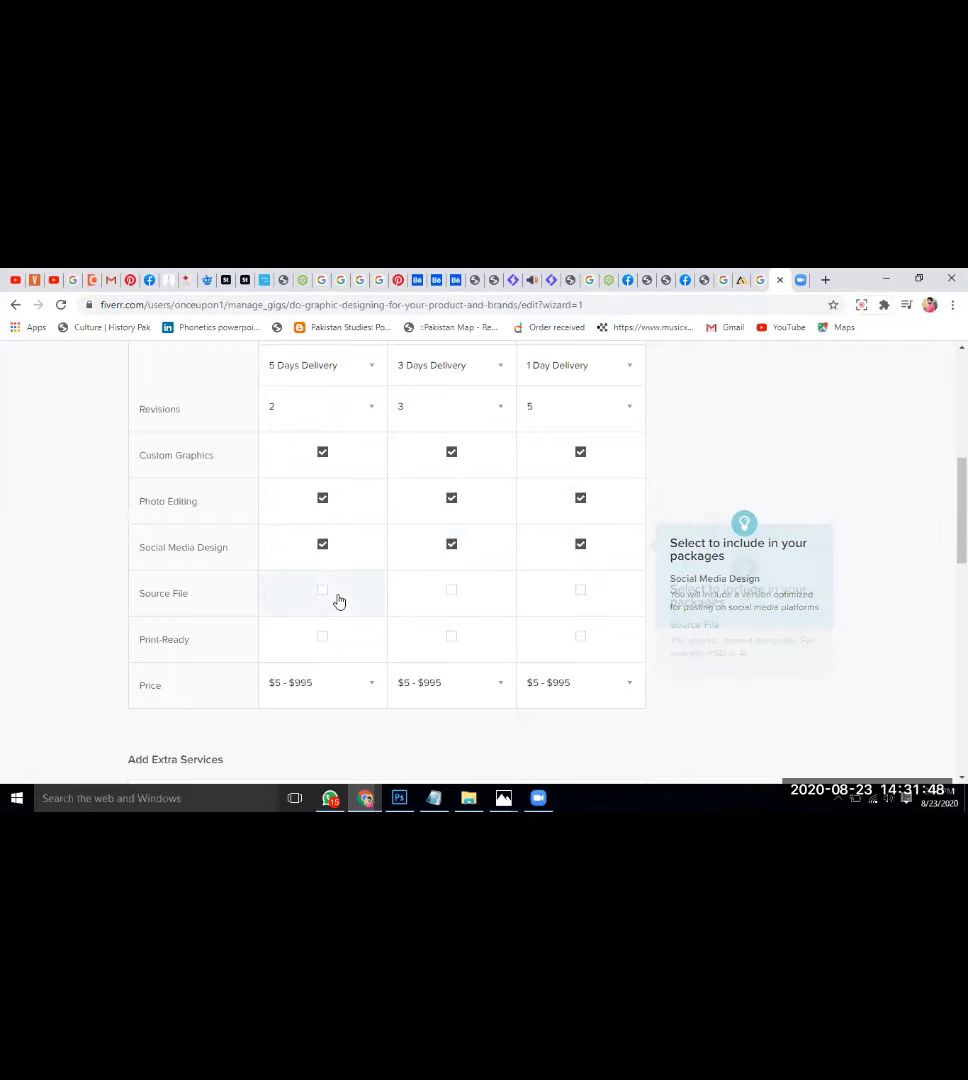
left_click(502, 608)
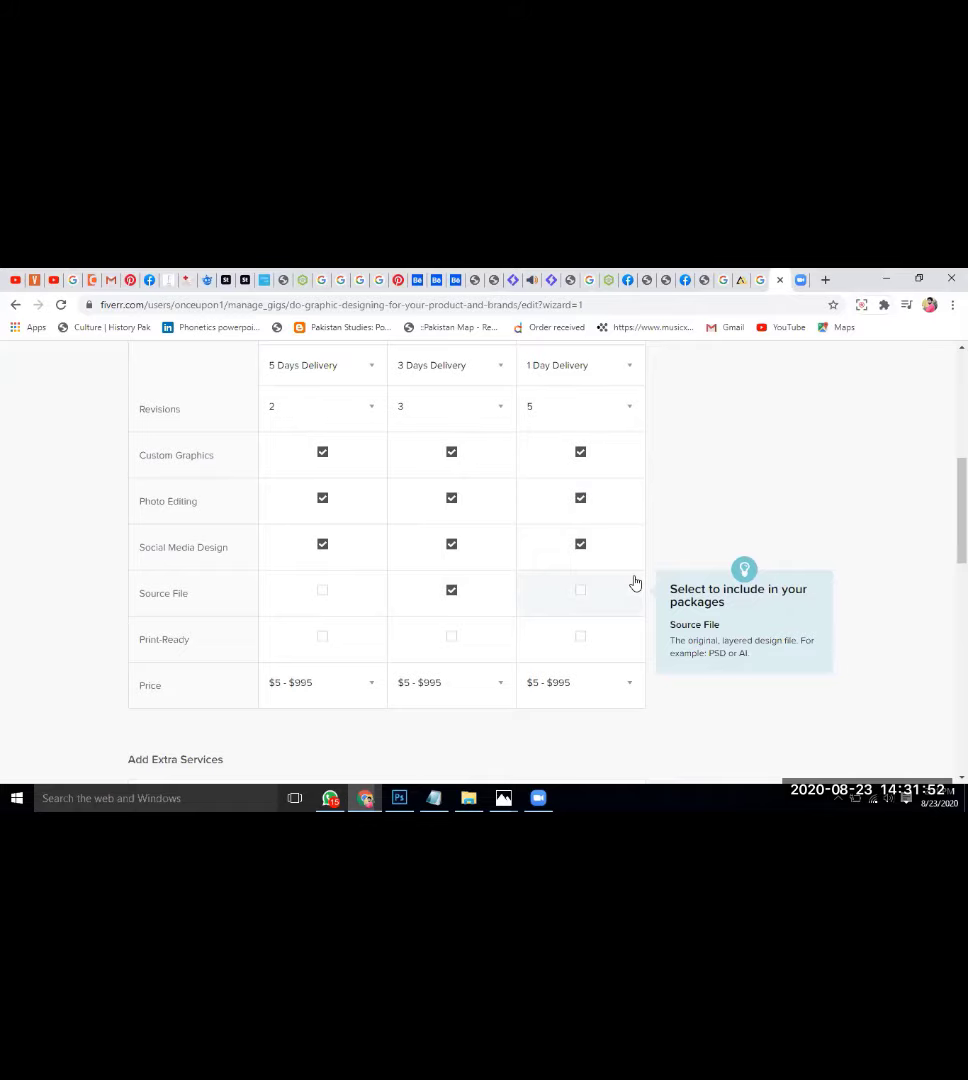
left_click(565, 586)
Include Print-Ready in the Basic, Standard and Premium packages
scroll(561, 571, "down", 3)
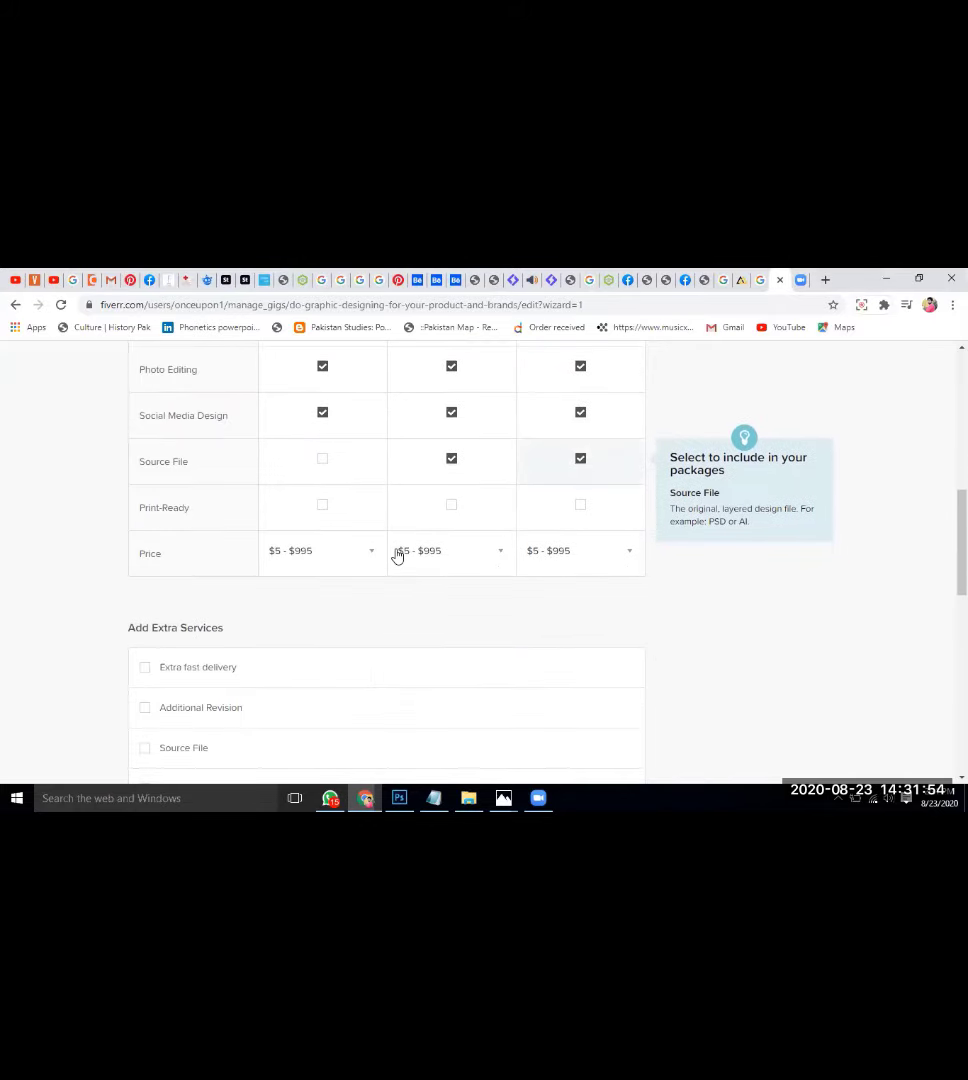
left_click(580, 504)
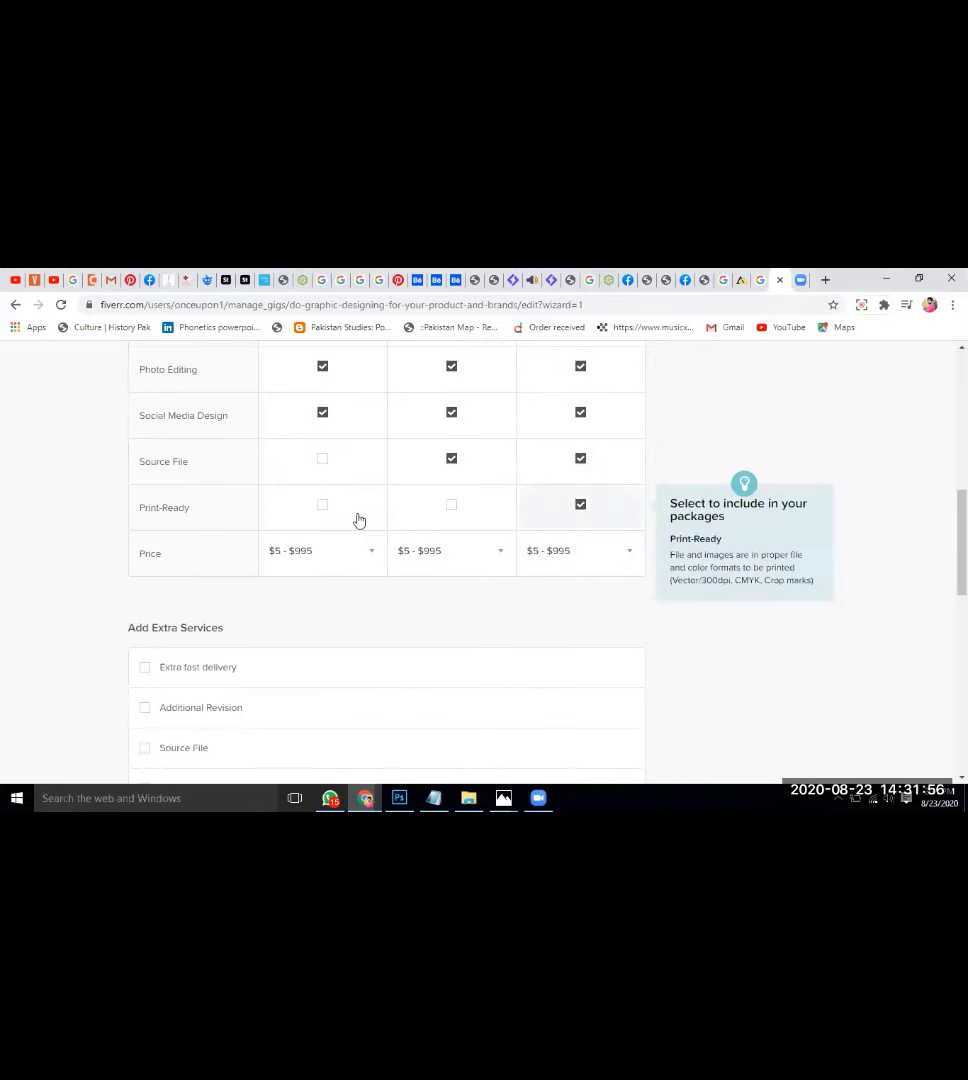
left_click(451, 504)
left_click(322, 504)
Set the package prices to $5 for Basic and $10 for Standard, and choose a price for Premium
left_click(306, 566)
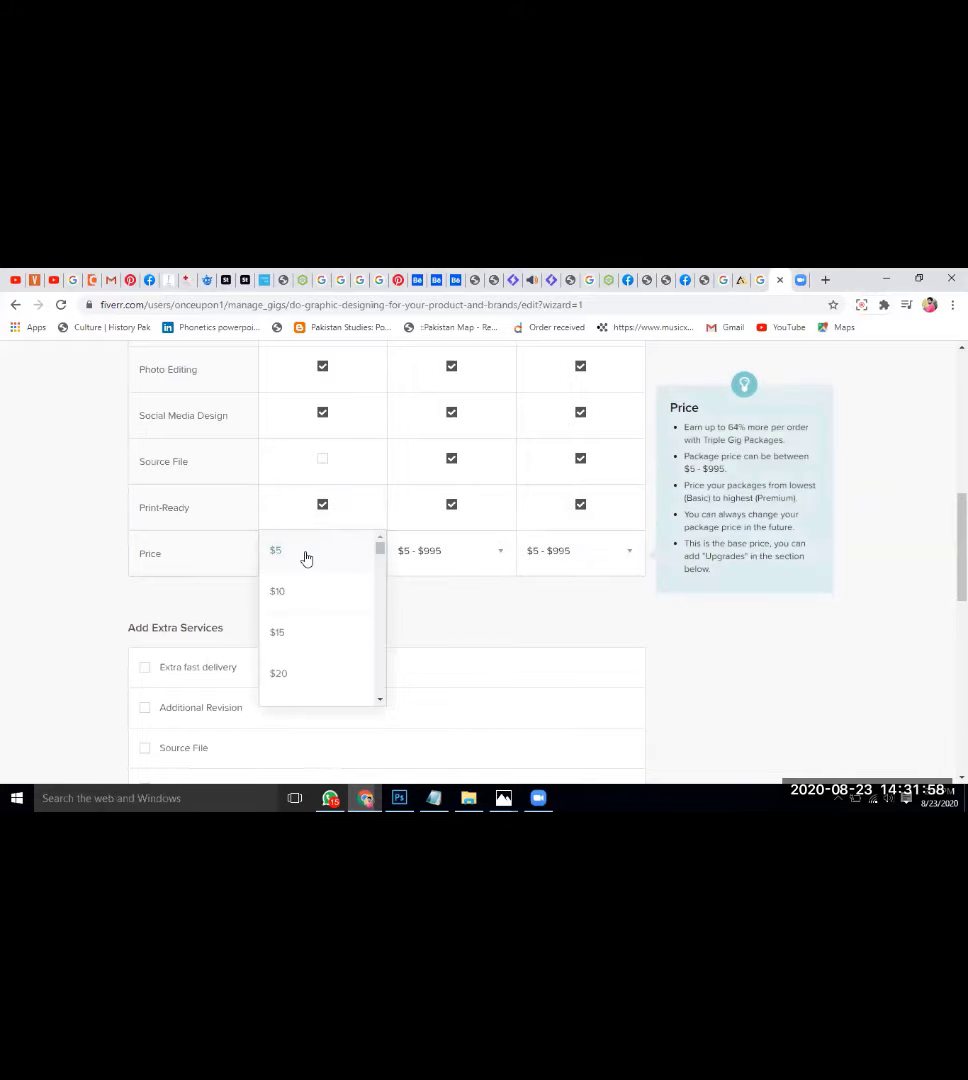
left_click(303, 552)
left_click(450, 551)
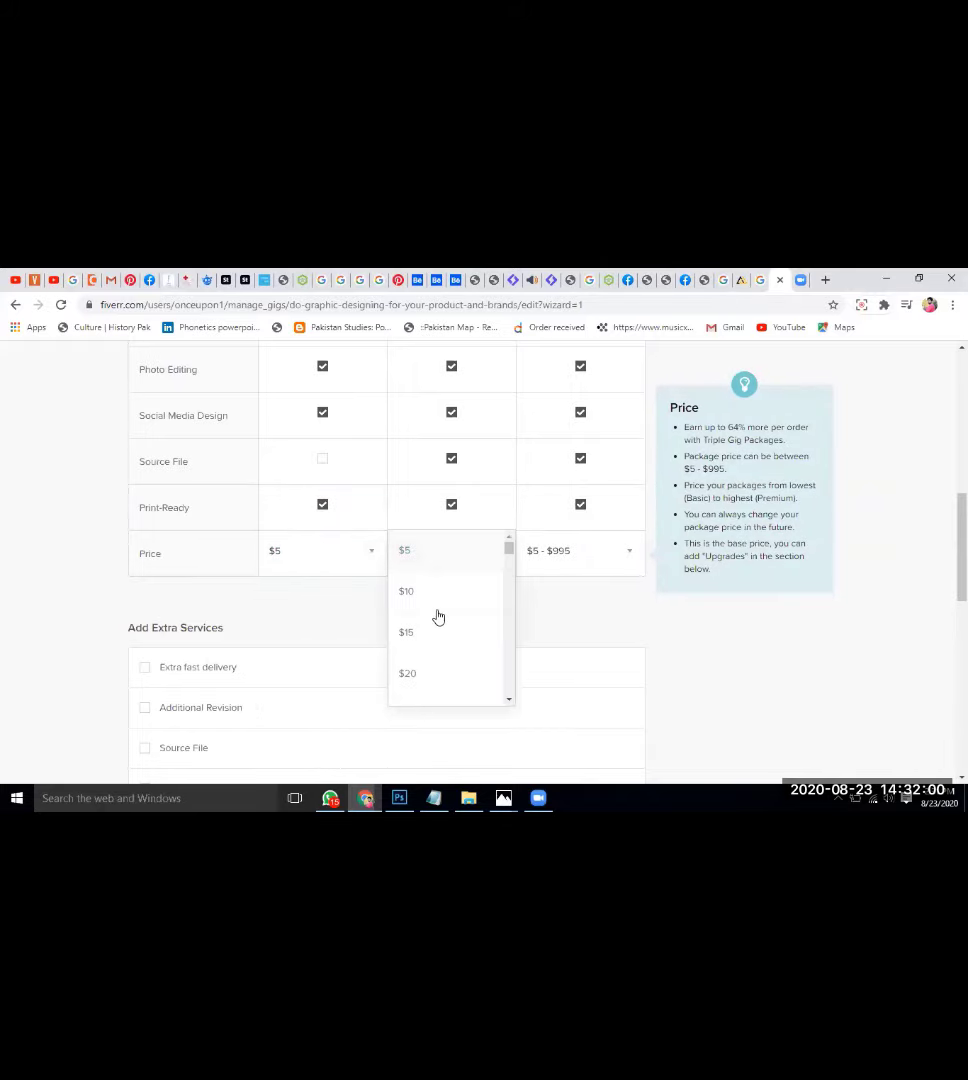
left_click(506, 591)
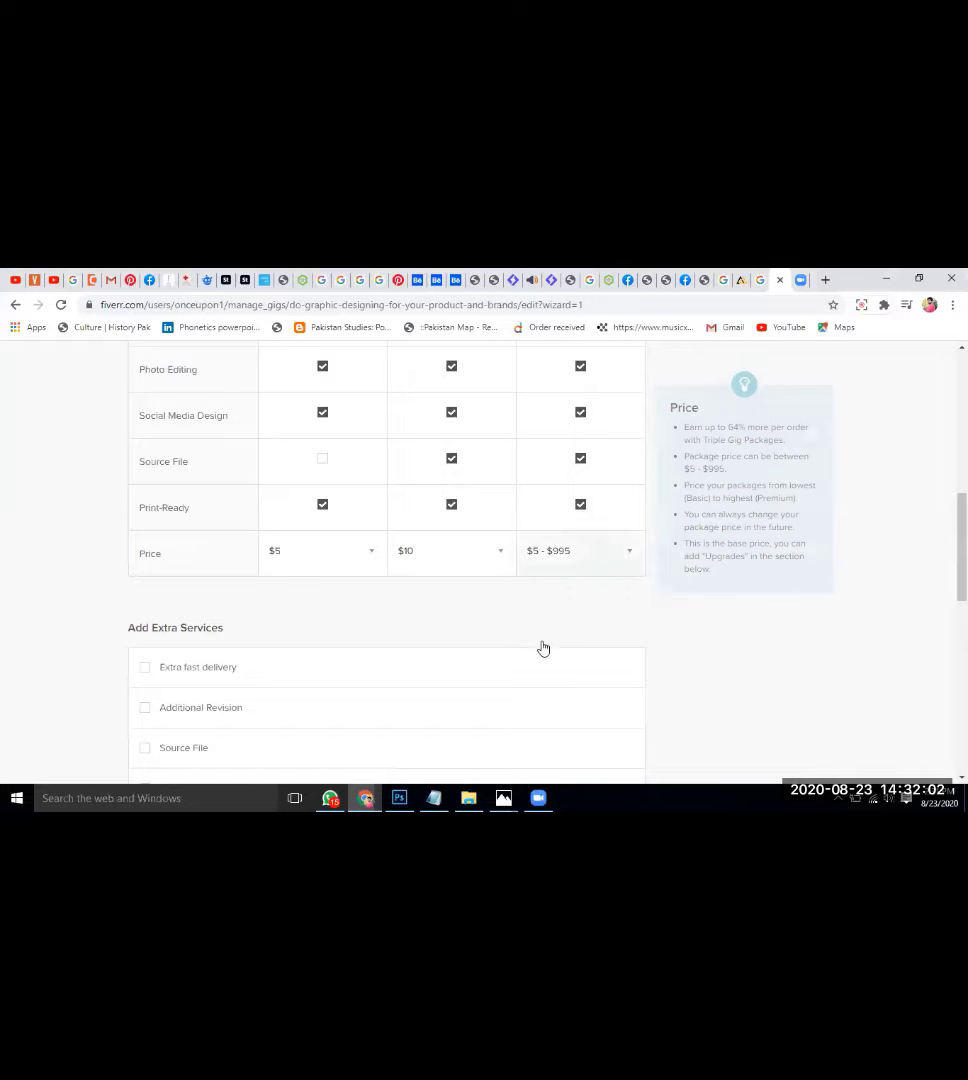
left_click(580, 551)
left_click(455, 619)
Enable the Extra fast delivery service and offer 1-day delivery for an extra $10 on the Basic package
scroll(173, 424, "down", 3)
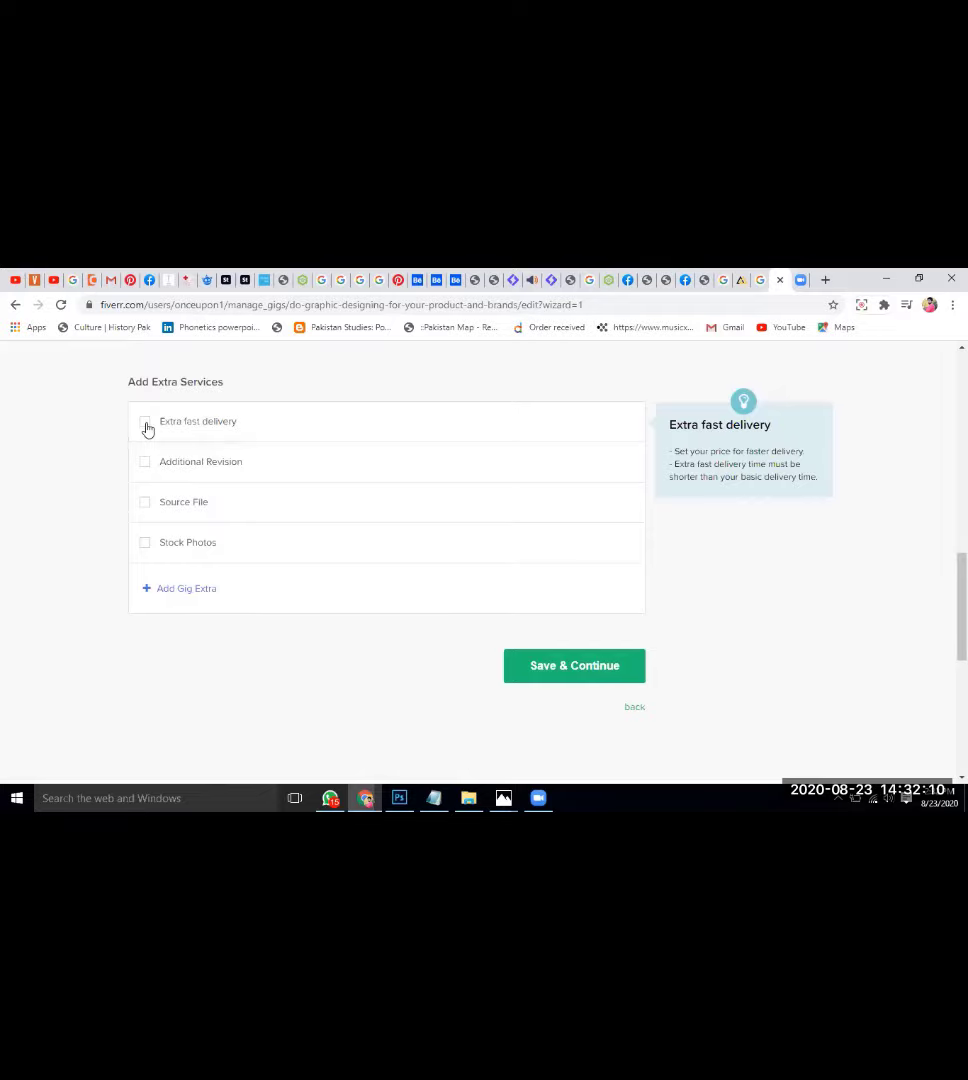
left_click(146, 424)
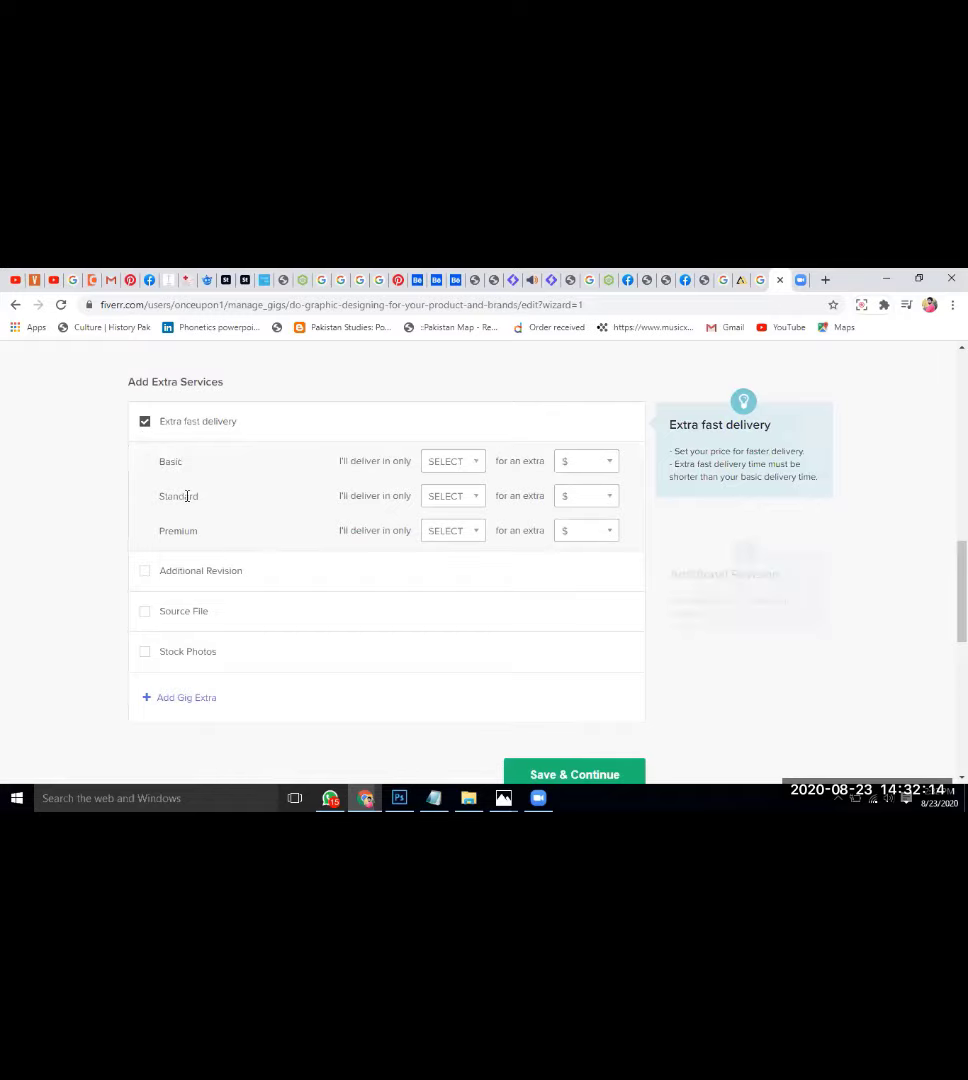
left_click(439, 466)
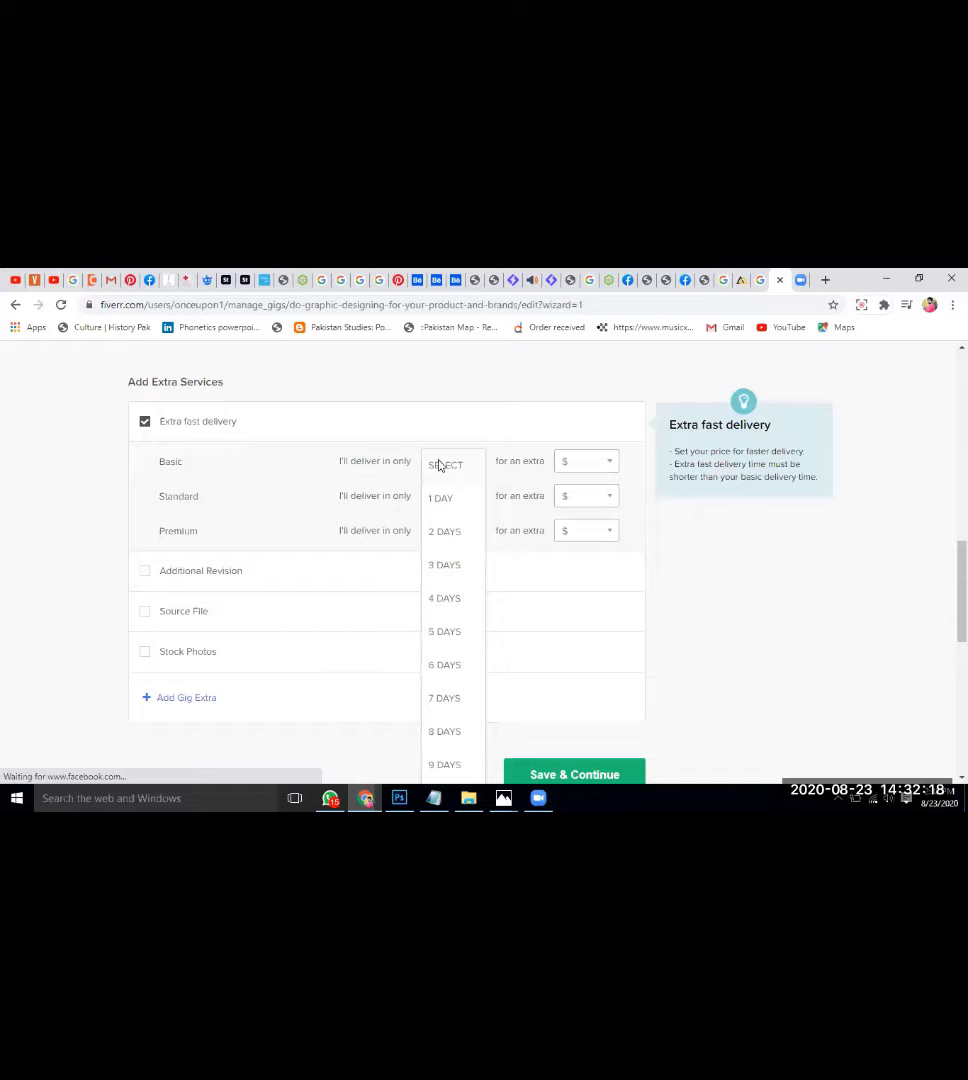
left_click(441, 499)
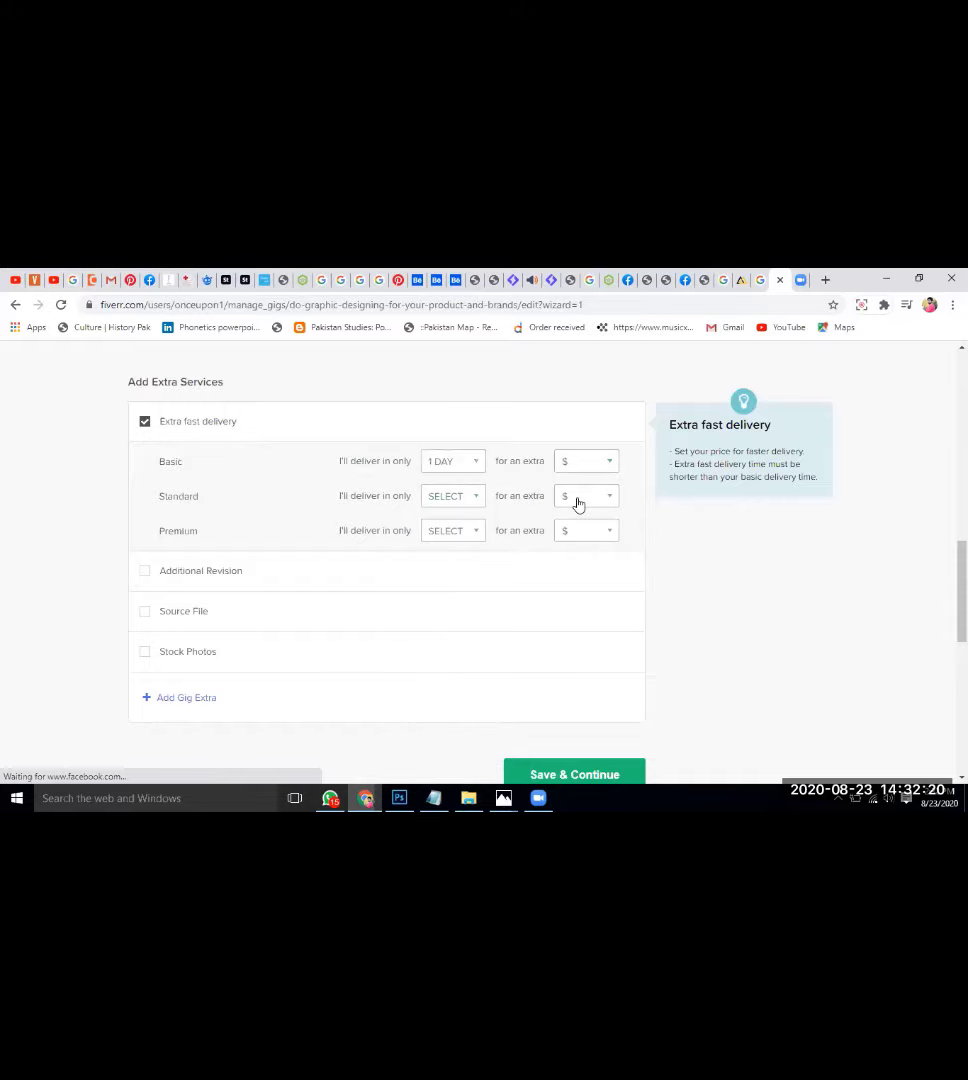
left_click(585, 461)
left_click(580, 530)
Offer 1-day extra fast delivery for an extra $15 on the Standard package
left_click(452, 496)
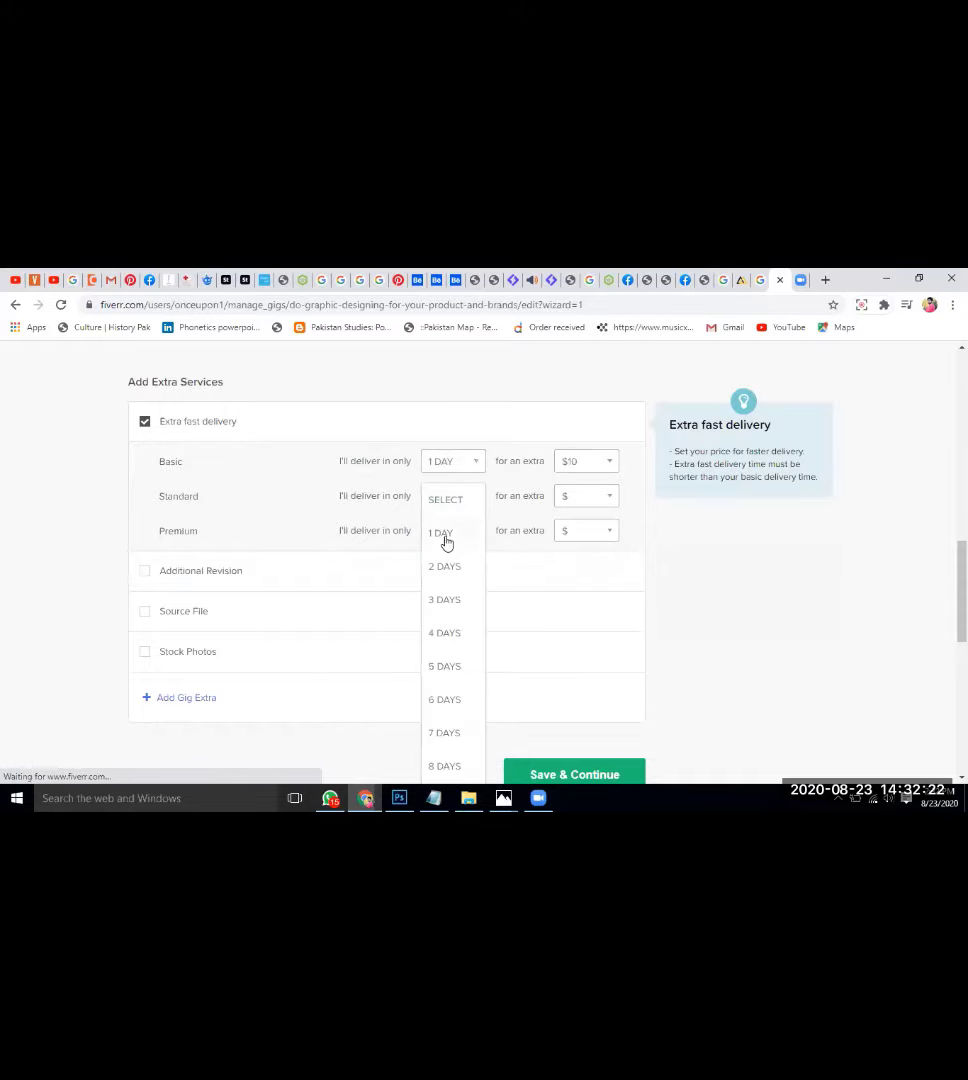
left_click(446, 541)
left_click(597, 499)
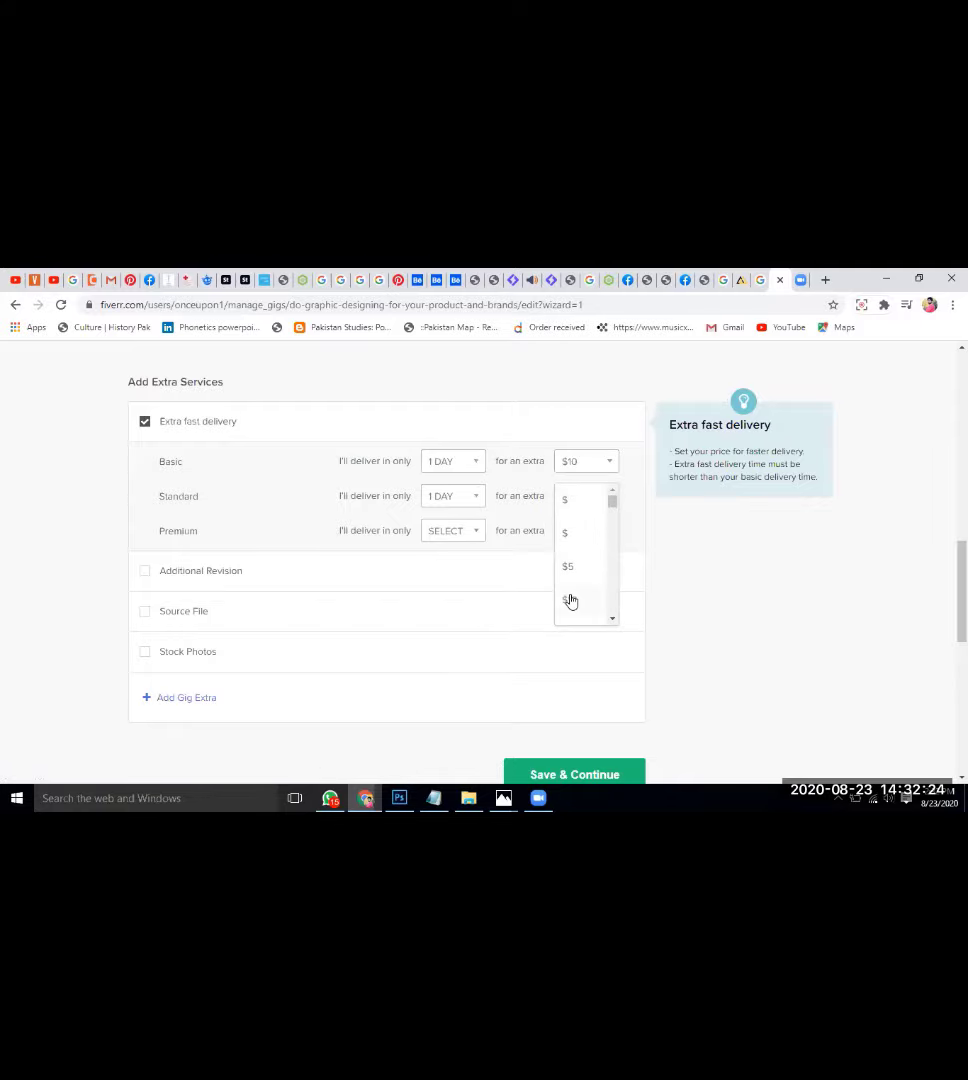
scroll(570, 600, "down", 1)
left_click(571, 576)
Offer 1-day extra fast delivery for an extra $15 on the Premium package
left_click(462, 531)
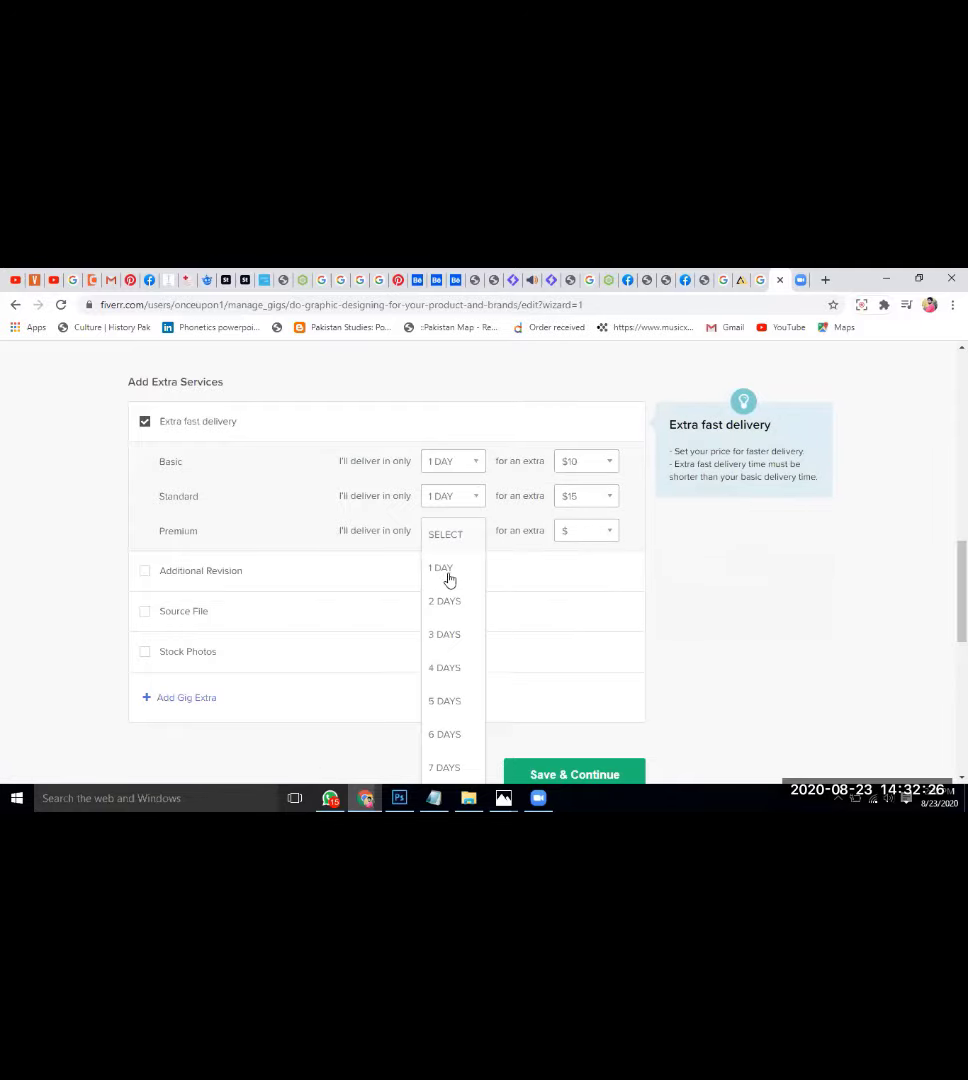
left_click(447, 568)
left_click(585, 531)
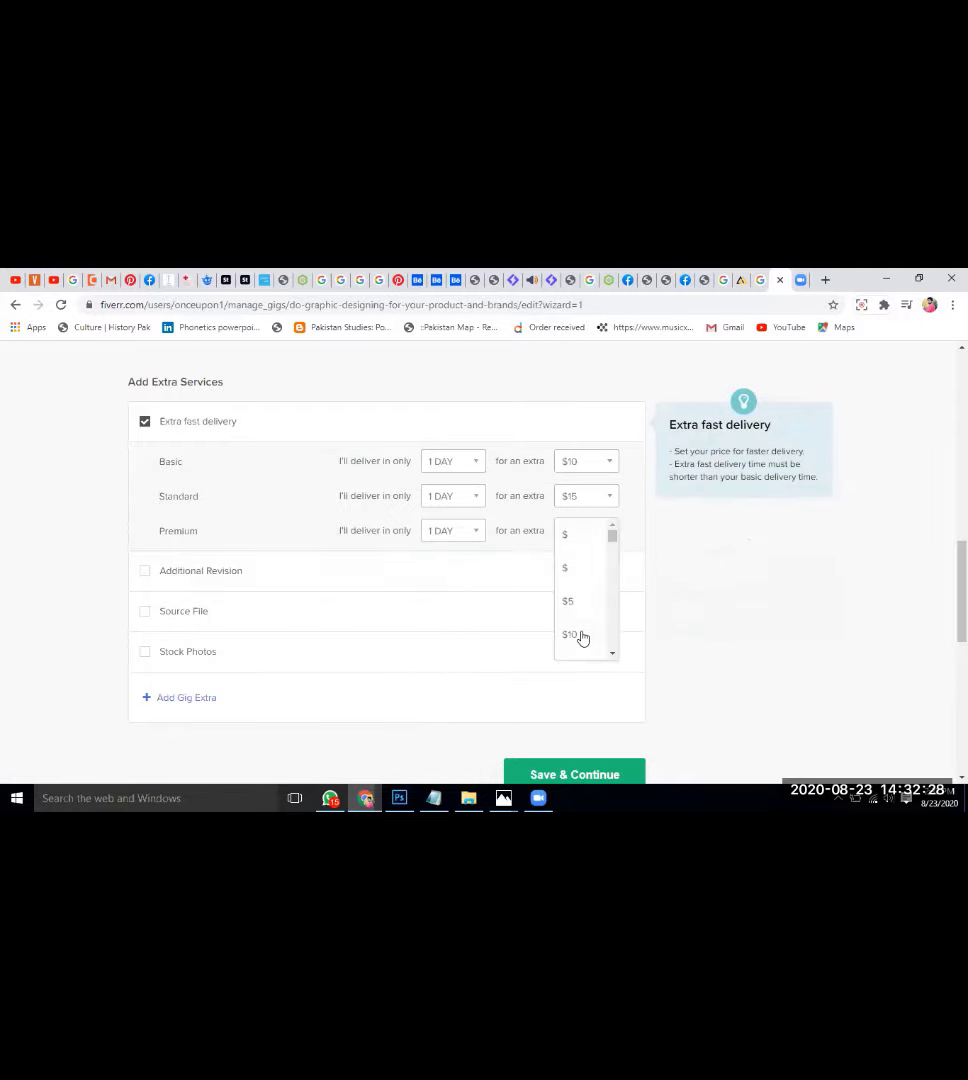
scroll(581, 636, "down", 1)
left_click(578, 612)
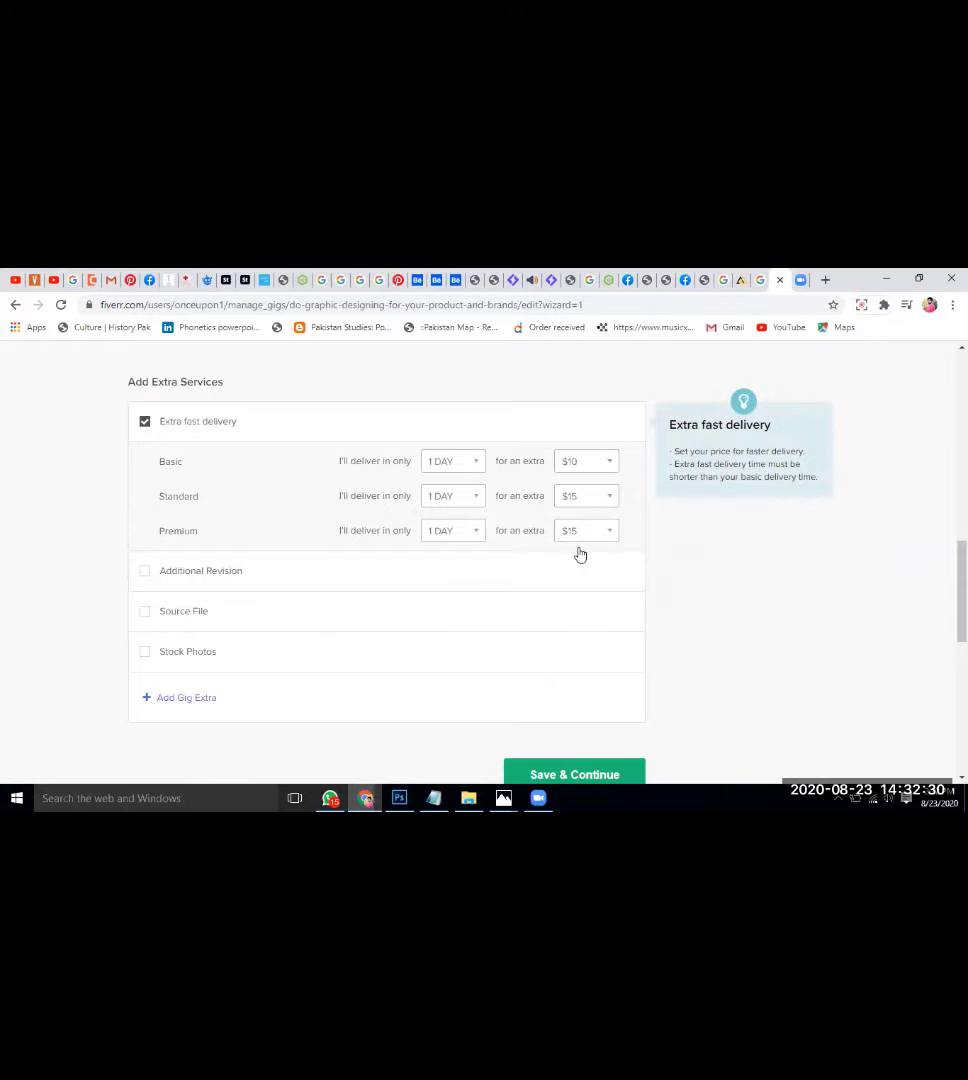
Set the extra fast delivery surcharge to $5 for Basic and $10 for Standard
left_click(580, 467)
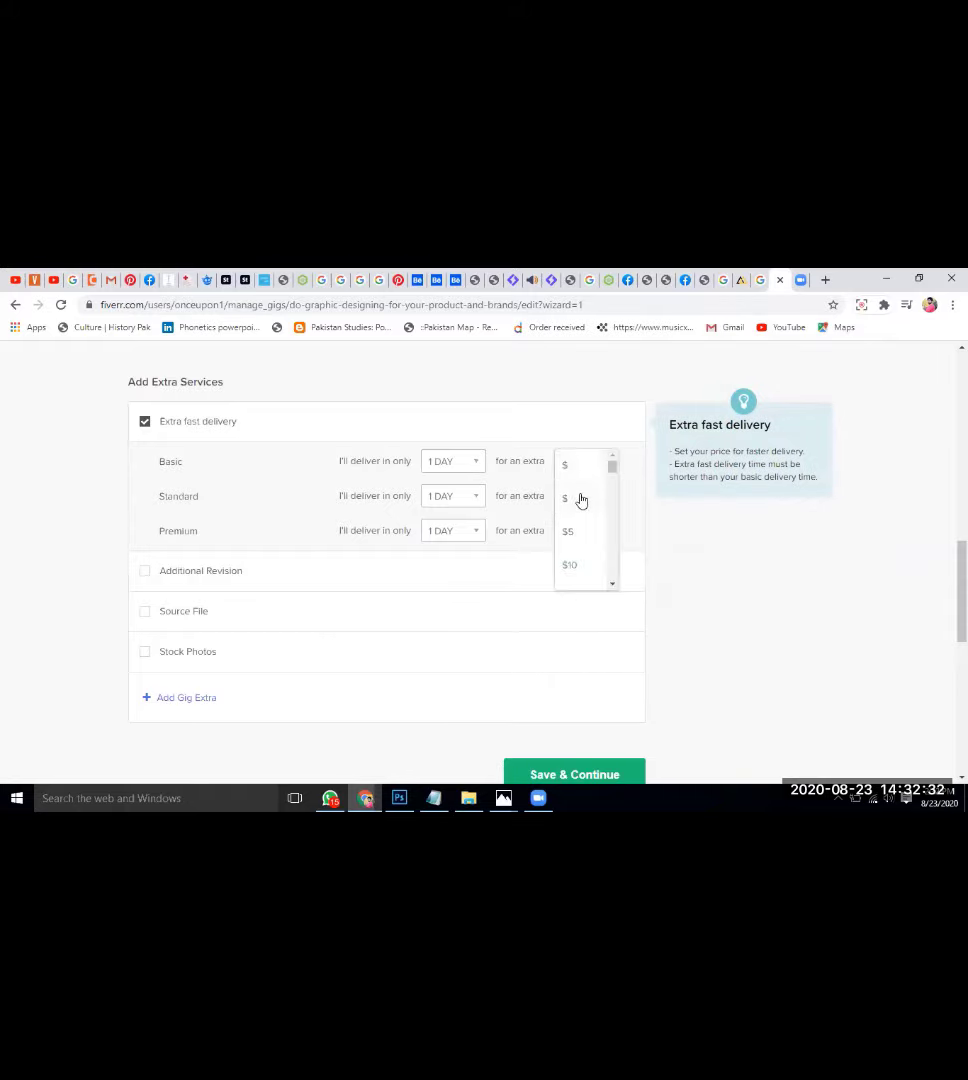
left_click(579, 500)
left_click(578, 460)
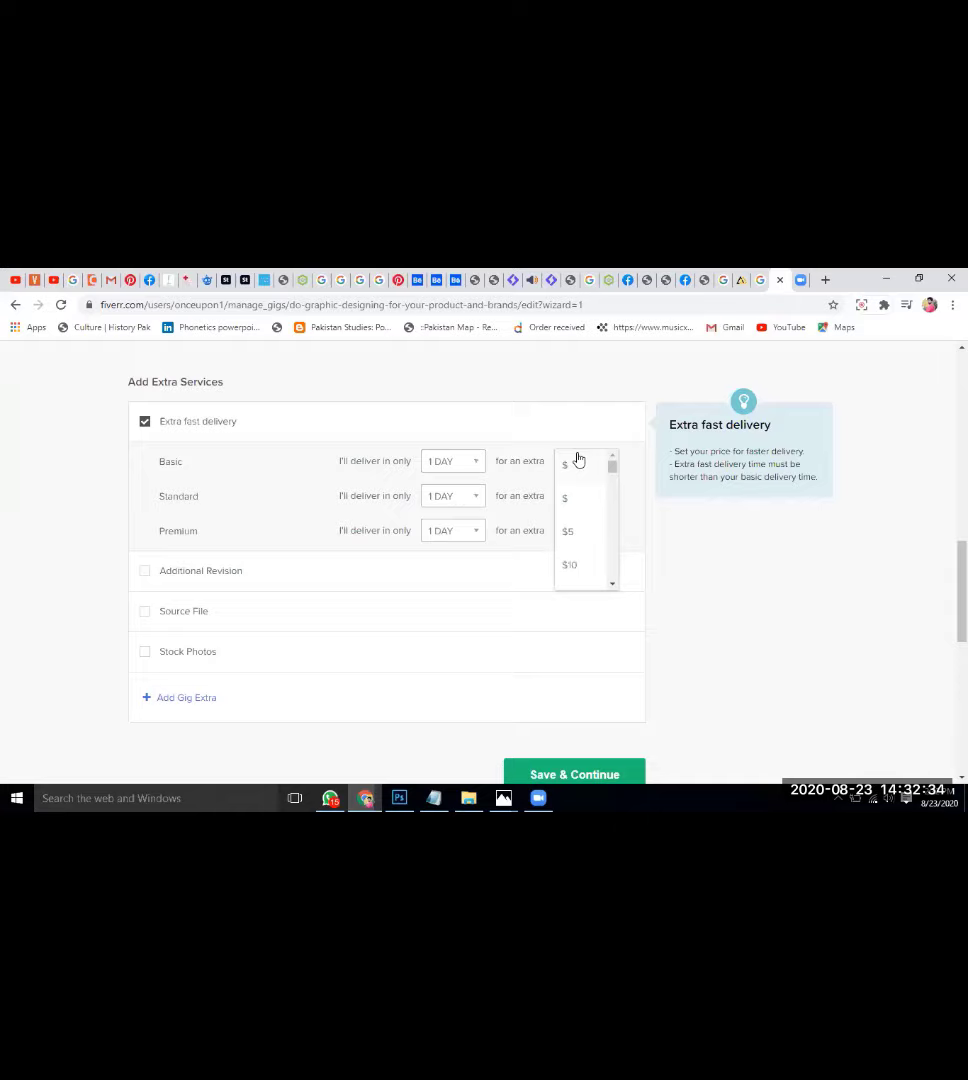
left_click(581, 531)
scroll(307, 567, "down", 1)
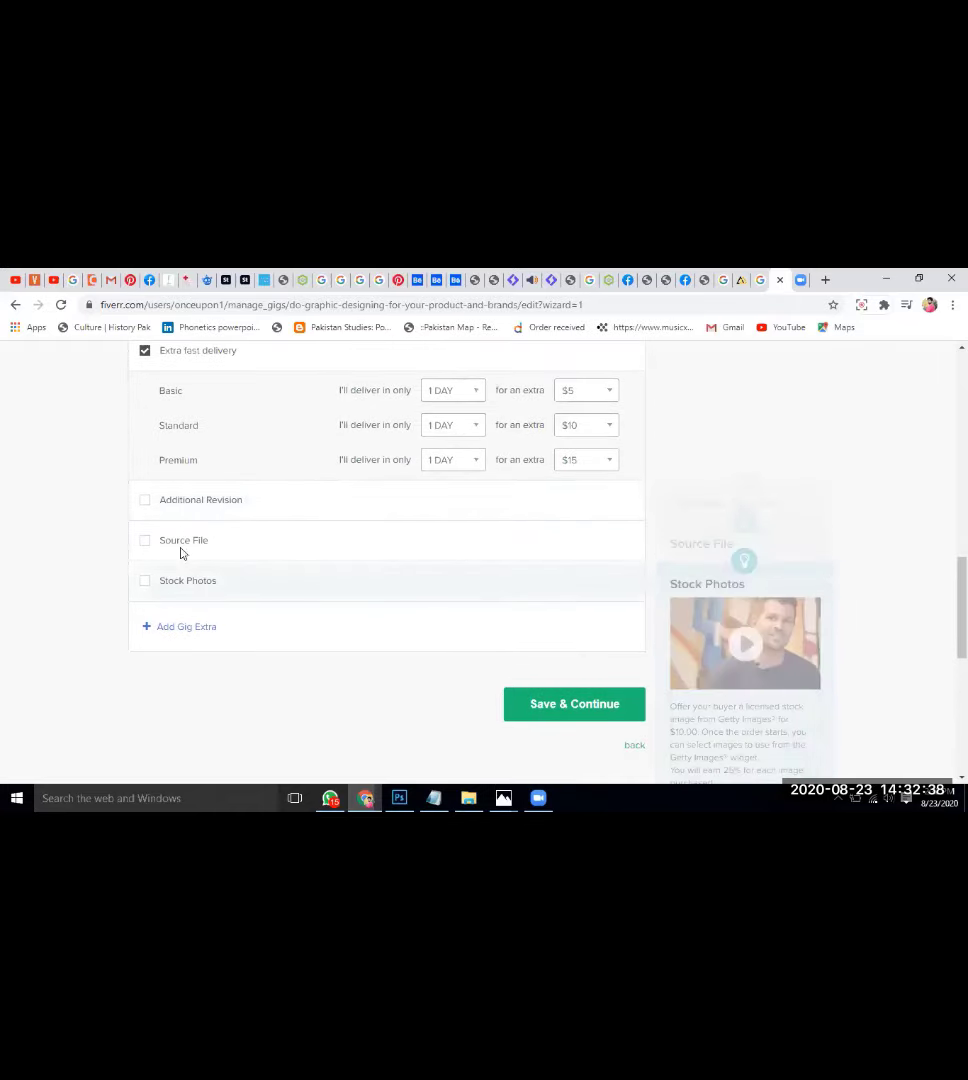
left_click(145, 541)
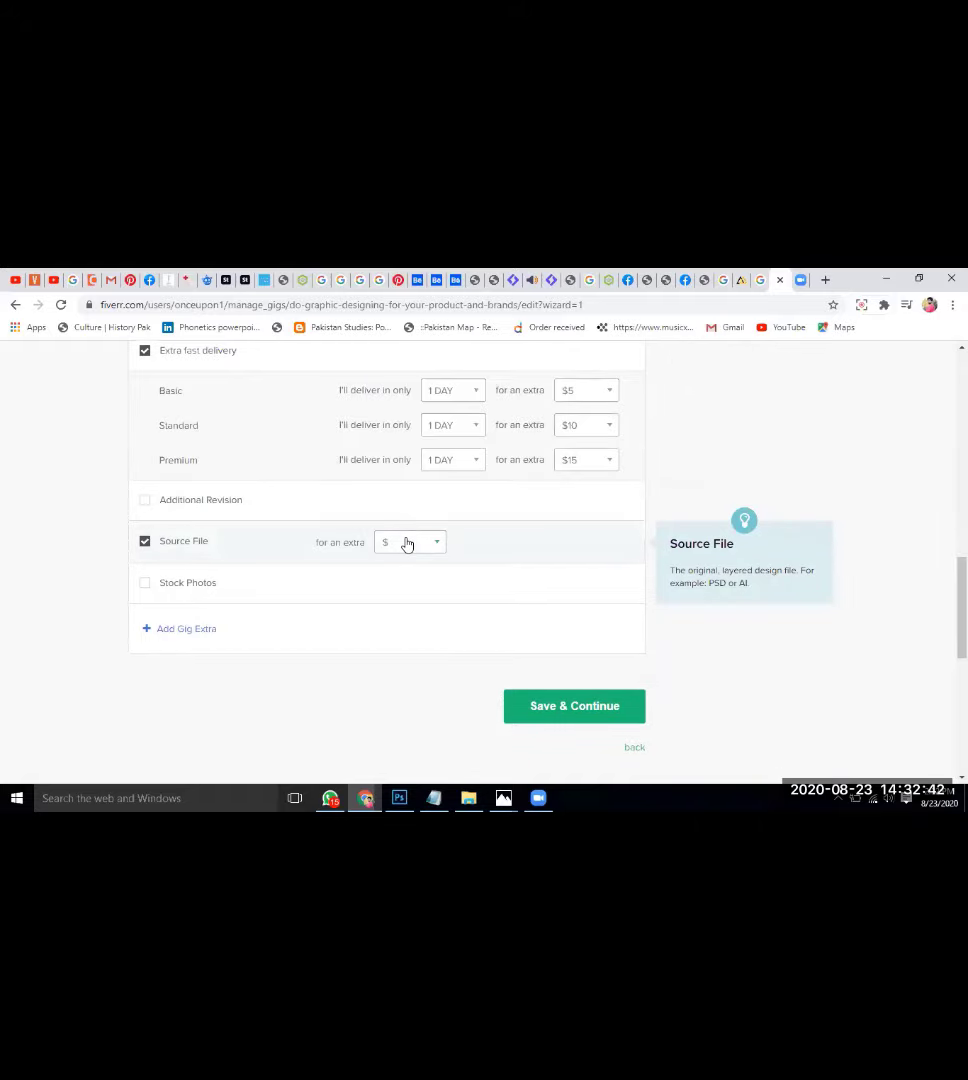
left_click(407, 543)
scroll(267, 510, "up", 5)
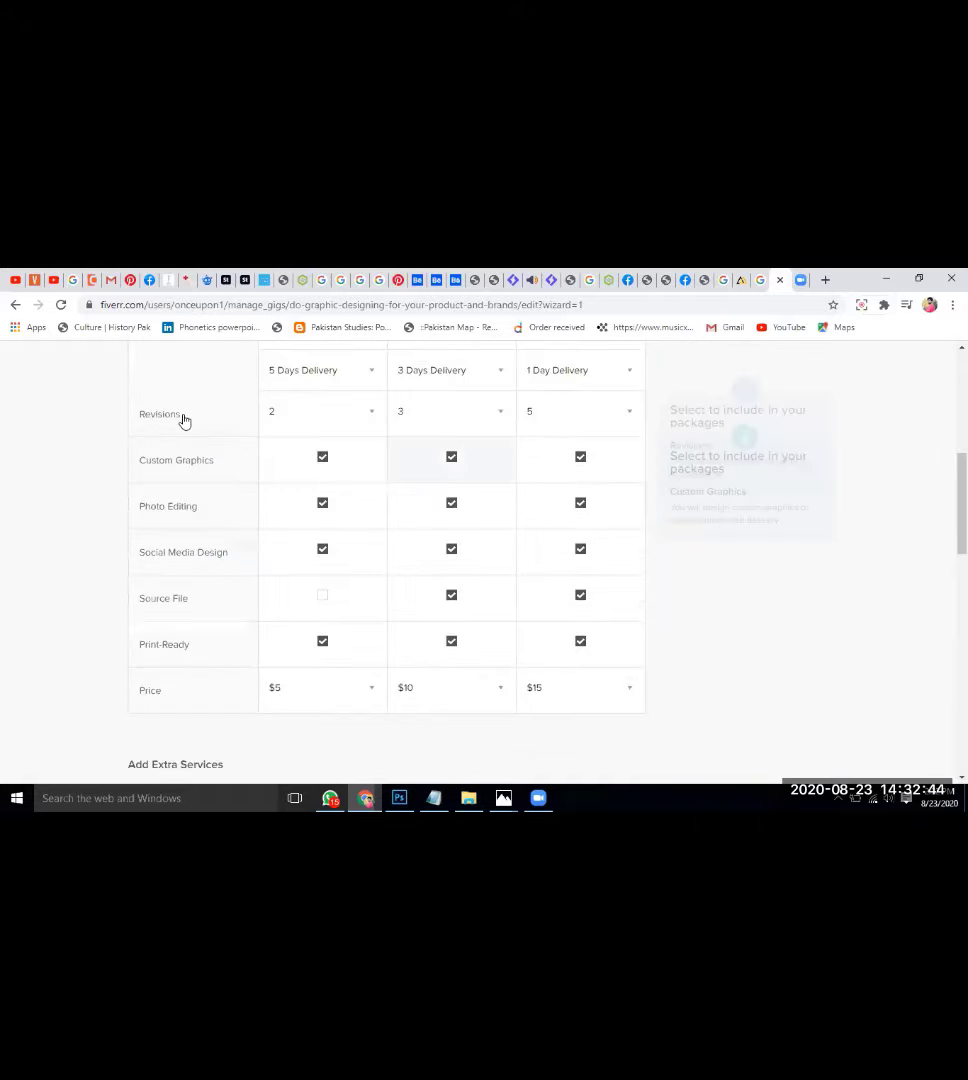
scroll(342, 475, "down", 8)
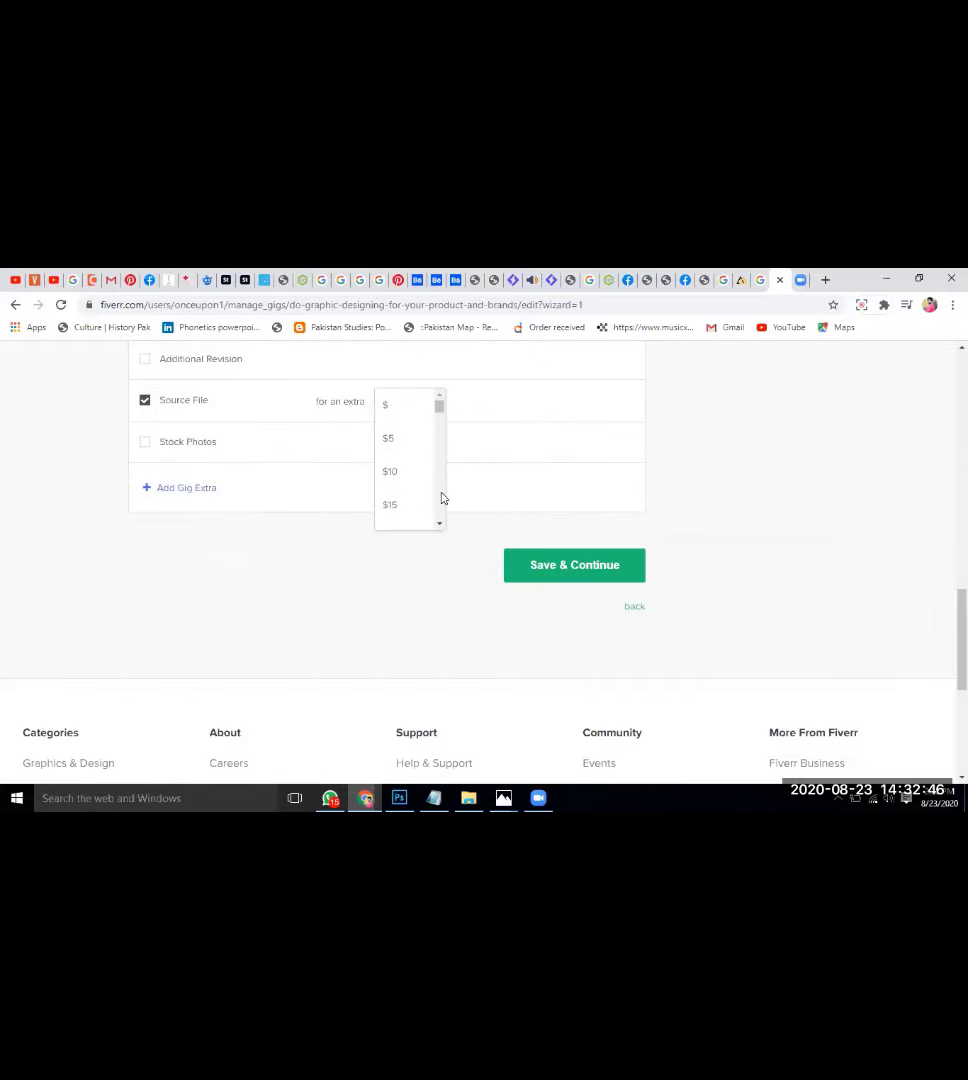
scroll(143, 445, "up", 1)
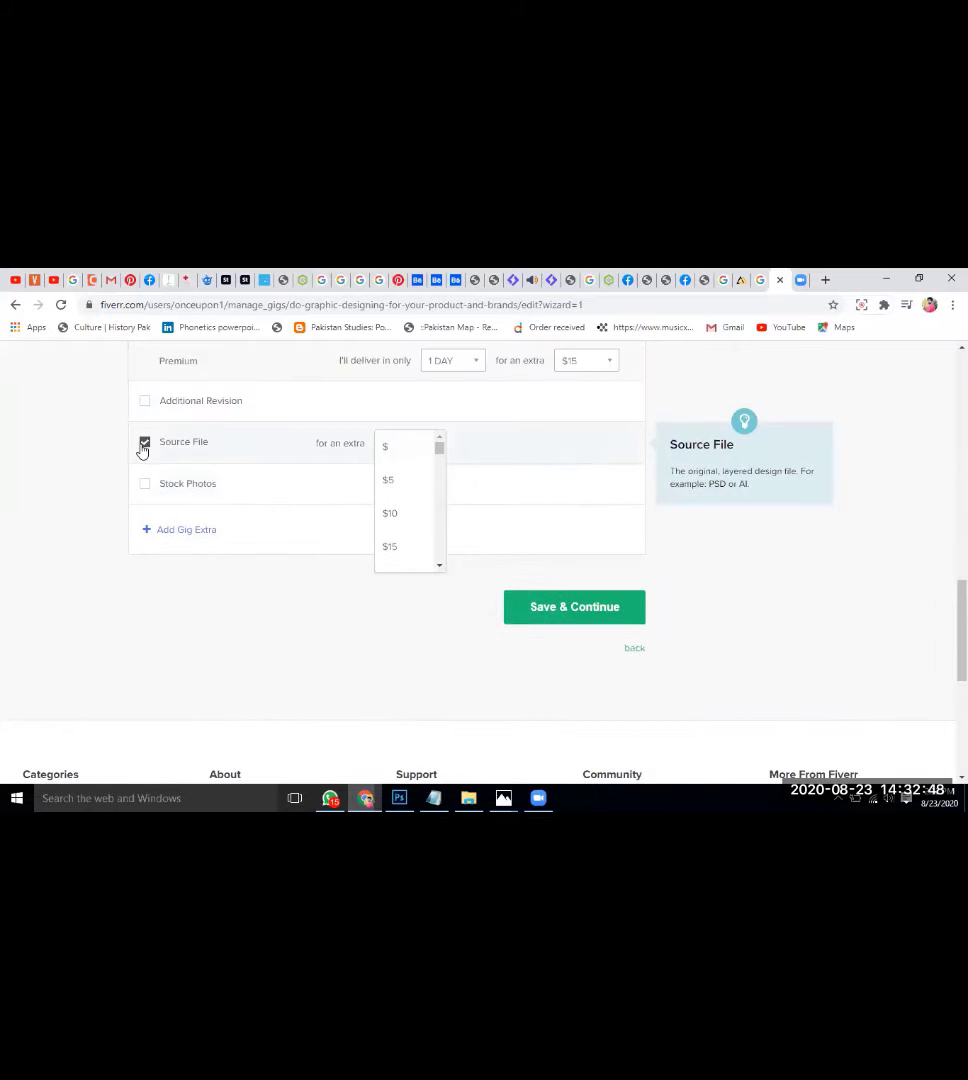
Try to save the pricing page and continue, and check the packages' delivery times against the extra fast delivery settings
left_click(563, 609)
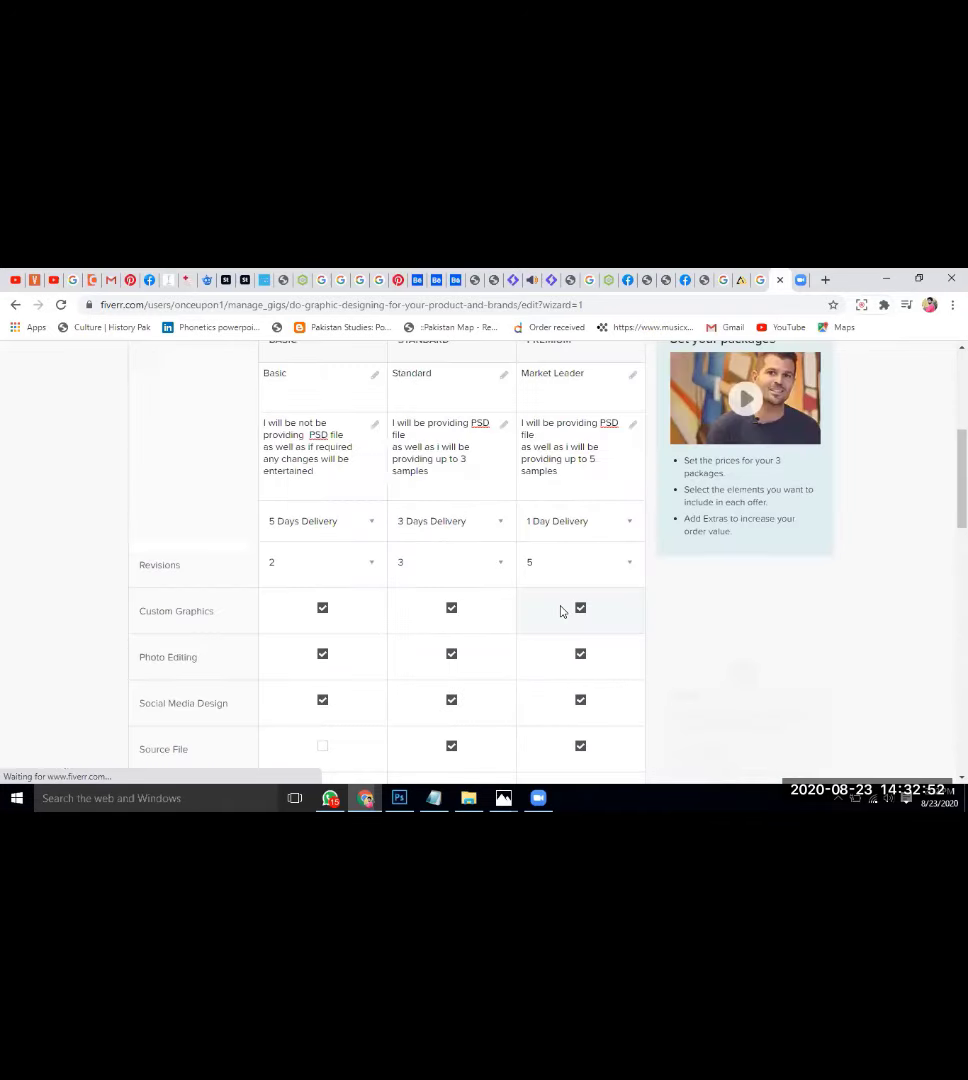
scroll(561, 606, "down", 3)
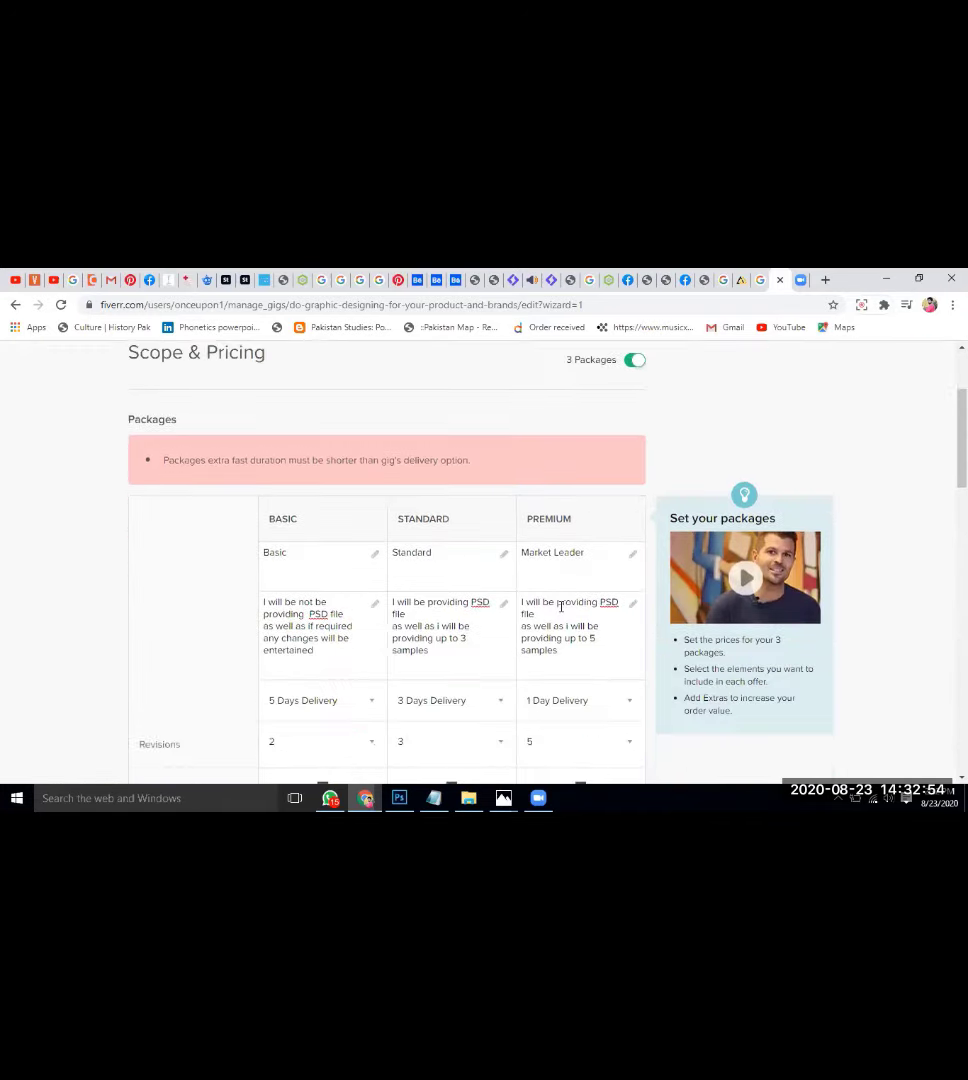
scroll(561, 606, "down", 1)
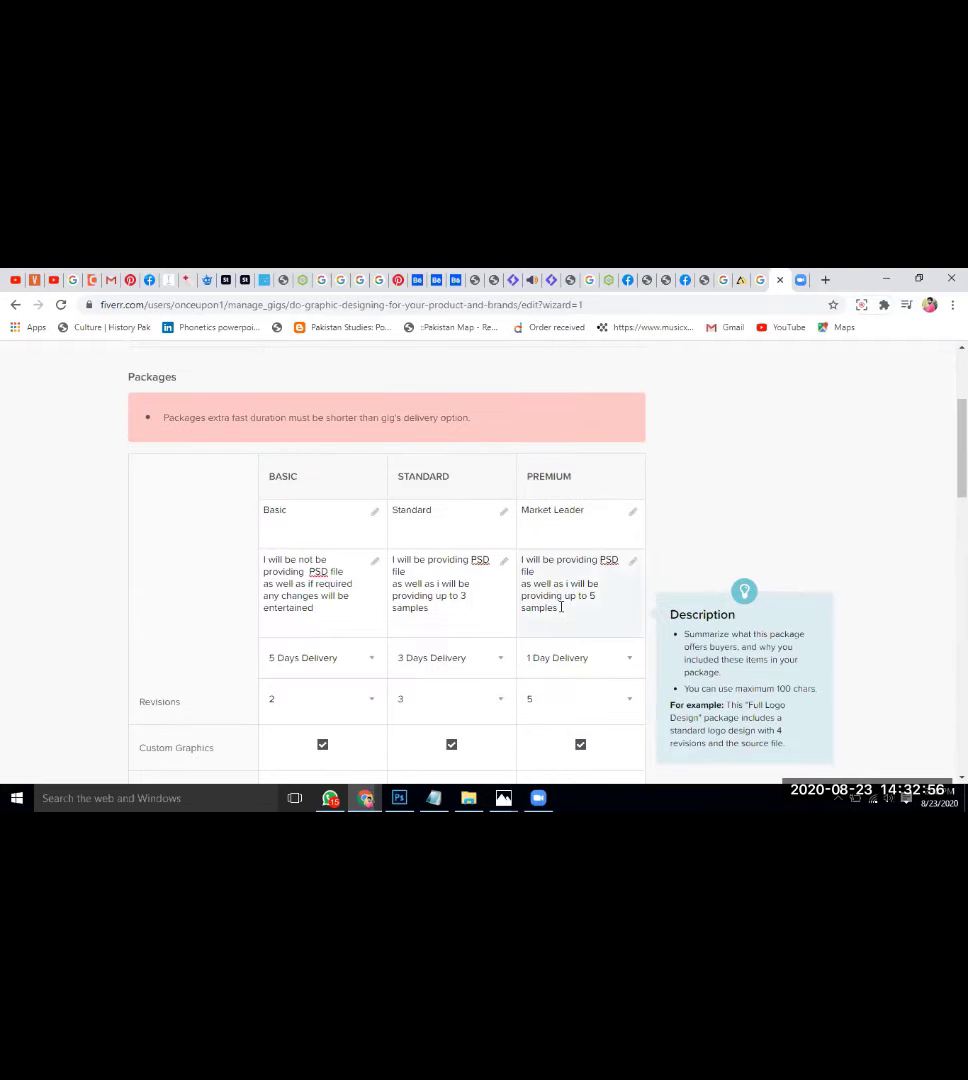
scroll(561, 606, "down", 4)
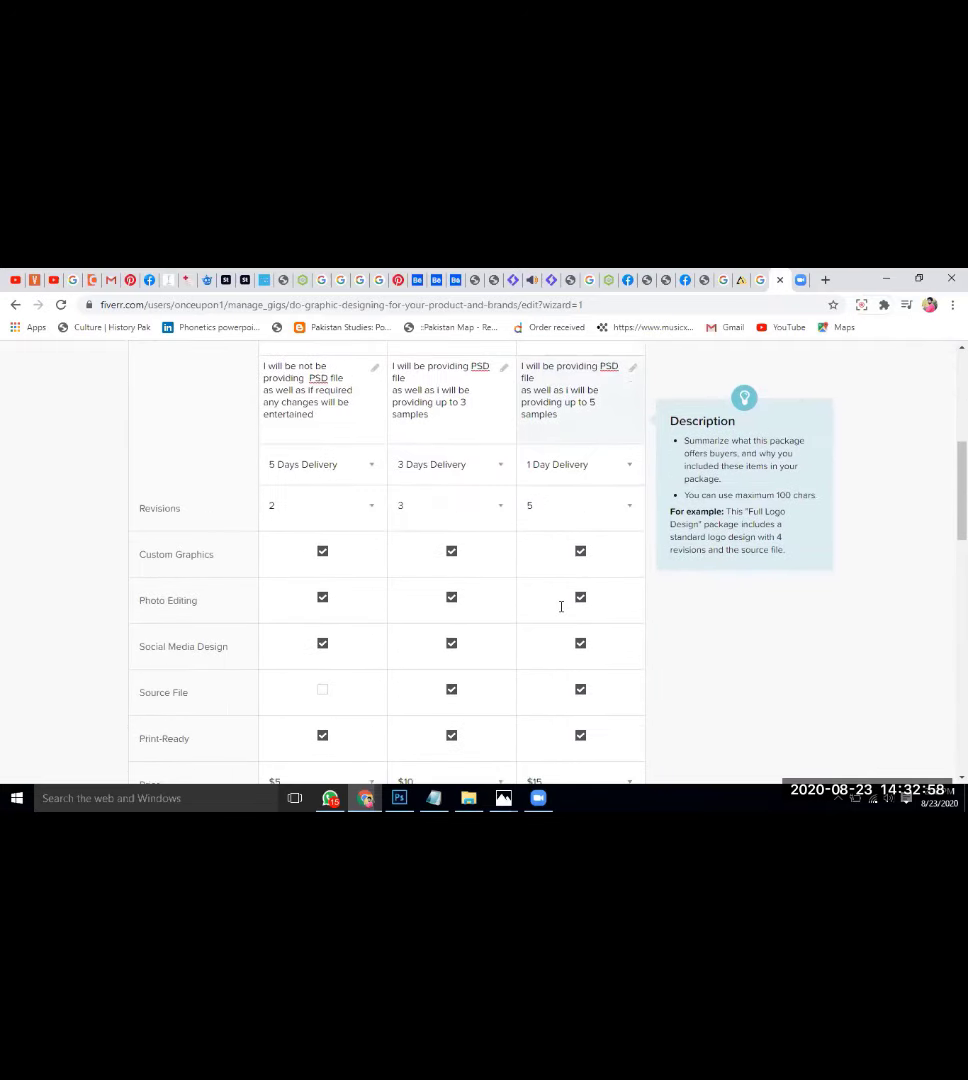
scroll(561, 611, "down", 4)
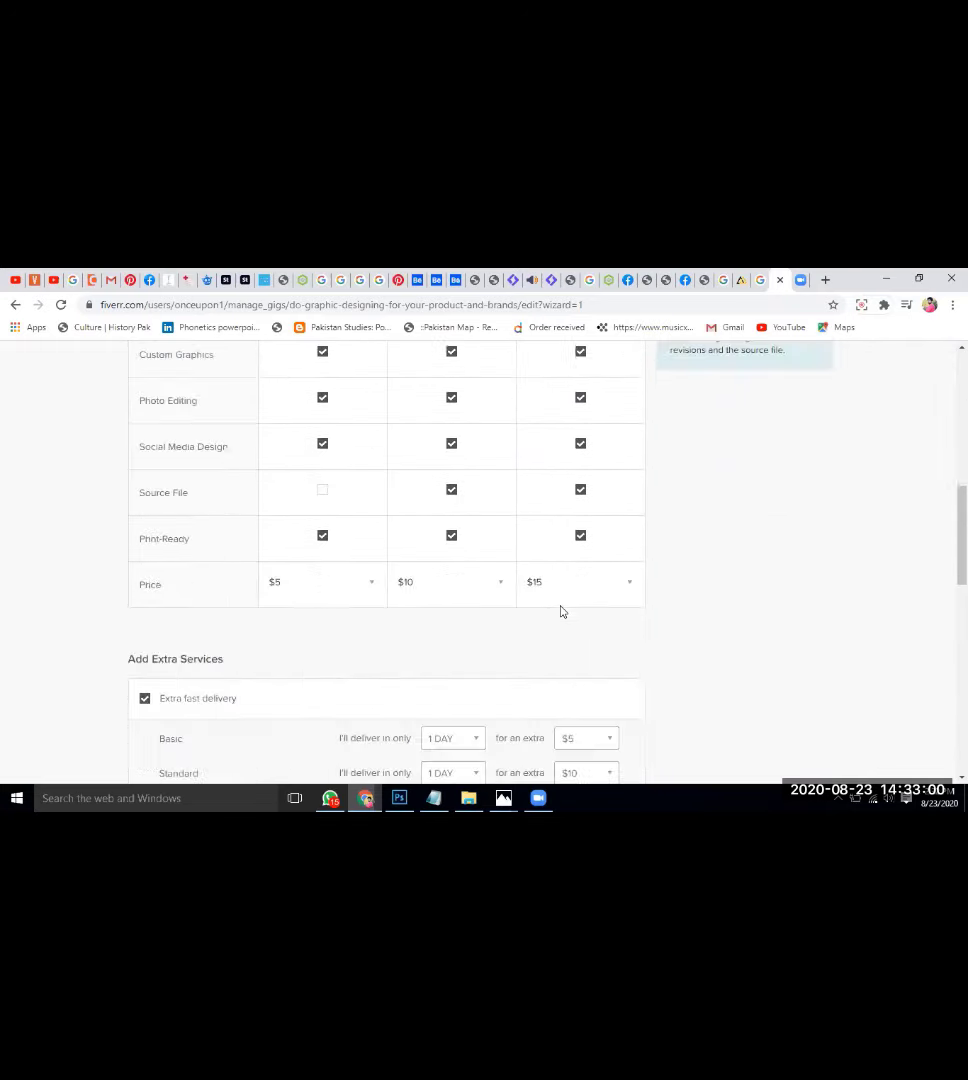
scroll(561, 611, "up", 5)
scroll(561, 612, "down", 5)
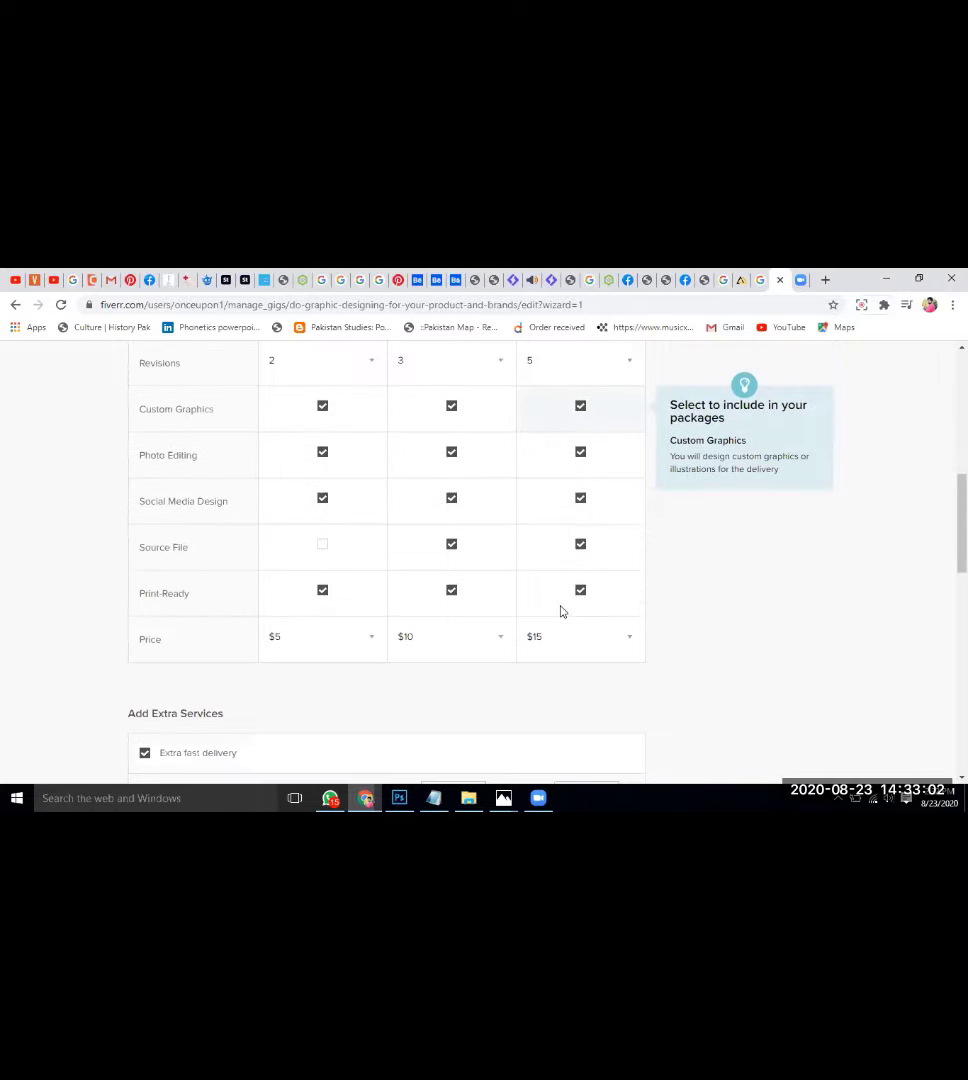
scroll(434, 540, "down", 1)
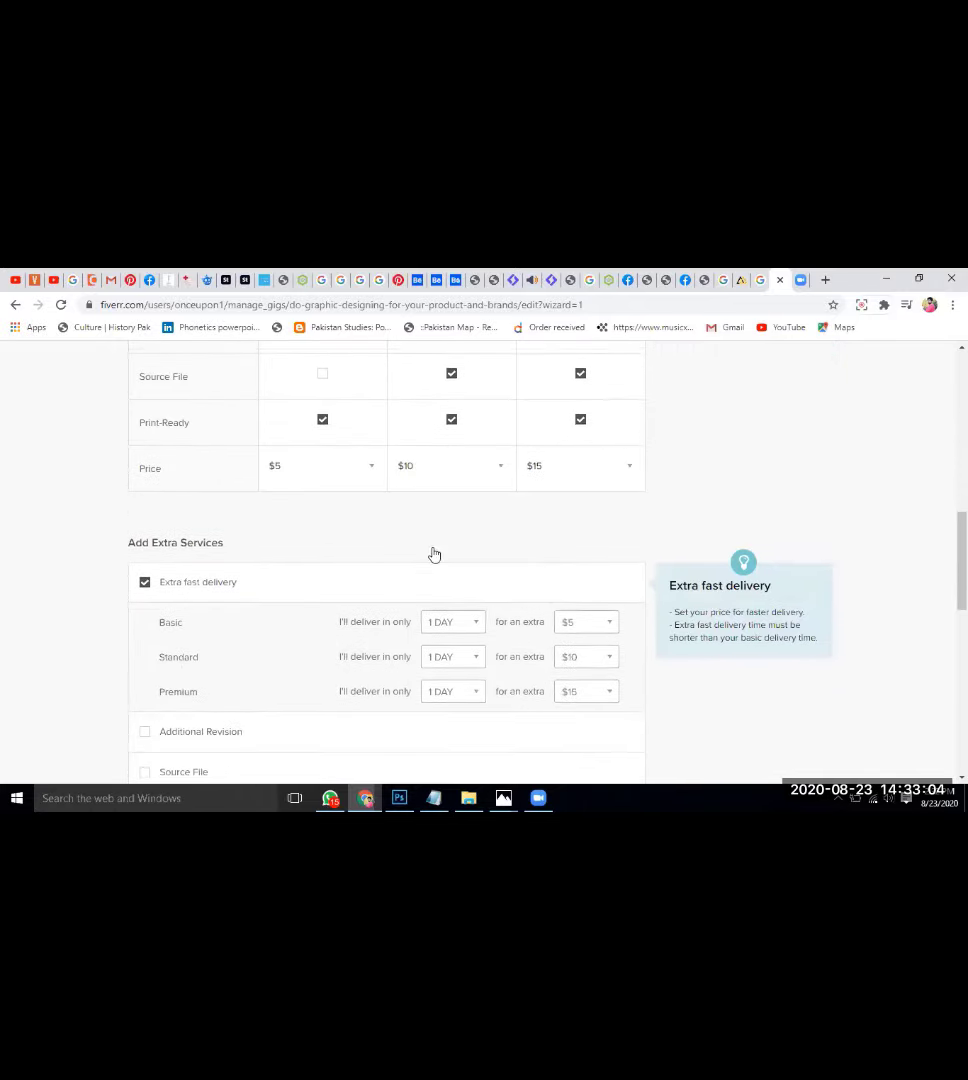
scroll(438, 640, "down", 1)
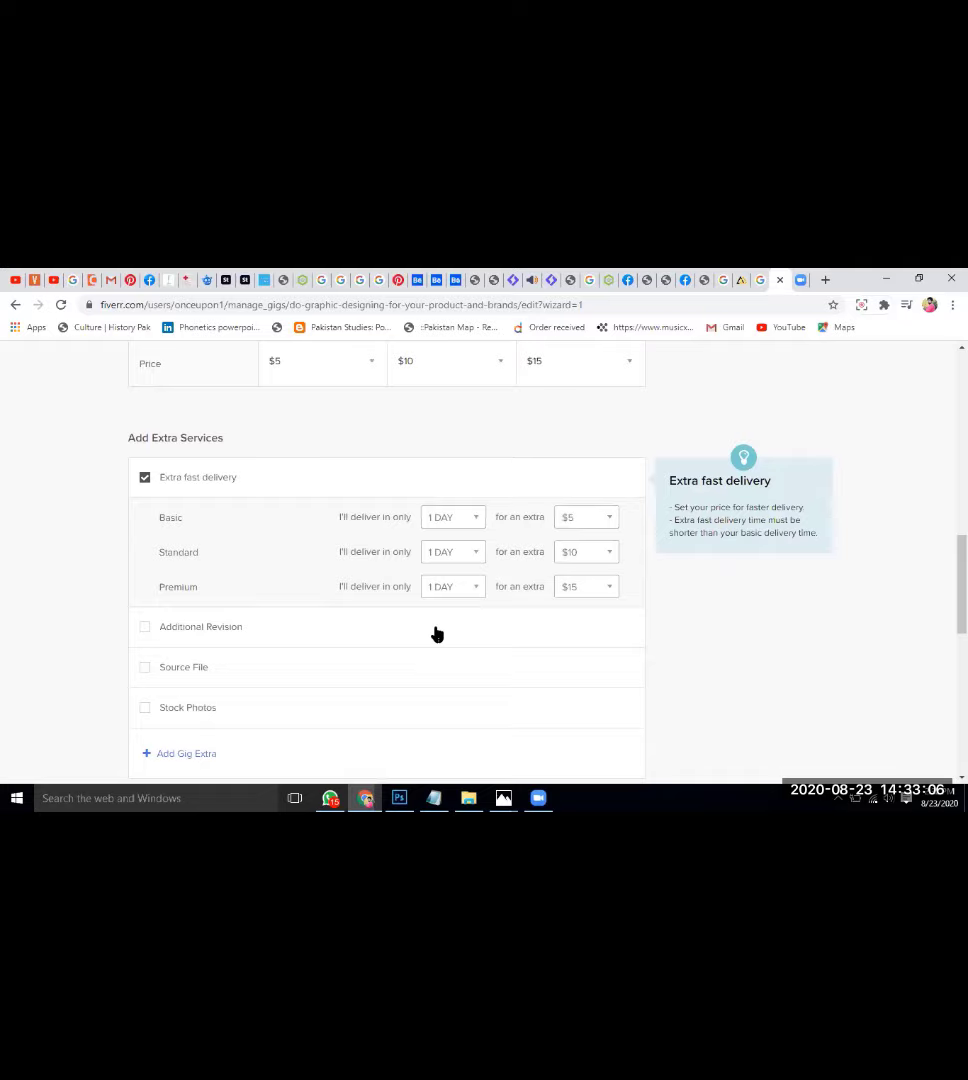
Set the extra fast delivery time to 3 days for Basic and 2 days for Standard
left_click(452, 517)
left_click(436, 619)
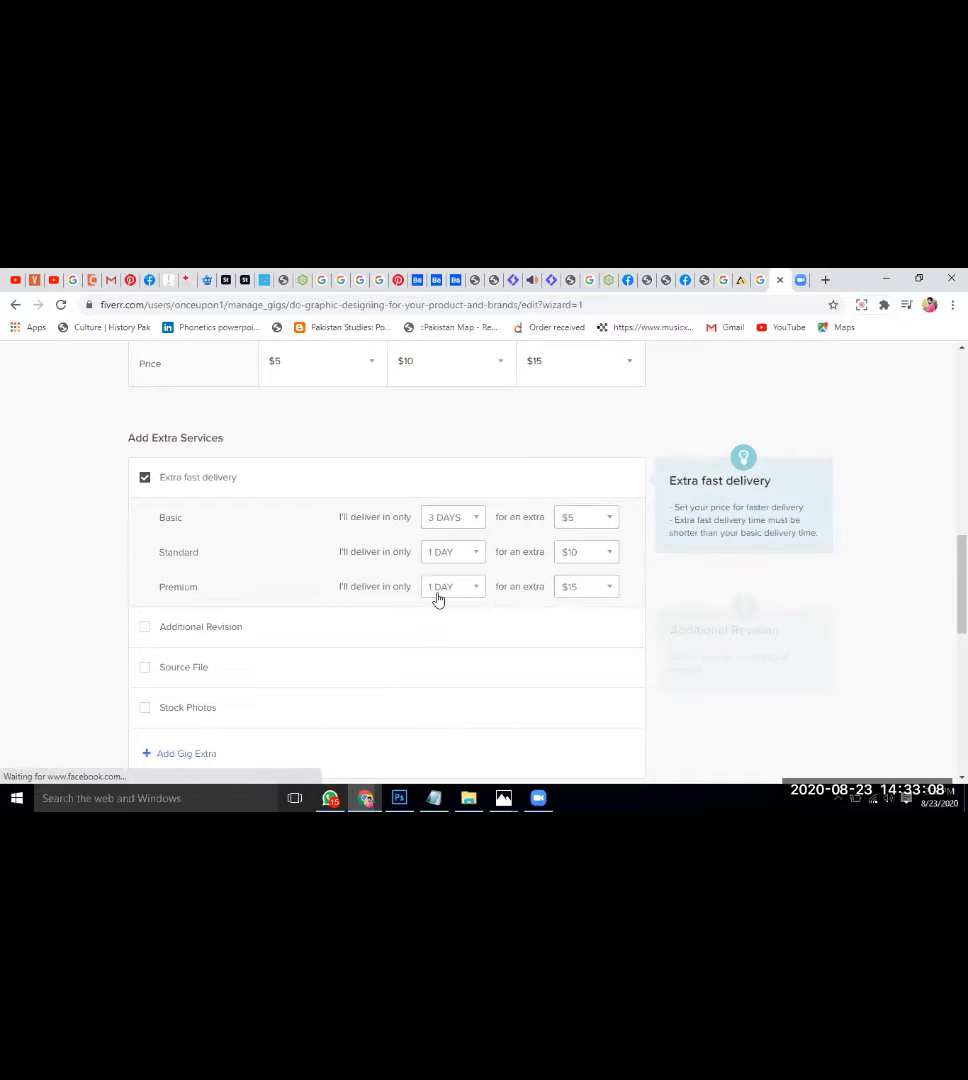
left_click(452, 552)
left_click(438, 621)
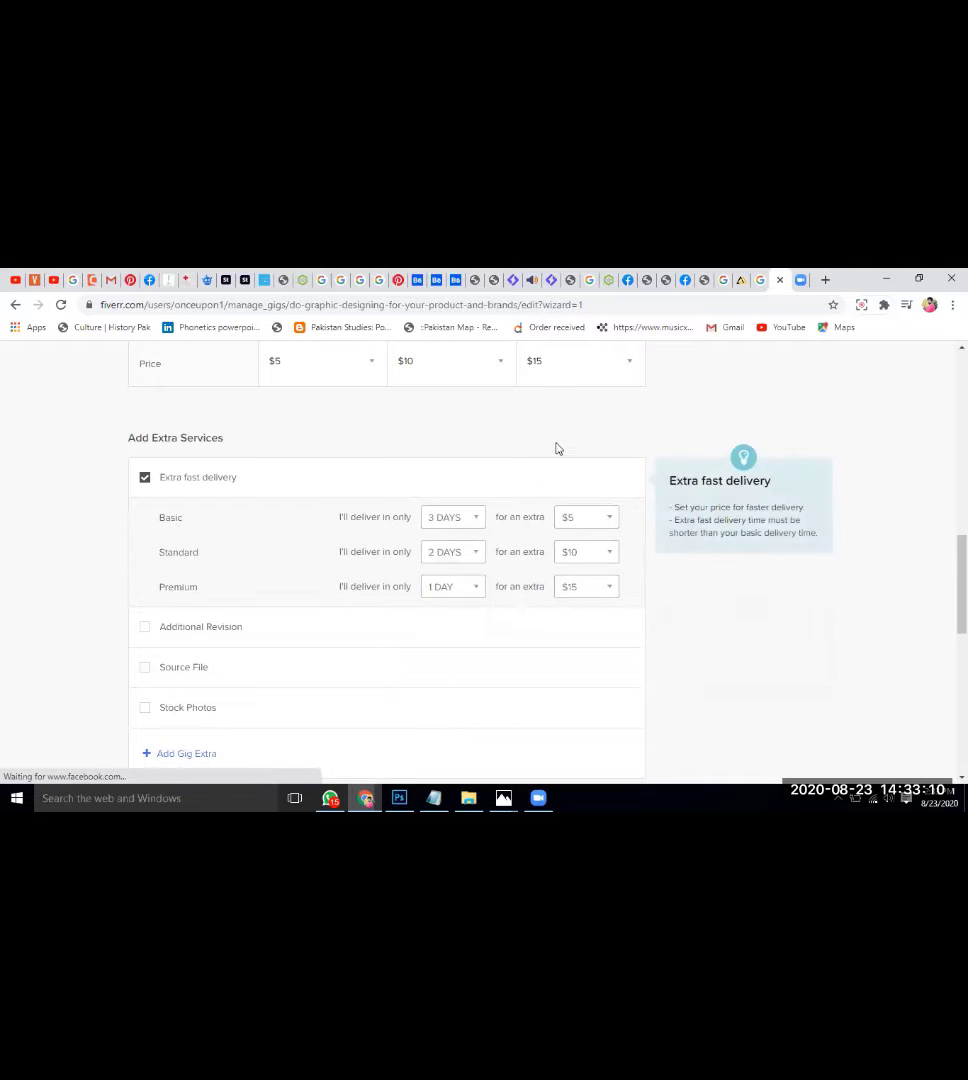
Examine the error notice and compare each package's delivery time with its extra fast delivery time
scroll(559, 437, "down", 2)
scroll(559, 437, "up", 2)
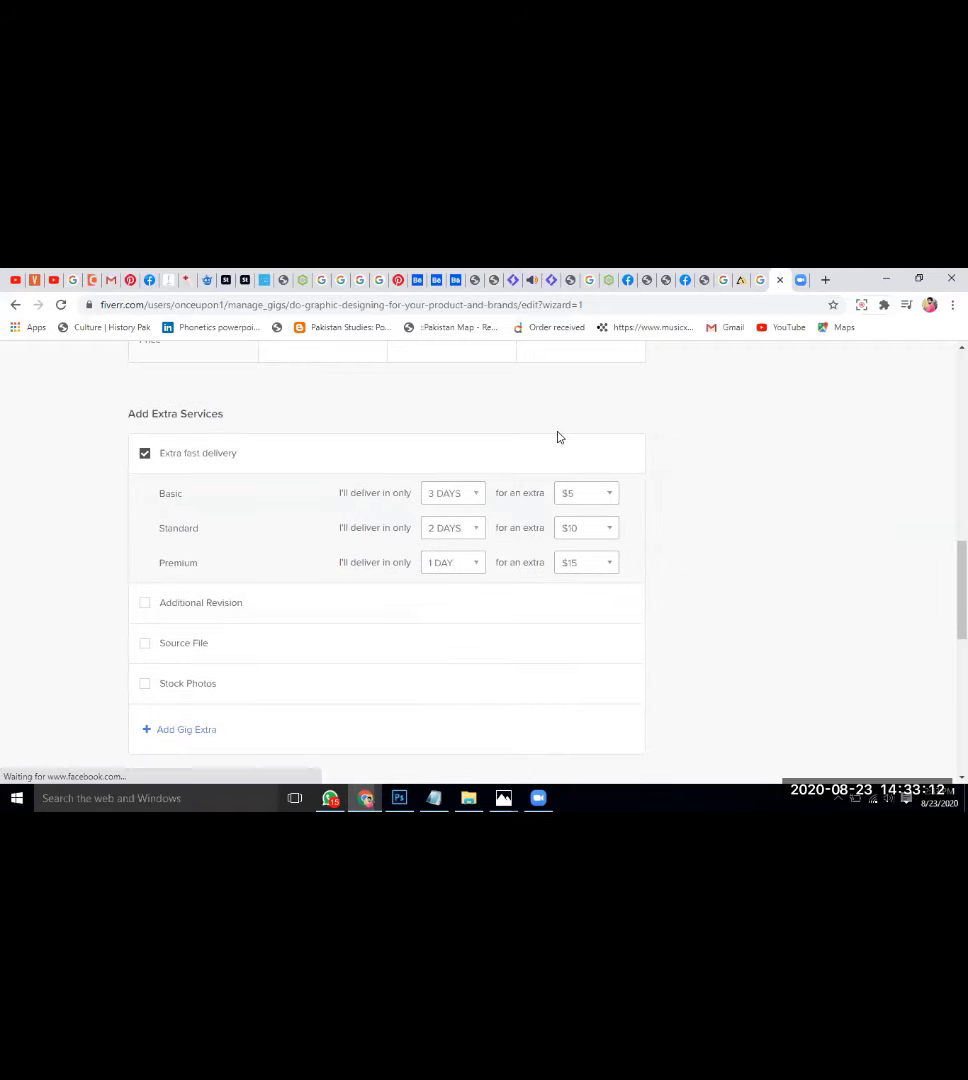
scroll(559, 437, "up", 6)
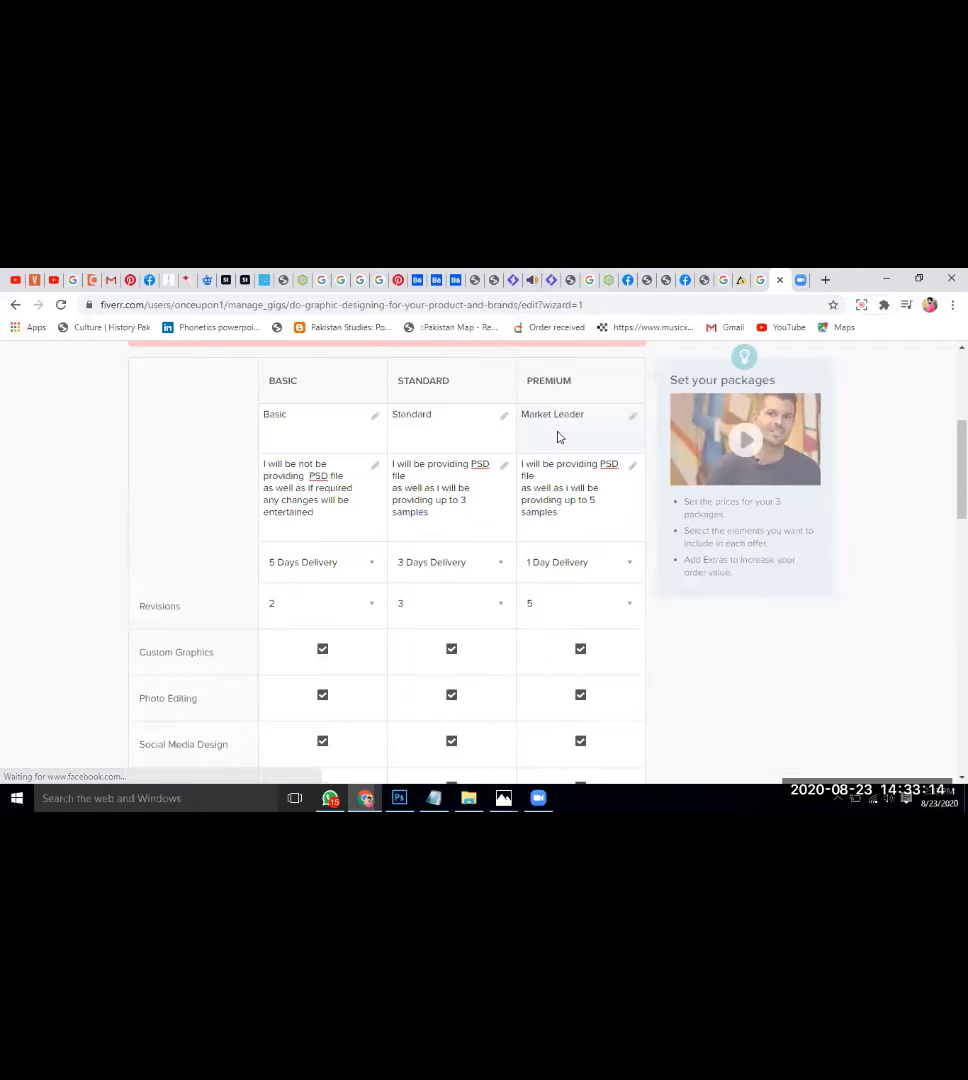
scroll(559, 437, "up", 3)
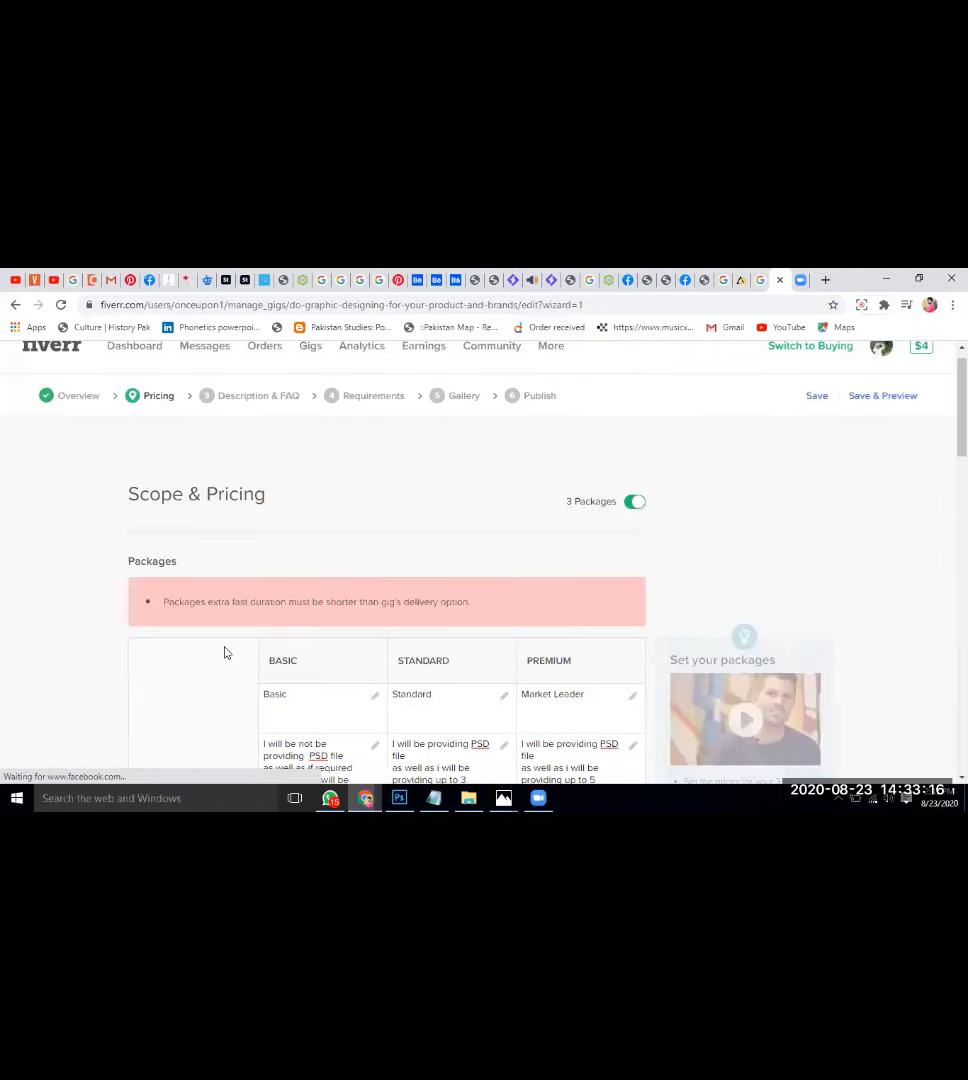
scroll(225, 652, "down", 1)
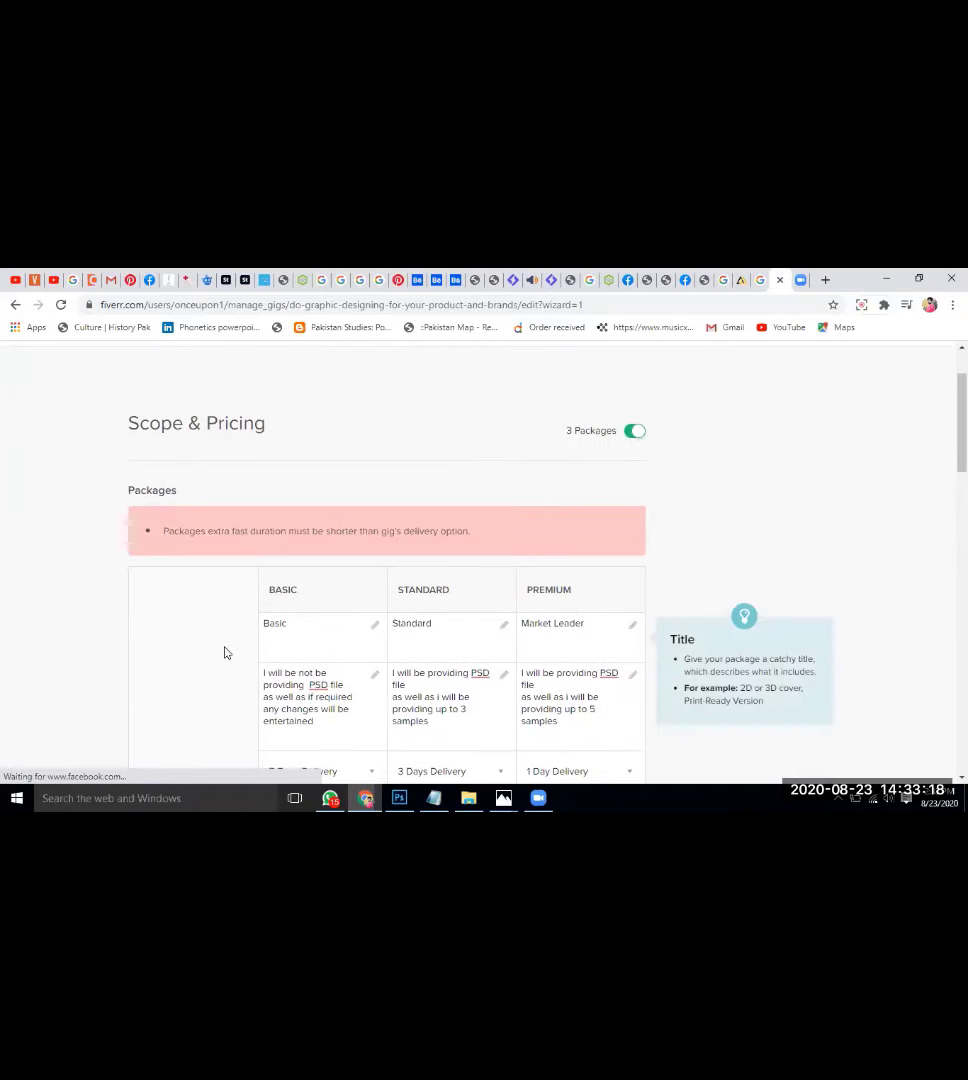
scroll(225, 652, "down", 5)
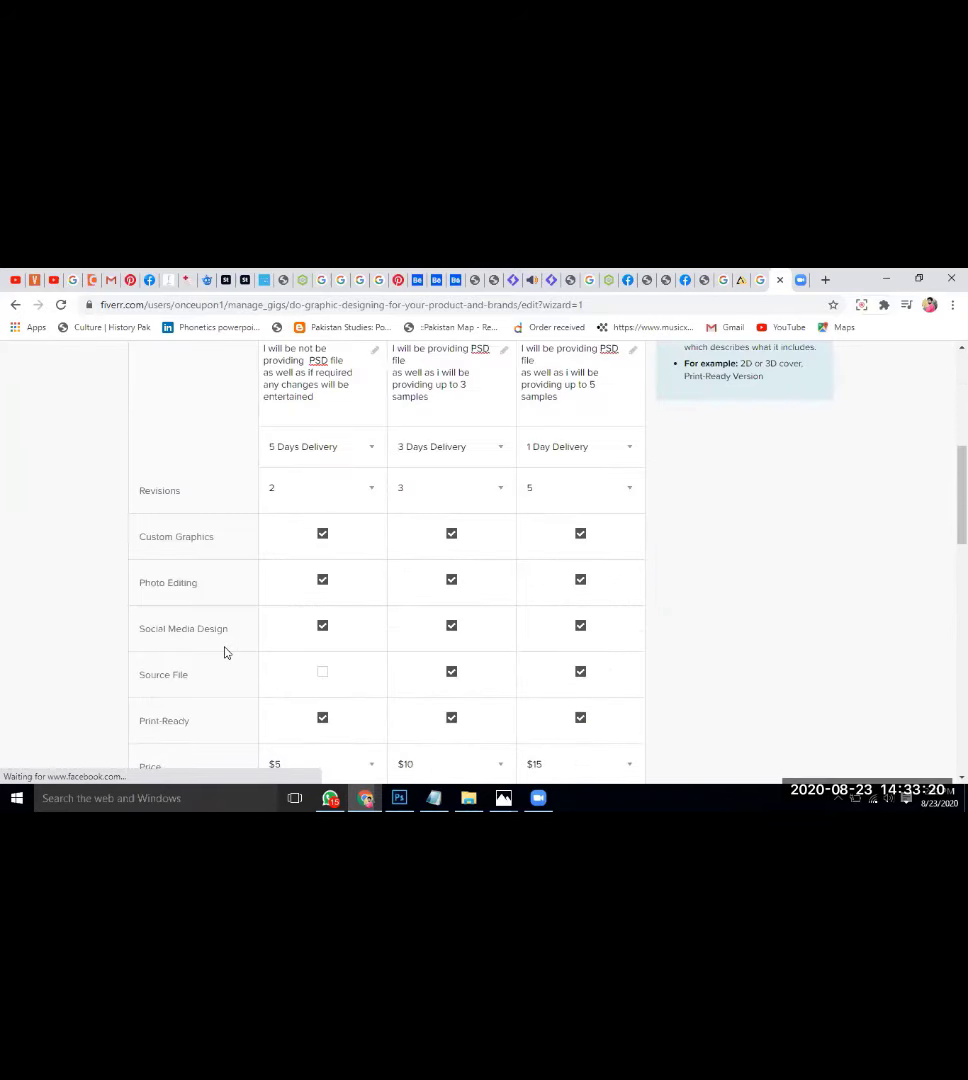
scroll(225, 652, "down", 3)
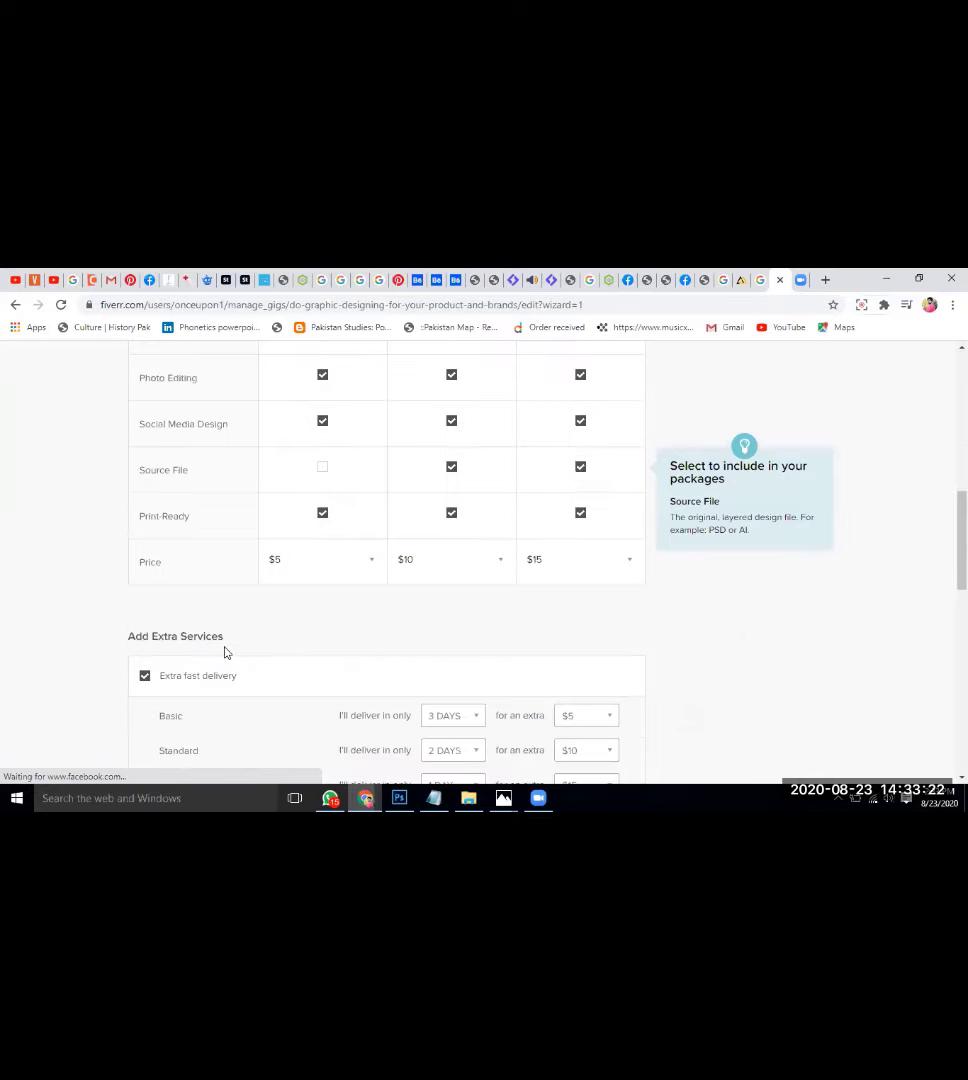
scroll(225, 652, "down", 3)
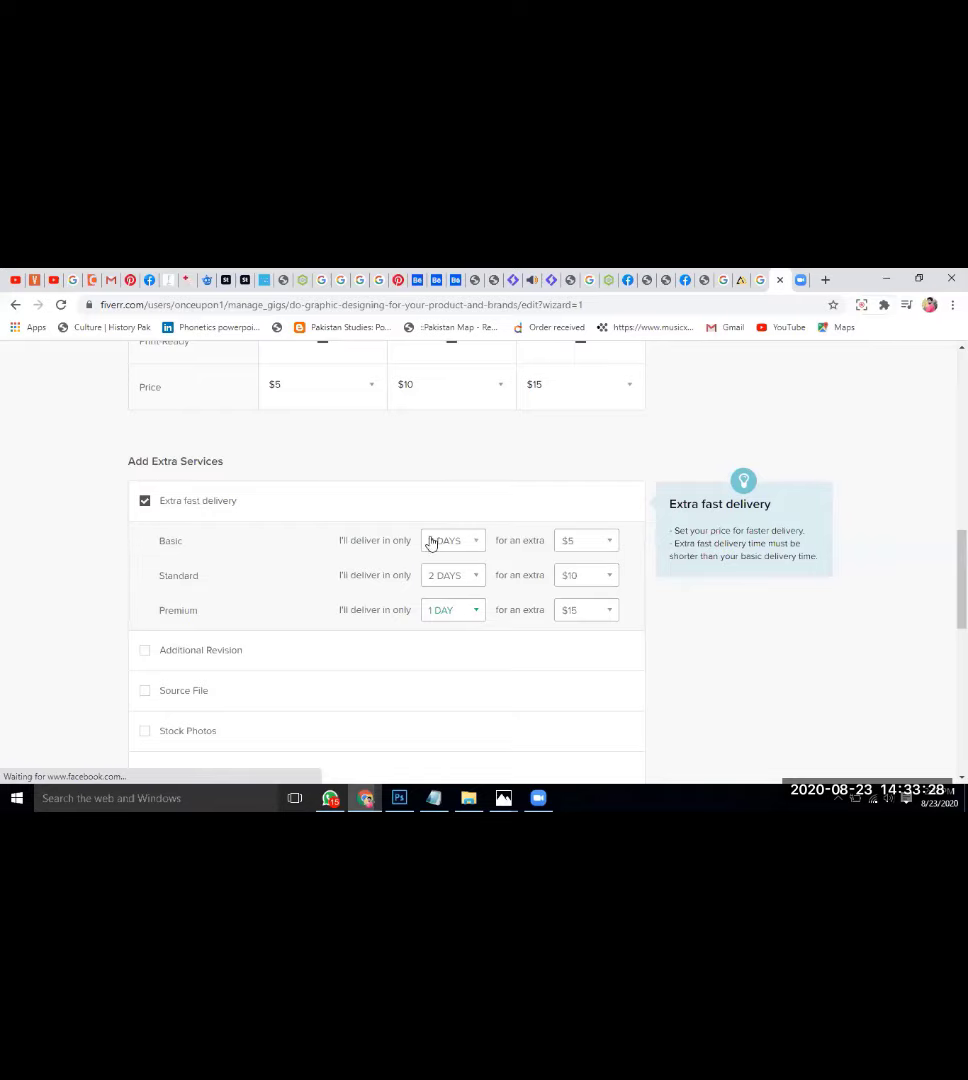
scroll(431, 489, "up", 5)
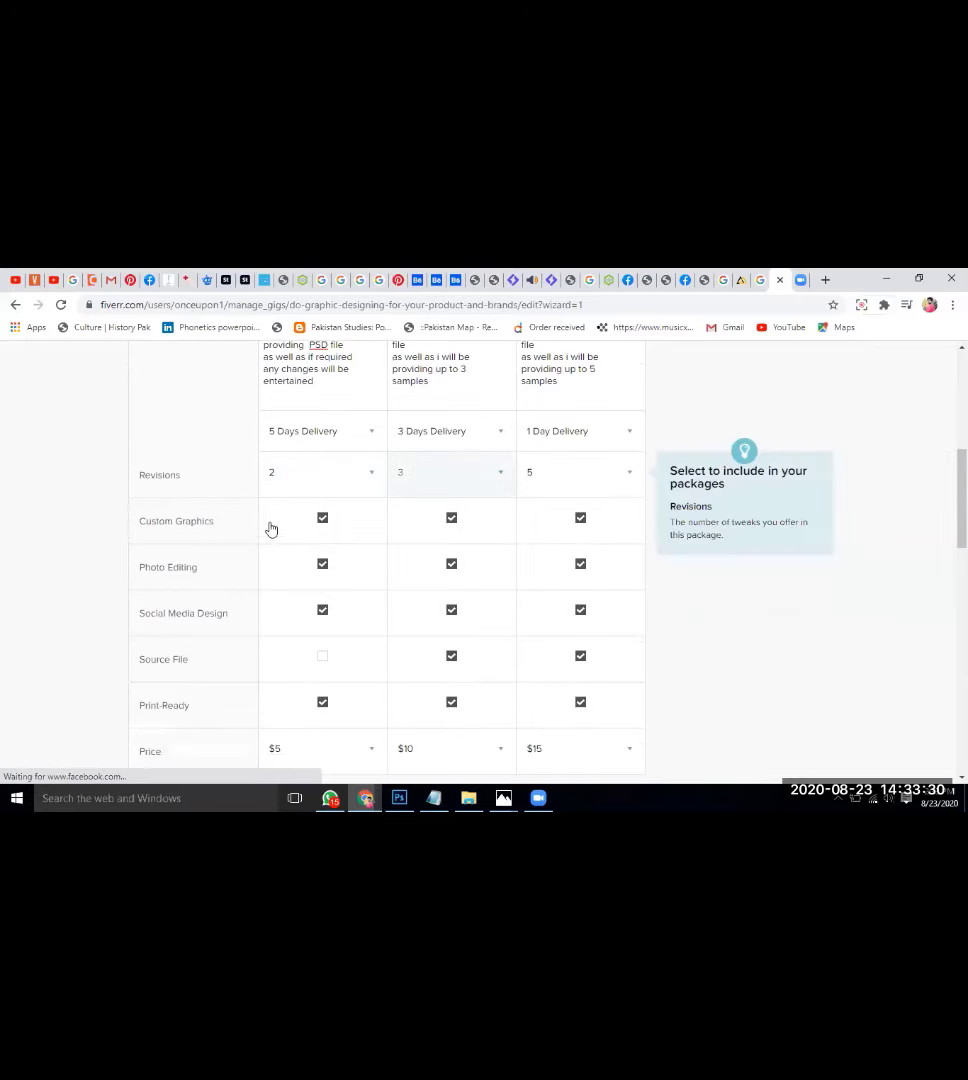
scroll(243, 508, "up", 1)
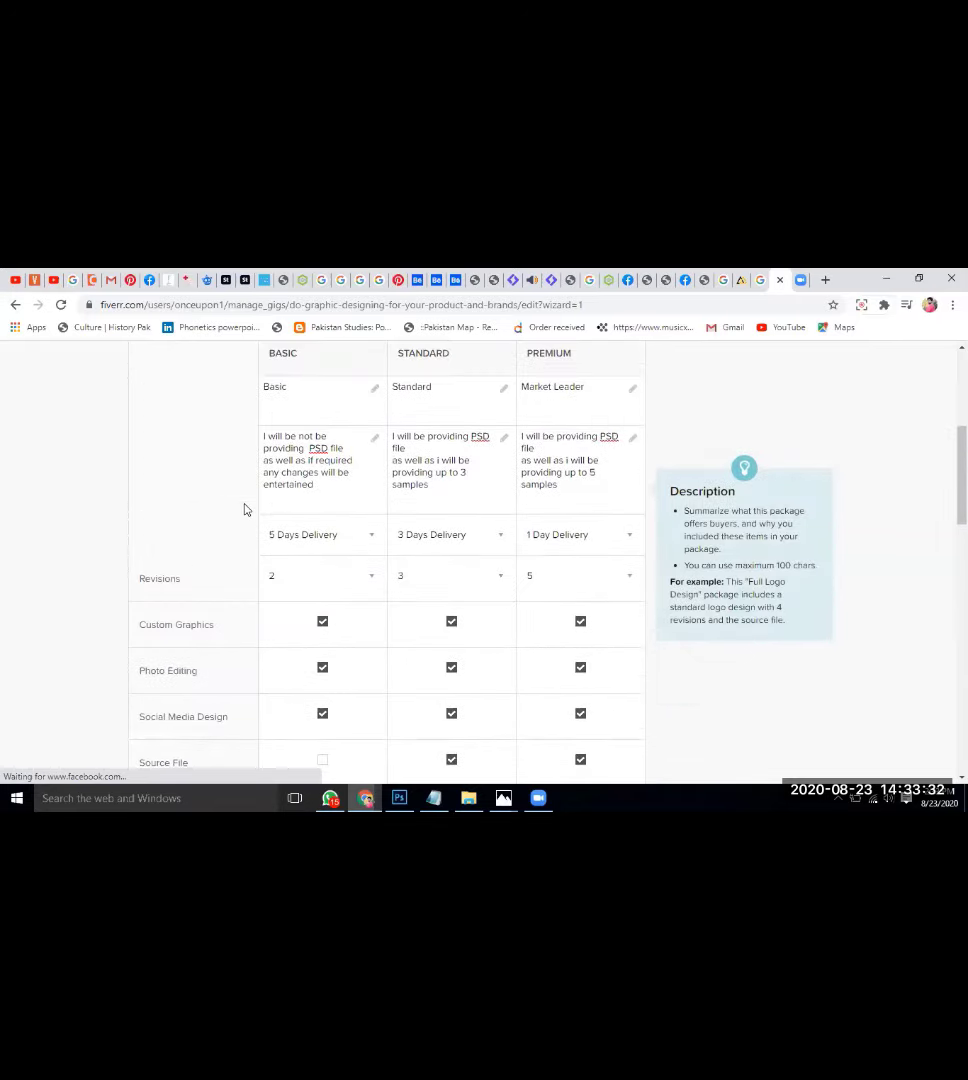
Check the packages' delivery times and the extra fast delivery settings against the error notice
scroll(244, 510, "down", 1)
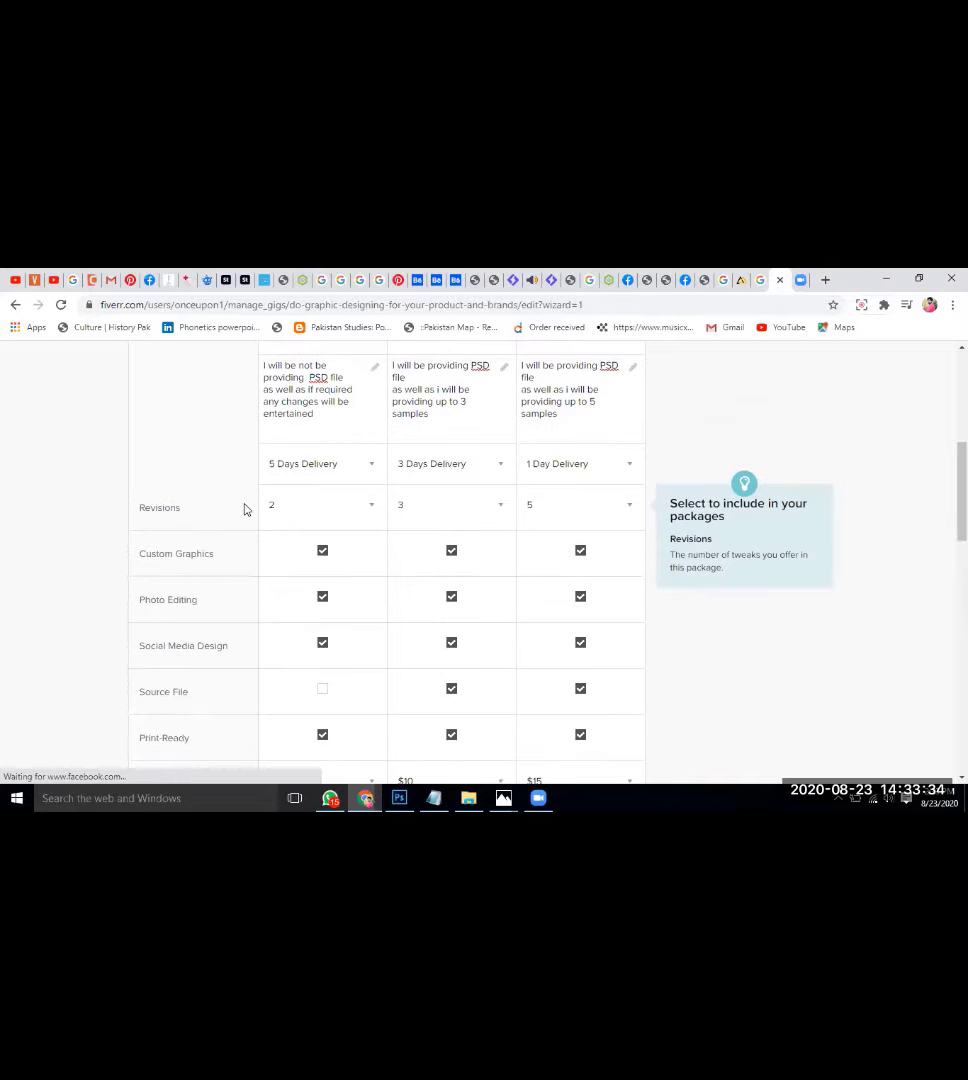
scroll(244, 510, "down", 6)
scroll(245, 510, "down", 4)
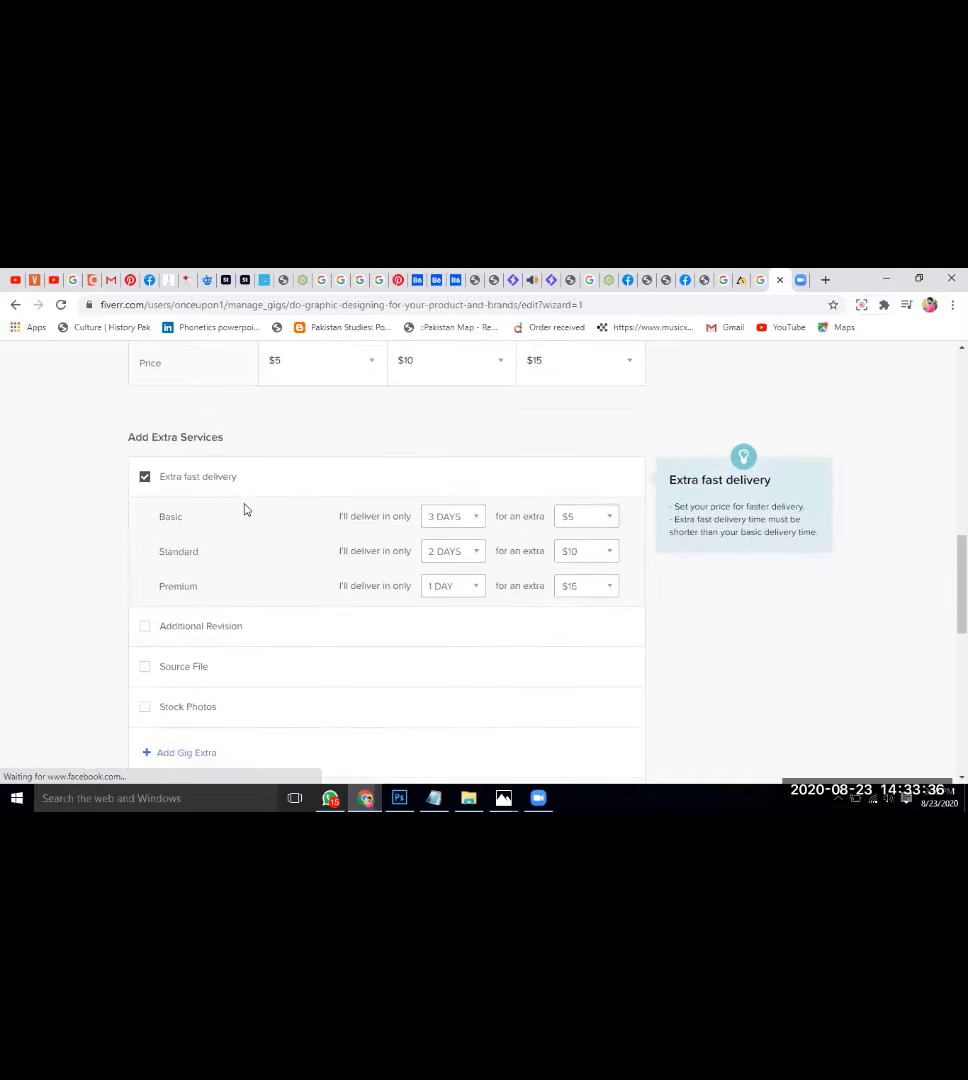
scroll(245, 510, "up", 8)
scroll(245, 510, "up", 8)
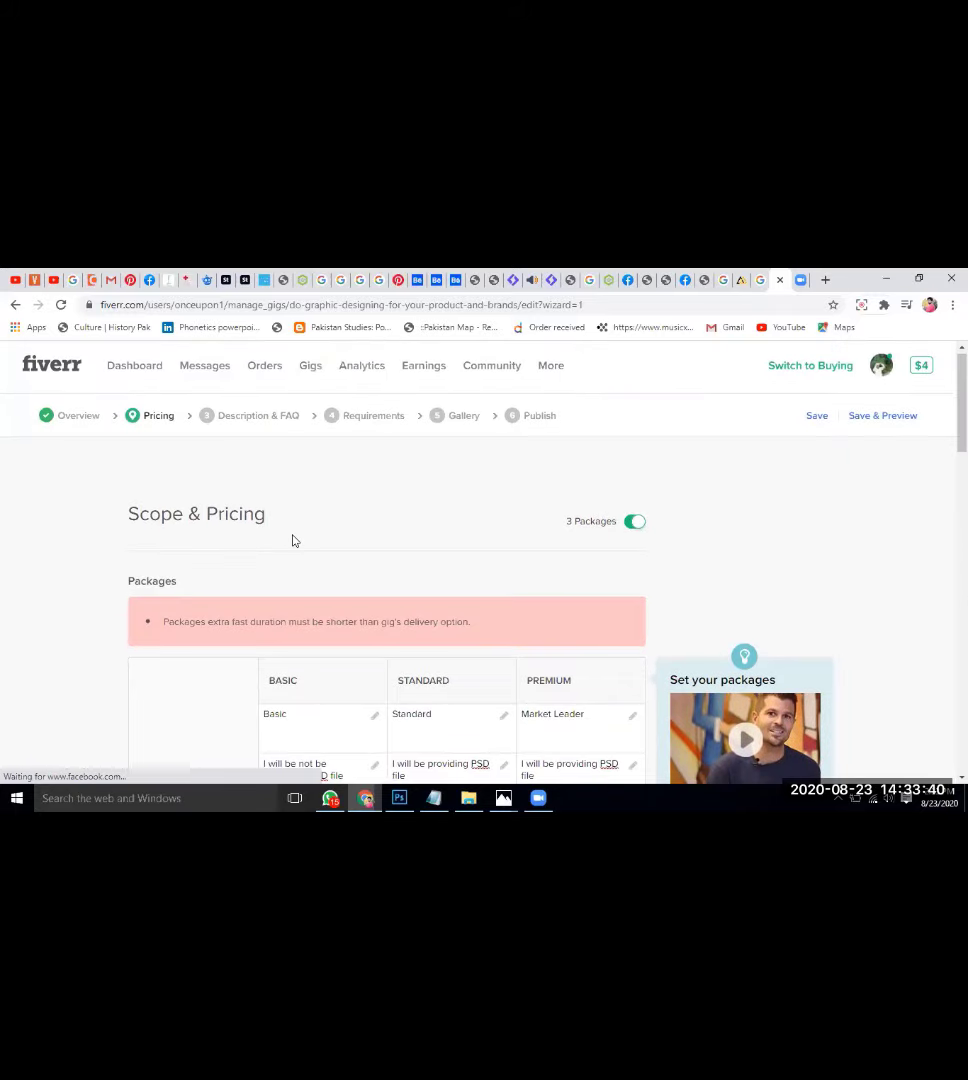
Set the extra fast delivery time to 2 days for Basic and 1 day for Standard, and try to save and continue
scroll(293, 540, "down", 1)
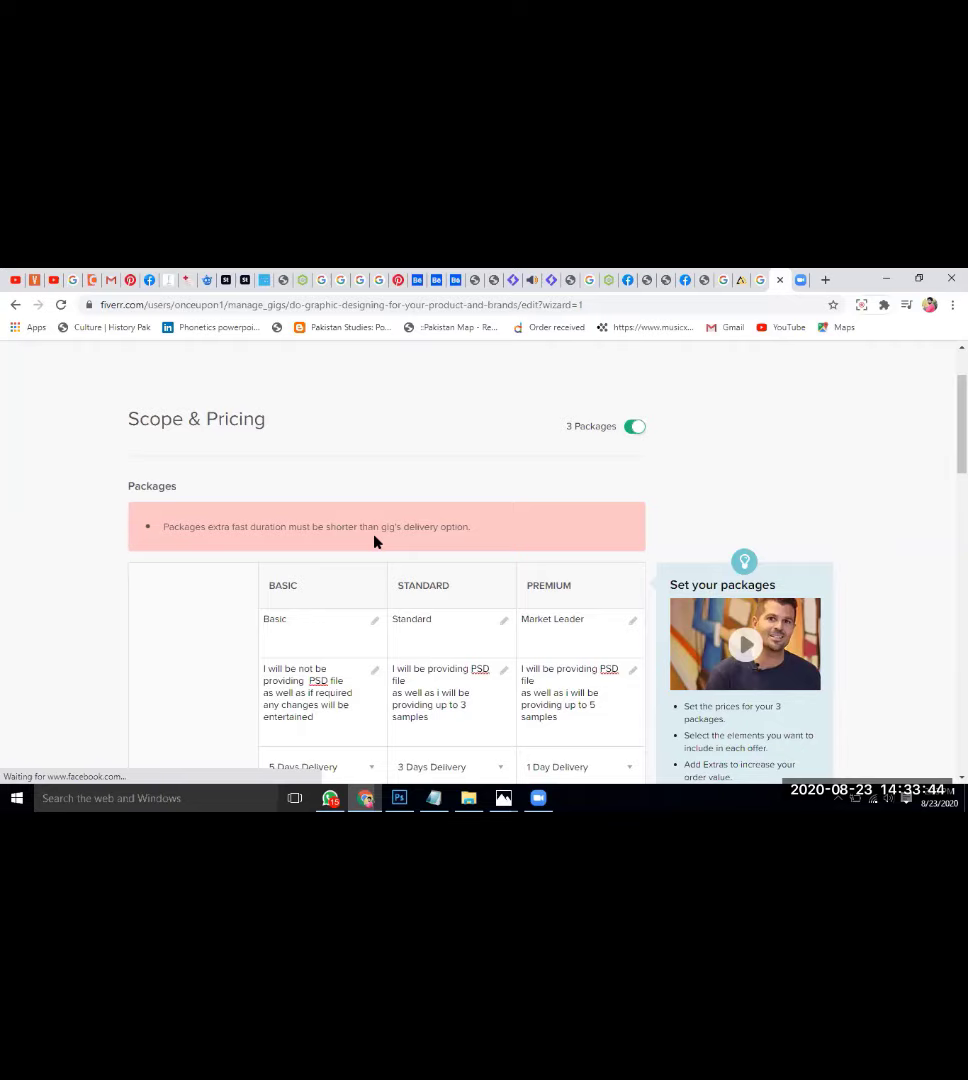
scroll(375, 541, "down", 4)
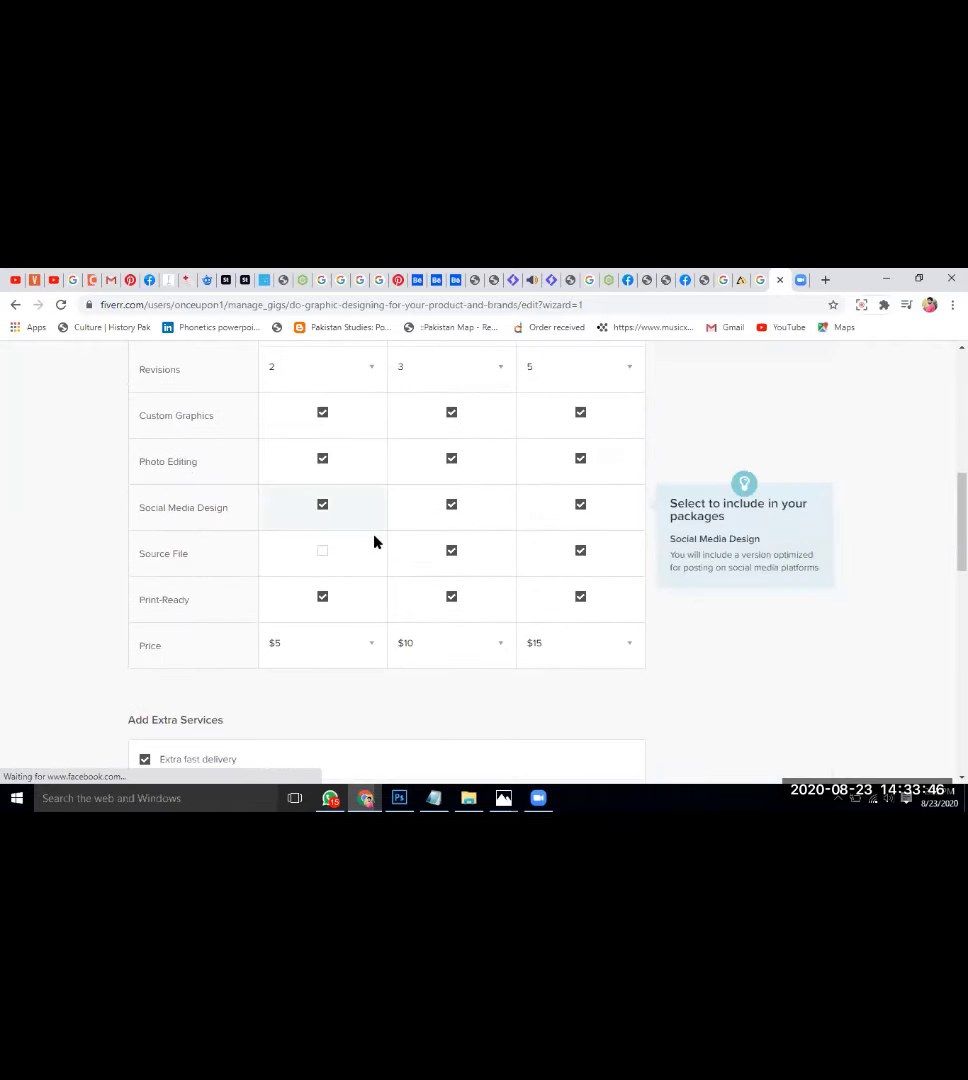
scroll(455, 419, "down", 4)
left_click(458, 410)
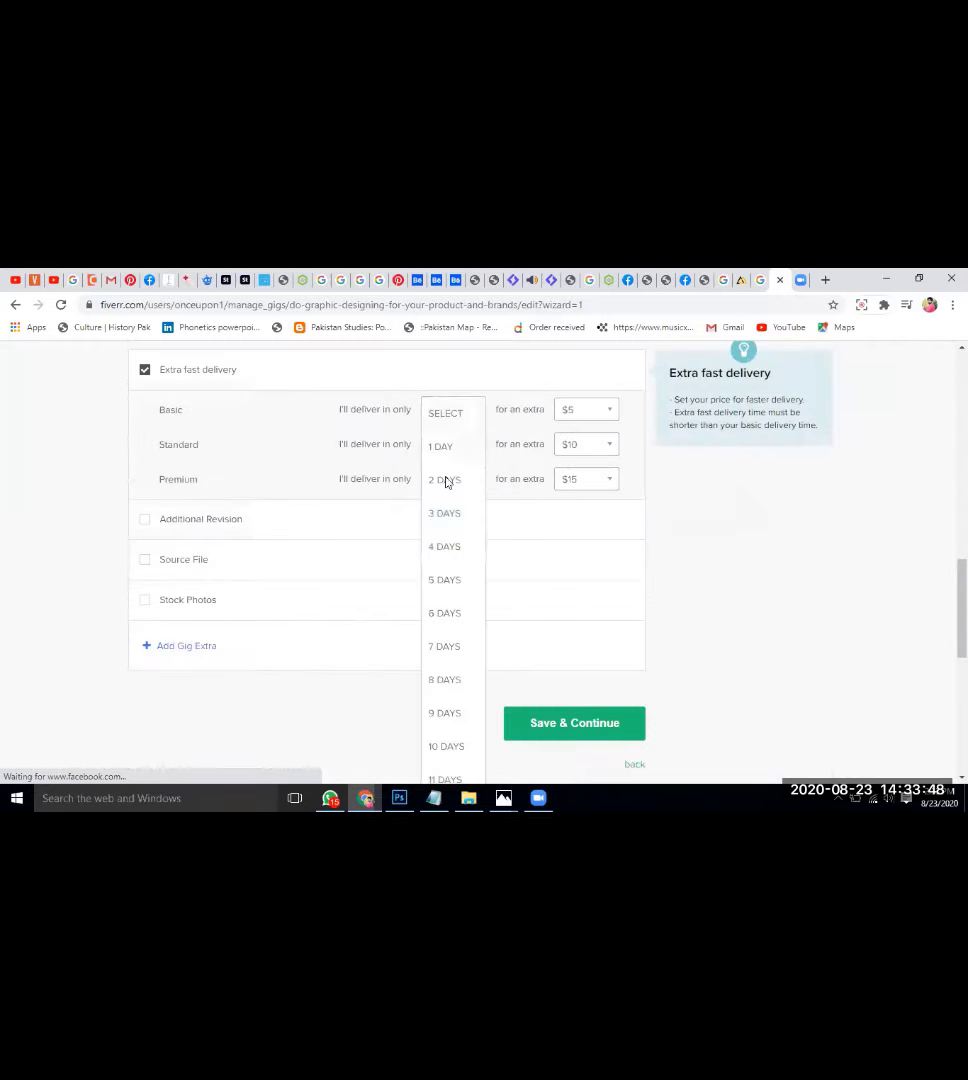
left_click(447, 481)
left_click(445, 446)
left_click(445, 479)
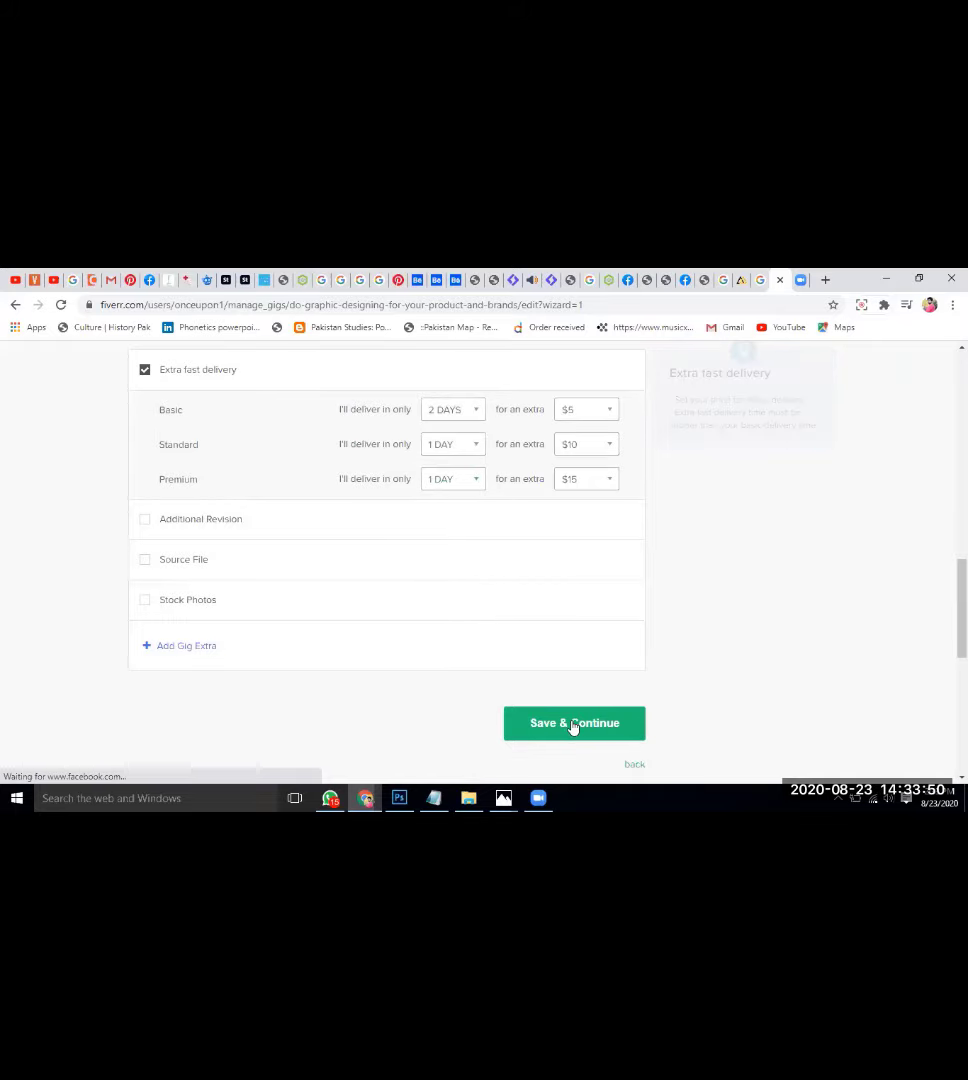
scroll(573, 724, "up", 5)
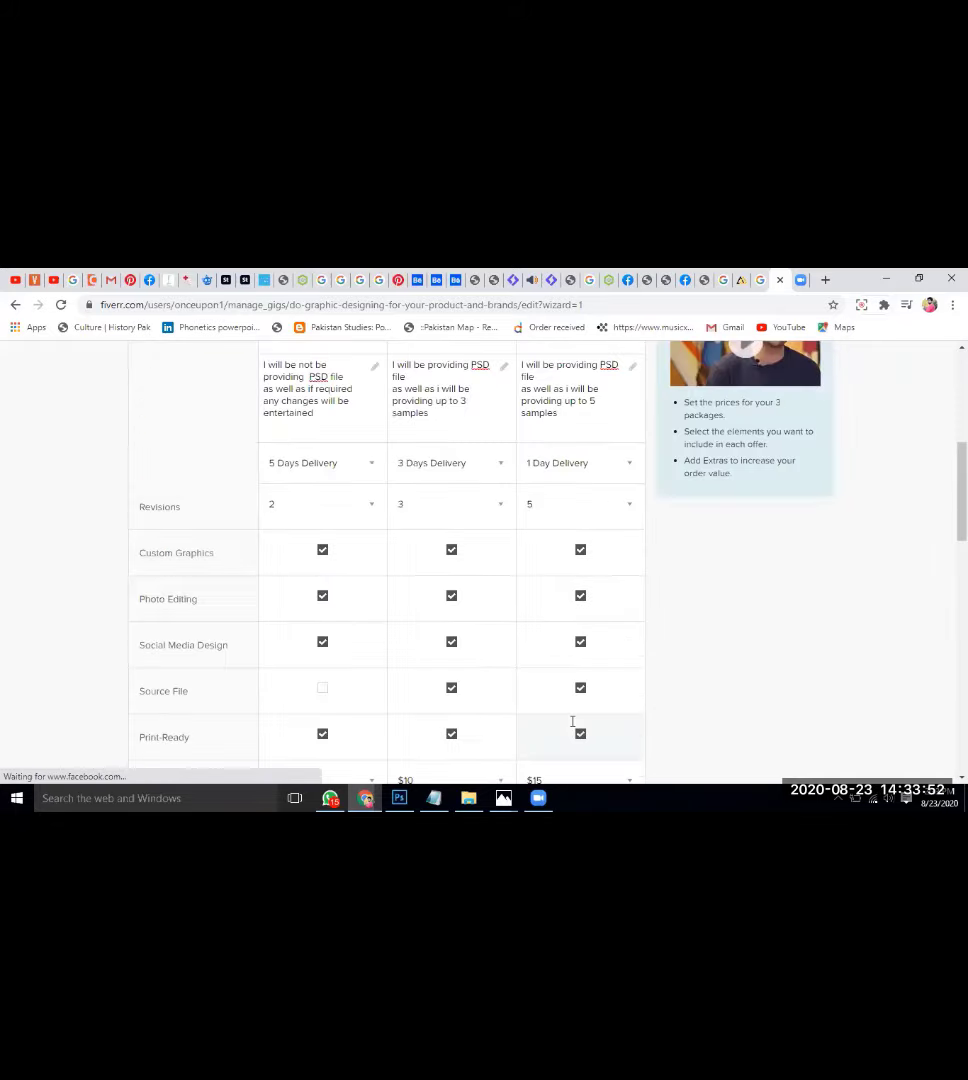
scroll(572, 721, "up", 4)
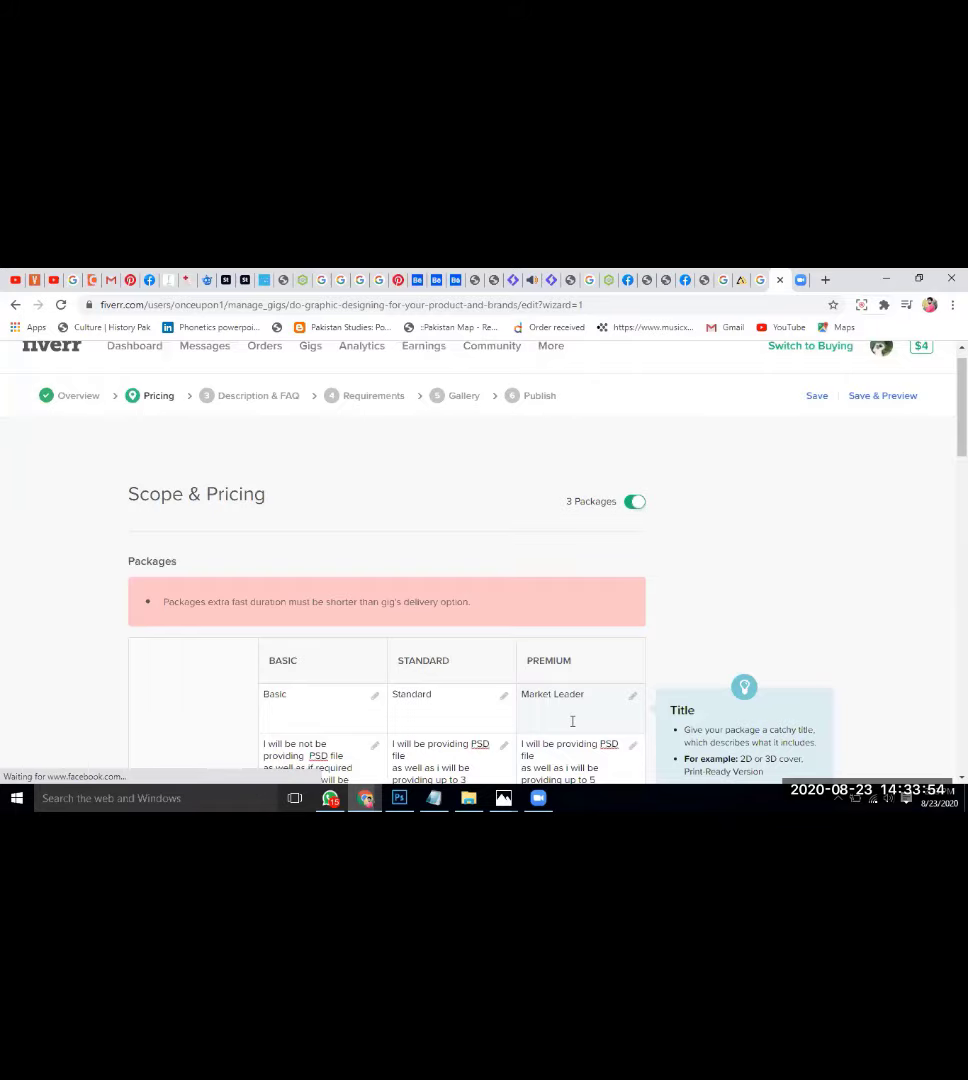
Turn off the Extra fast delivery service and try to save the pricing page and continue
scroll(180, 480, "down", 10)
left_click(145, 458)
scroll(606, 460, "down", 1)
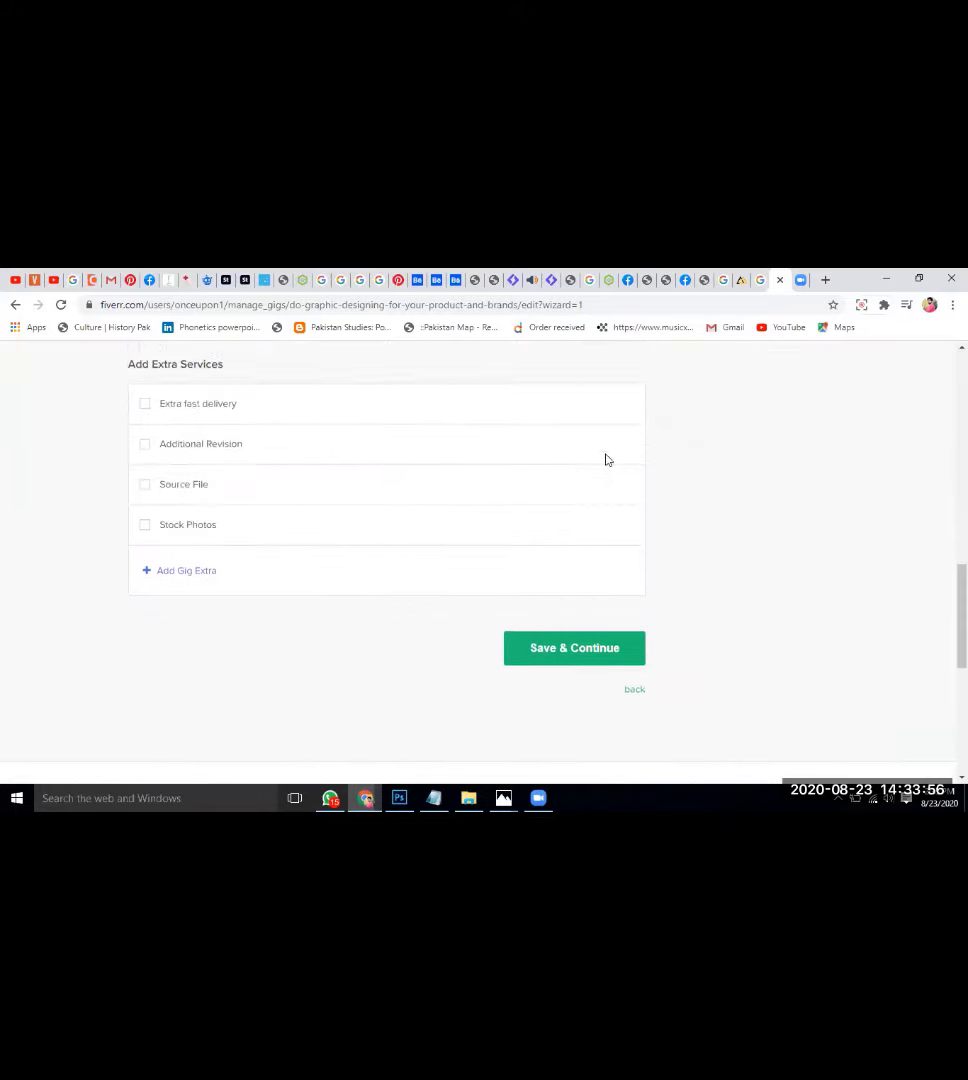
scroll(604, 530, "down", 2)
scroll(573, 489, "down", 2)
scroll(563, 433, "up", 2)
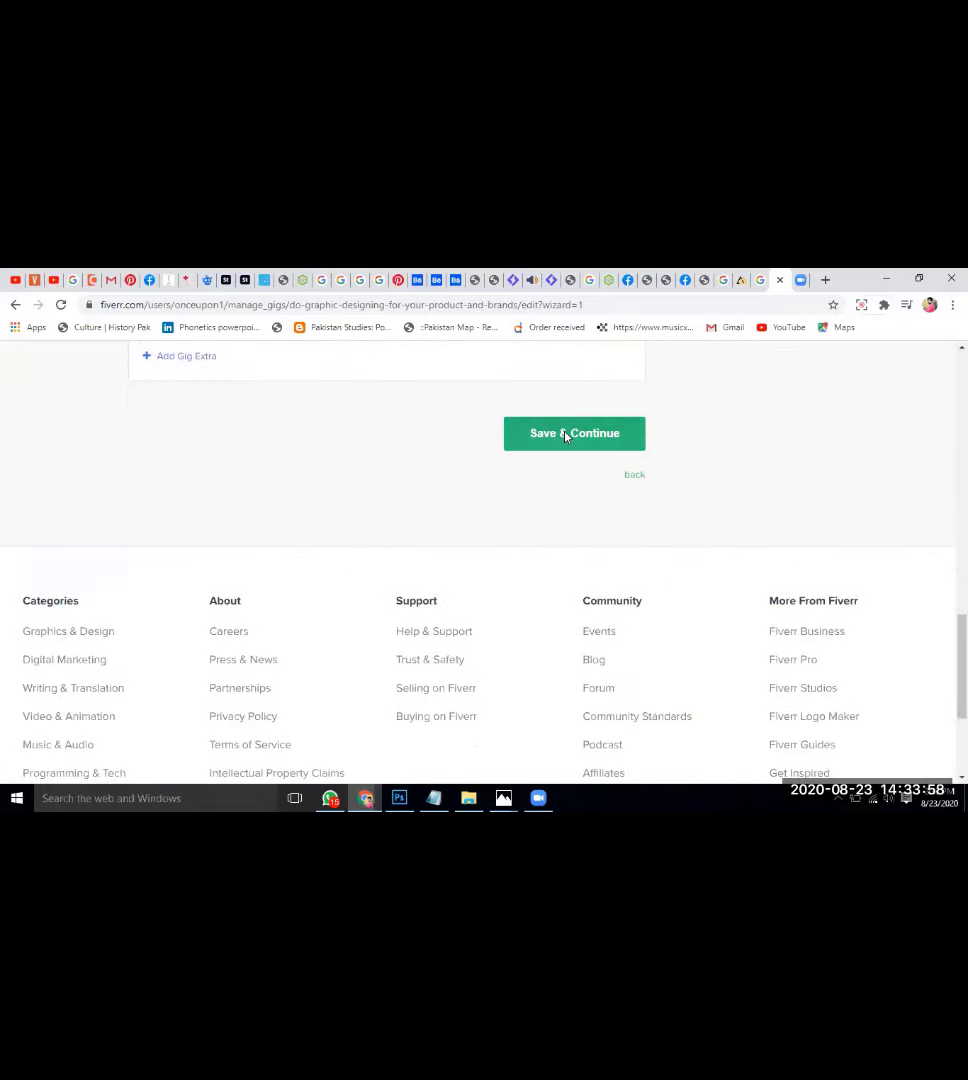
left_click(563, 433)
scroll(565, 437, "up", 2)
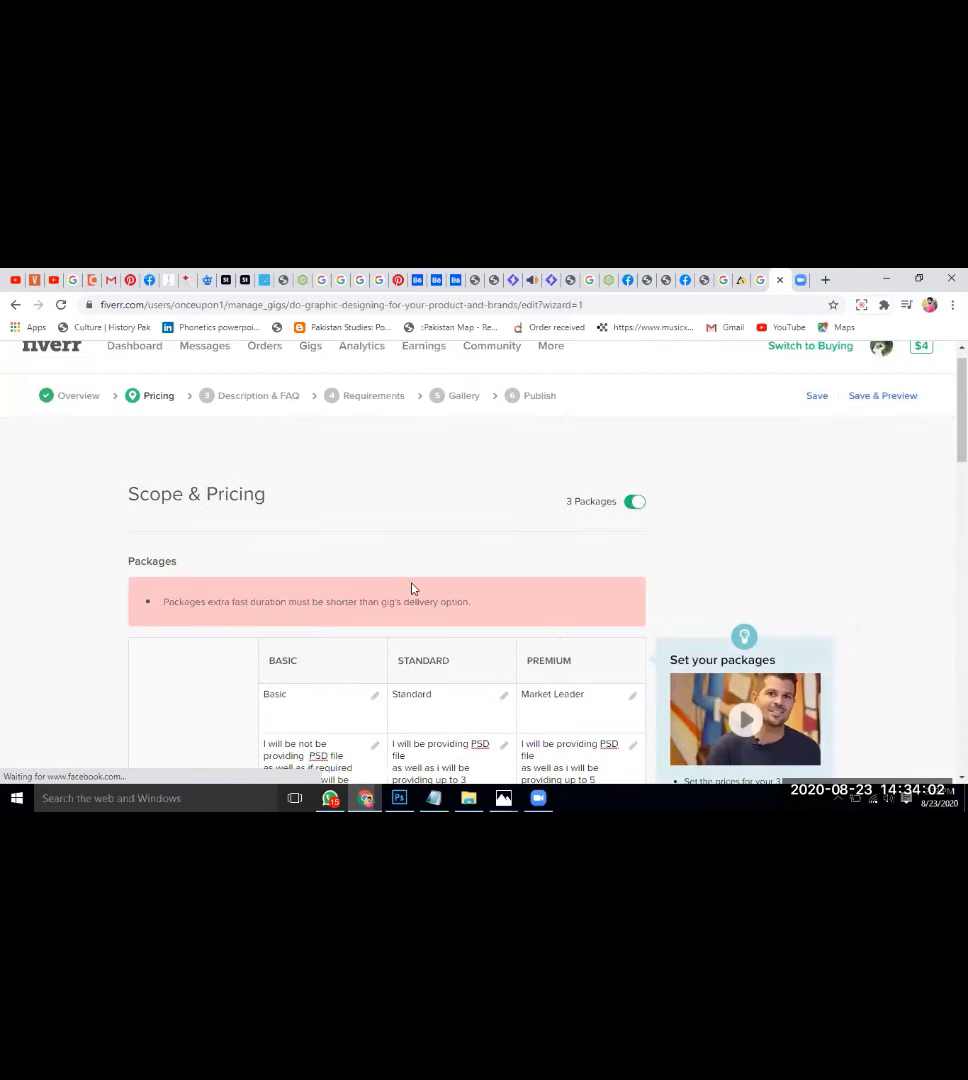
Examine the extra fast duration error notice, the packages' delivery times and features, and the extra services list
left_click_drag(246, 597, 411, 589)
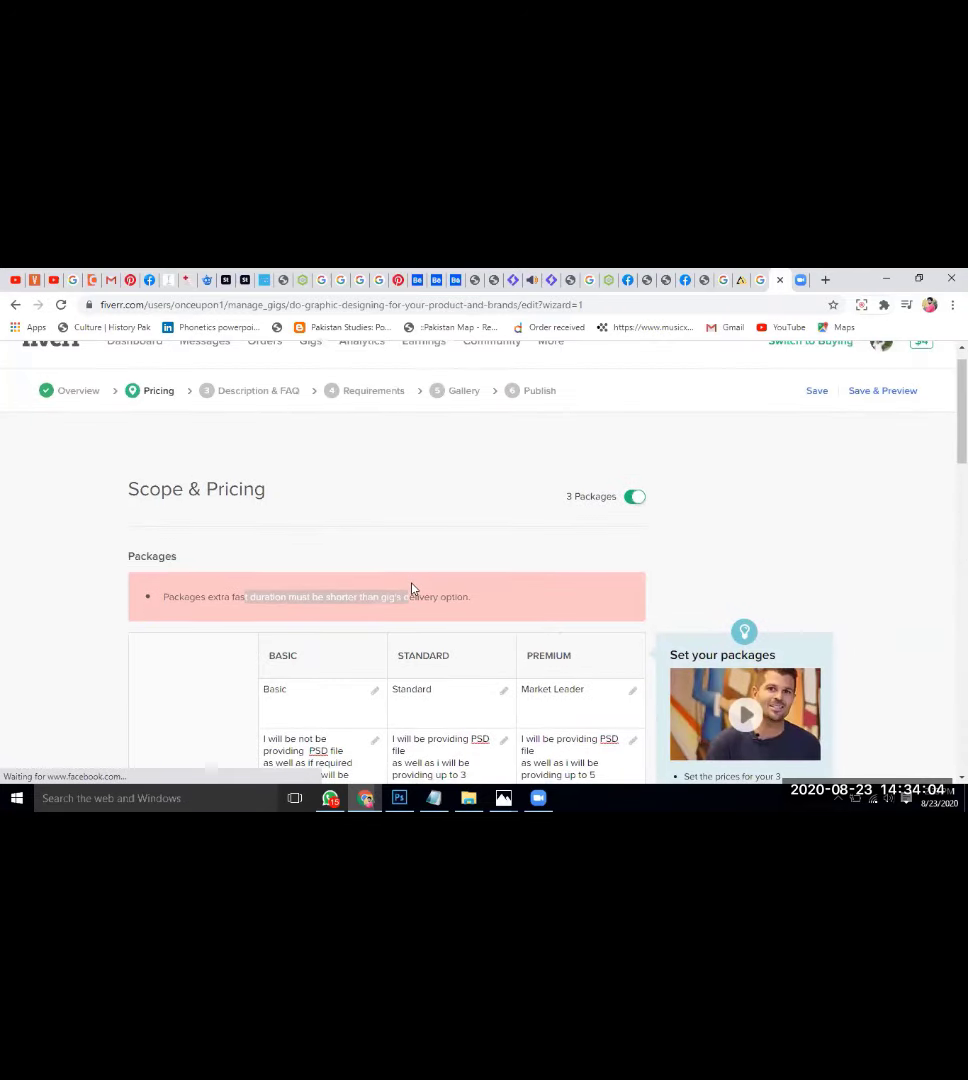
scroll(411, 589, "down", 5)
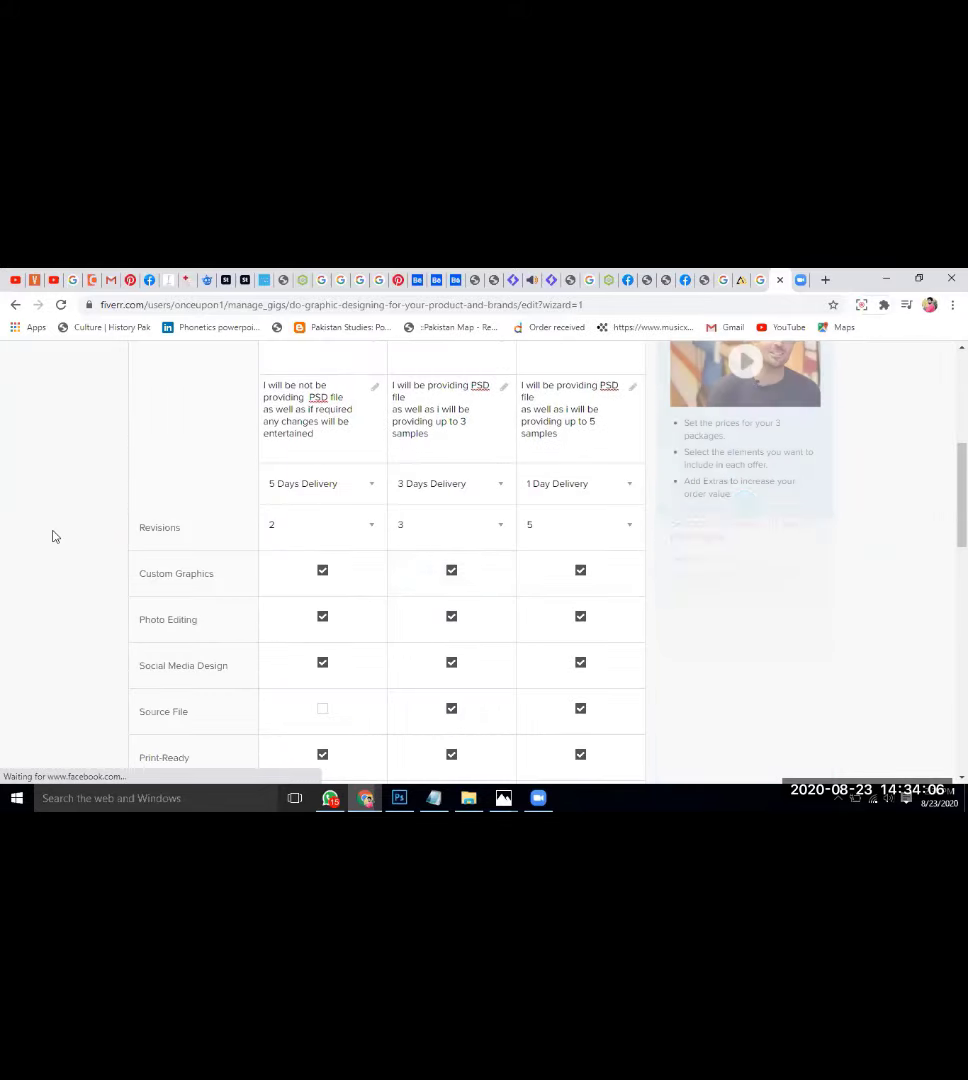
scroll(55, 537, "down", 3)
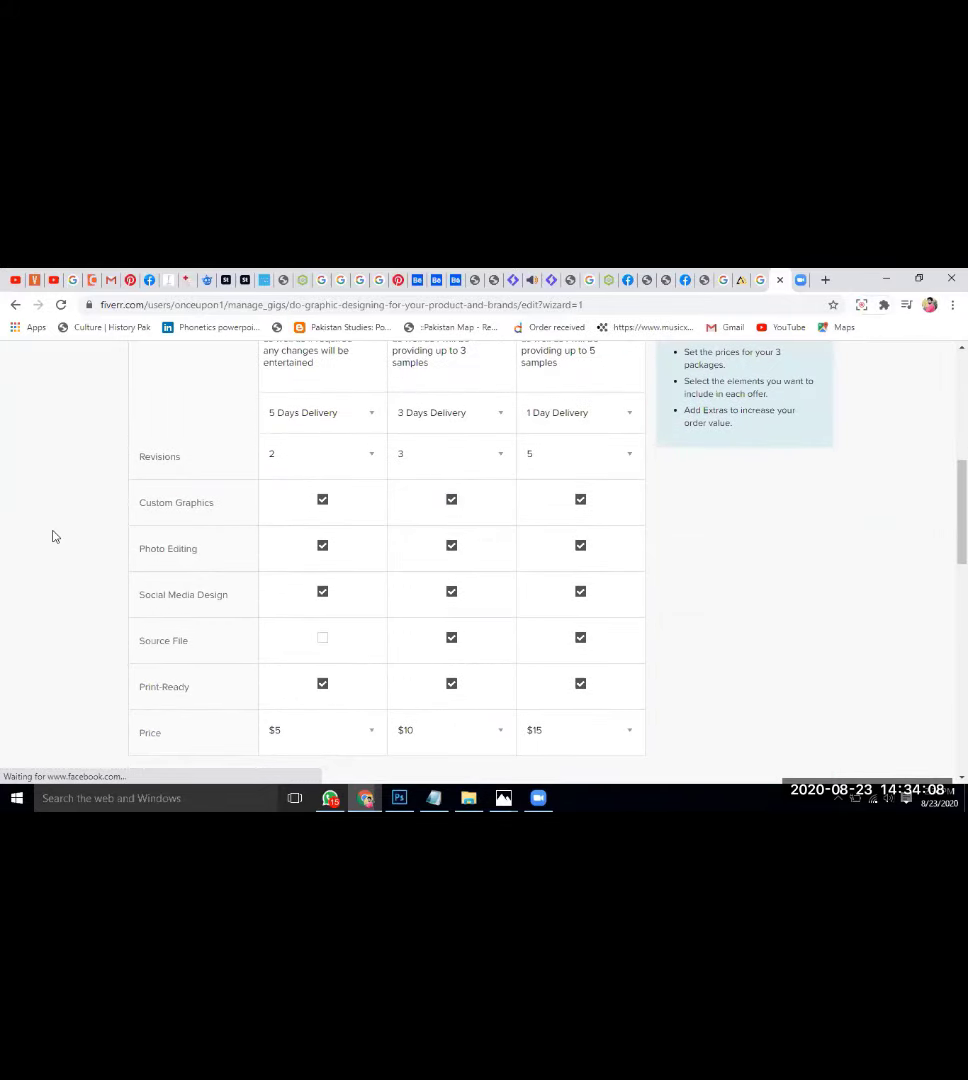
scroll(55, 537, "down", 2)
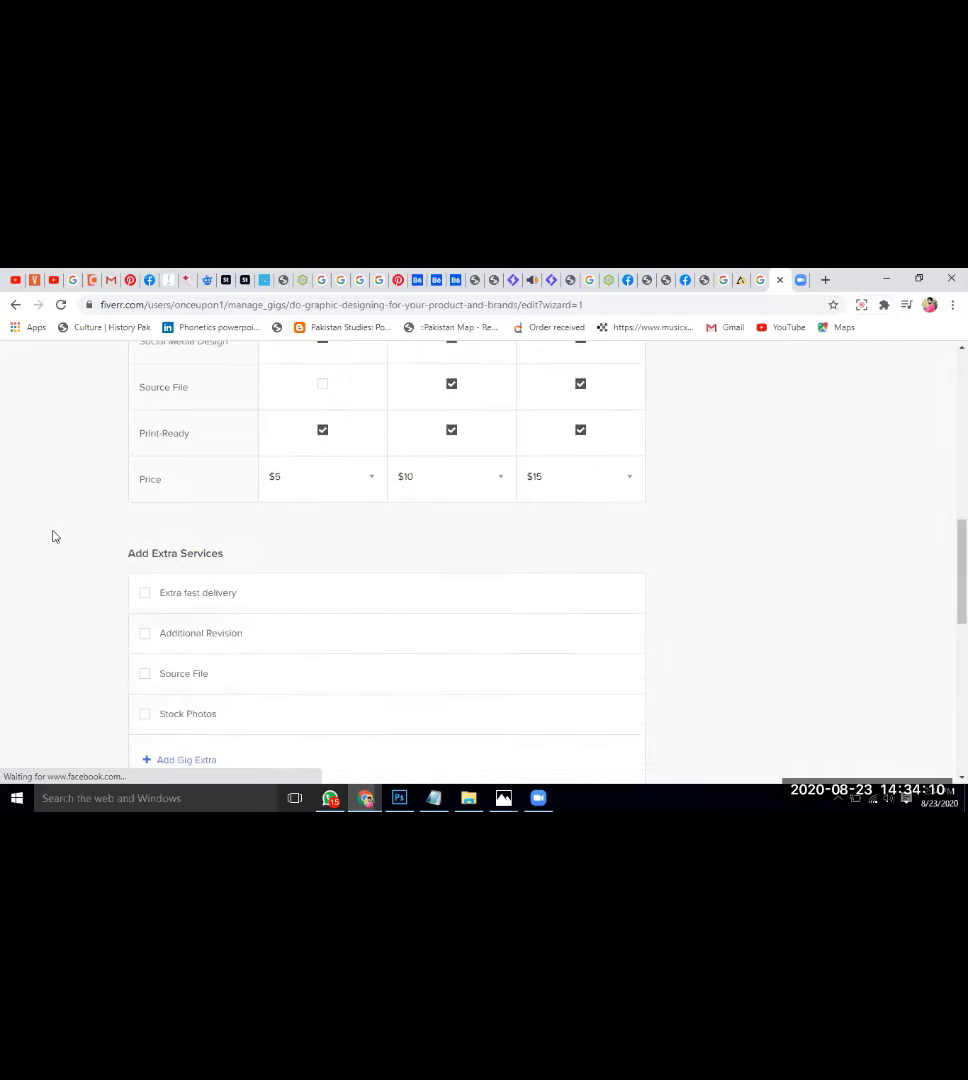
scroll(55, 537, "up", 4)
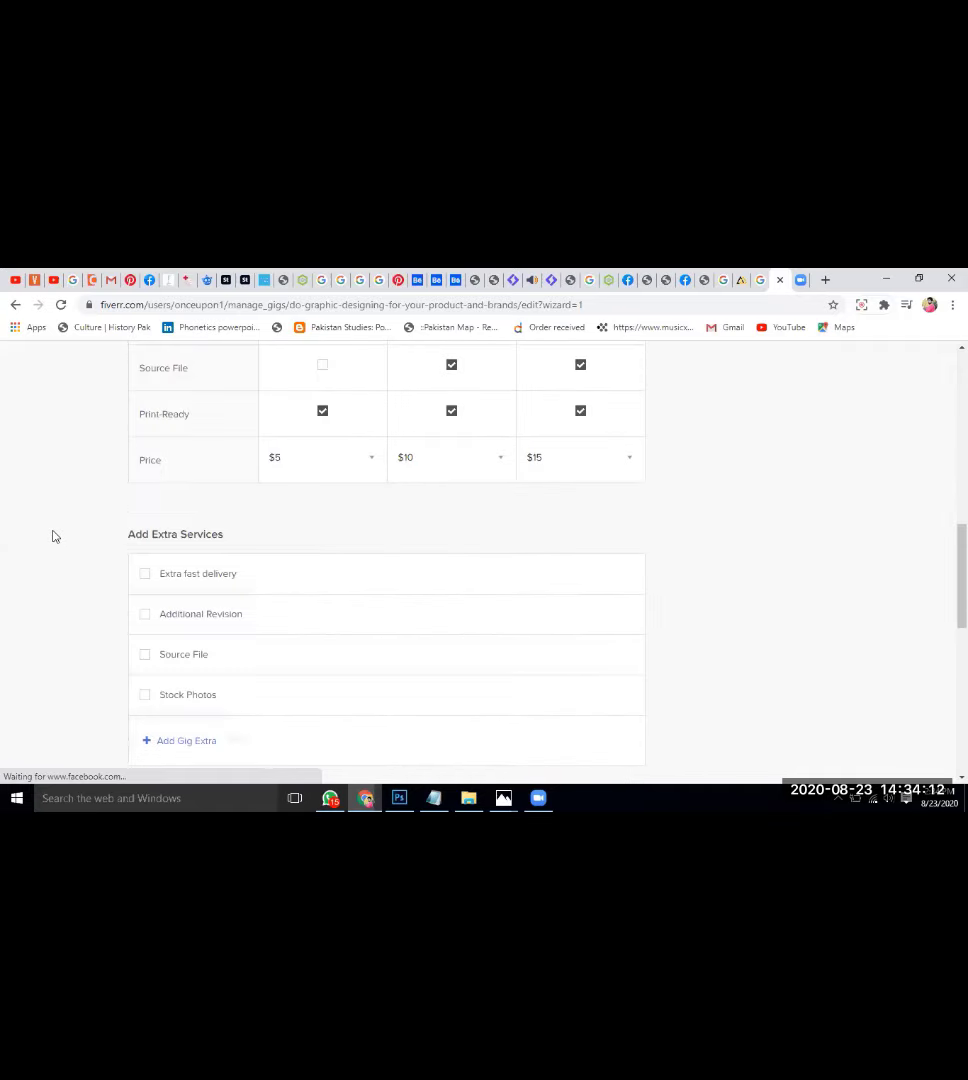
scroll(55, 537, "up", 2)
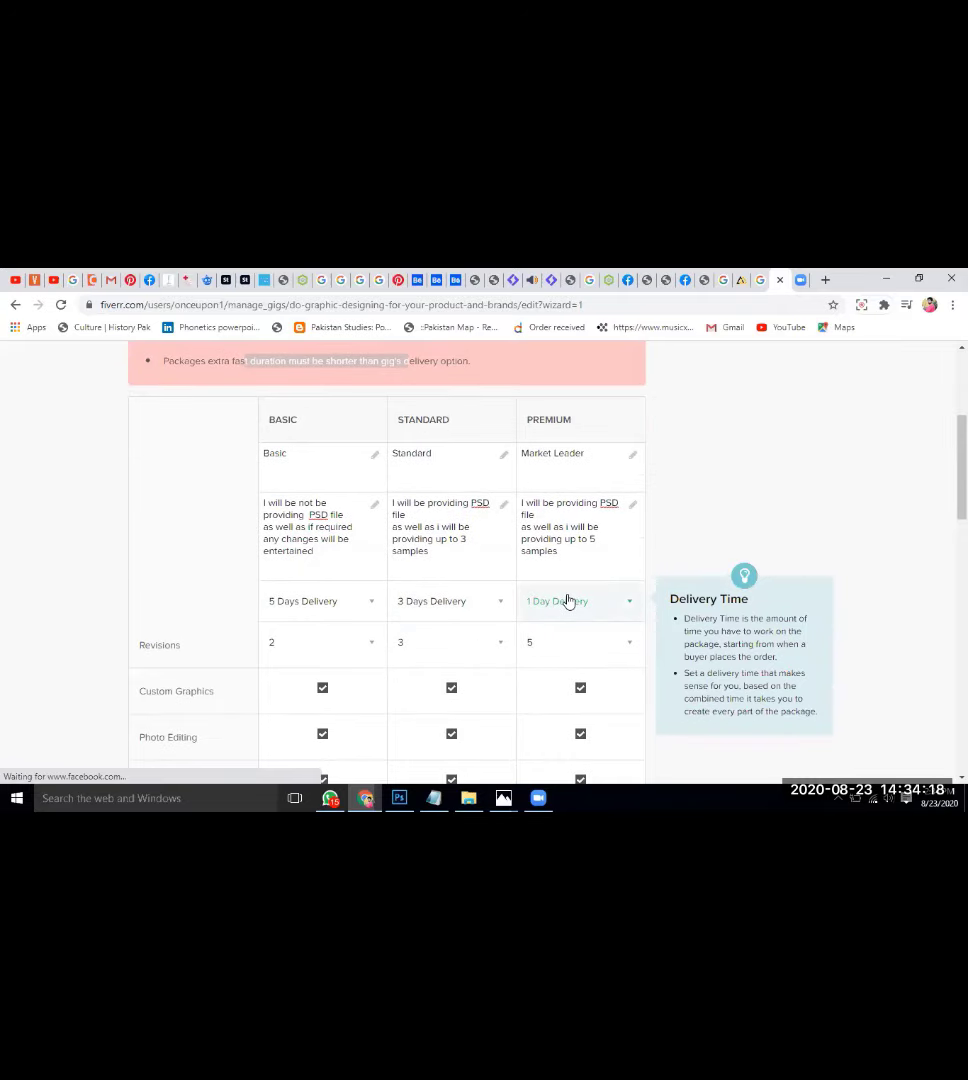
left_click(402, 358)
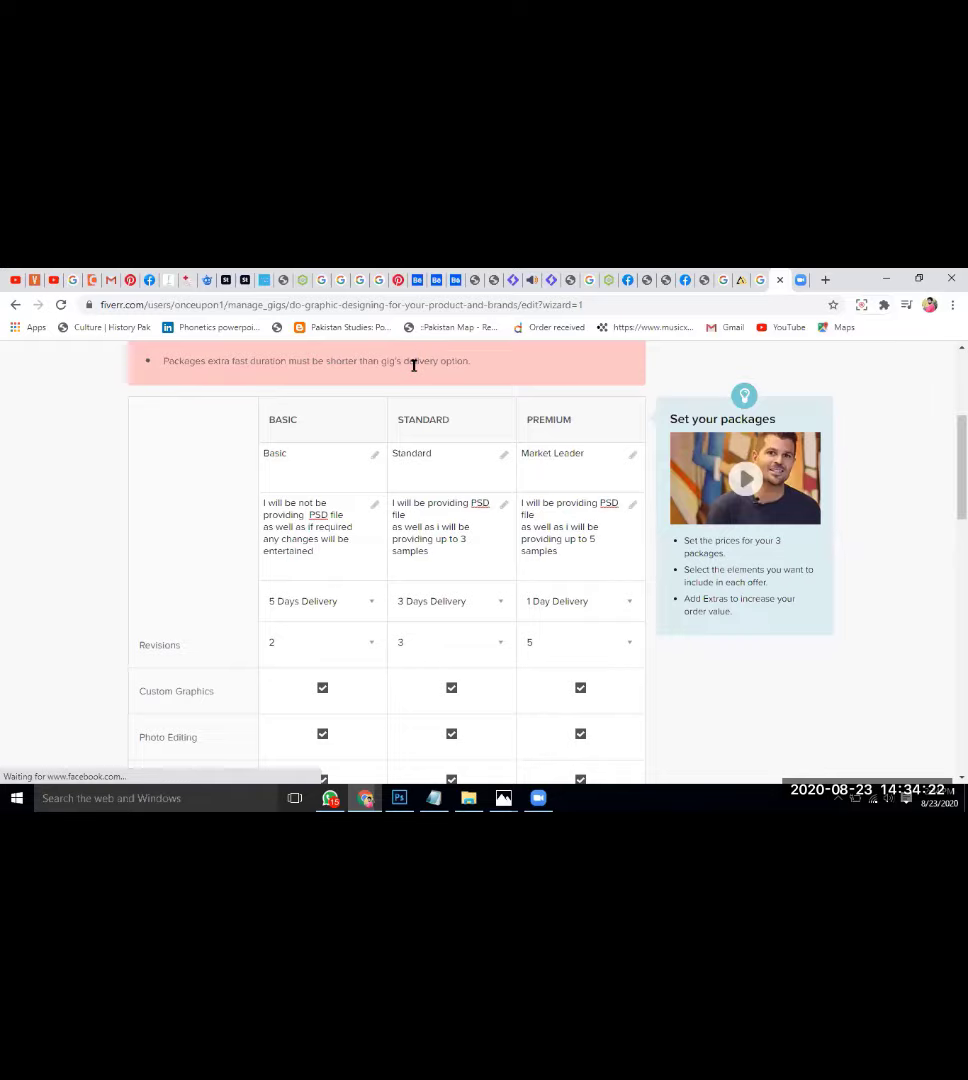
scroll(413, 366, "up", 1)
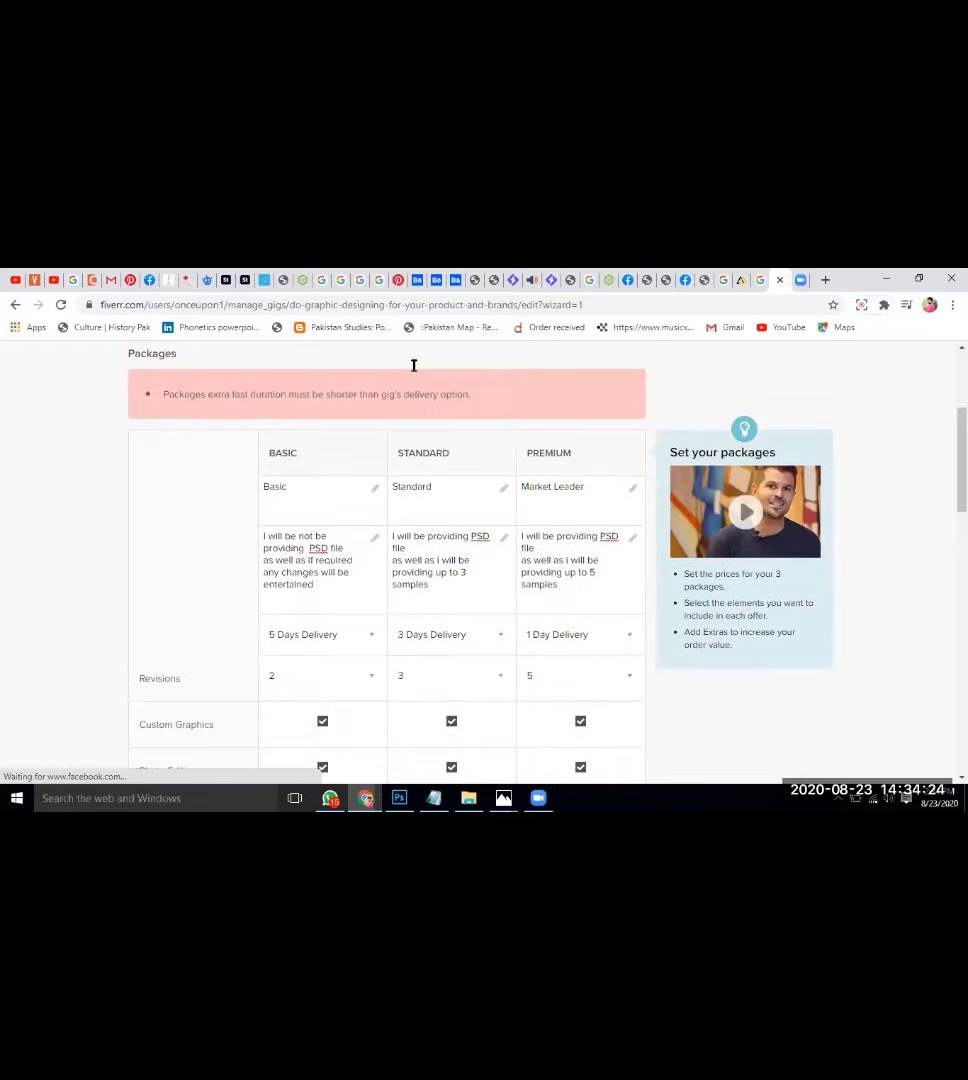
scroll(413, 366, "down", 8)
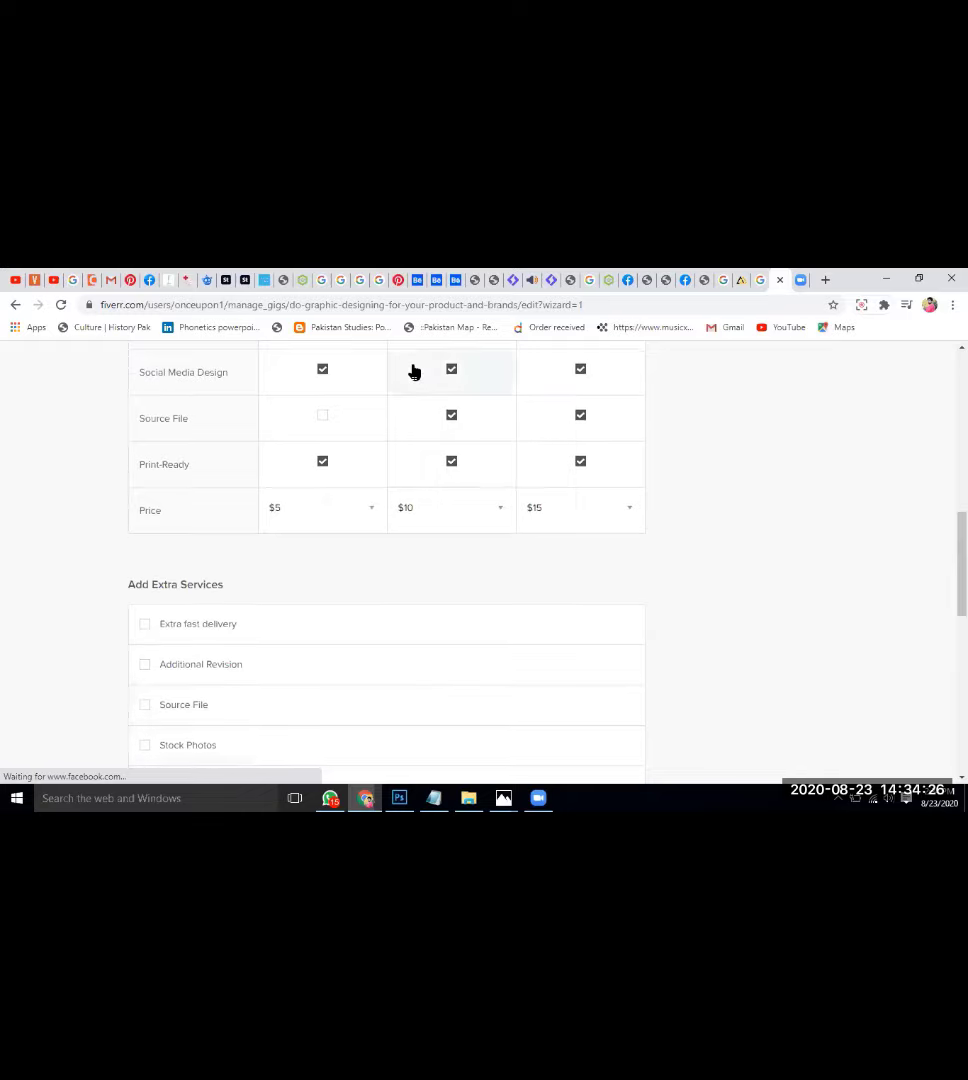
scroll(413, 368, "down", 2)
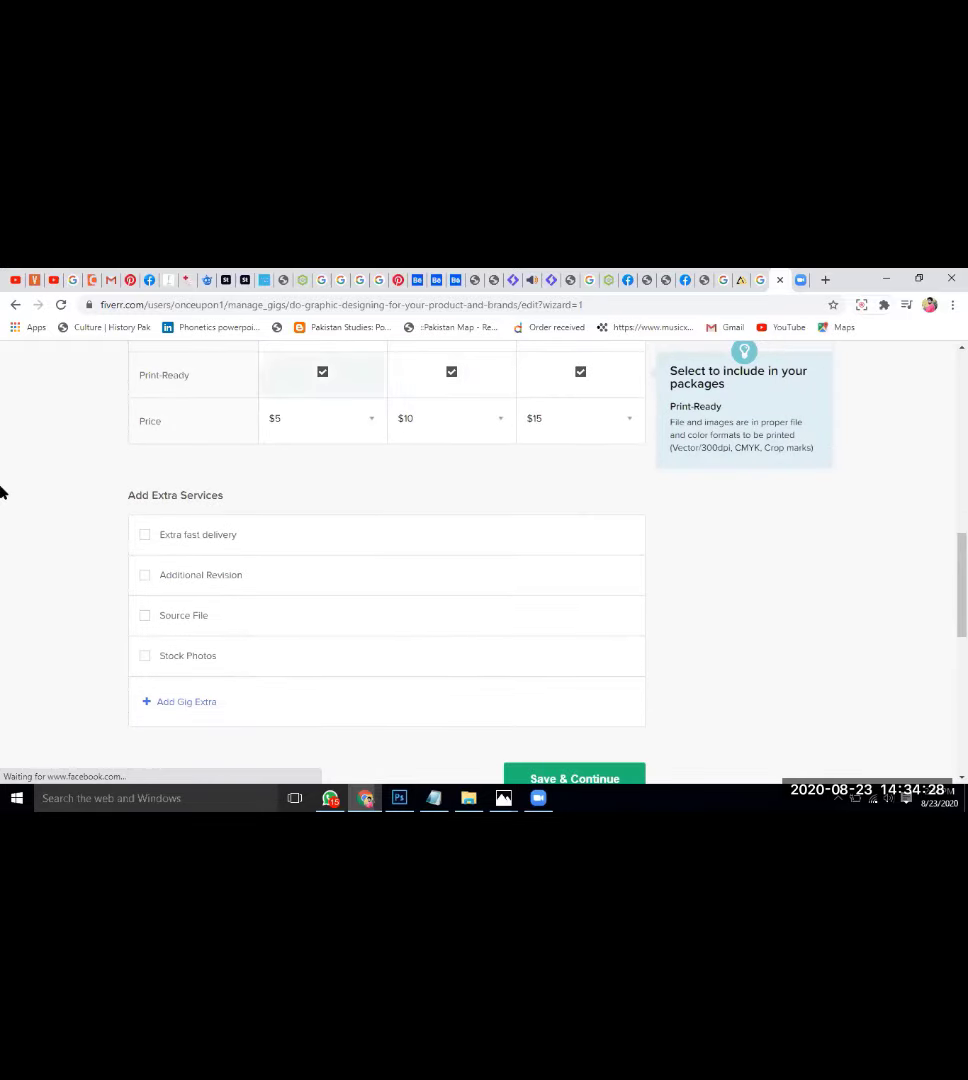
scroll(1, 489, "up", 1)
scroll(2, 490, "down", 2)
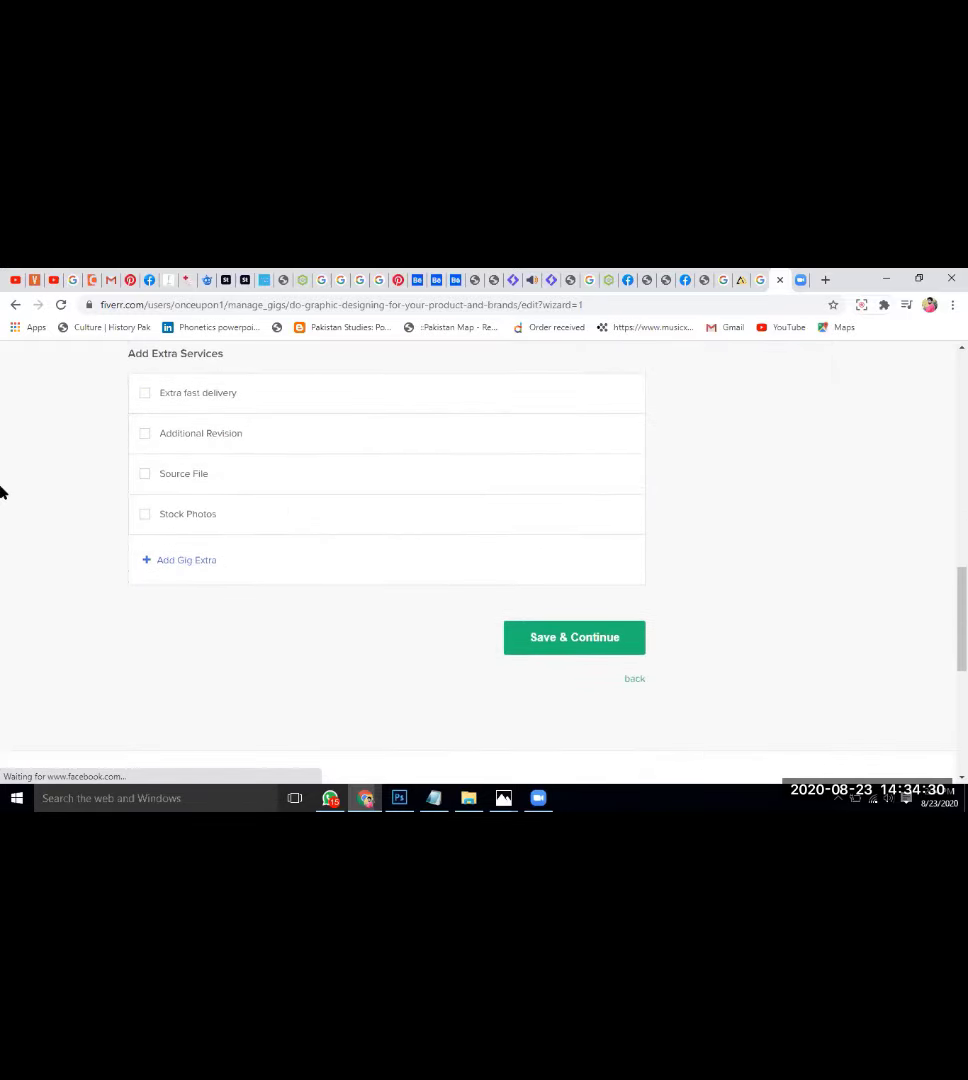
scroll(2, 490, "up", 3)
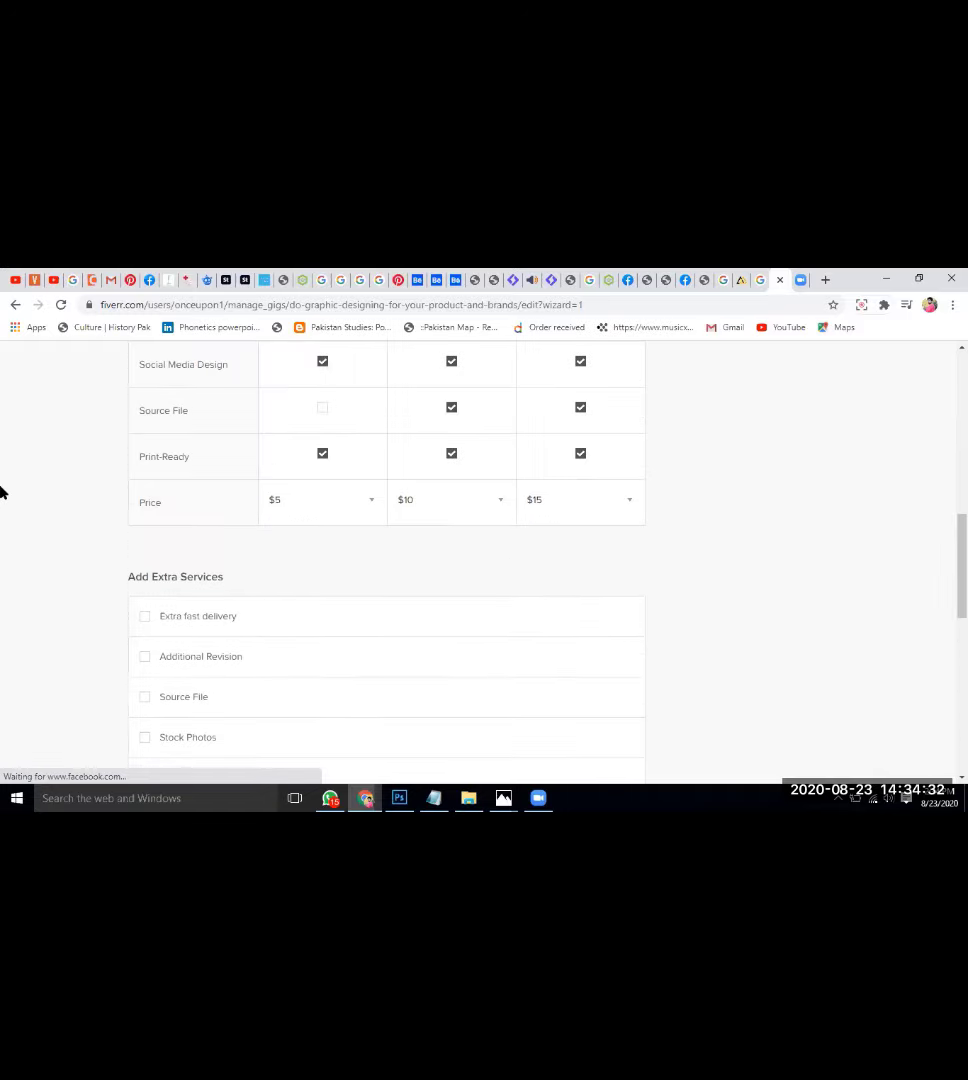
scroll(2, 490, "up", 1)
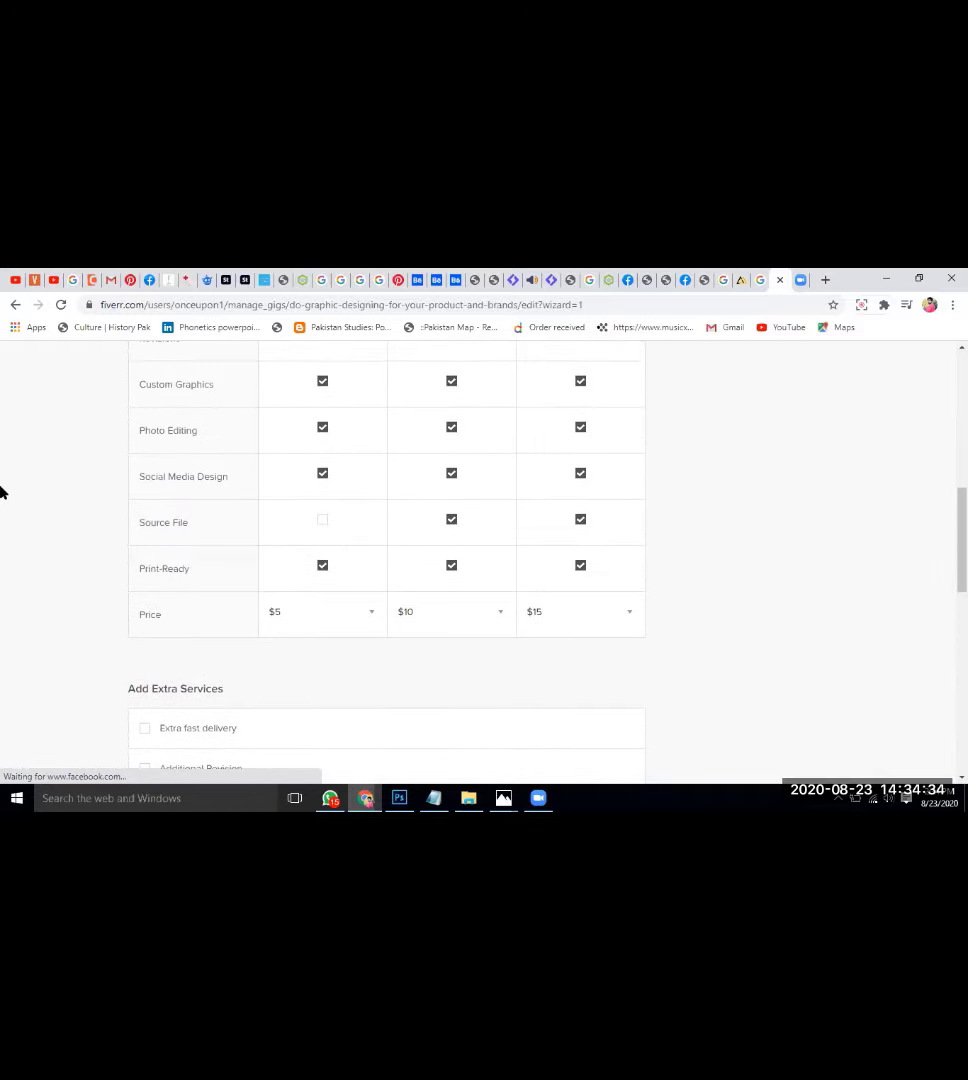
scroll(2, 490, "up", 2)
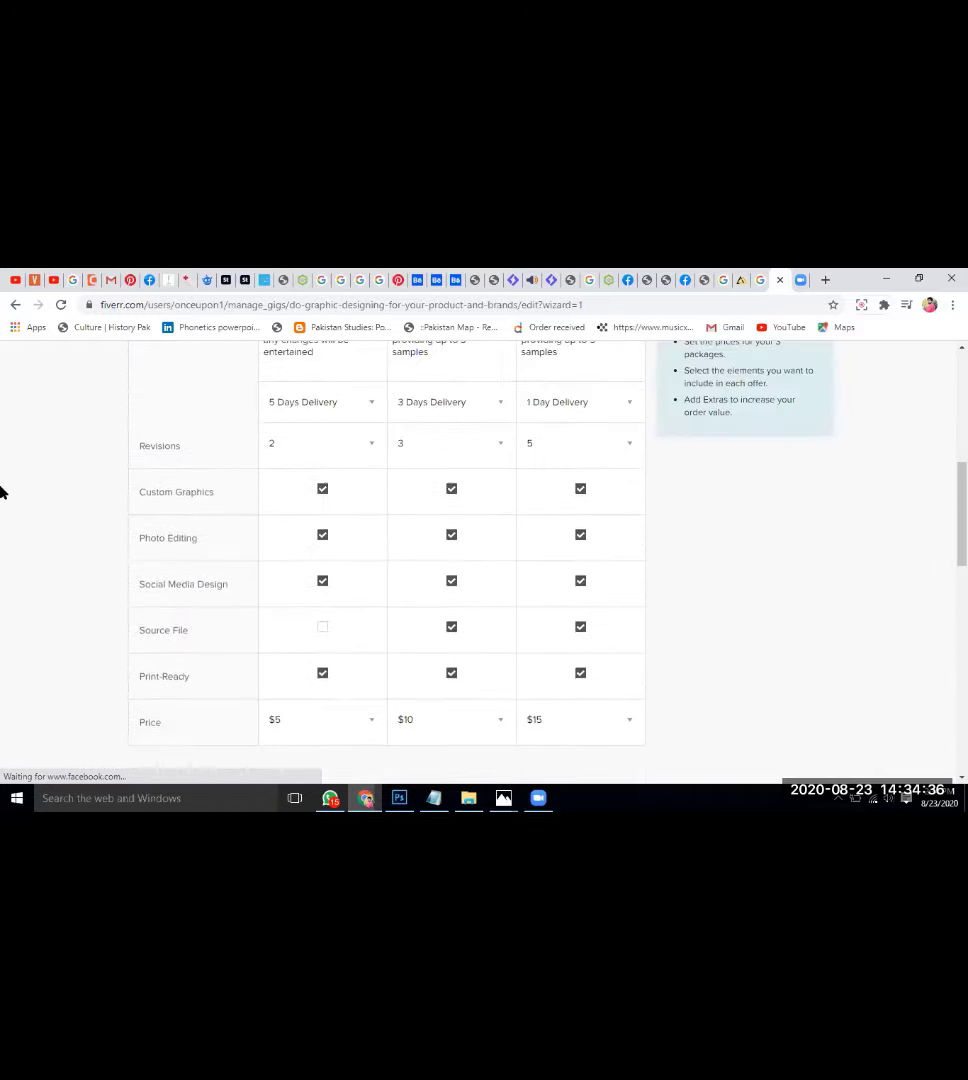
scroll(2, 490, "up", 2)
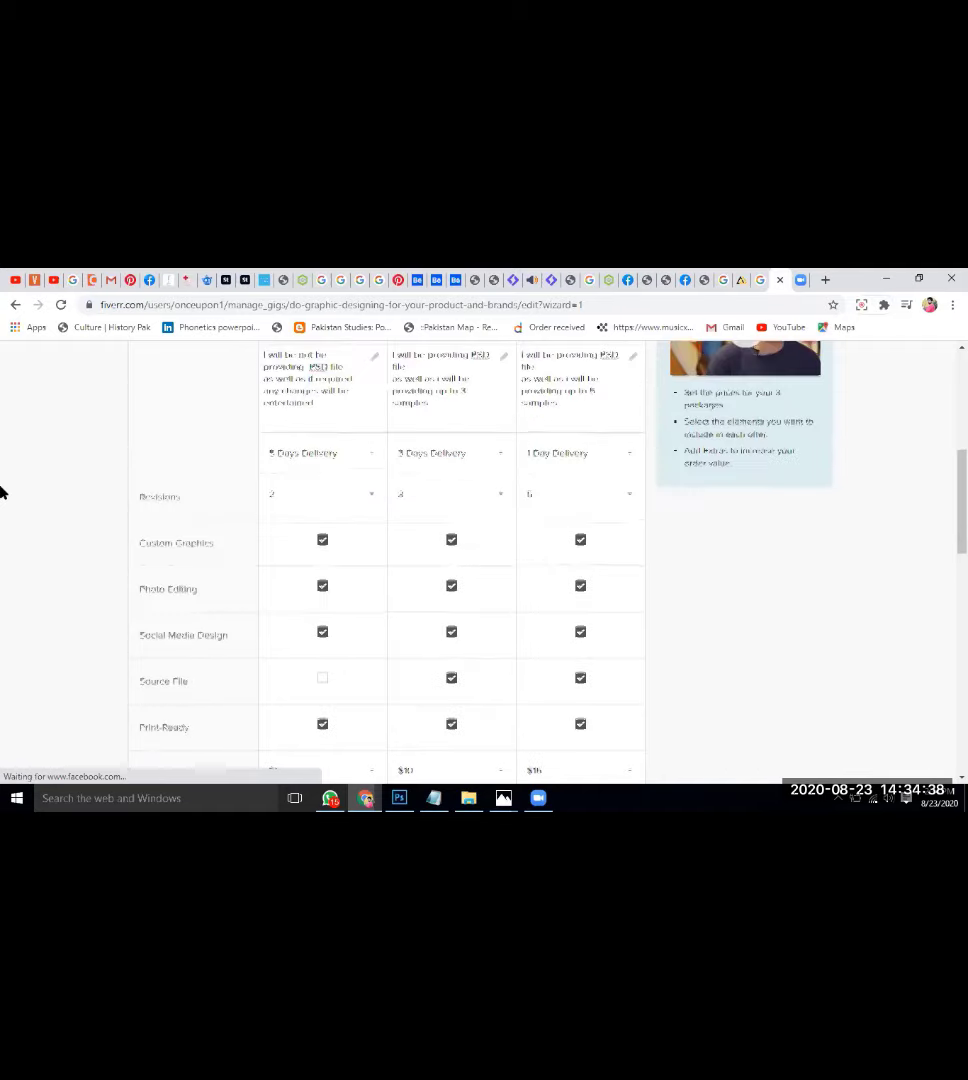
Set the packages' delivery time to 6 days for Basic and 3 days for Standard
scroll(313, 549, "up", 3)
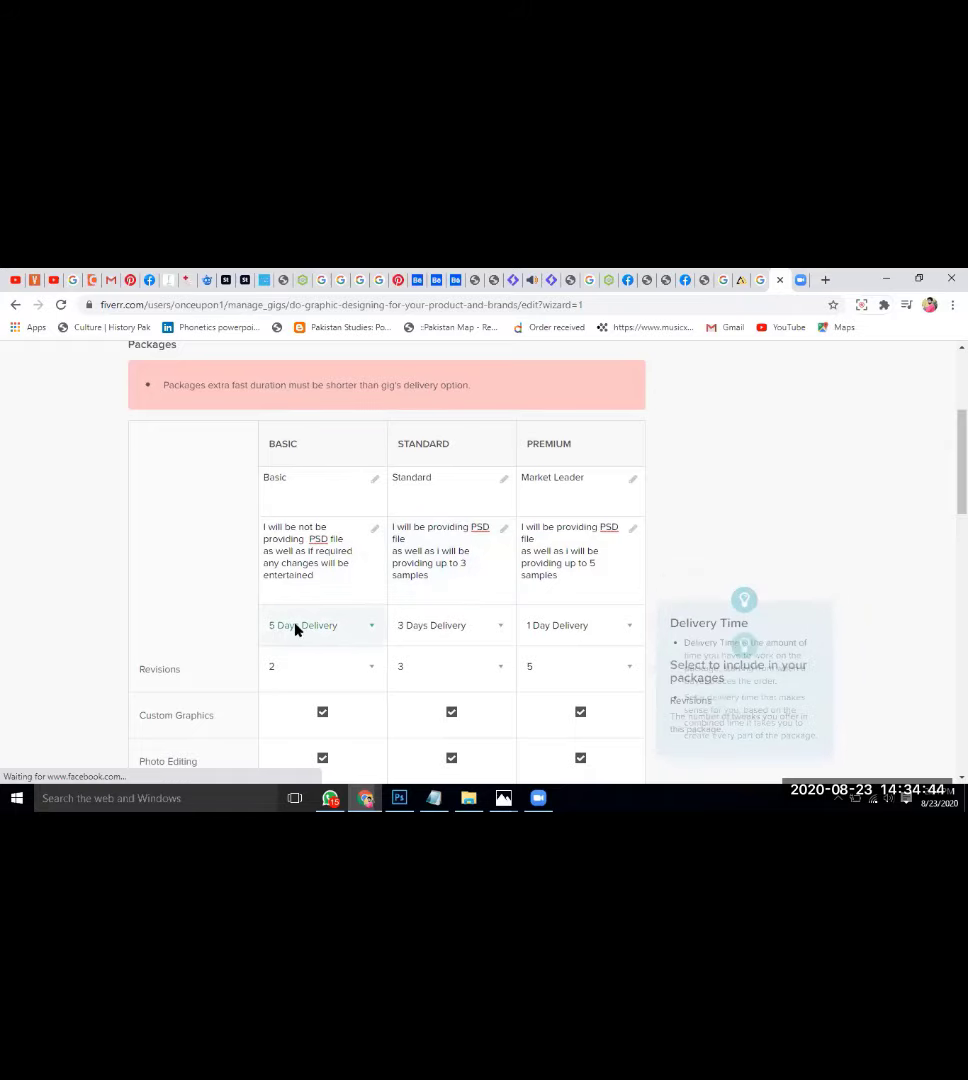
left_click(295, 630)
scroll(311, 745, "down", 1)
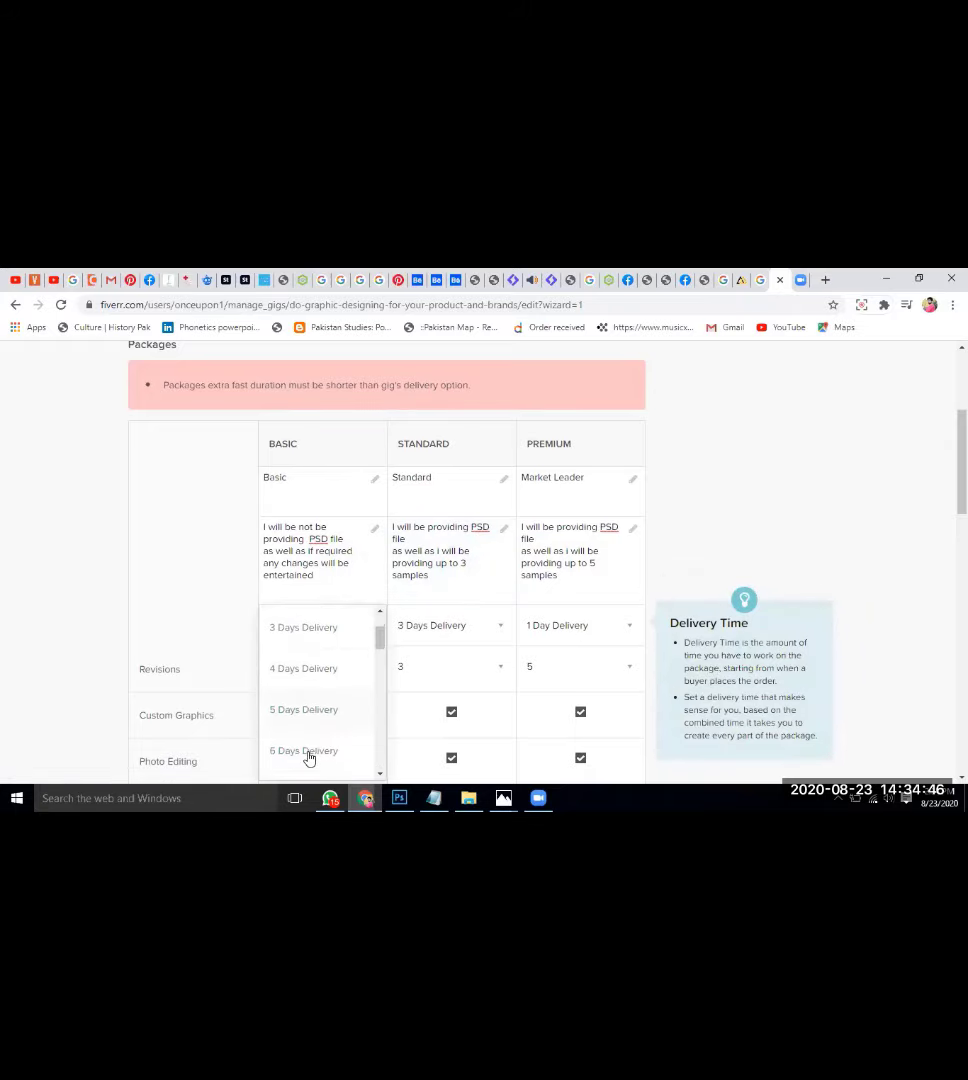
left_click(310, 754)
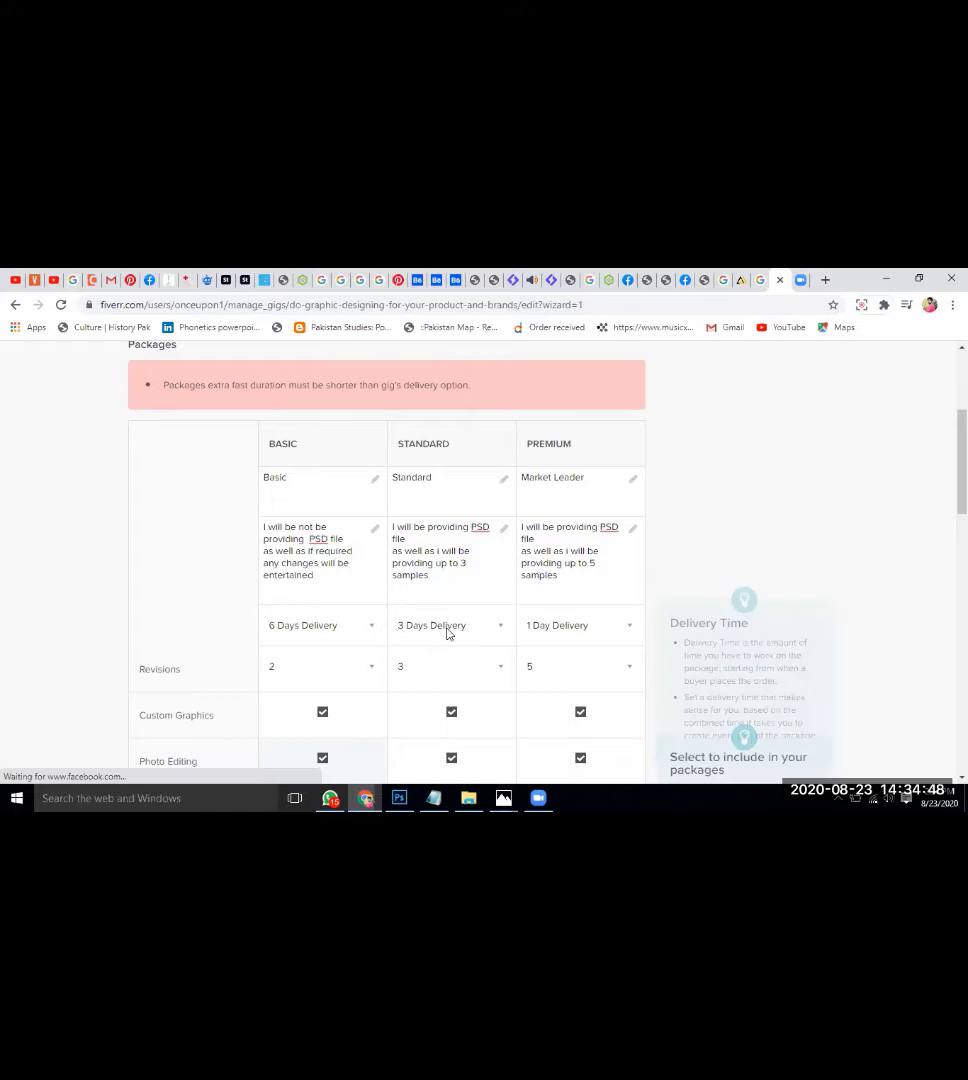
left_click(445, 641)
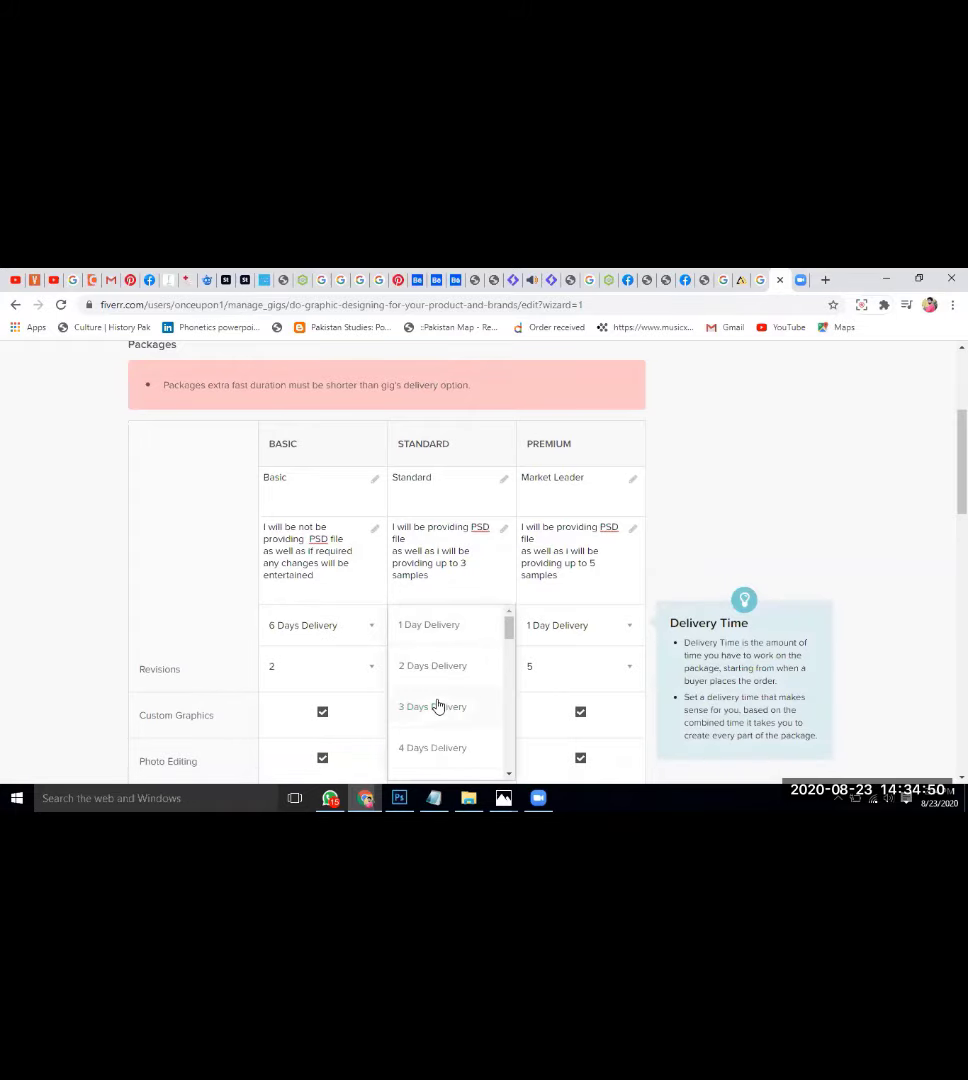
left_click(434, 705)
Set the number of revisions for the Basic package to 3
left_click(308, 675)
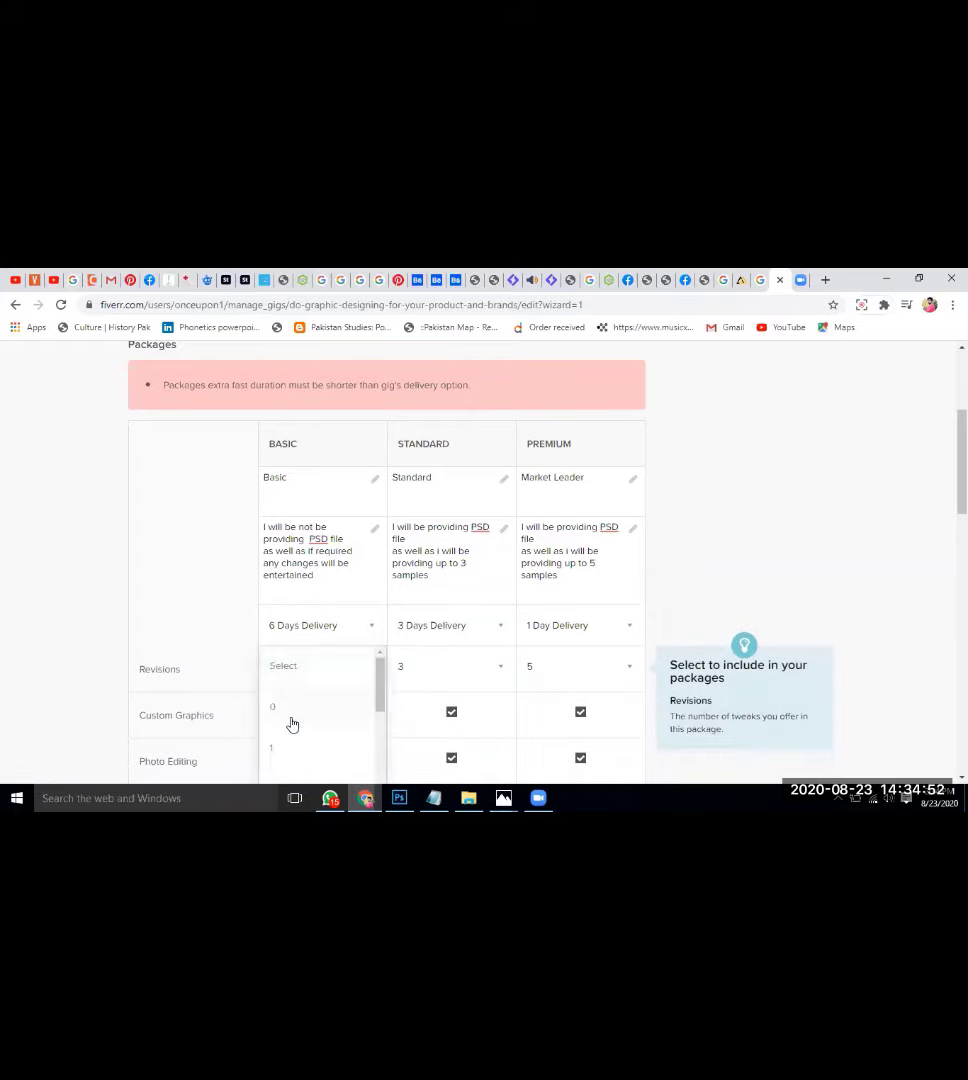
left_click(293, 747)
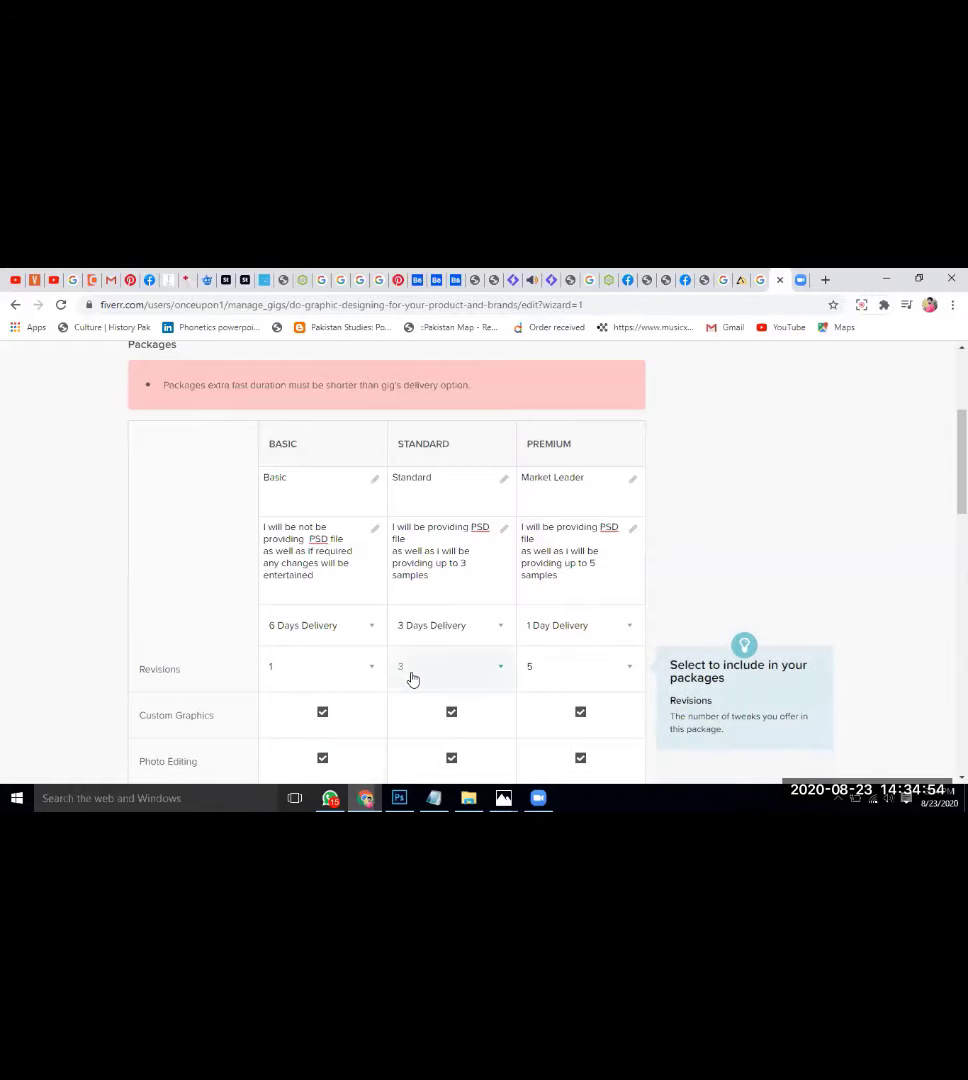
left_click(318, 668)
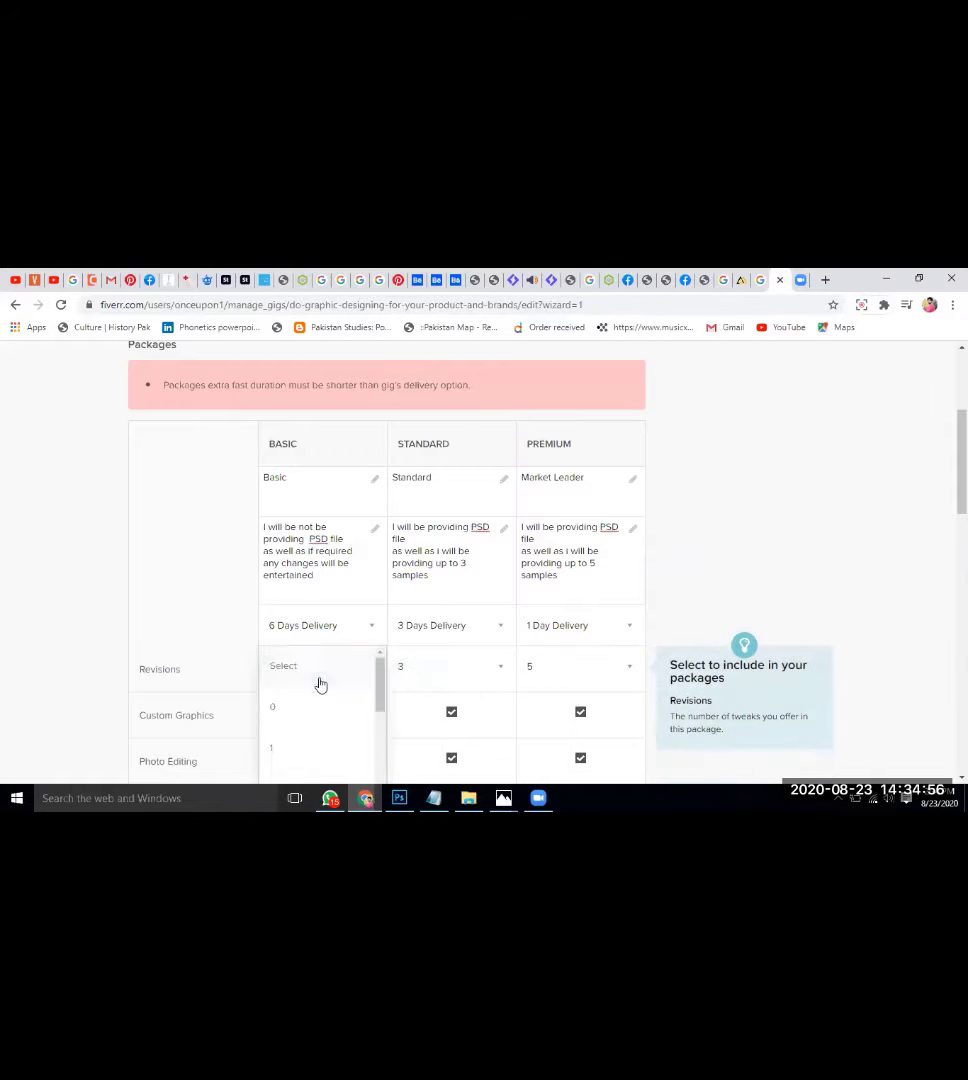
scroll(315, 701, "down", 3)
left_click(289, 720)
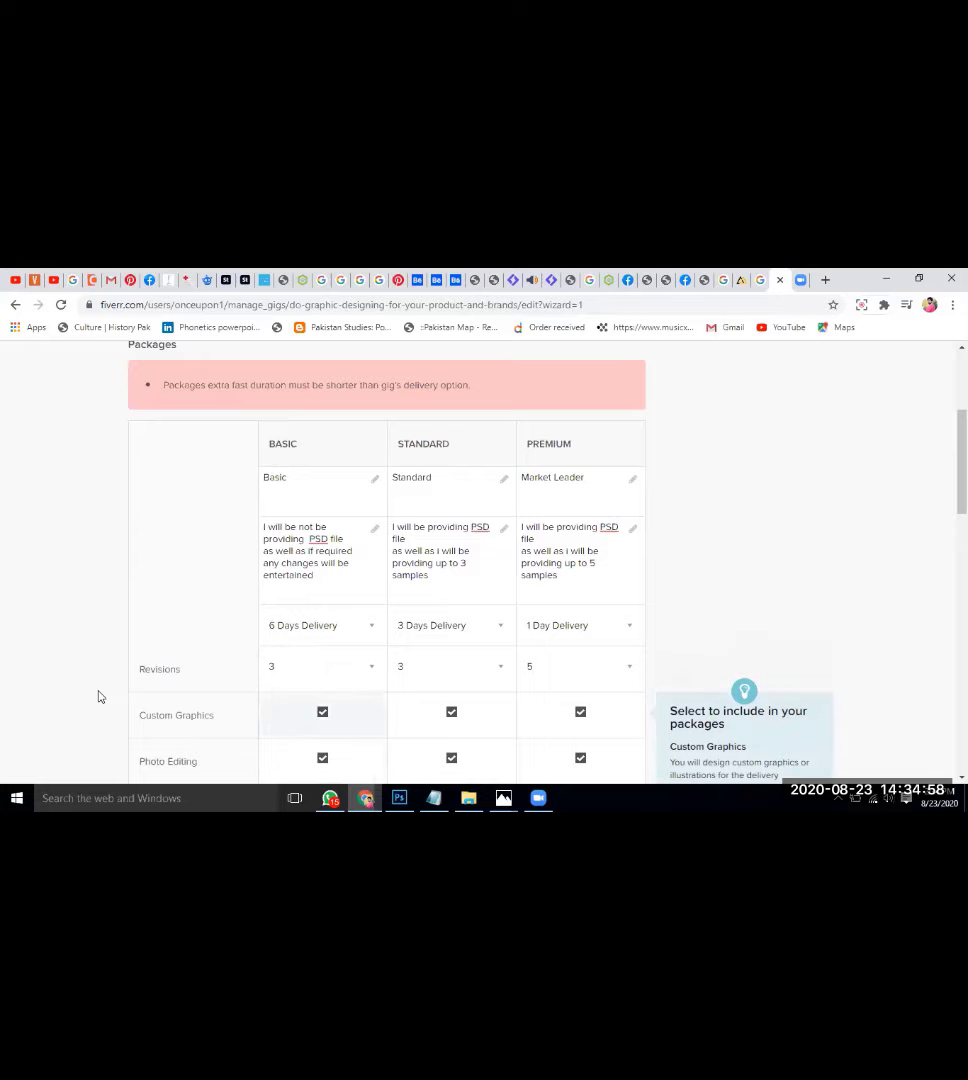
Try to save the pricing page and continue
scroll(99, 696, "down", 2)
scroll(99, 696, "down", 3)
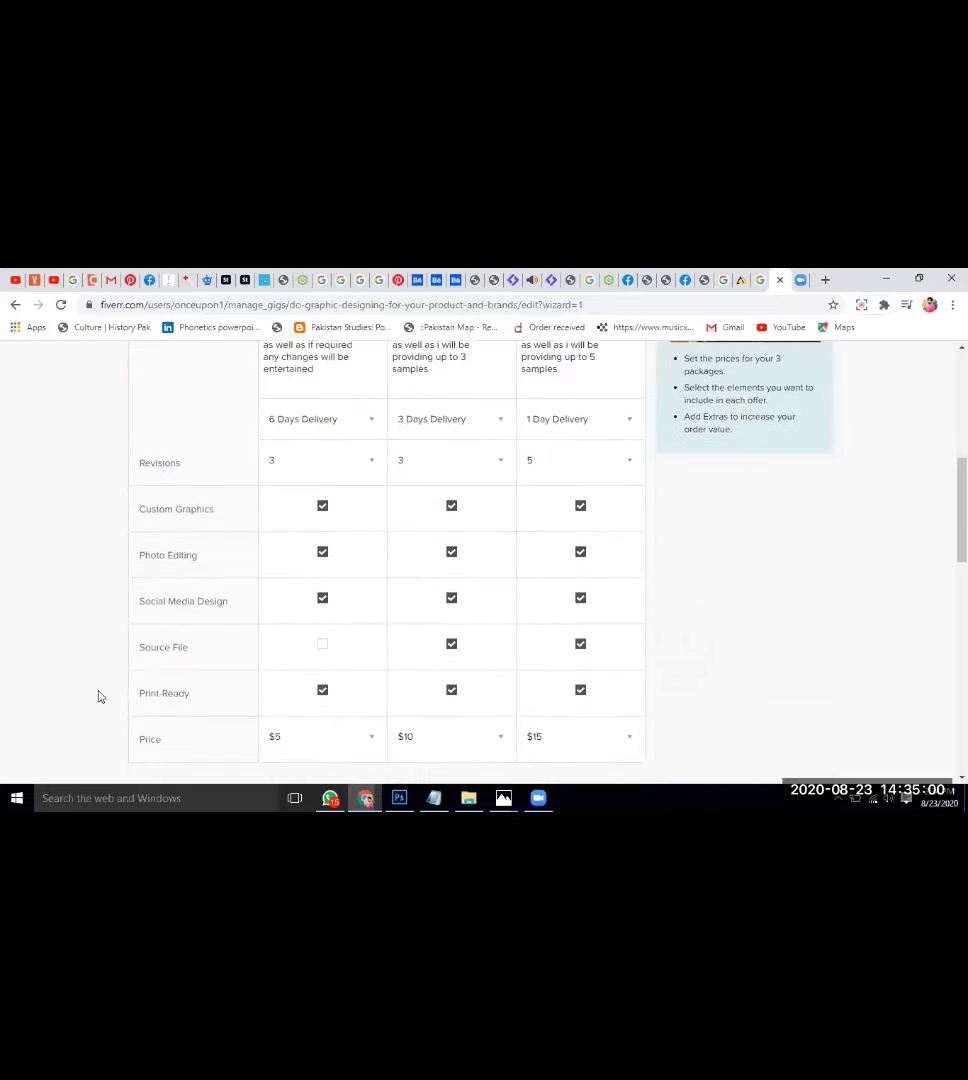
scroll(99, 696, "down", 1)
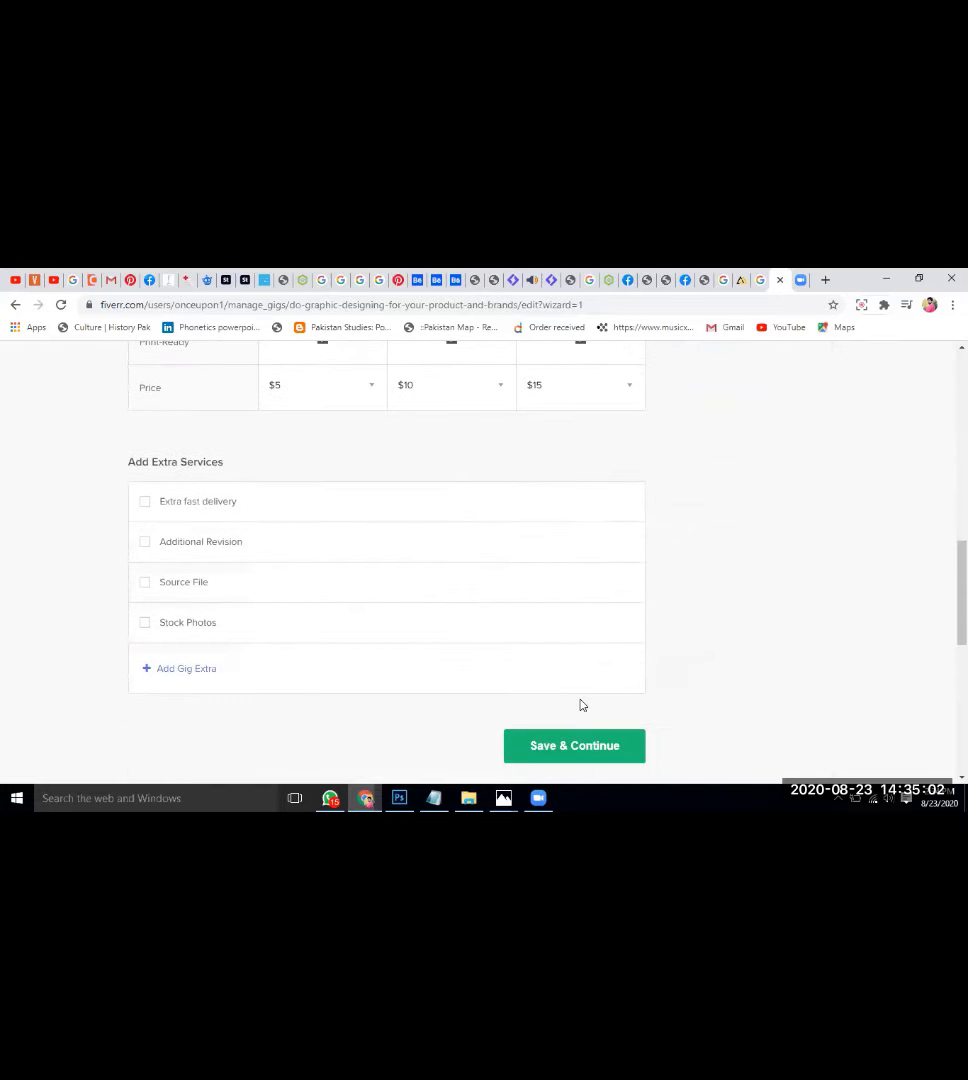
left_click(573, 748)
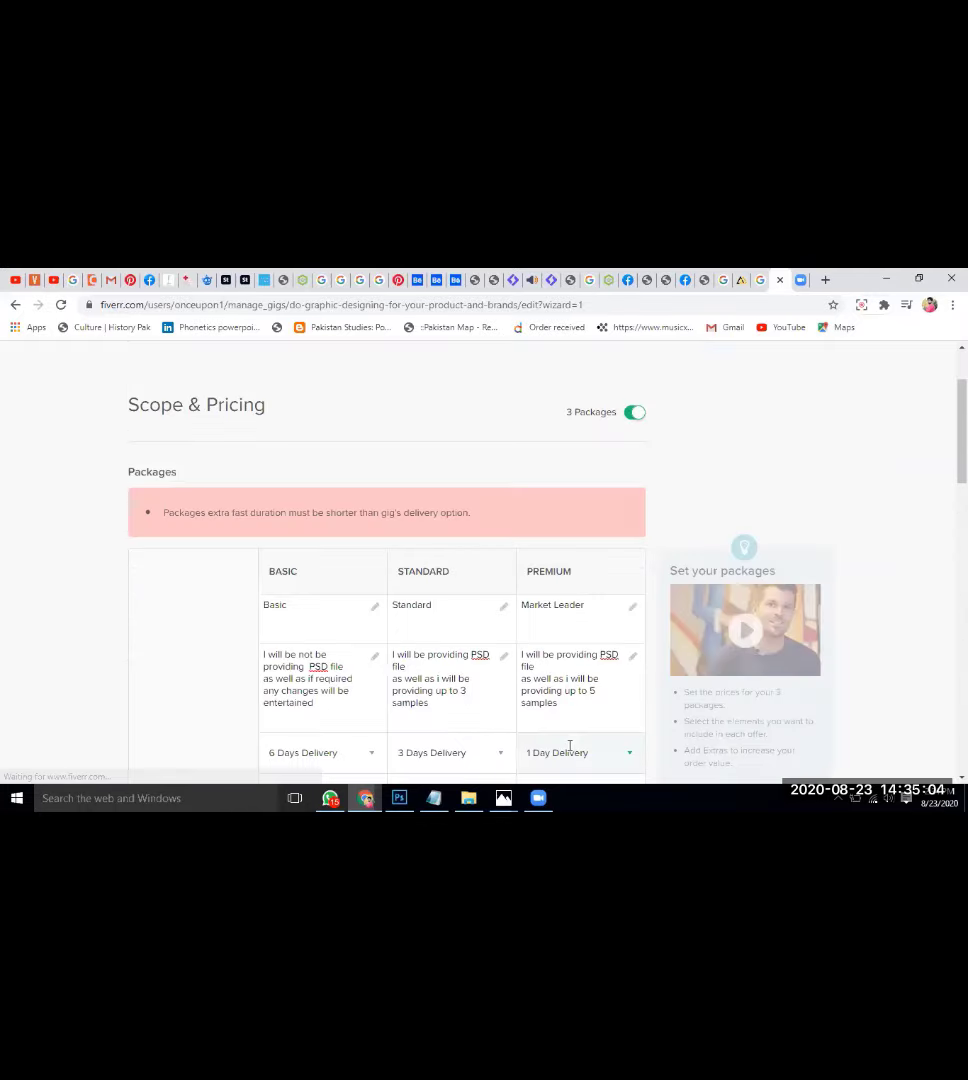
Remove the Print-Ready feature from the Basic package
scroll(433, 552, "down", 1)
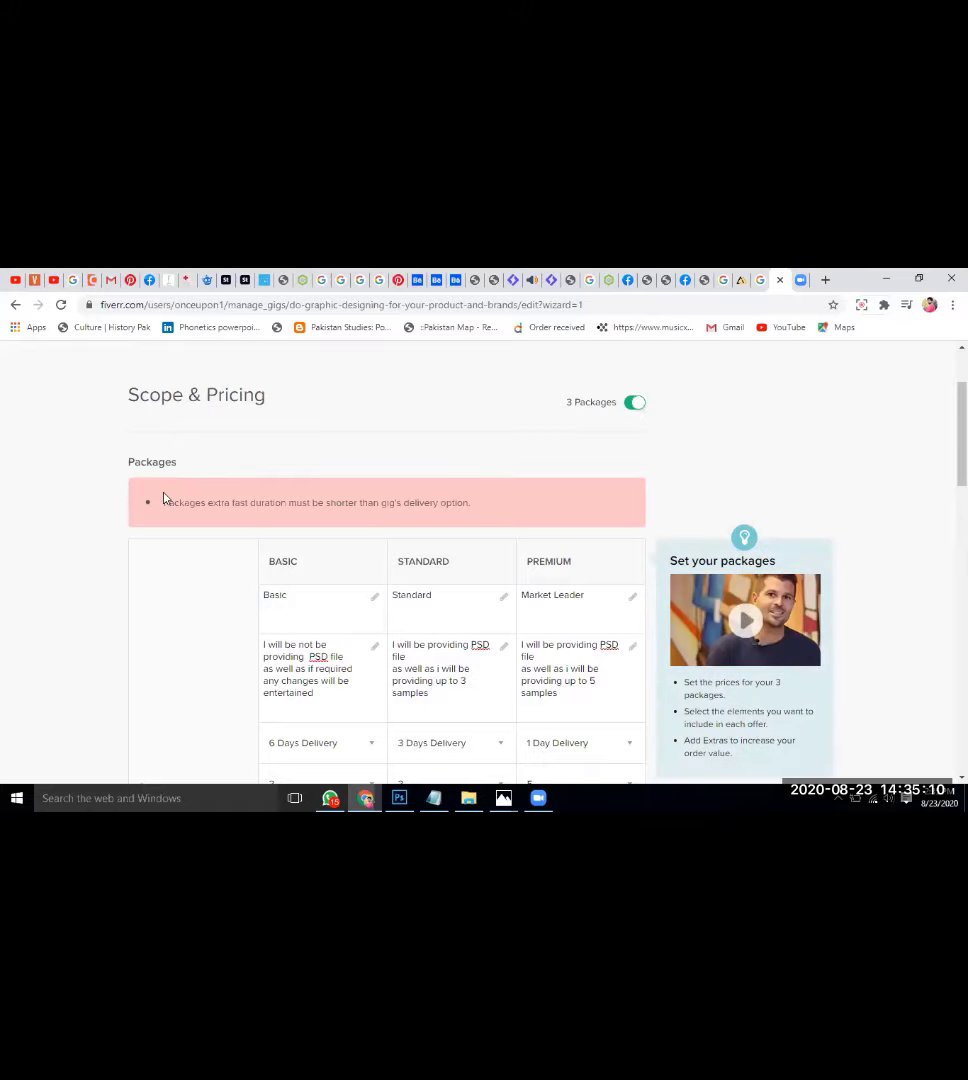
left_click_drag(163, 502, 441, 527)
scroll(482, 523, "down", 3)
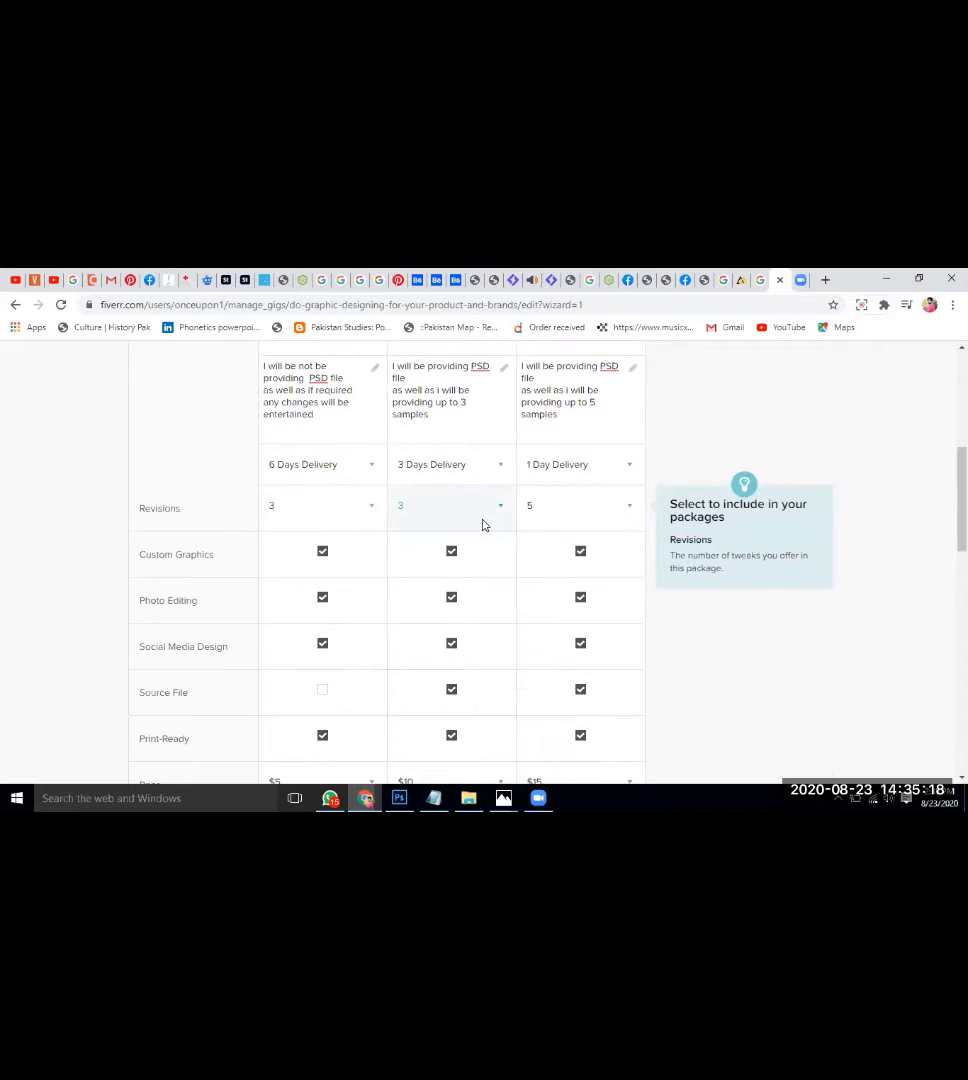
scroll(482, 523, "down", 1)
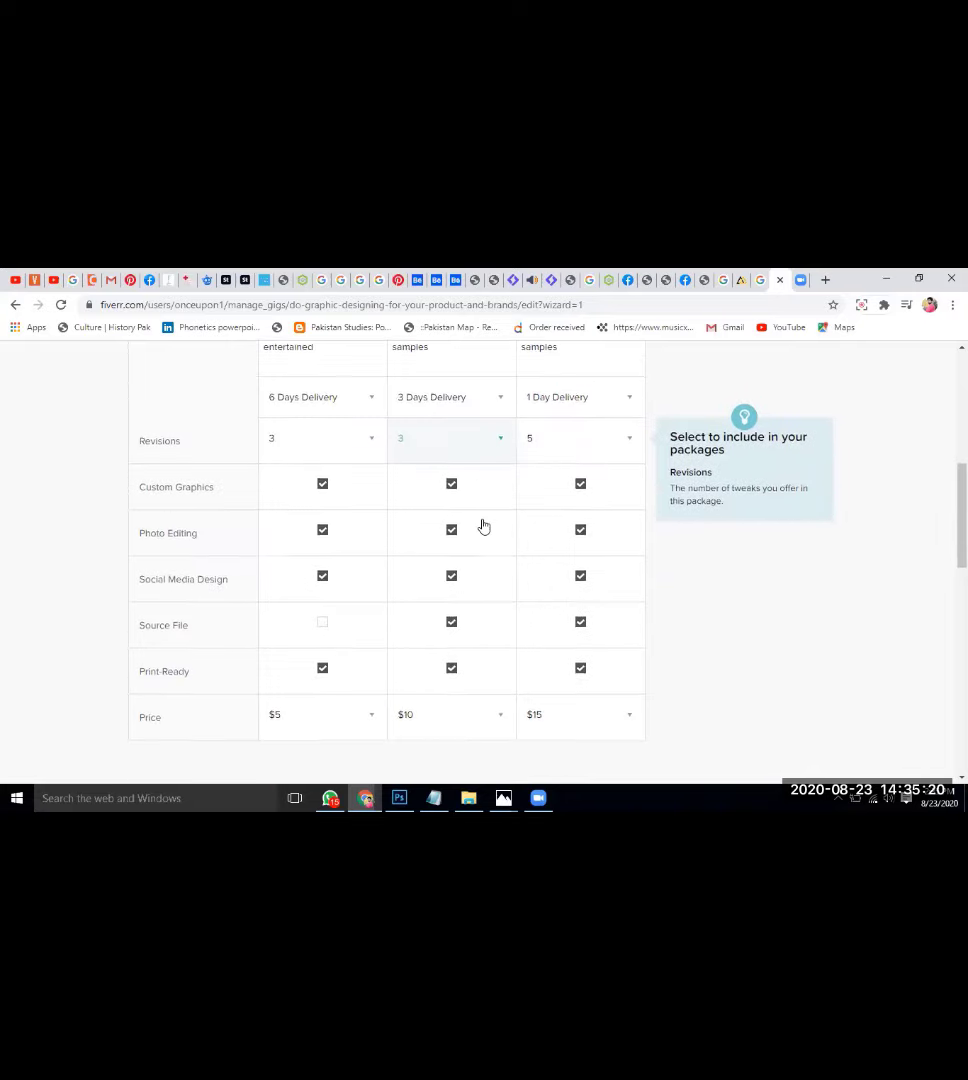
scroll(420, 560, "down", 1)
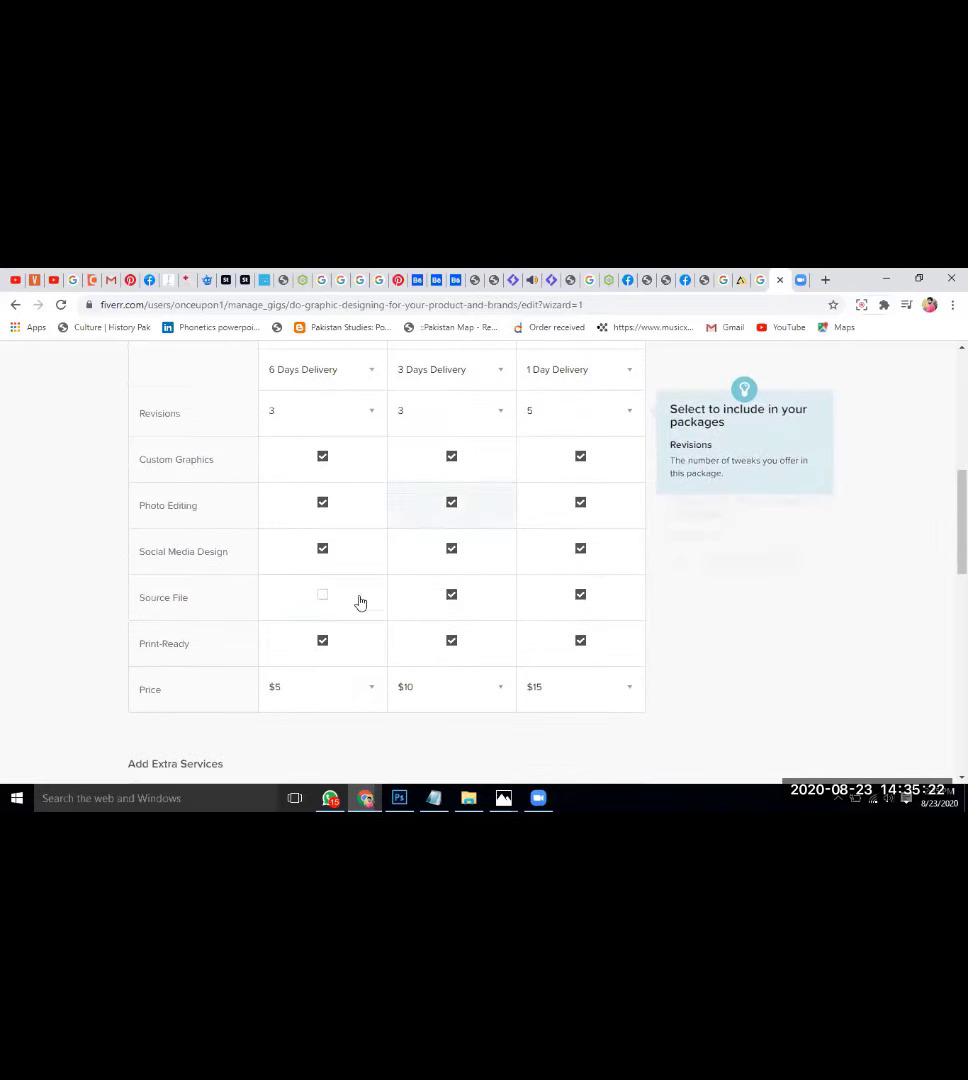
left_click(332, 652)
scroll(332, 652, "down", 1)
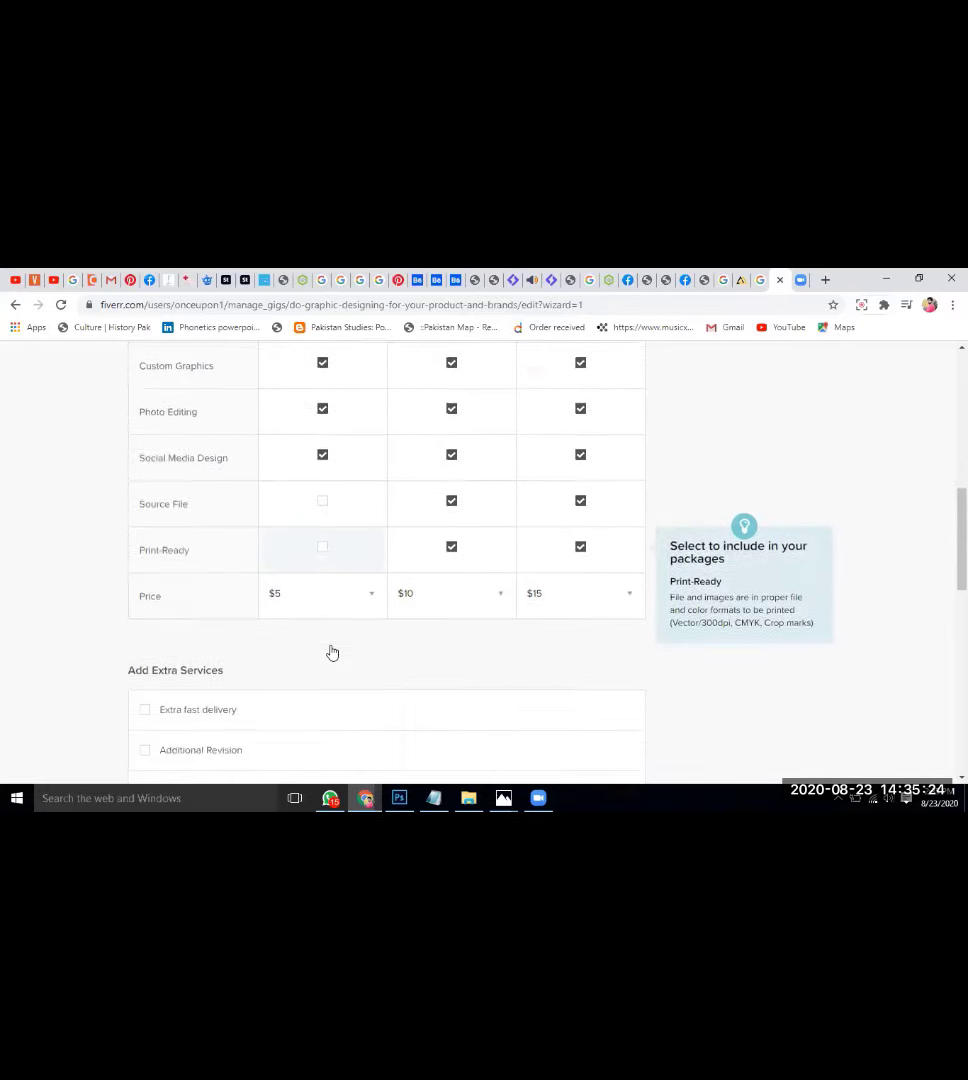
Examine the extra fast duration error notice, the packages' delivery times, features and prices, and the list of extra services
scroll(418, 519, "up", 2)
scroll(418, 519, "up", 1)
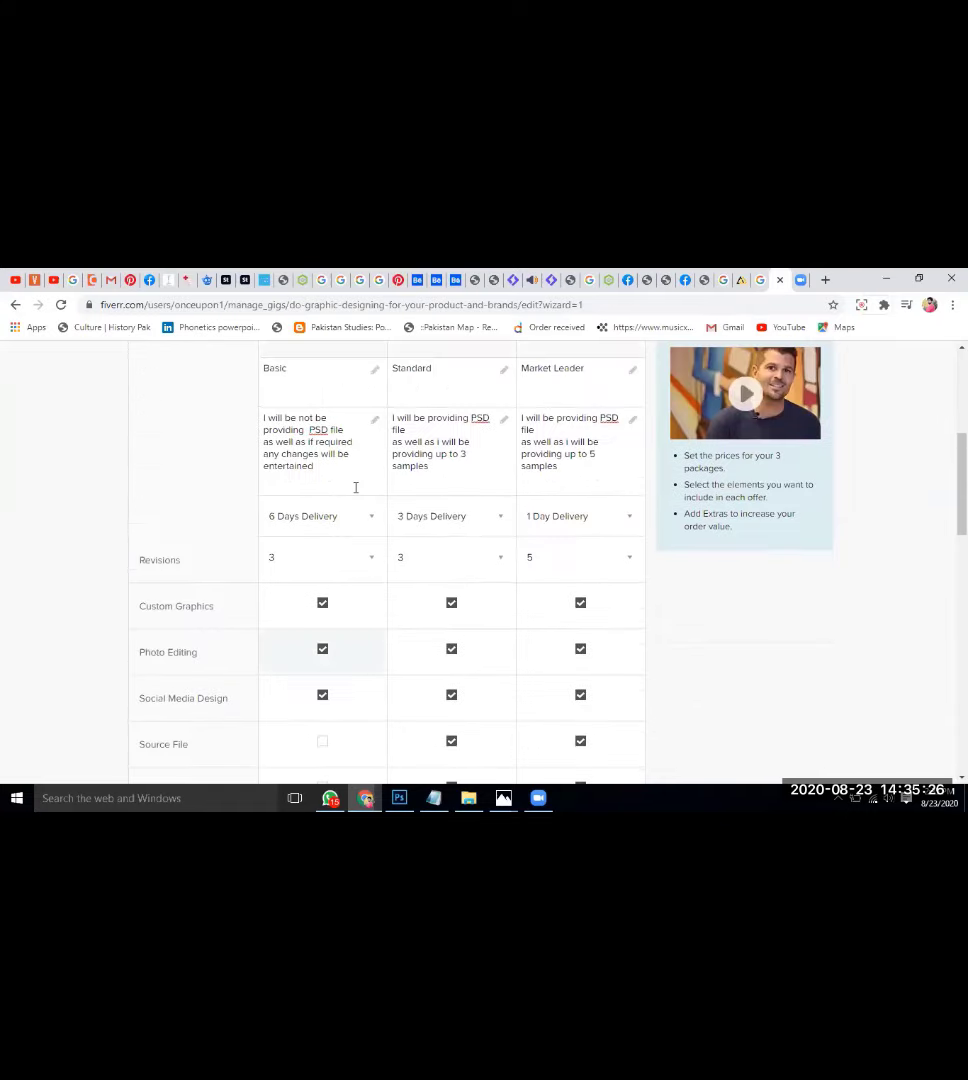
scroll(359, 607, "up", 2)
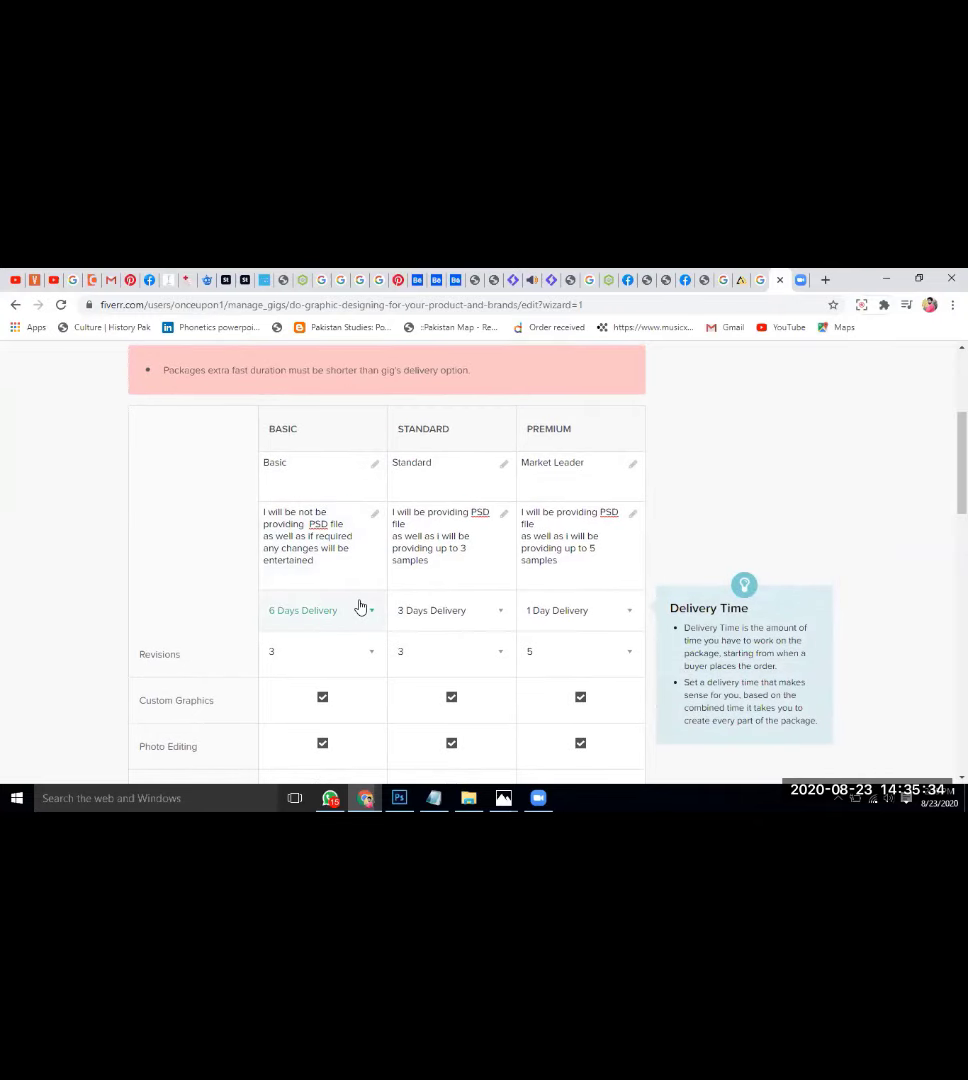
scroll(359, 607, "up", 1)
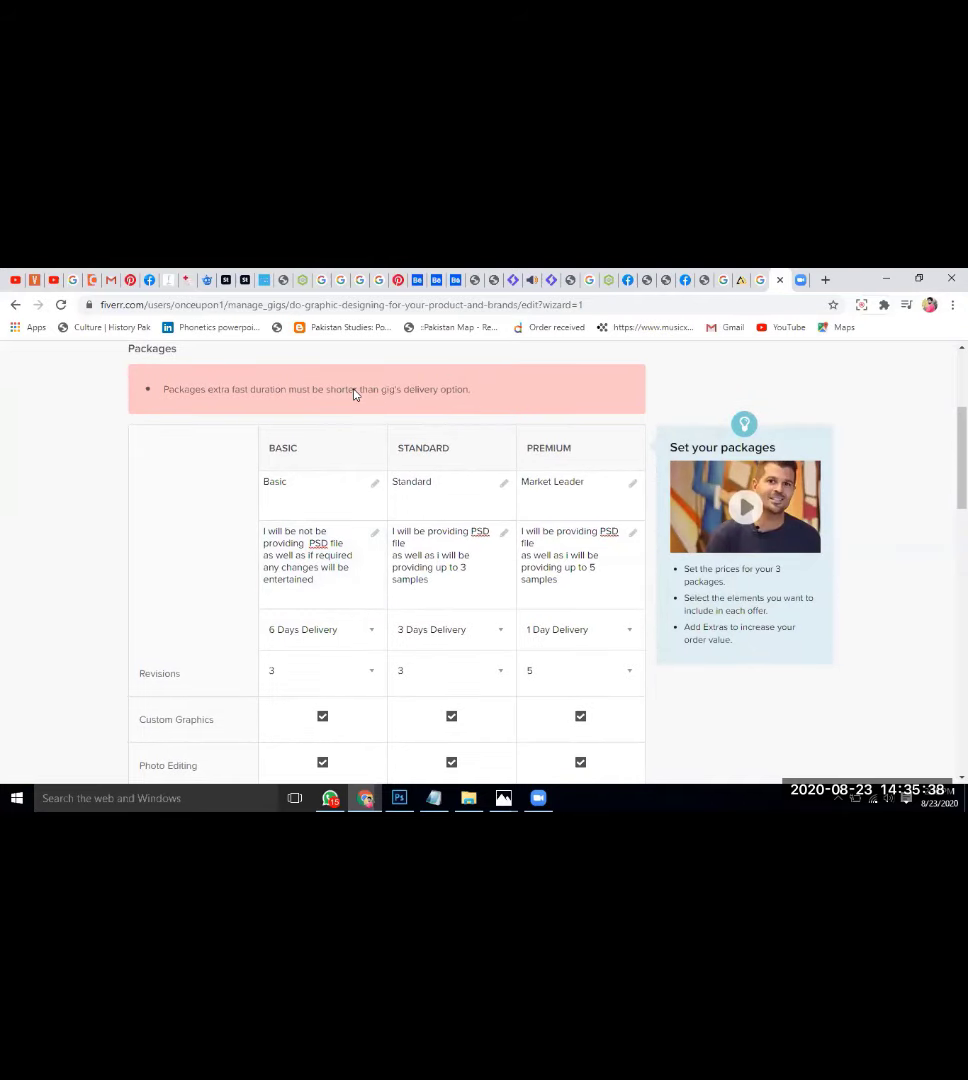
left_click_drag(353, 393, 470, 390)
left_click(253, 392)
scroll(282, 393, "down", 5)
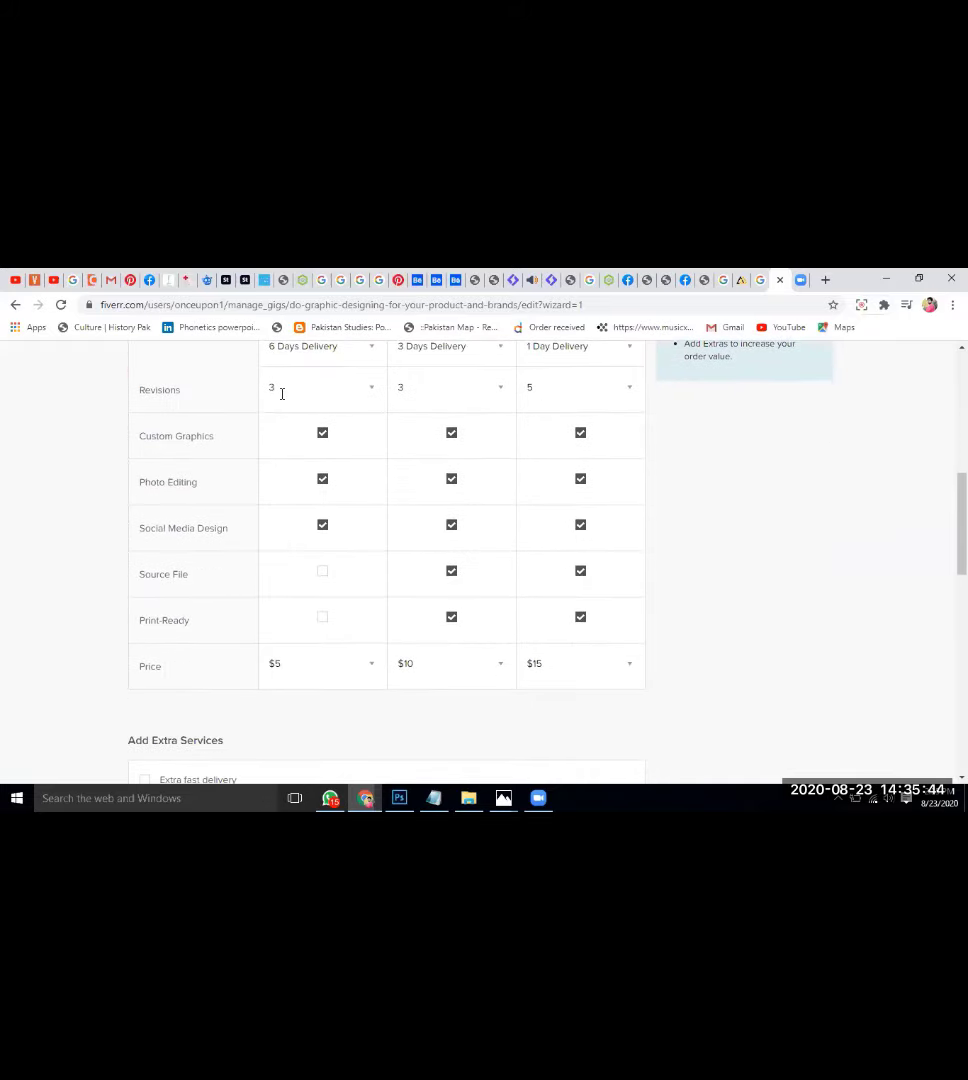
scroll(282, 399, "down", 2)
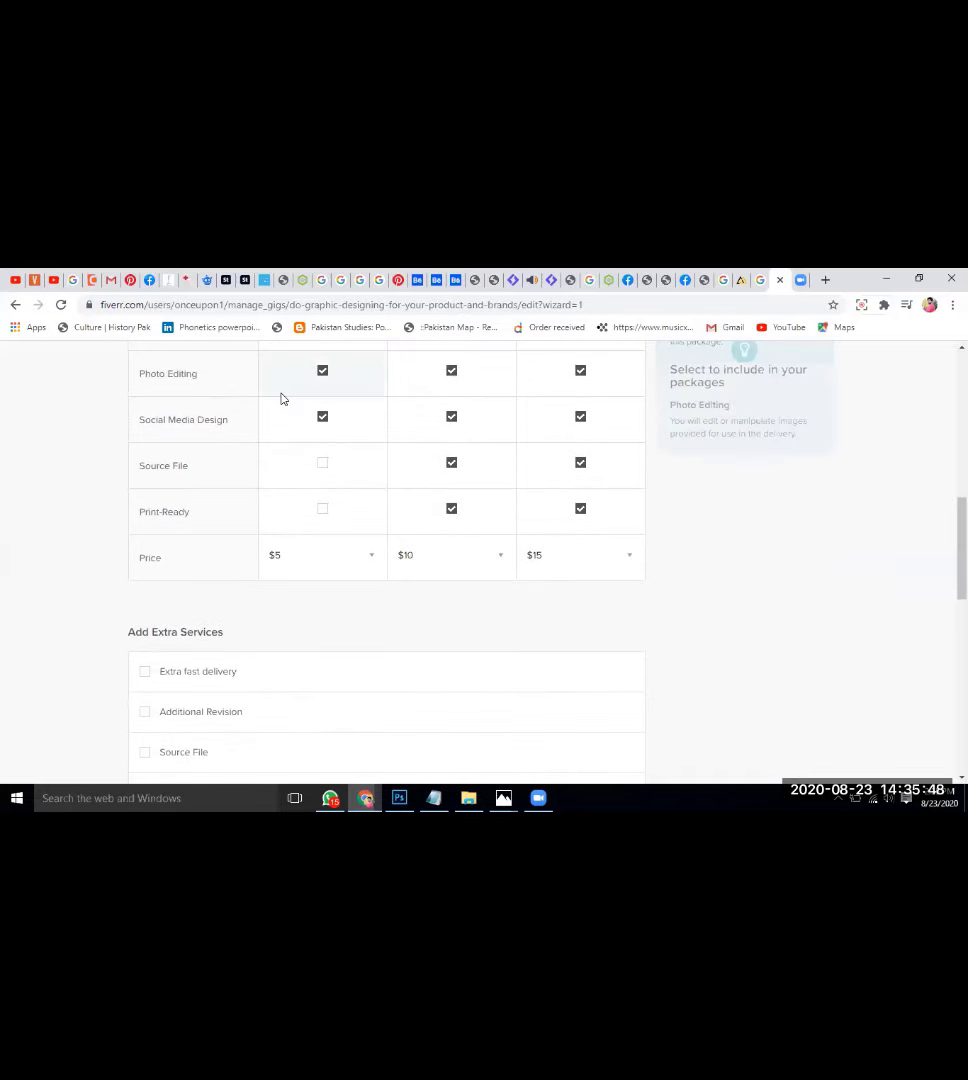
scroll(282, 399, "up", 6)
scroll(282, 393, "down", 2)
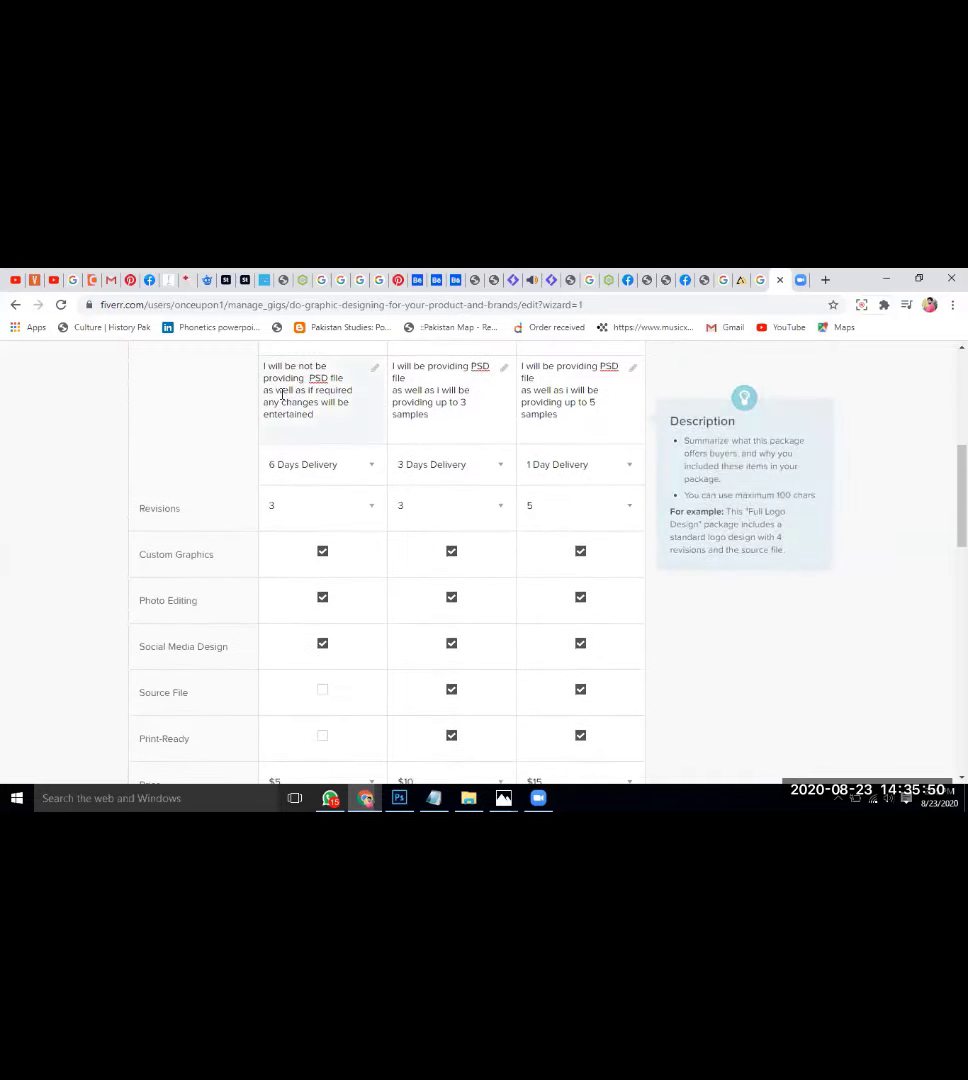
scroll(282, 393, "down", 4)
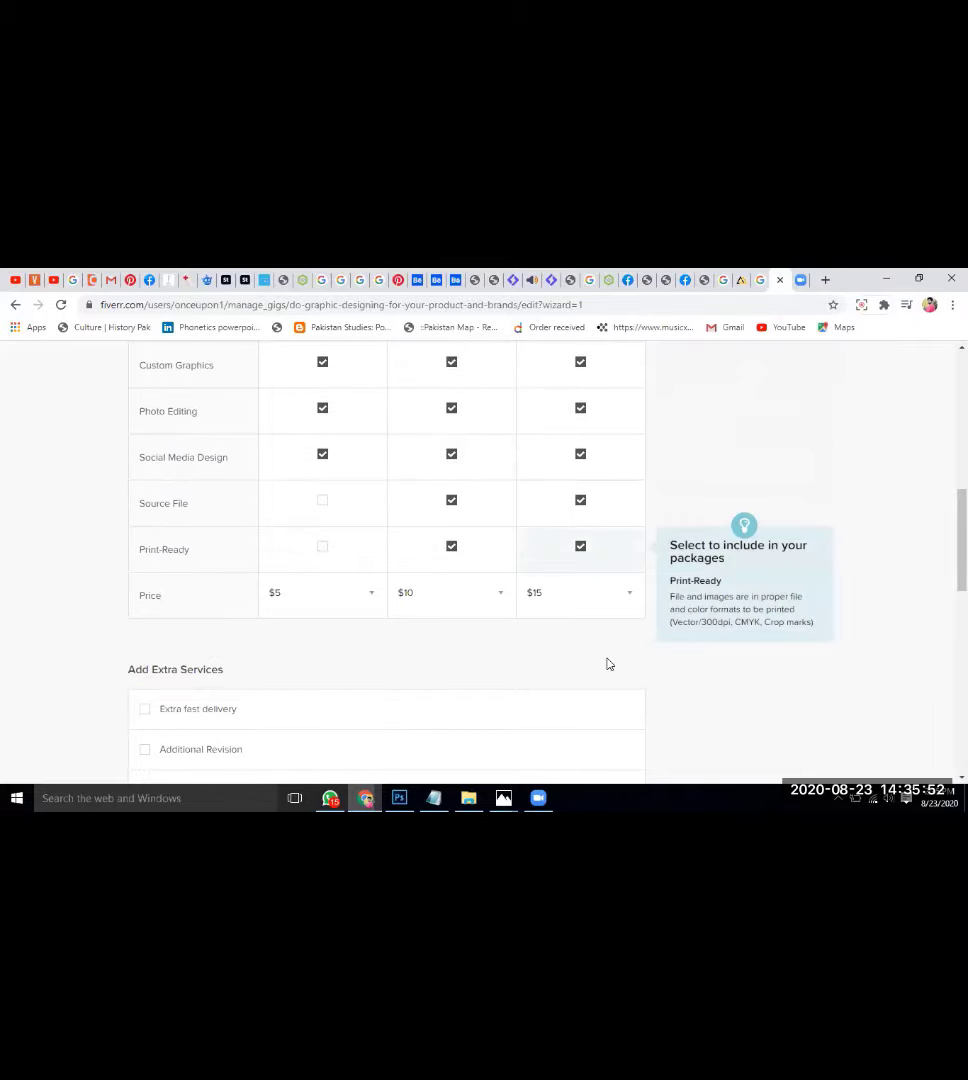
scroll(608, 664, "down", 4)
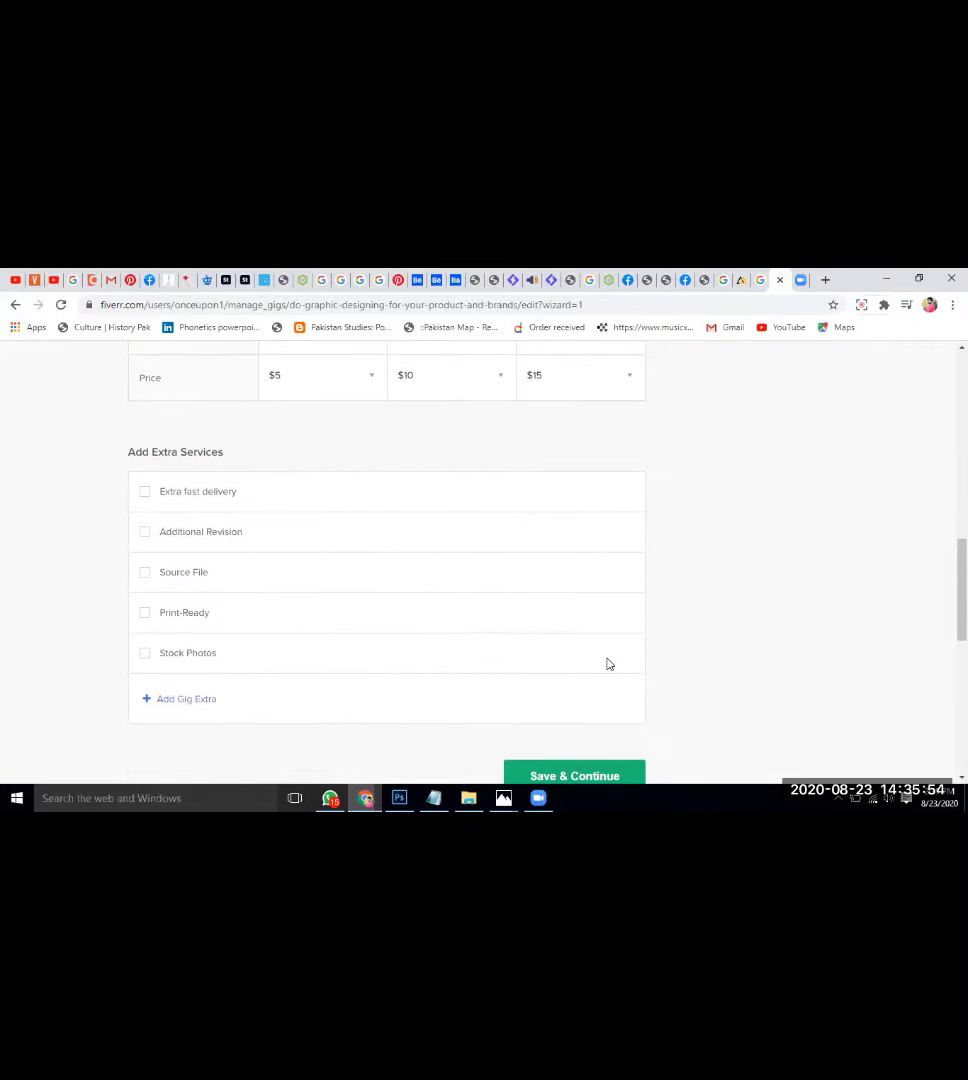
scroll(441, 631, "down", 1)
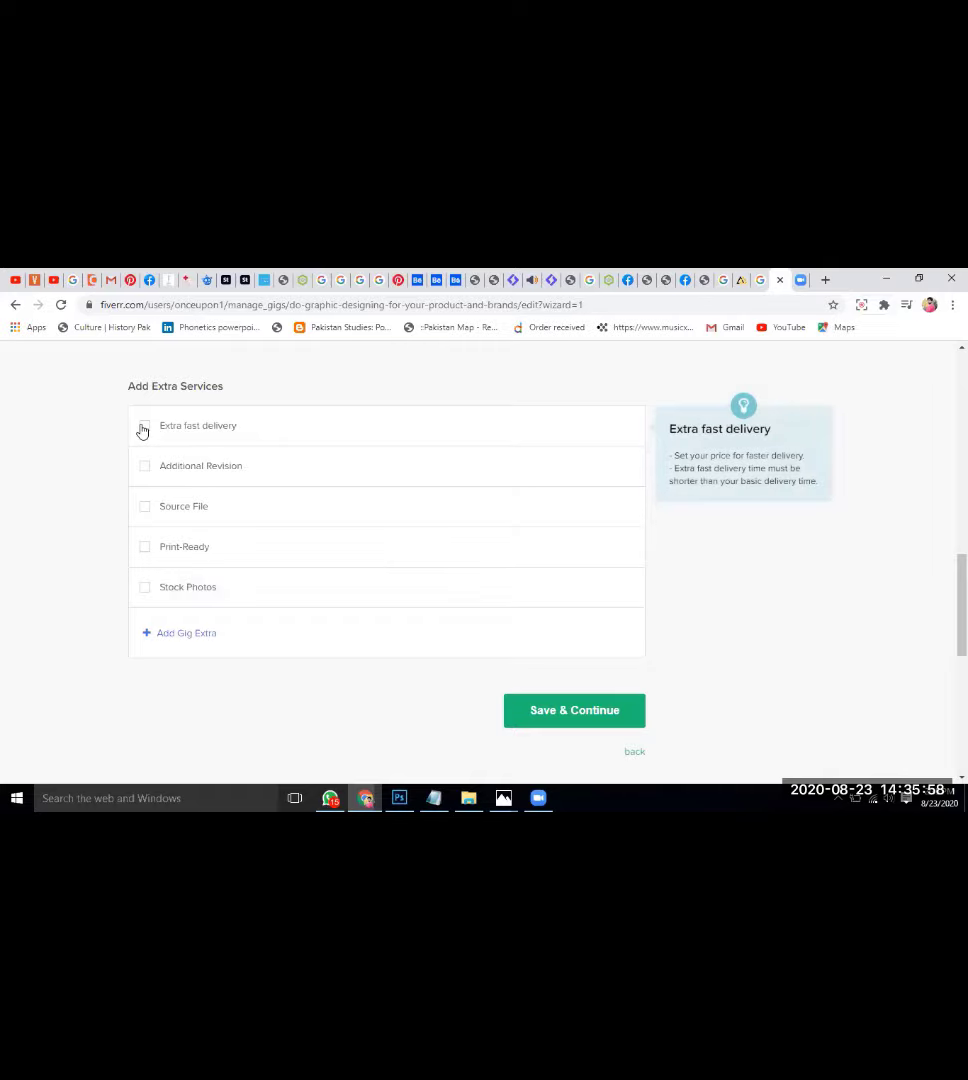
Offer the Source File extra service for an extra $15 and try to save the pricing page
left_click(144, 427)
left_click(144, 427)
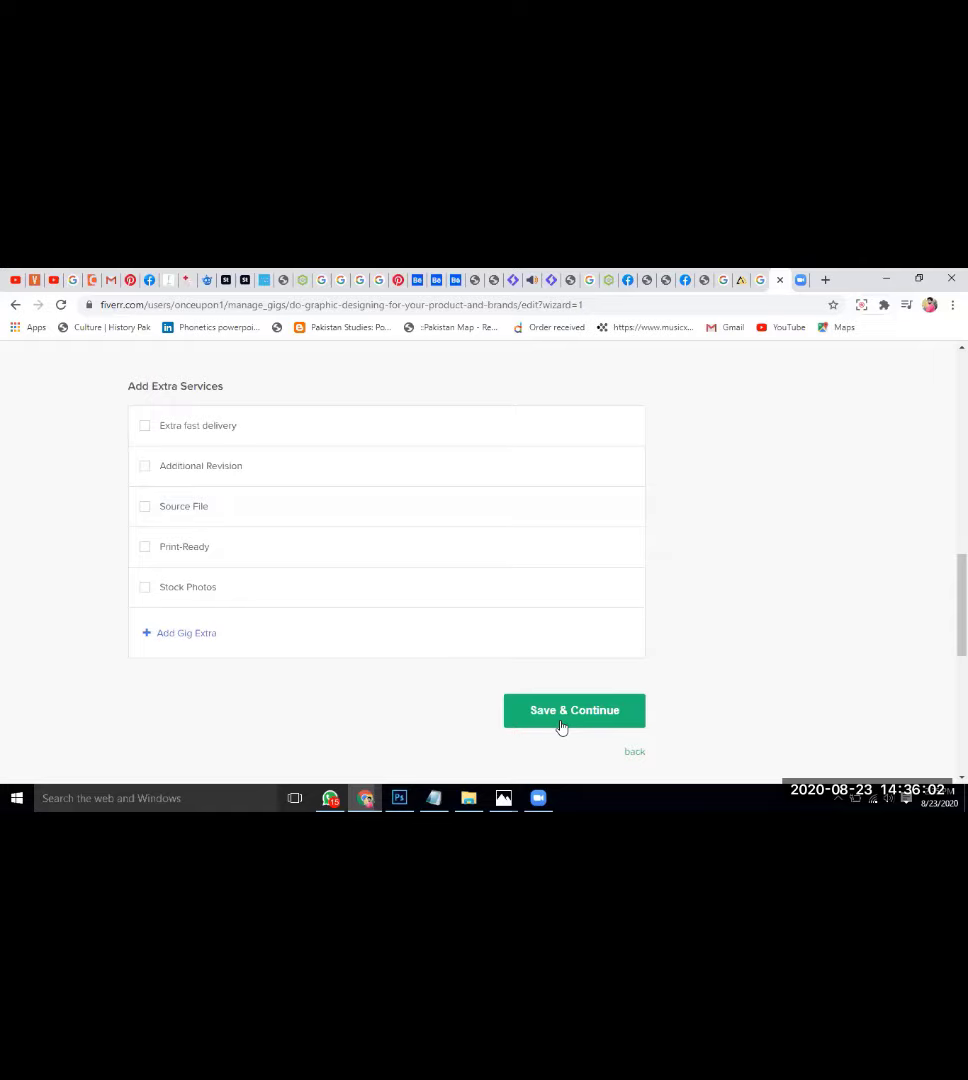
left_click(145, 507)
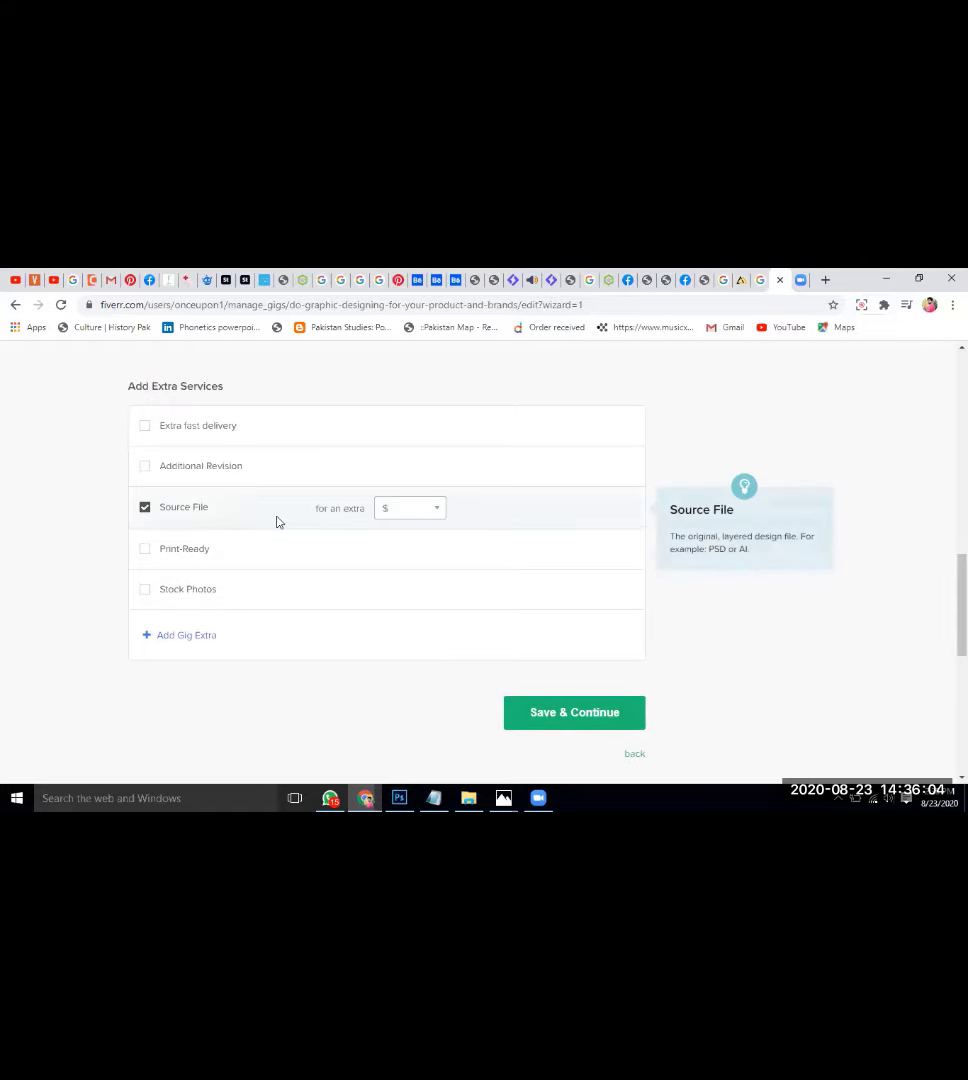
left_click(407, 512)
left_click(402, 612)
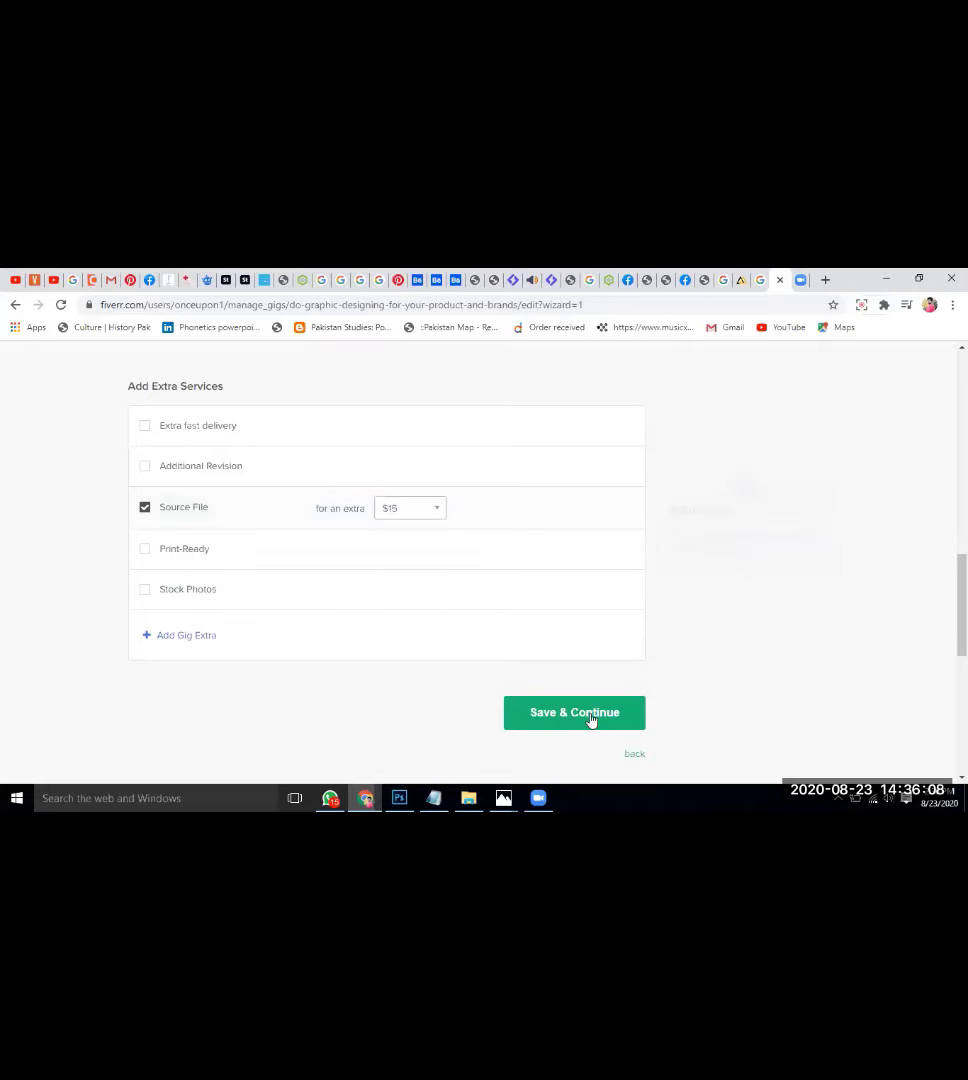
left_click(590, 718)
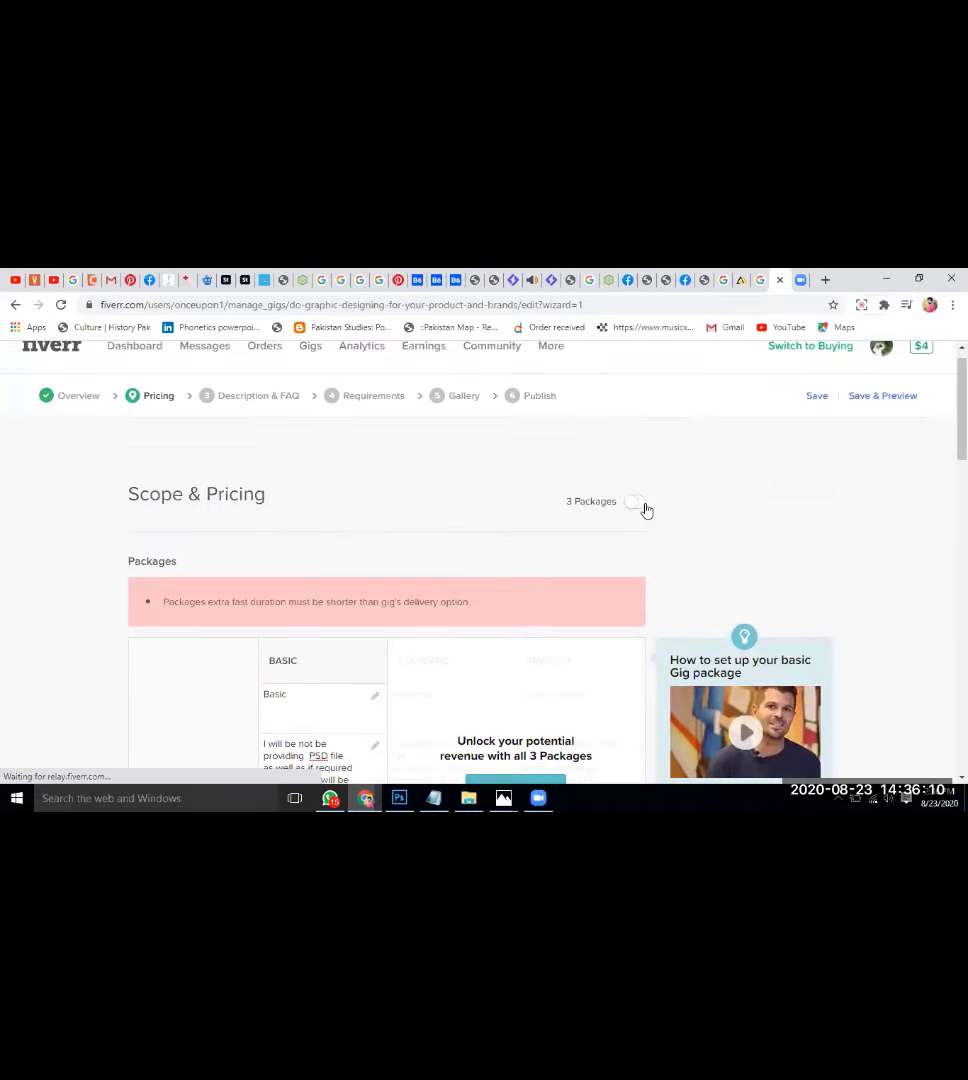
Re-enable the 3 Packages option, dismiss the gig packages introduction, and save the pricing page to continue
left_click(643, 507)
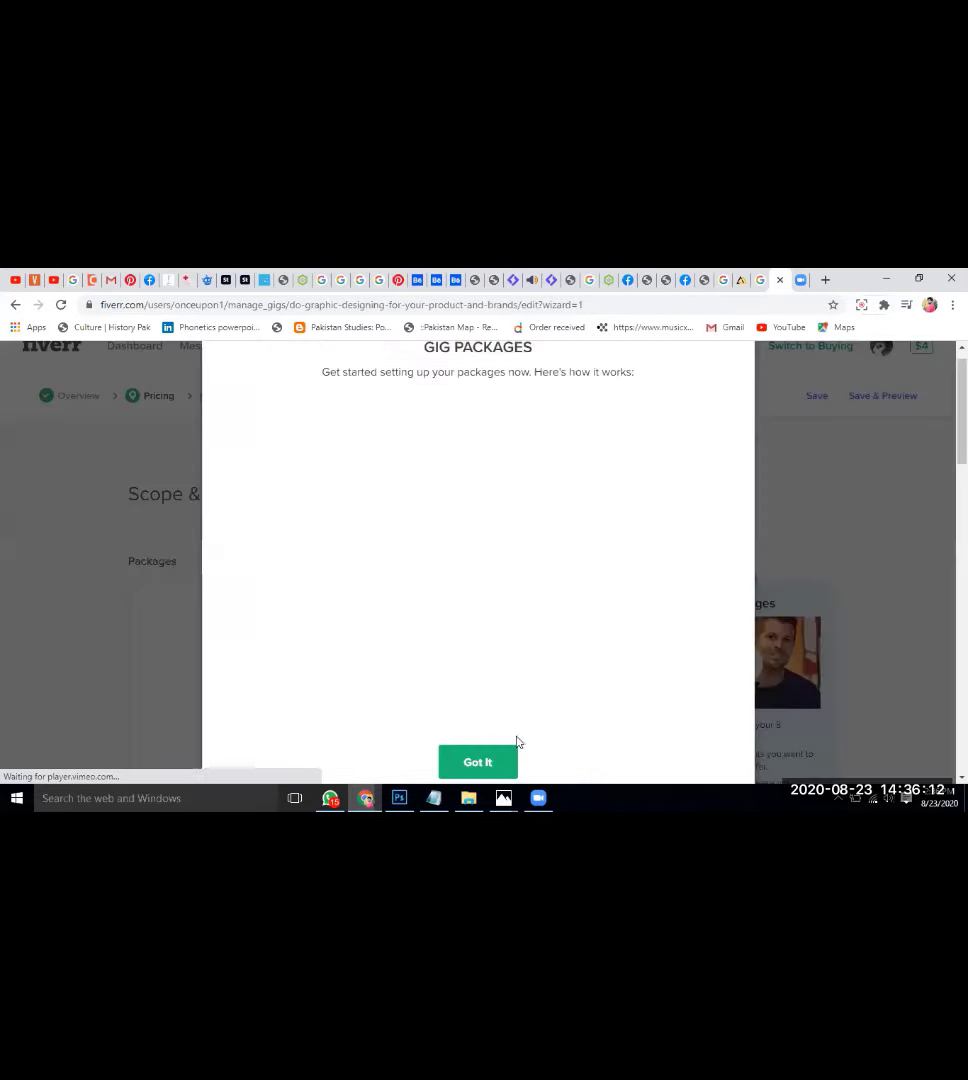
left_click(499, 762)
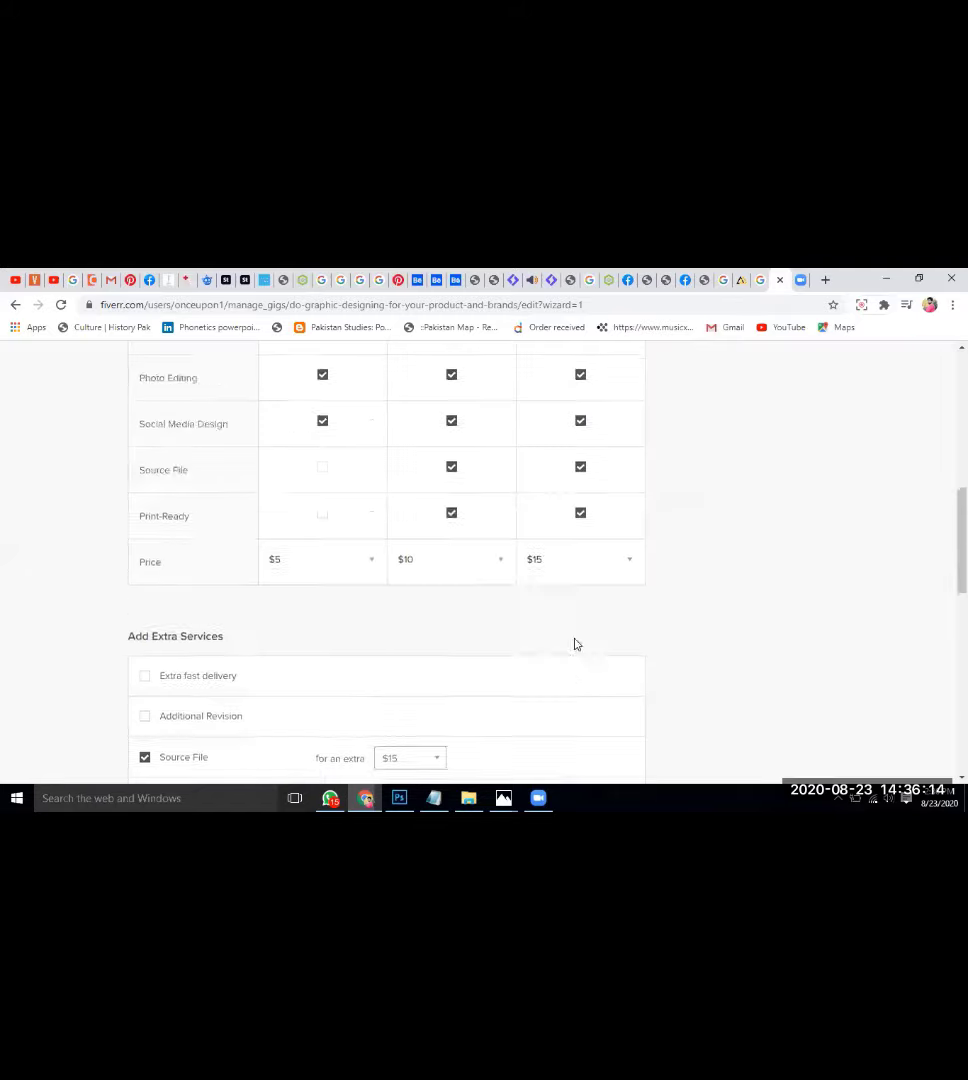
scroll(573, 650, "down", 2)
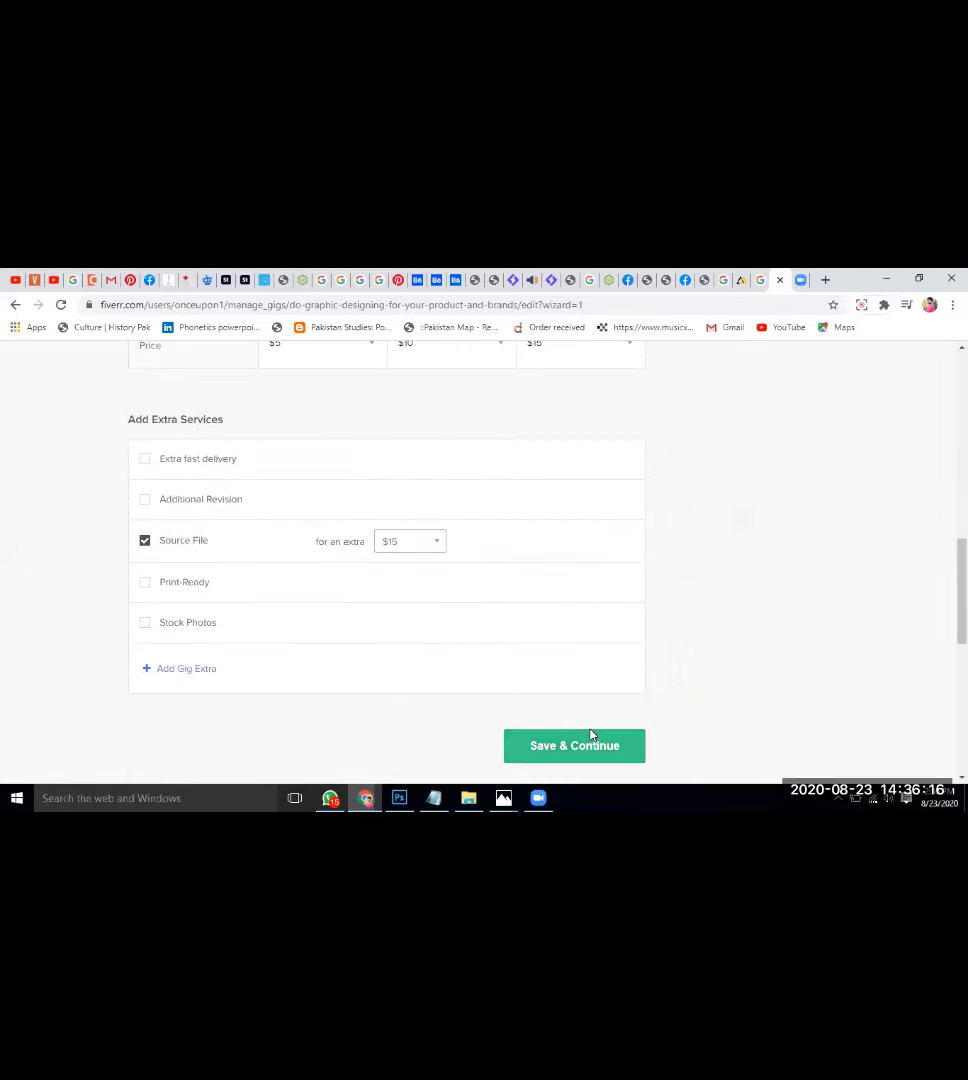
left_click(590, 733)
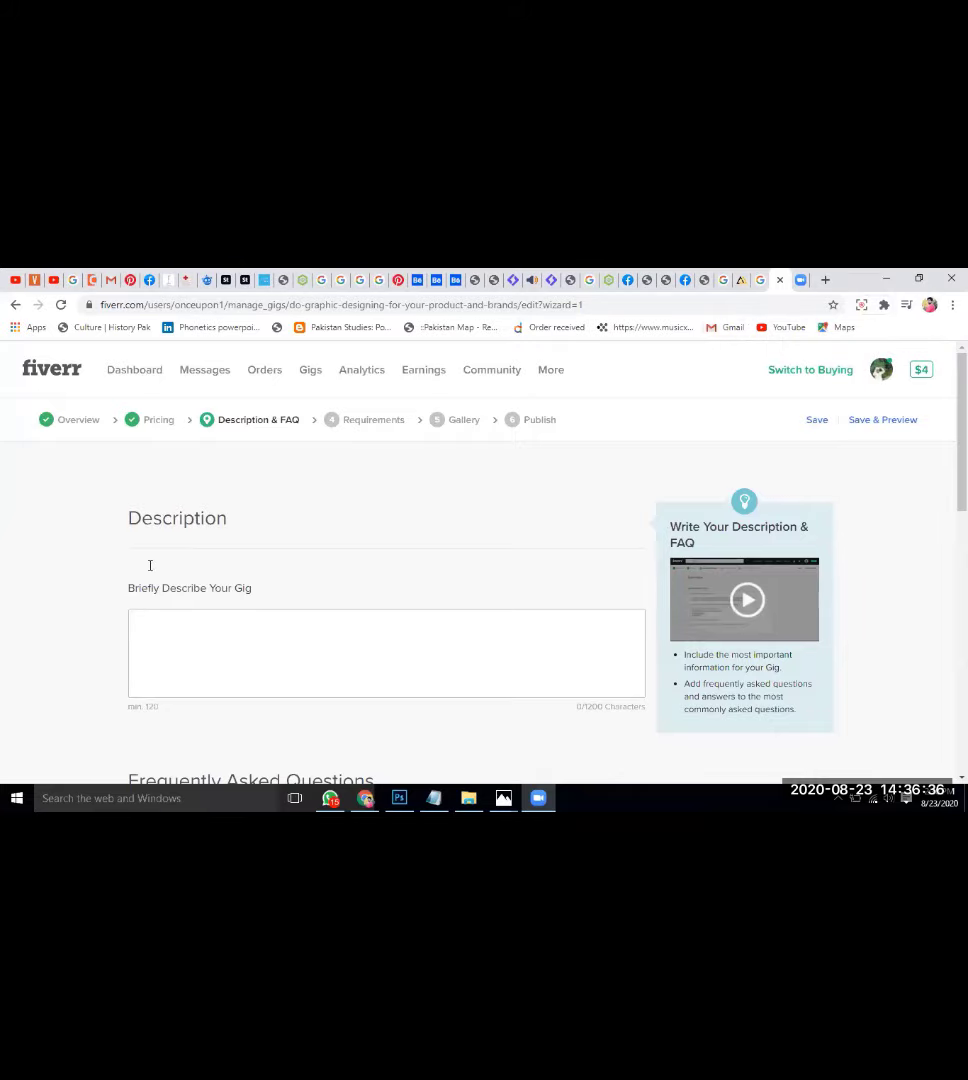
Examine the gig description field, its minimum length requirement and the Frequently Asked Questions section
scroll(197, 578, "down", 1)
left_click(198, 578)
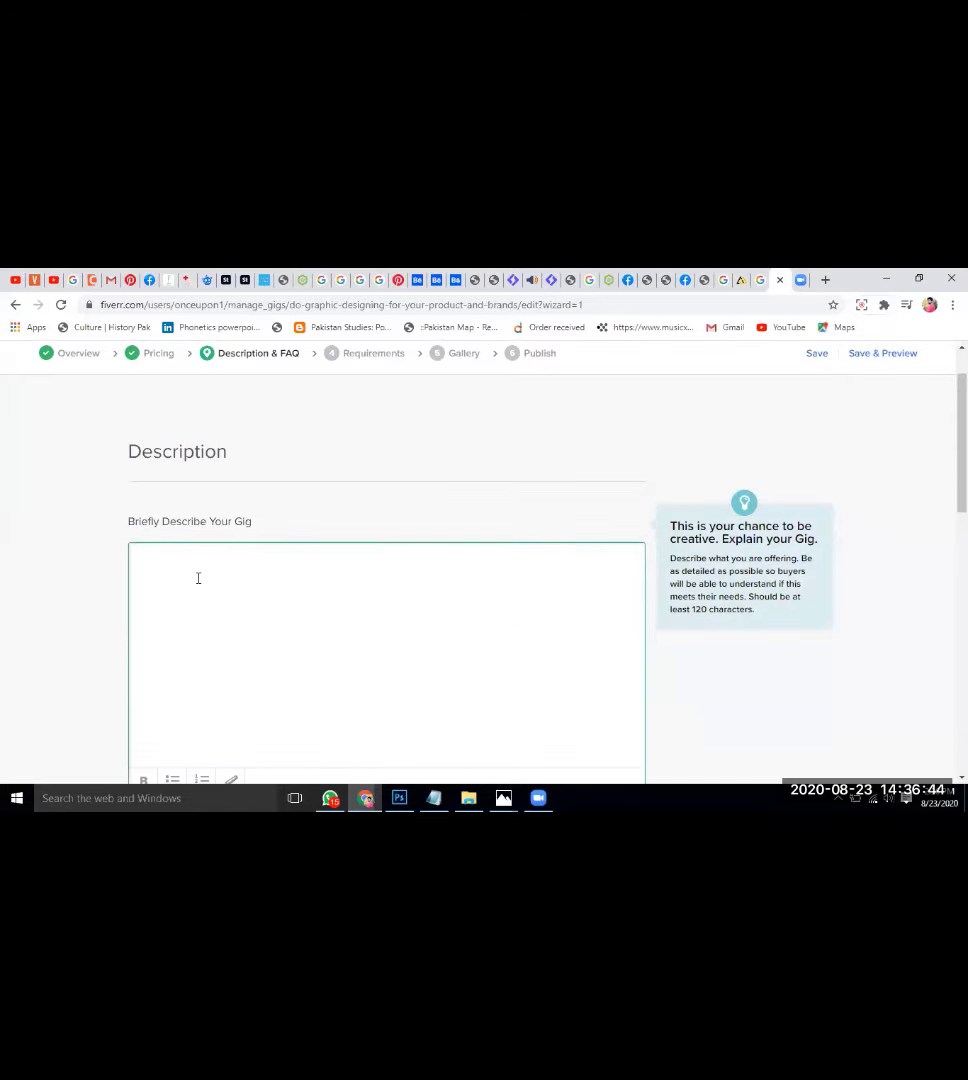
right_click(198, 580)
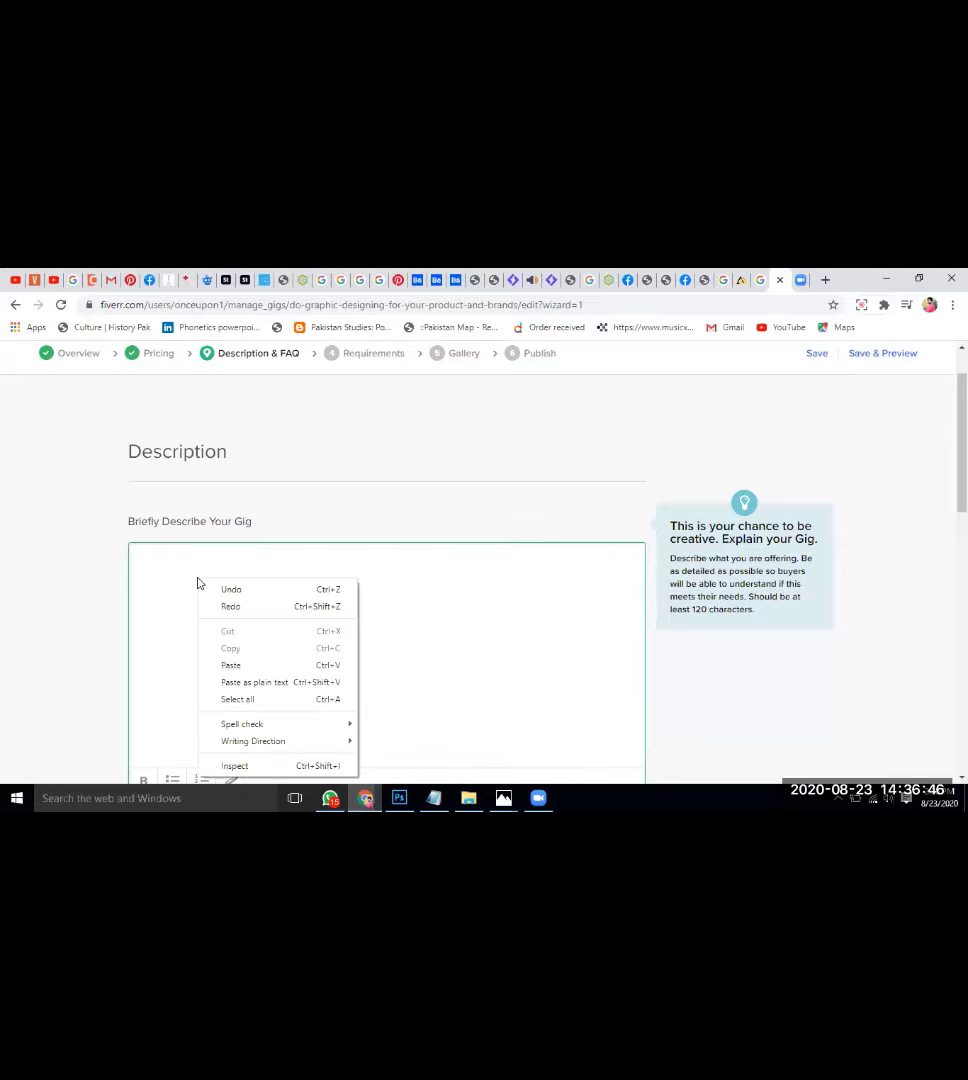
left_click(183, 569)
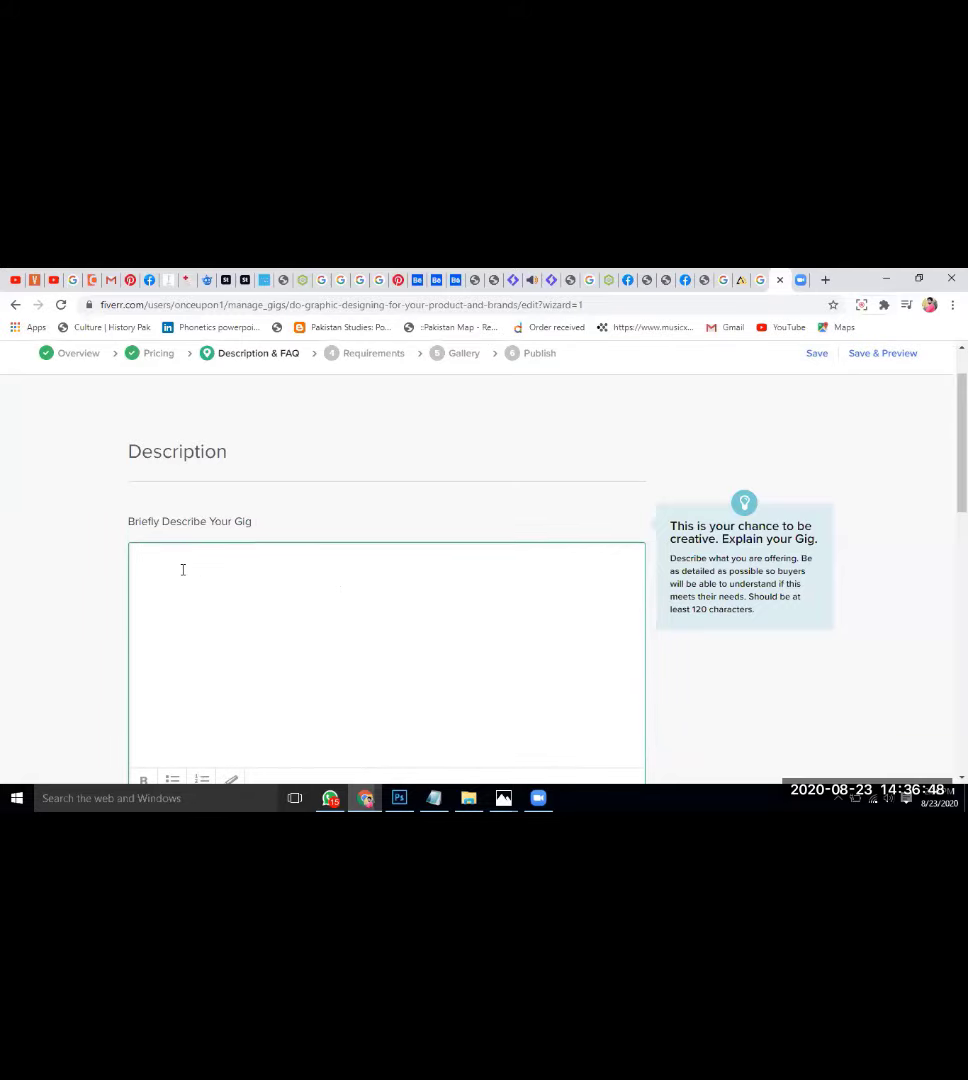
scroll(183, 569, "down", 3)
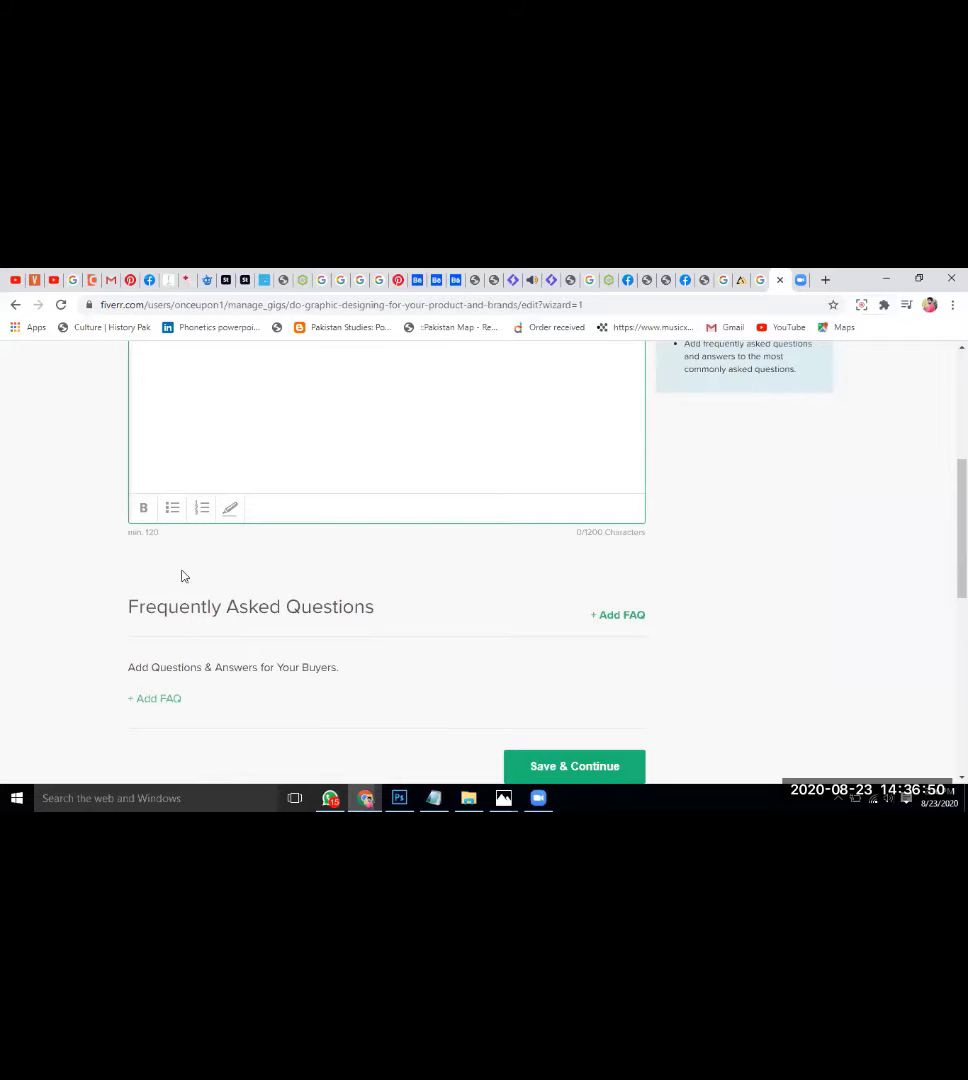
left_click_drag(143, 537, 137, 535)
scroll(137, 535, "down", 2)
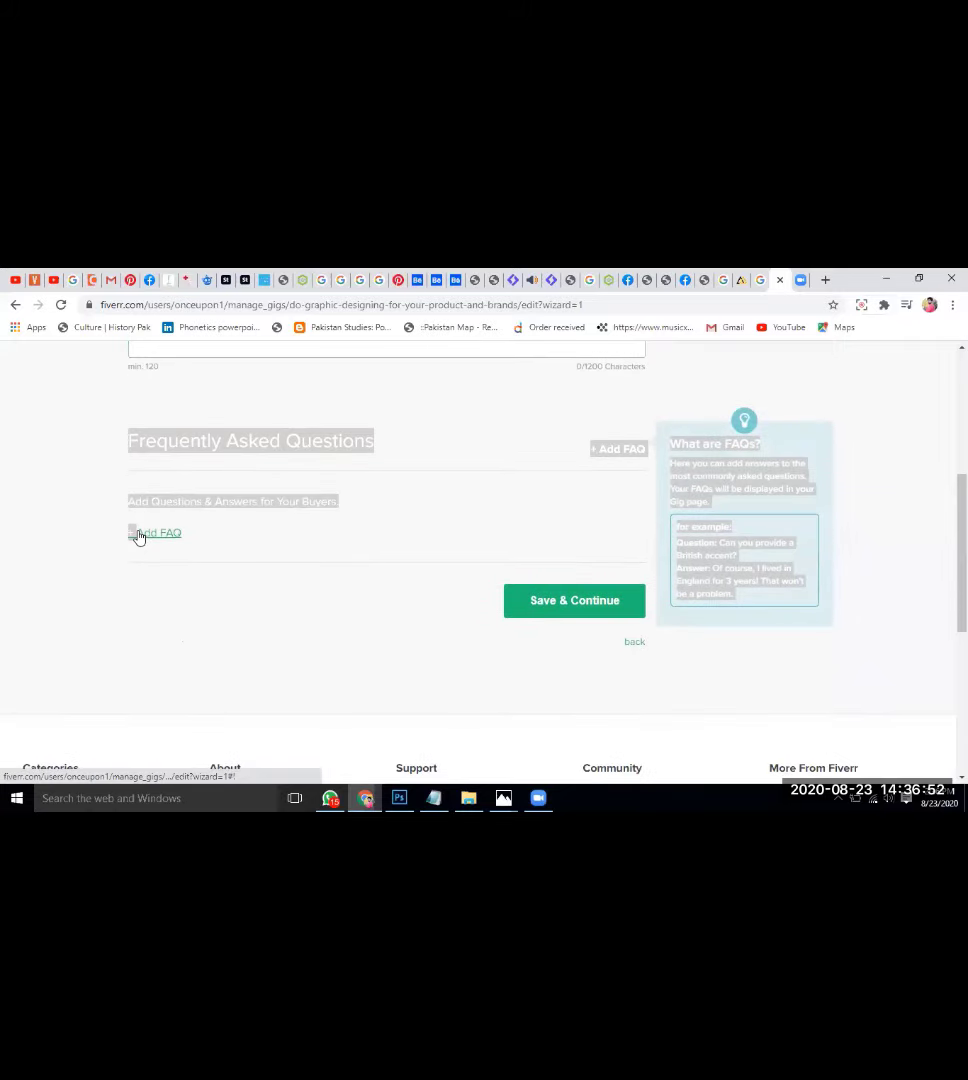
scroll(218, 493, "up", 2)
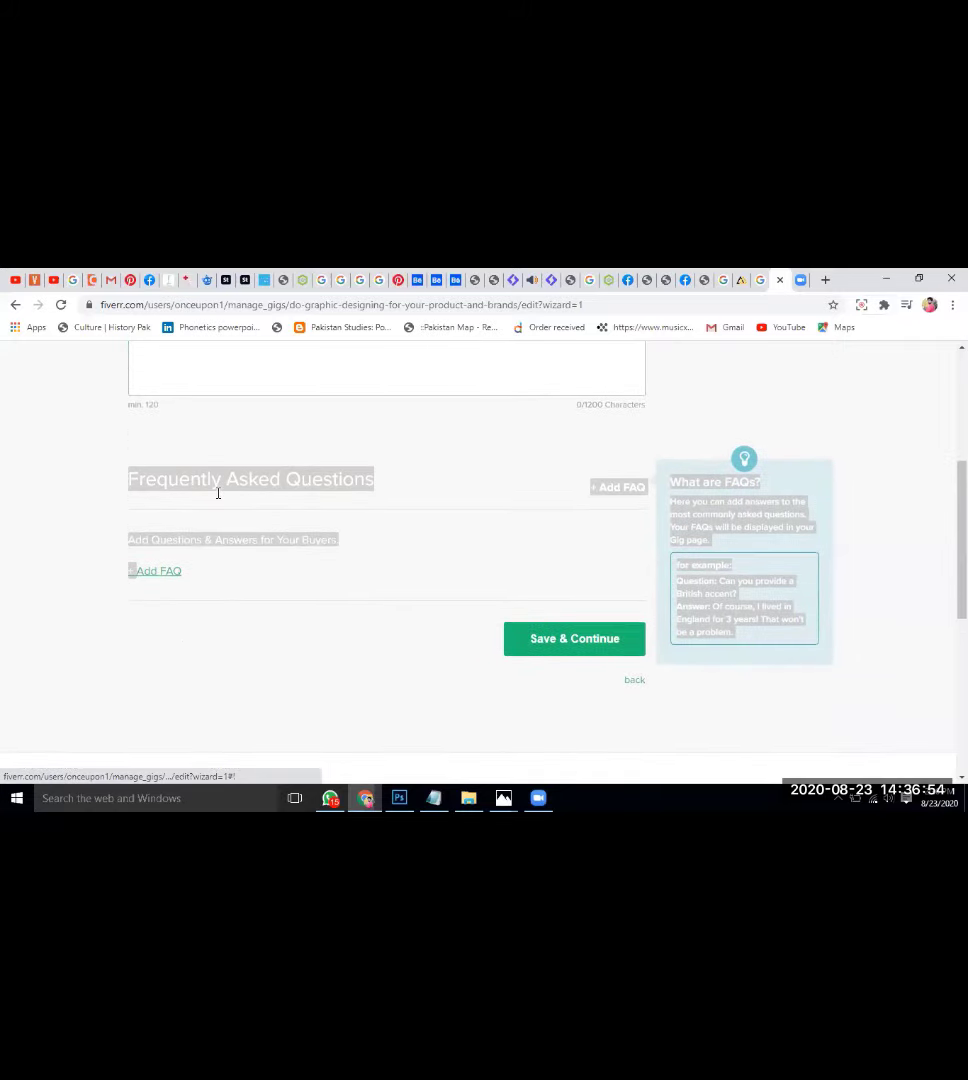
scroll(218, 493, "up", 1)
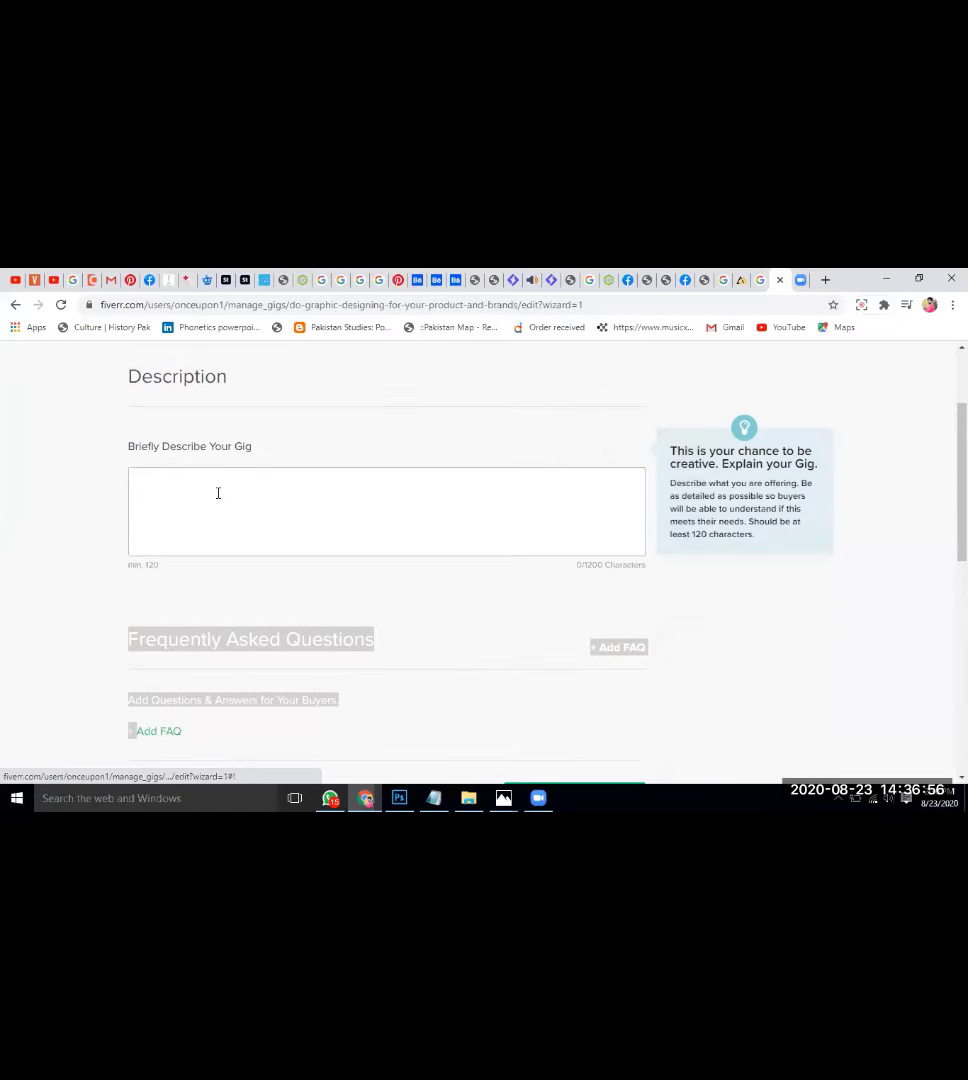
Start the gig description with "i will be creating", removing the word "logo" from the end of the sentence
left_click(218, 493)
type("I wil")
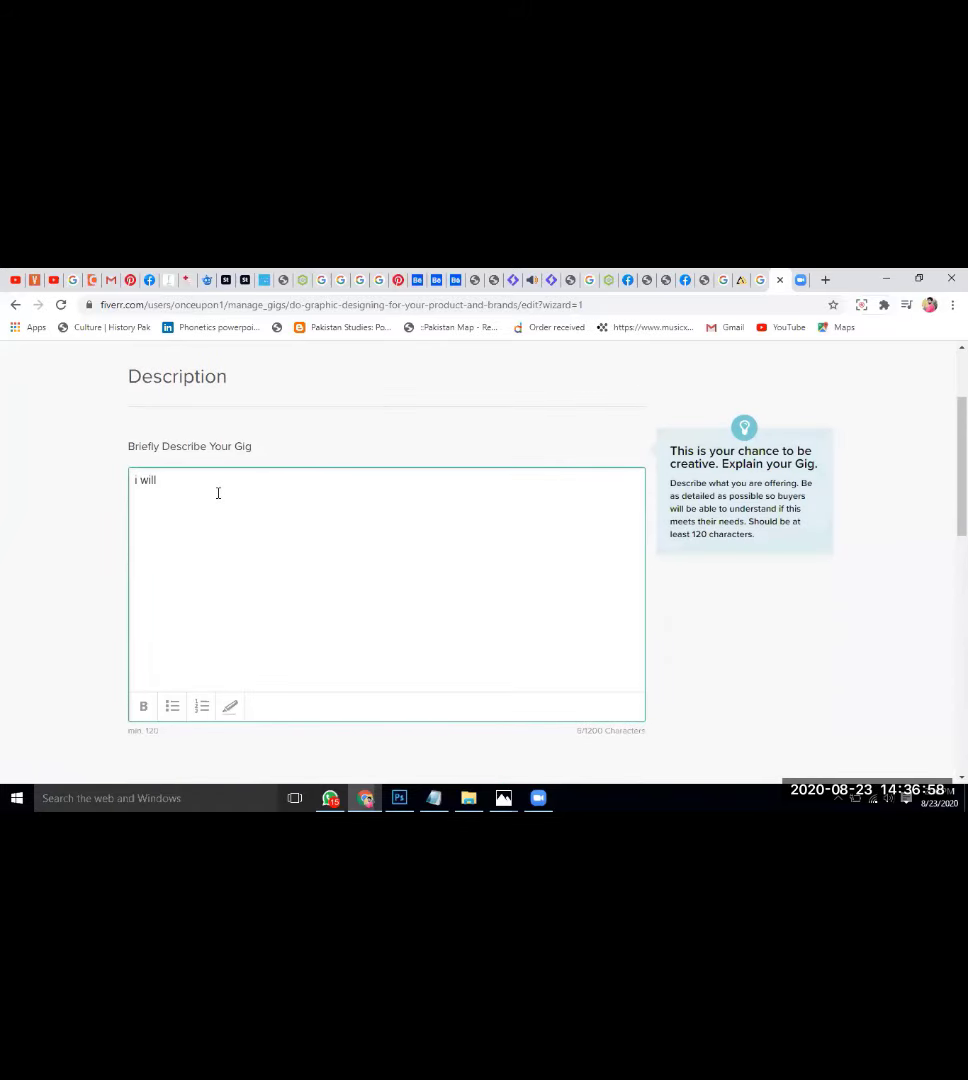
type(" be creating logo")
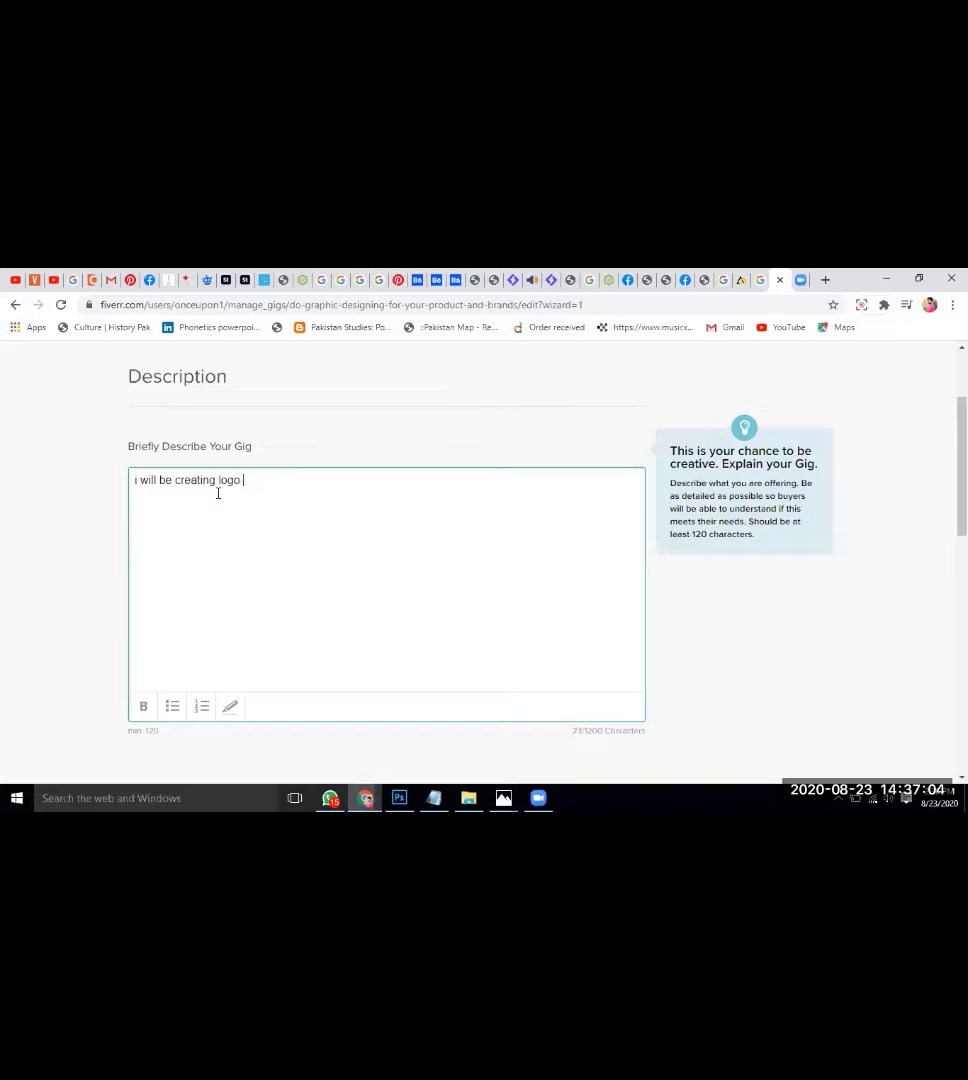
key("BackSpace")
key("BackSpace")
key("BackSpace")
key("BackSpace")
Continue the gig description with "brand logo , graphic design", correcting the misspelt word "desgin" to "design"
type("brand logo , grap")
key("BackSpace")
key("BackSpace")
key("BackSpace")
key("BackSpace")
type("aphic desgin")
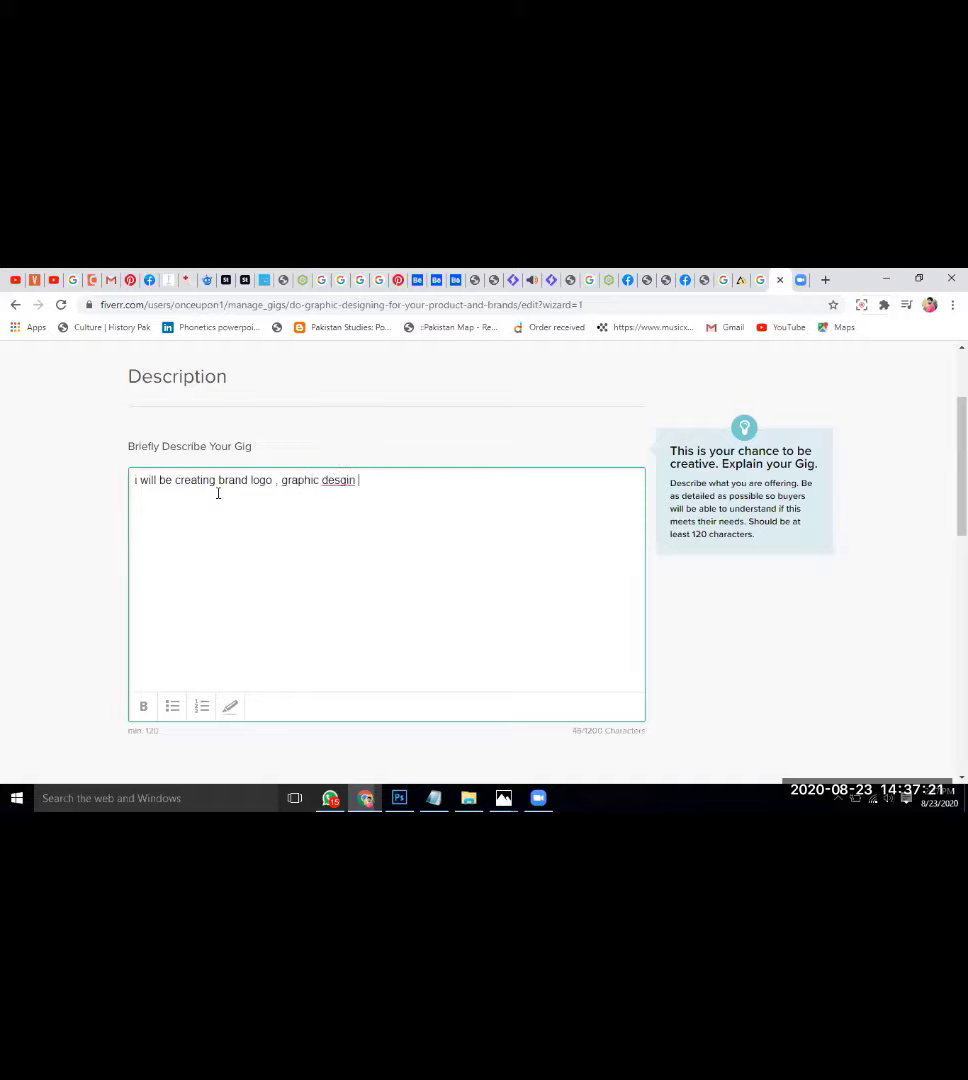
key("BackSpace")
key("Menu")
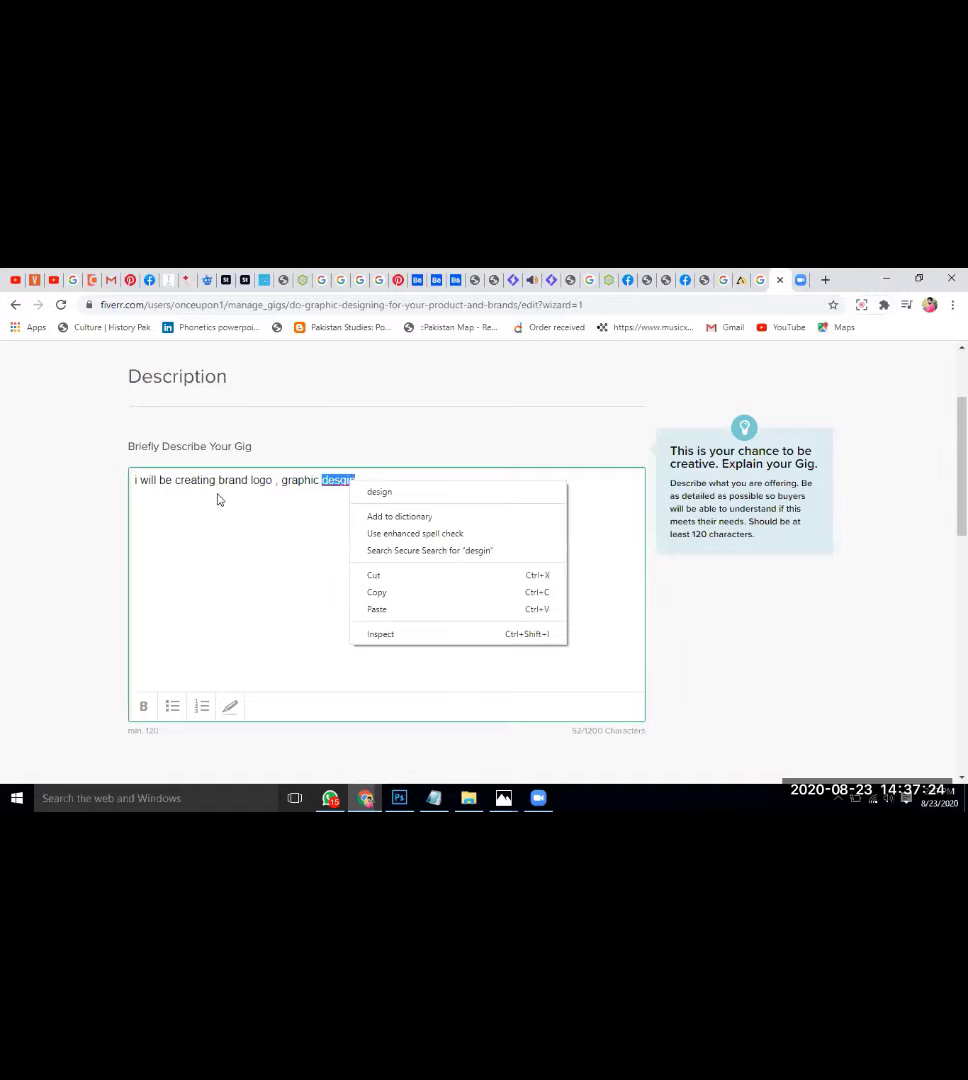
key("Return")
Continue the description with "like poster , brouchers" and check the spelling suggestions for the last word
type("lik")
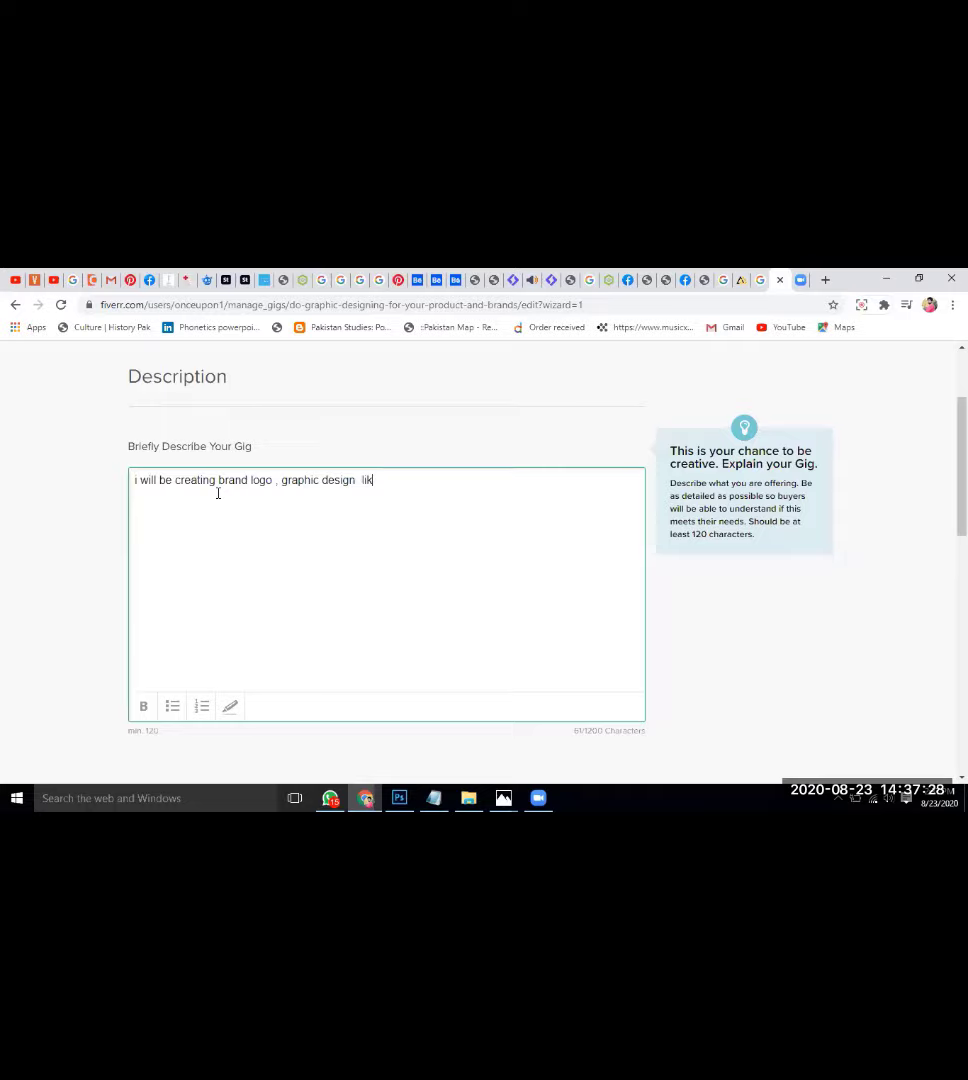
type("e")
key("BackSpace")
key("BackSpace")
type("like poster , brouchers")
key("Left")
key("Left")
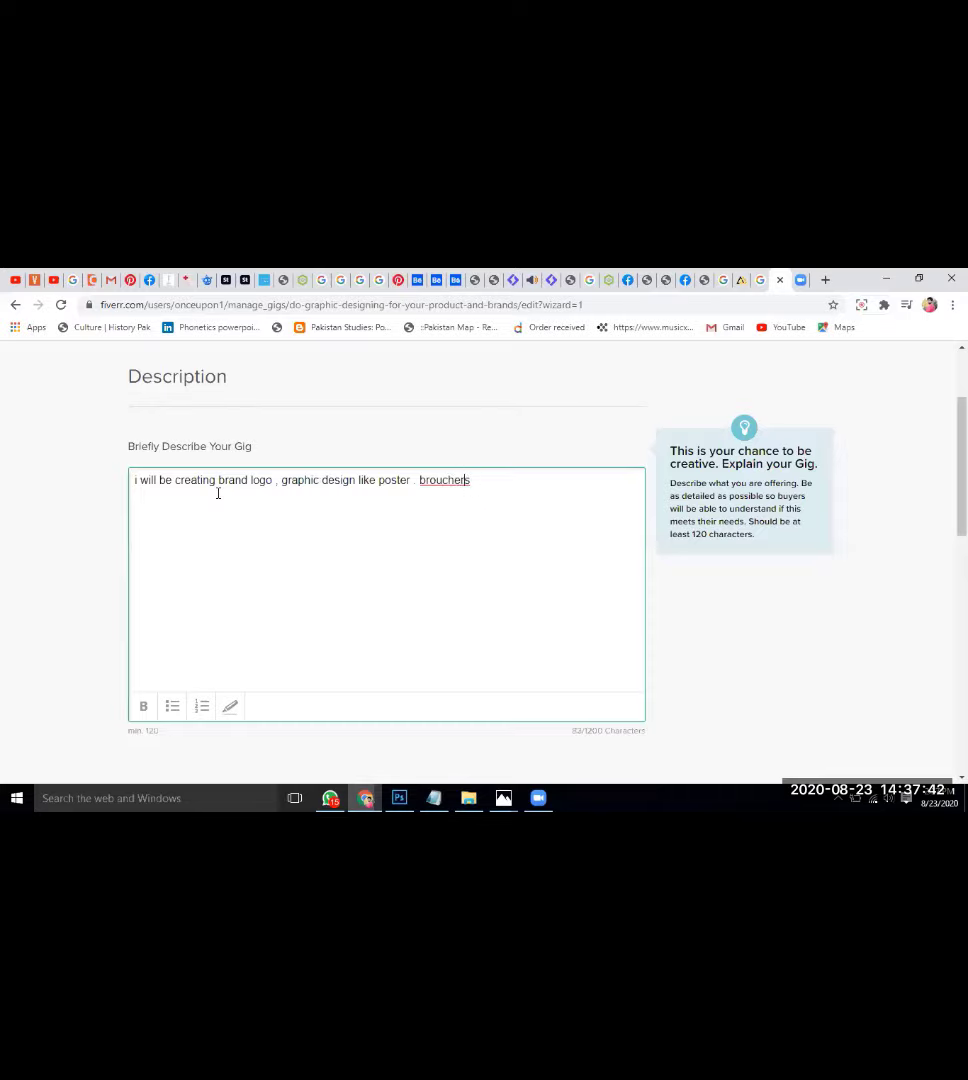
key("shift+F10")
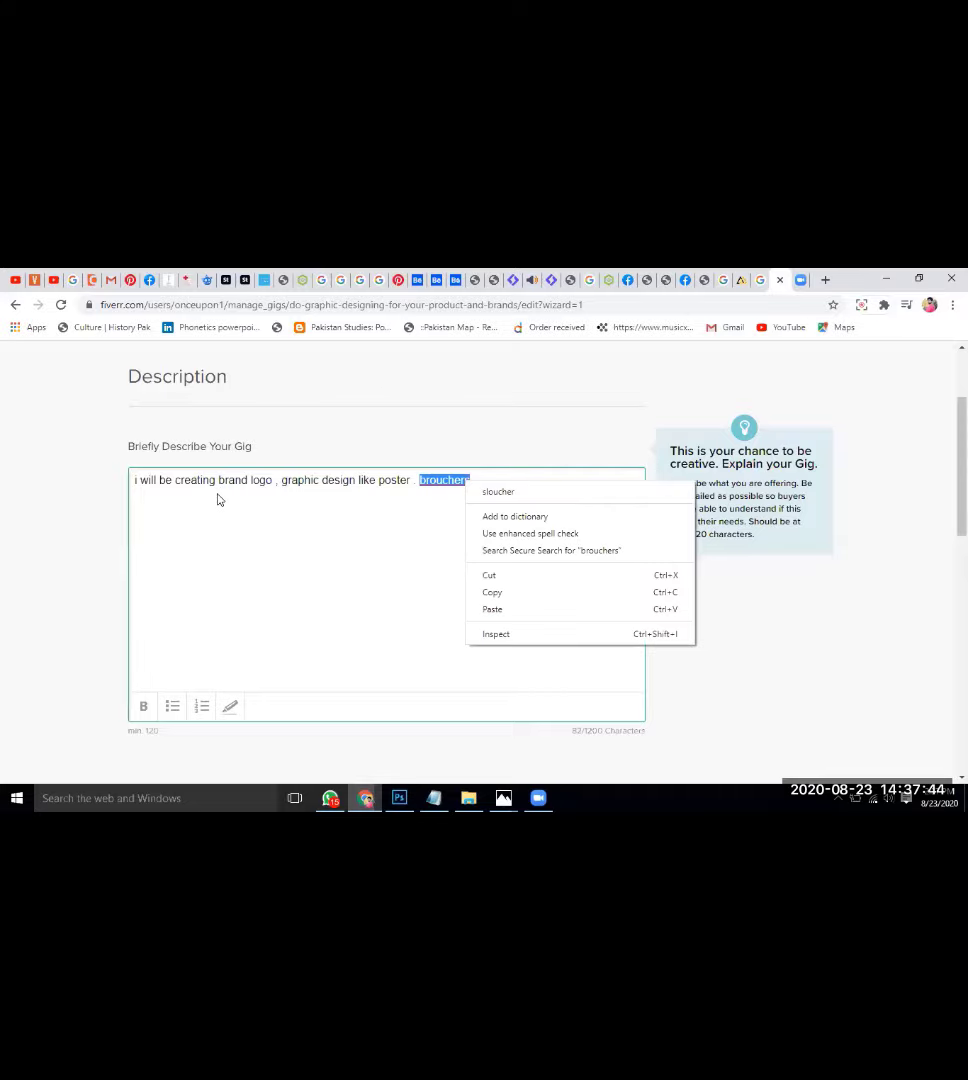
left_click(422, 480)
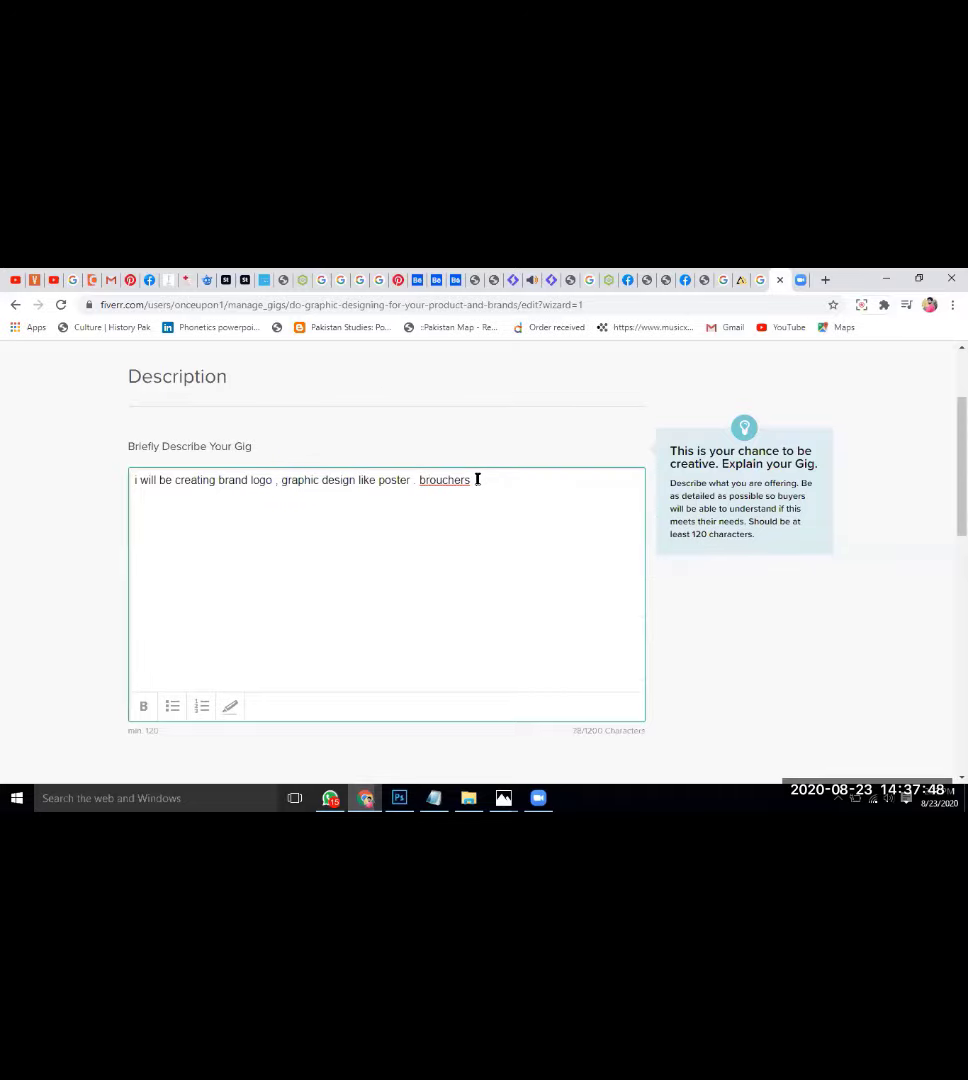
Extend the description after "brouchers" with the words "using multiple tools"
left_click(477, 480)
key("BackSpace")
key("BackSpace")
key("BackSpace")
key("BackSpace")
type(",")
key("BackSpace")
type("using multpe")
key("BackSpace")
key("BackSpace")
type("iple tools li")
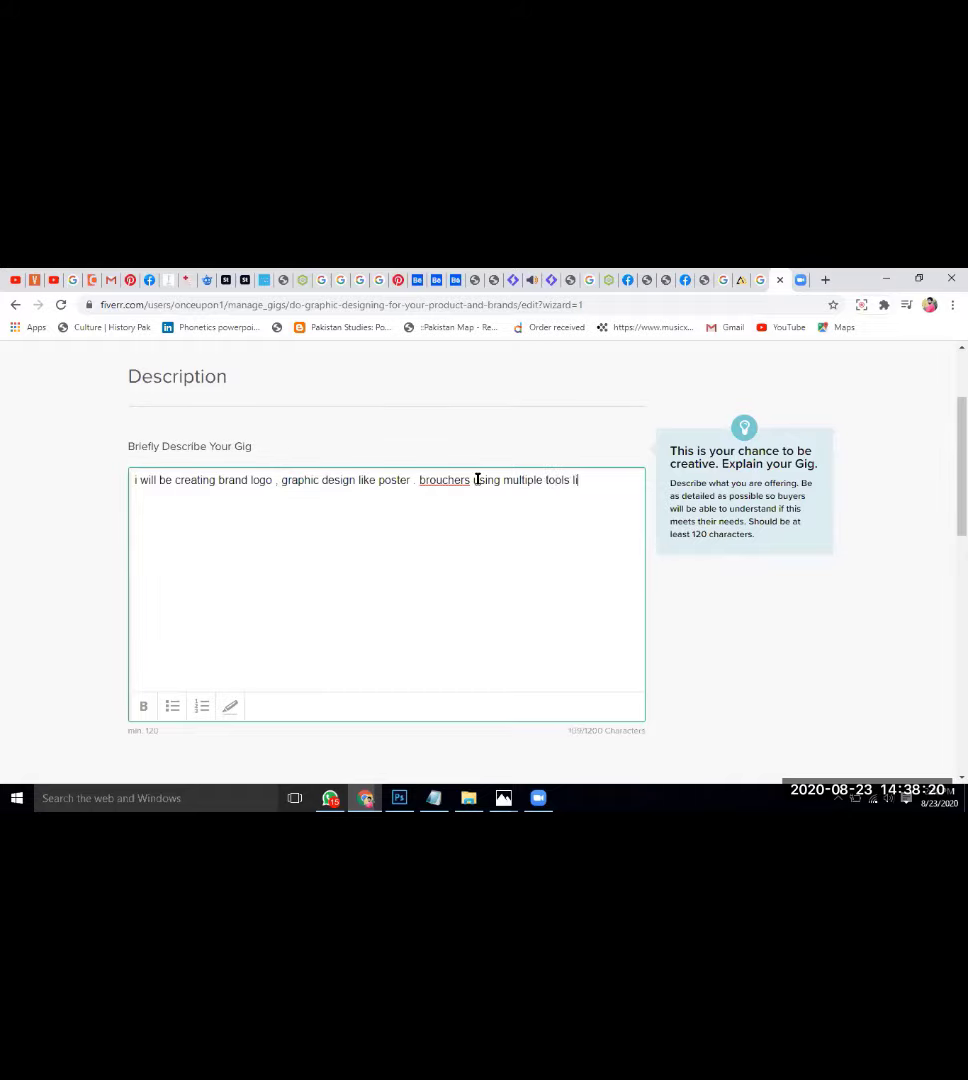
Name the tools in the description as "like blender Photoshop", applying the capitalised spelling suggestion for Photoshop
type("ke blender photoshop")
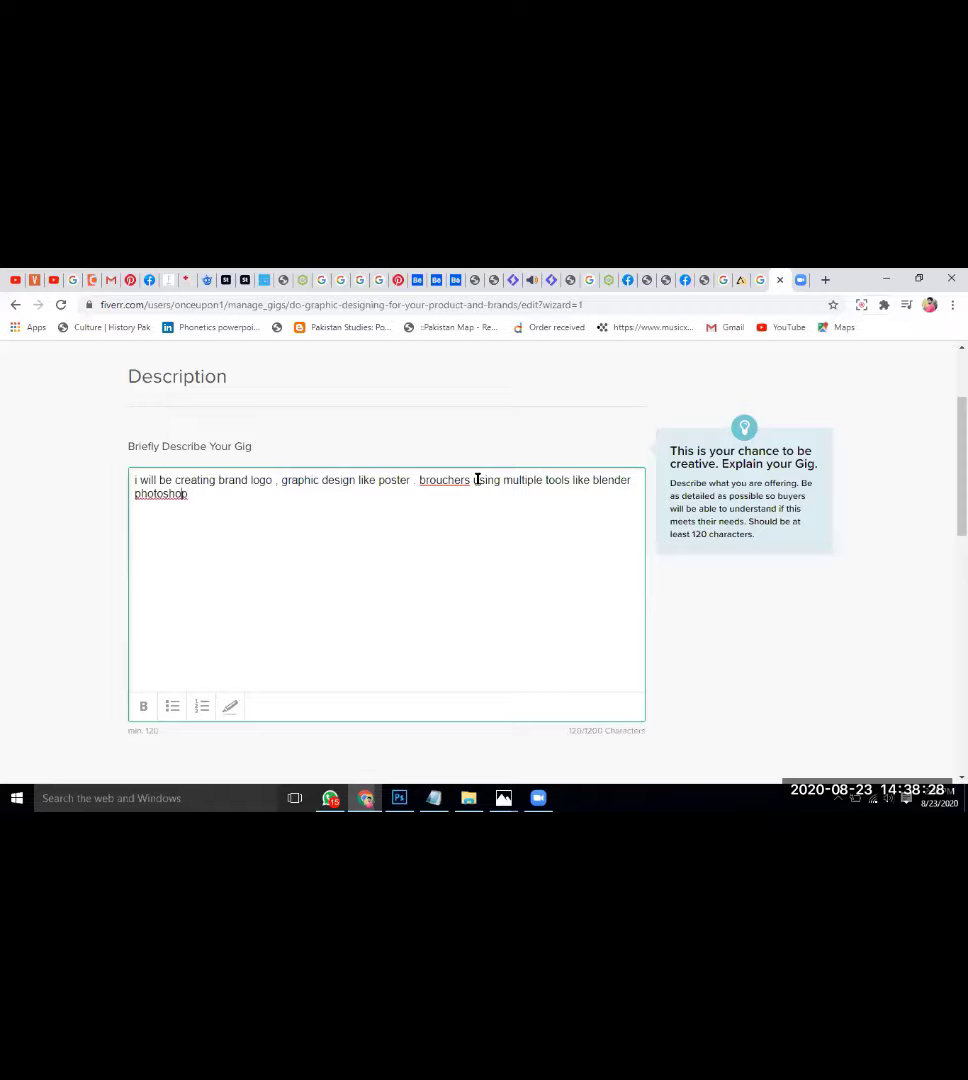
key("Menu")
key("Down")
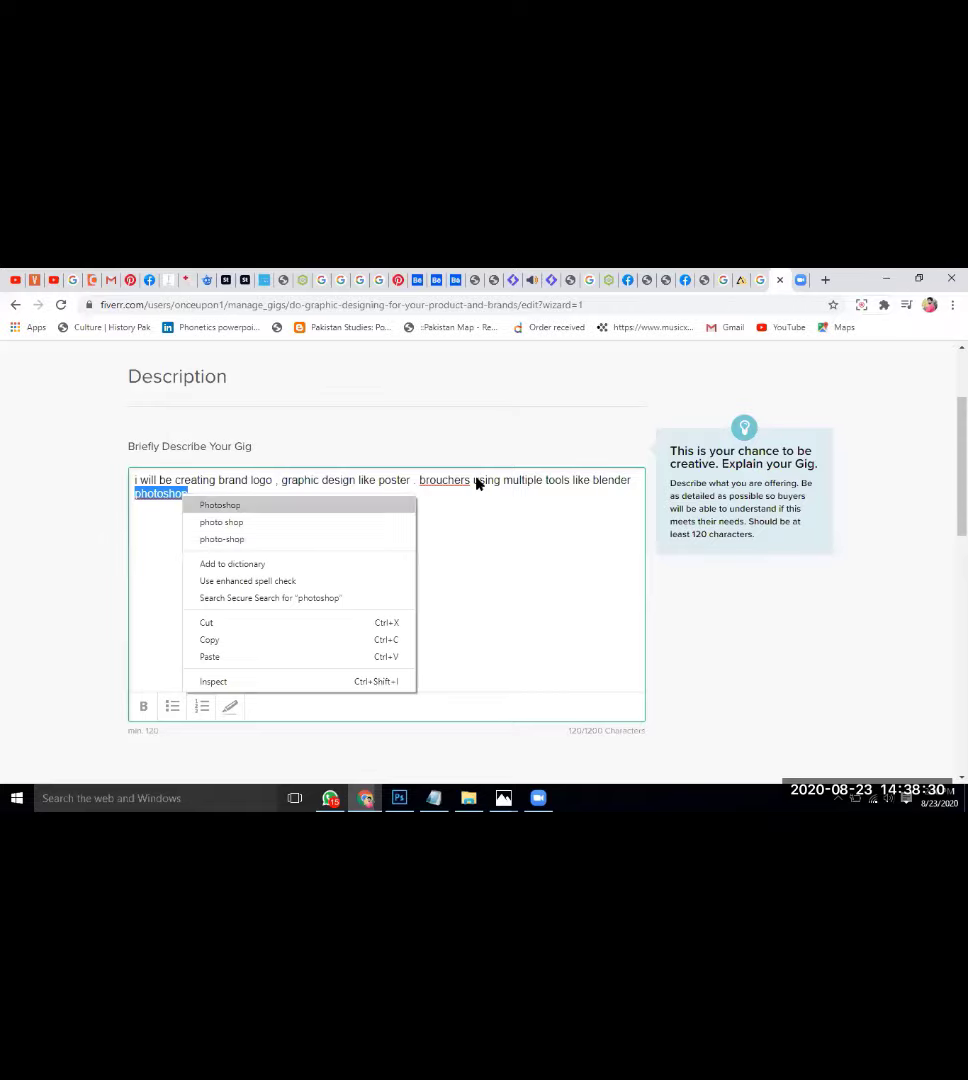
key("Return")
Continue the description after "Photoshop" with ", iwll be providing sample"
type("and")
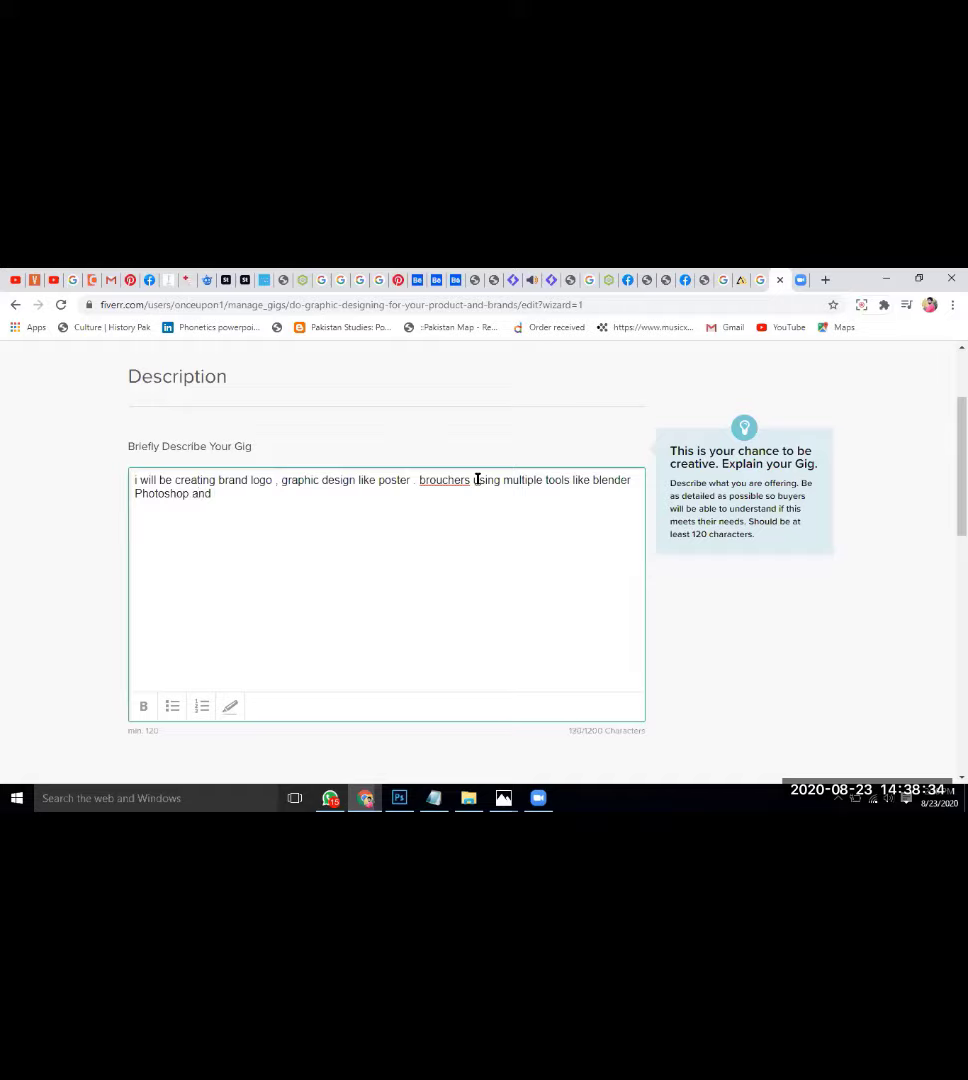
key("BackSpace")
key("BackSpace")
key("BackSpace")
key("BackSpace")
type(".")
key("BackSpace")
type(", iwll be providing sample")
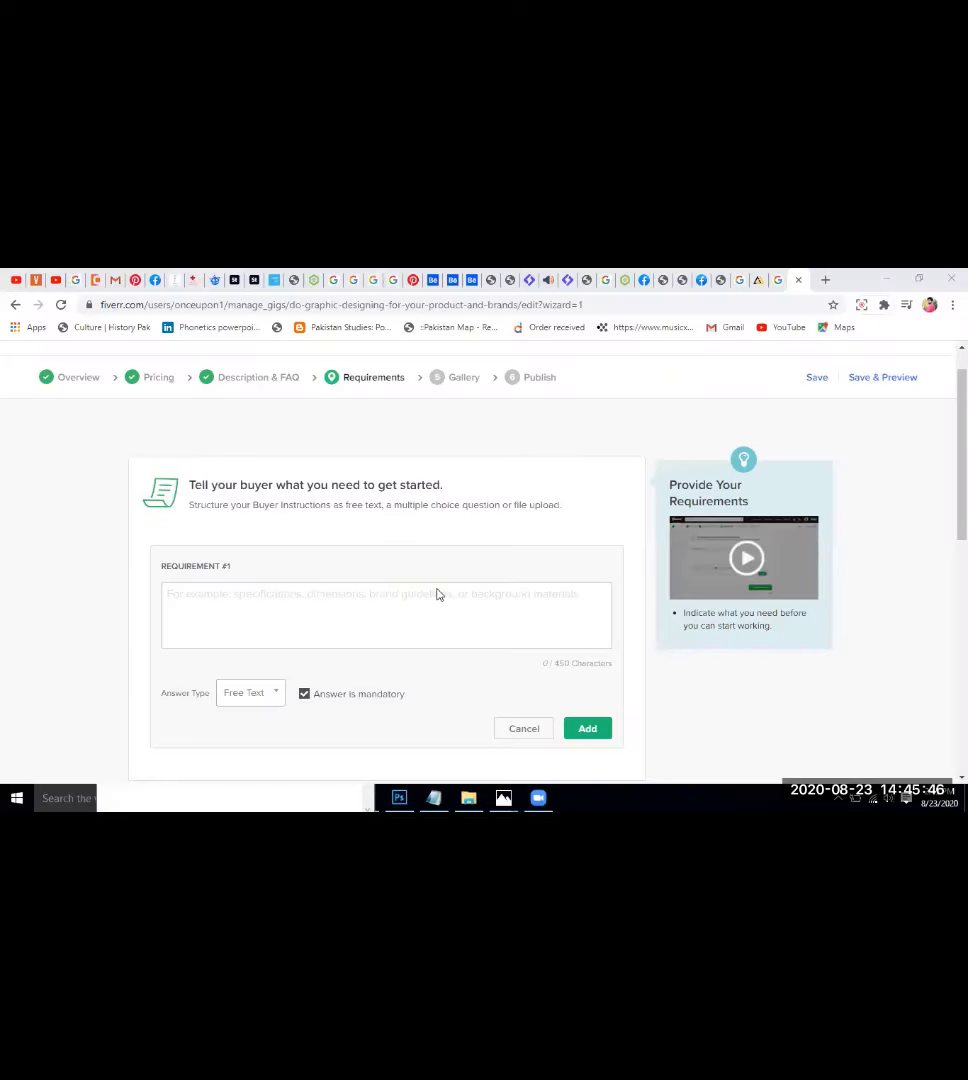
left_click(181, 609)
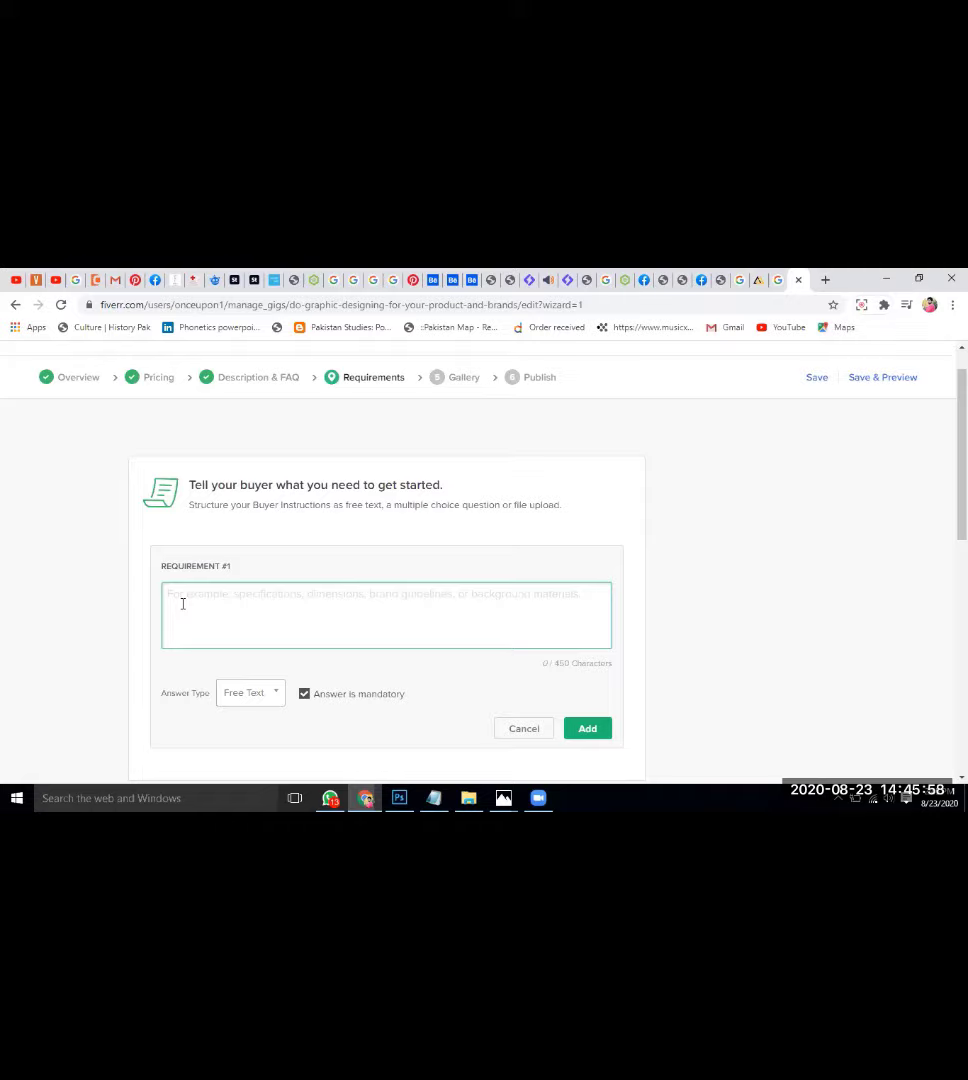
type("da")
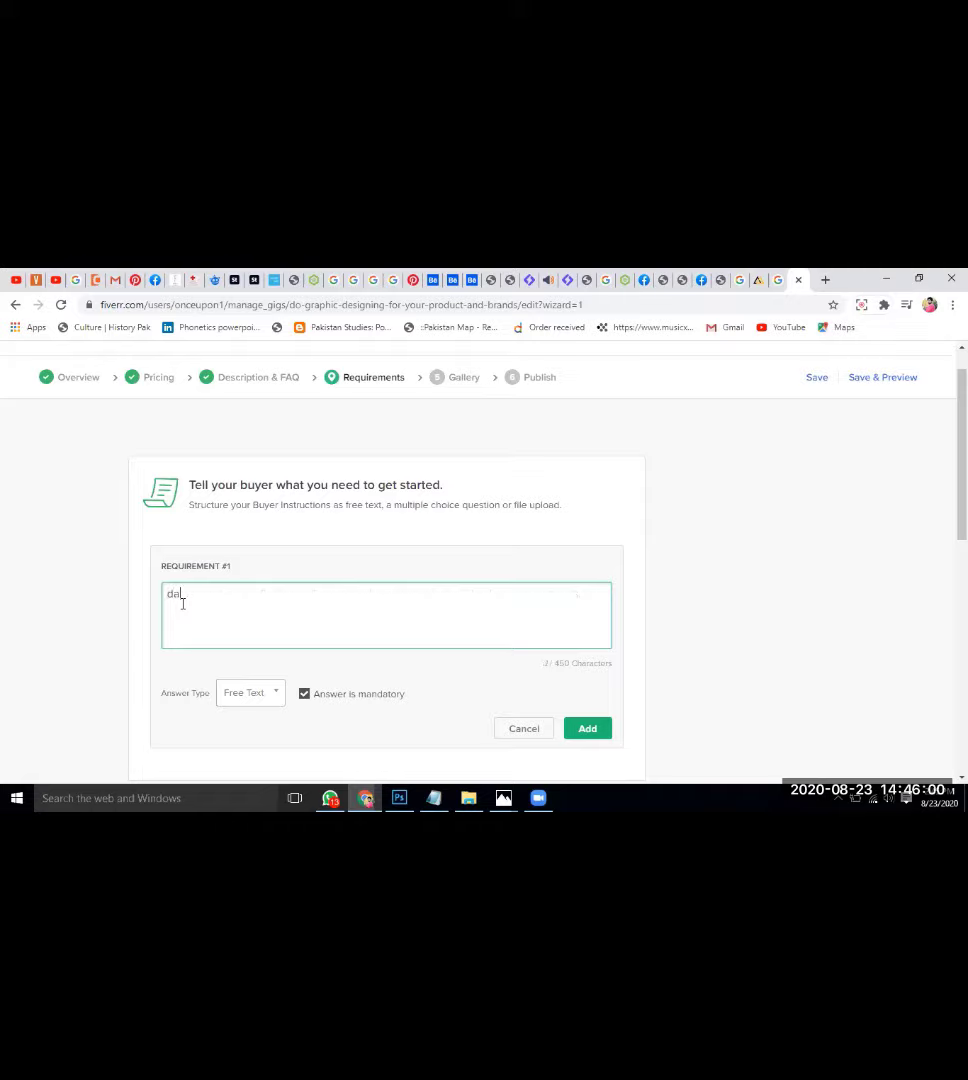
type("tils")
right_click(183, 604)
left_click(183, 604)
key("BackSpace")
key("BackSpace")
key("BackSpace")
key("BackSpace")
key("BackSpace")
key("BackSpace")
key("BackSpace")
type("Detals")
right_click(181, 607)
key("Down")
key("Down")
key("Down")
key("Down")
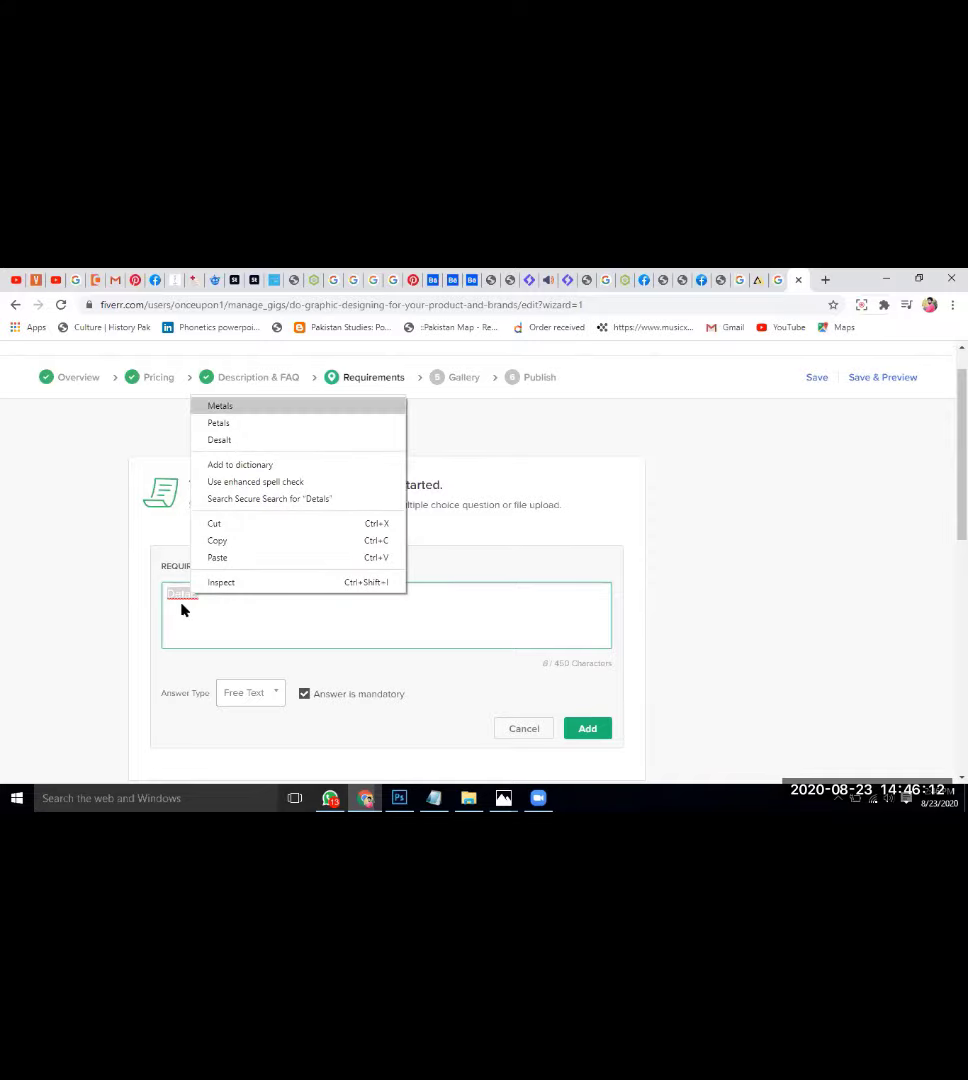
left_click(181, 609)
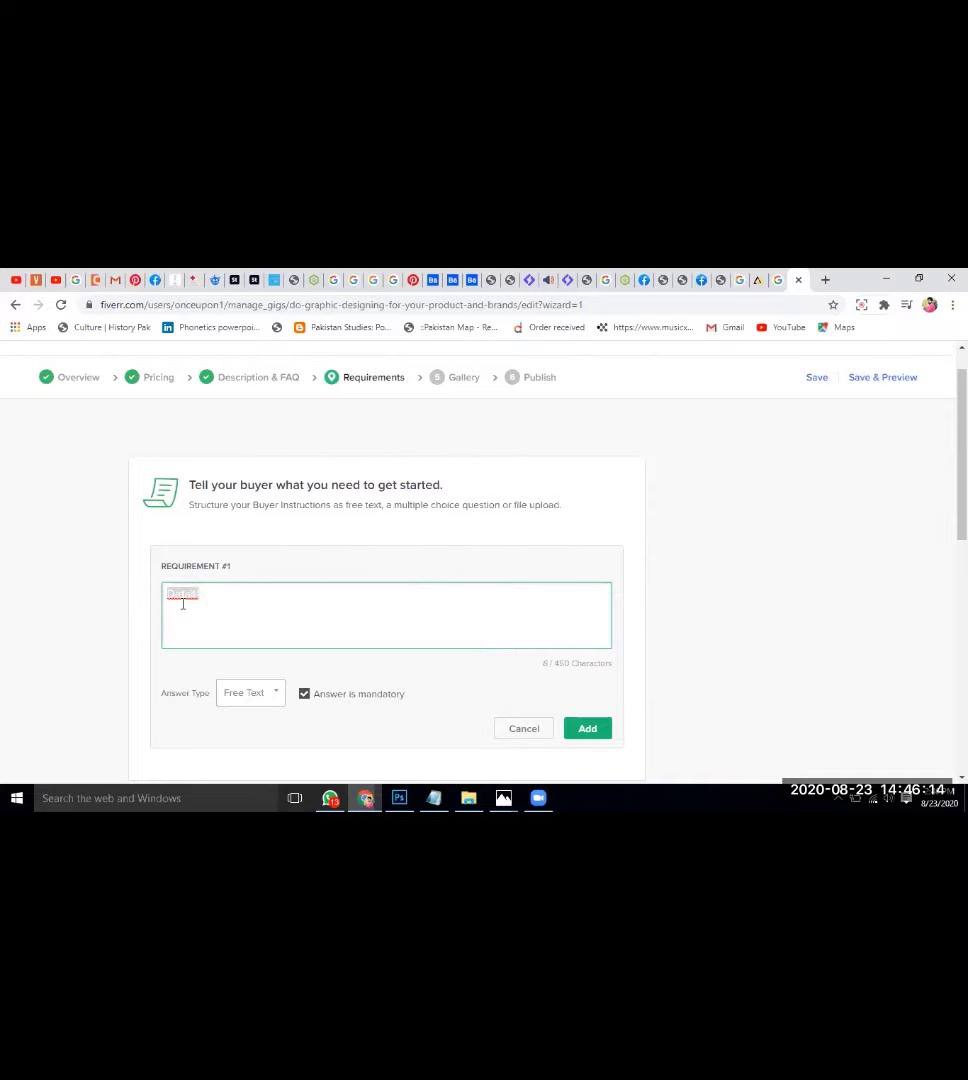
left_click_drag(214, 587, 140, 598)
key("BackSpace")
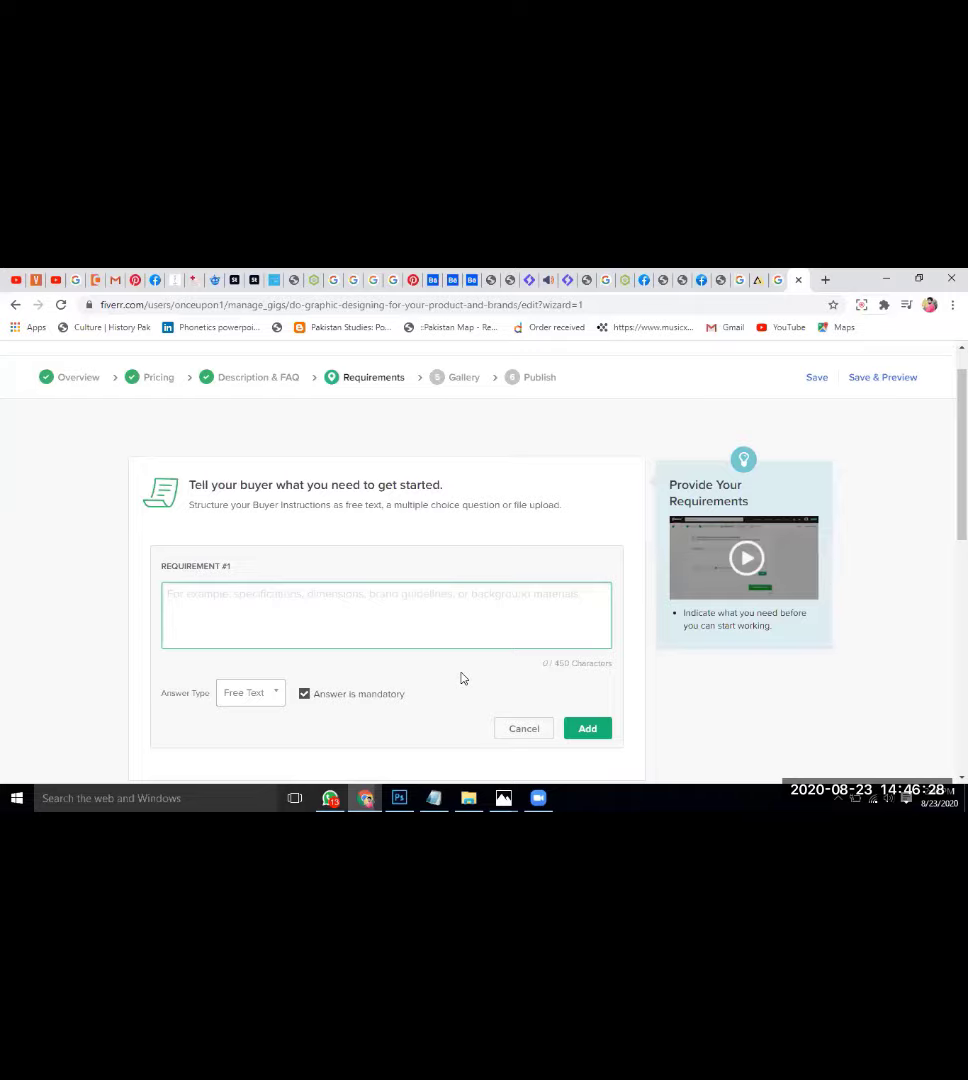
Begin the first buyer requirement with "pictures and", correcting the misspelt "picturs" with the spelling suggestion
type("picturs")
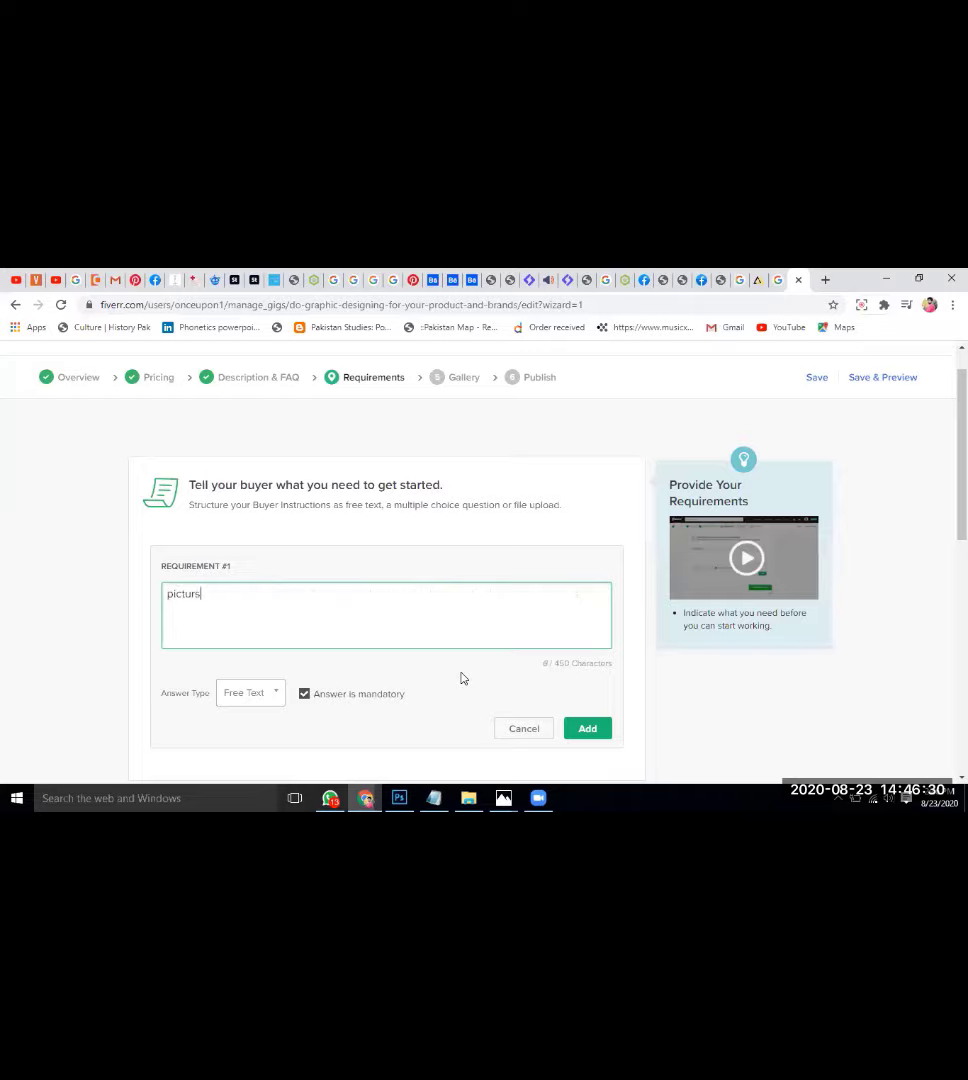
key("shift+F10")
key("Down")
key("Down")
key("Return")
type("abt")
key("BackSpace")
key("BackSpace")
key("BackSpace")
type("m")
key("BackSpace")
type("and")
type("abu")
key("BackSpace")
type("bout")
key("BackSpace")
type("t")
key("BackSpace")
key("BackSpace")
key("BackSpace")
key("BackSpace")
key("BackSpace")
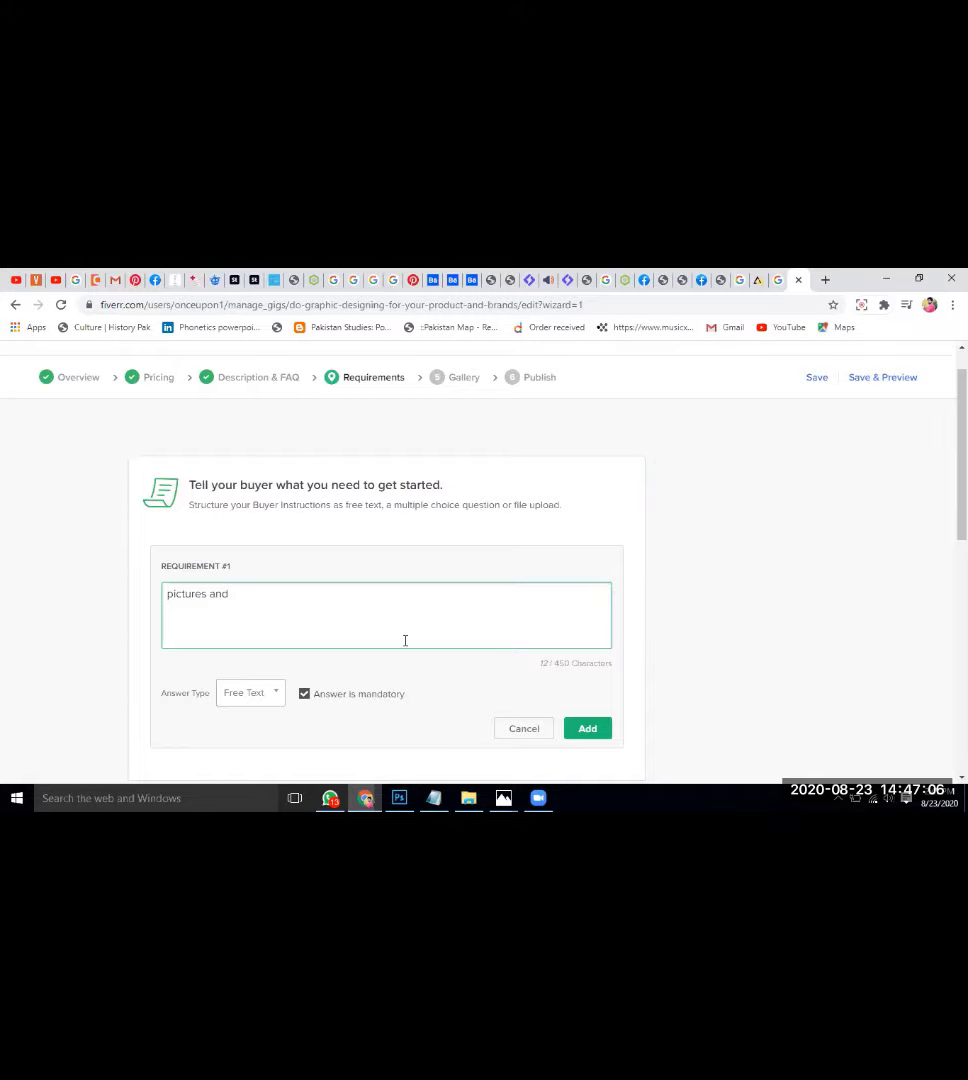
Complete the first buyer requirement with "what are the requirements about this post", correcting the spelling of "requirements"
scroll(284, 590, "down", 1)
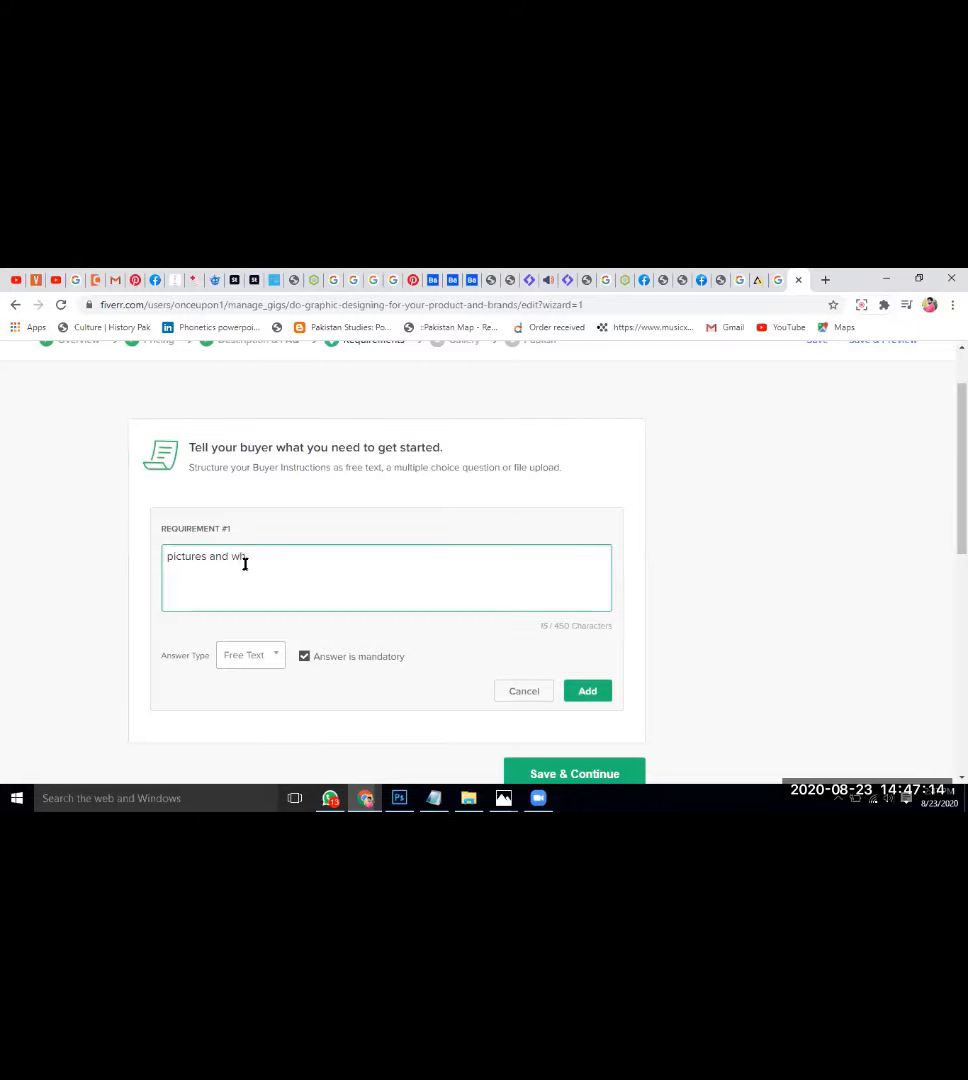
type("at are the requremts a")
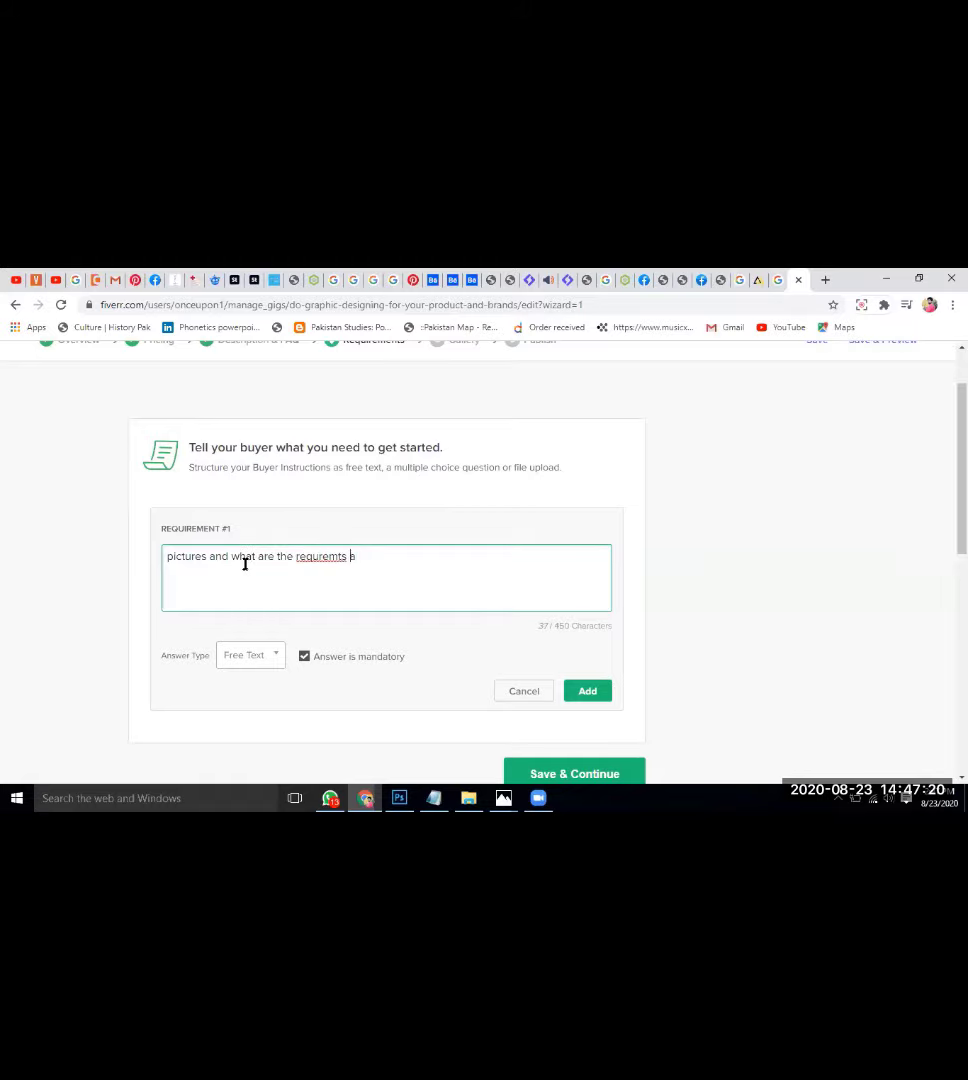
key("Menu")
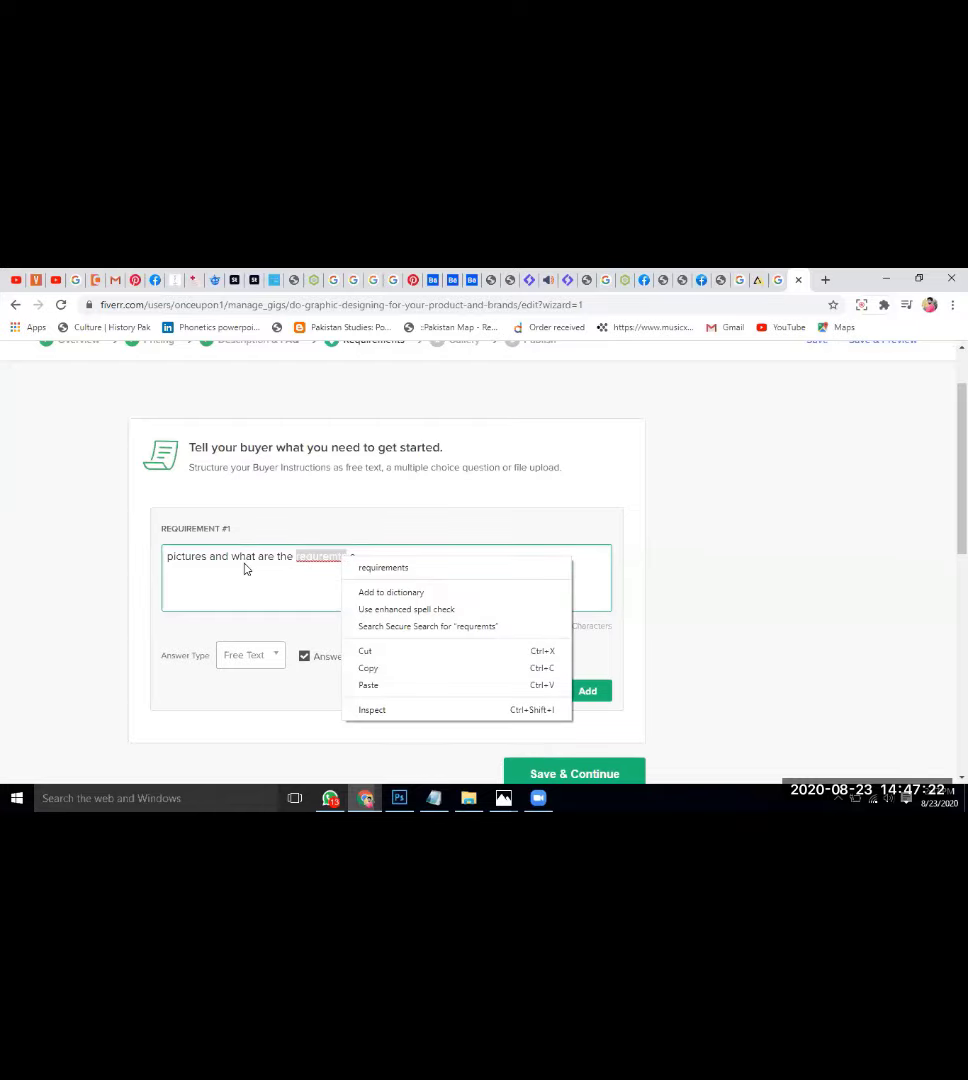
key("Down")
key("Return")
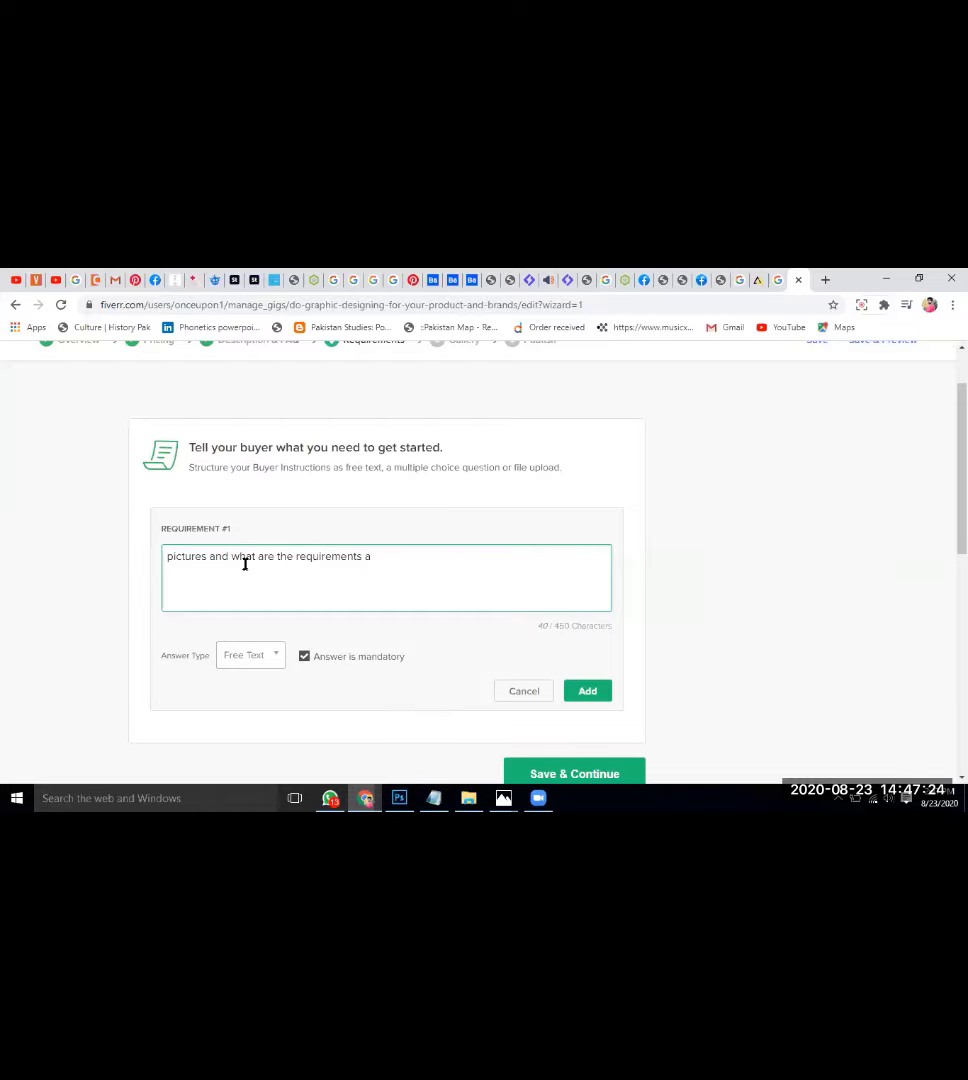
type("bout this post")
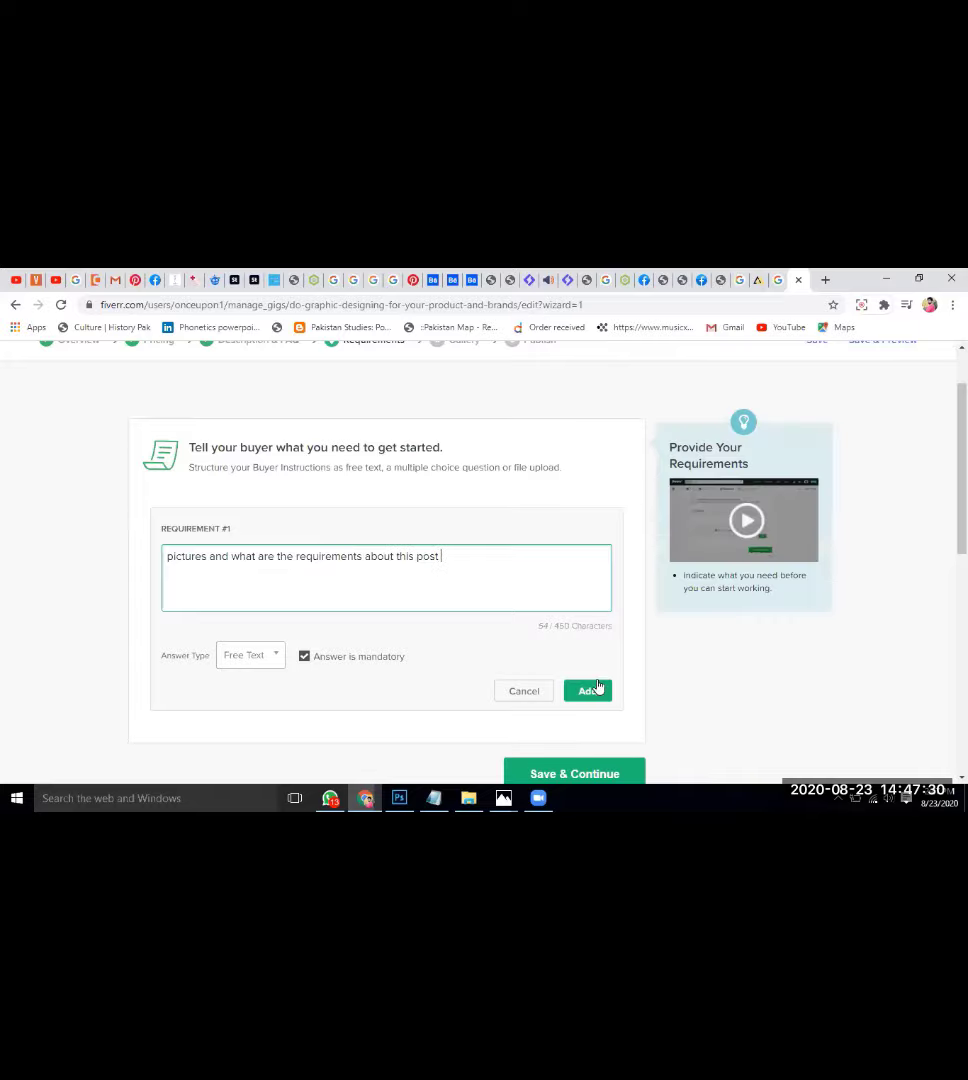
Add the written requirement as a mandatory free-text question and save the Requirements page to continue
left_click(590, 690)
scroll(318, 465, "down", 1)
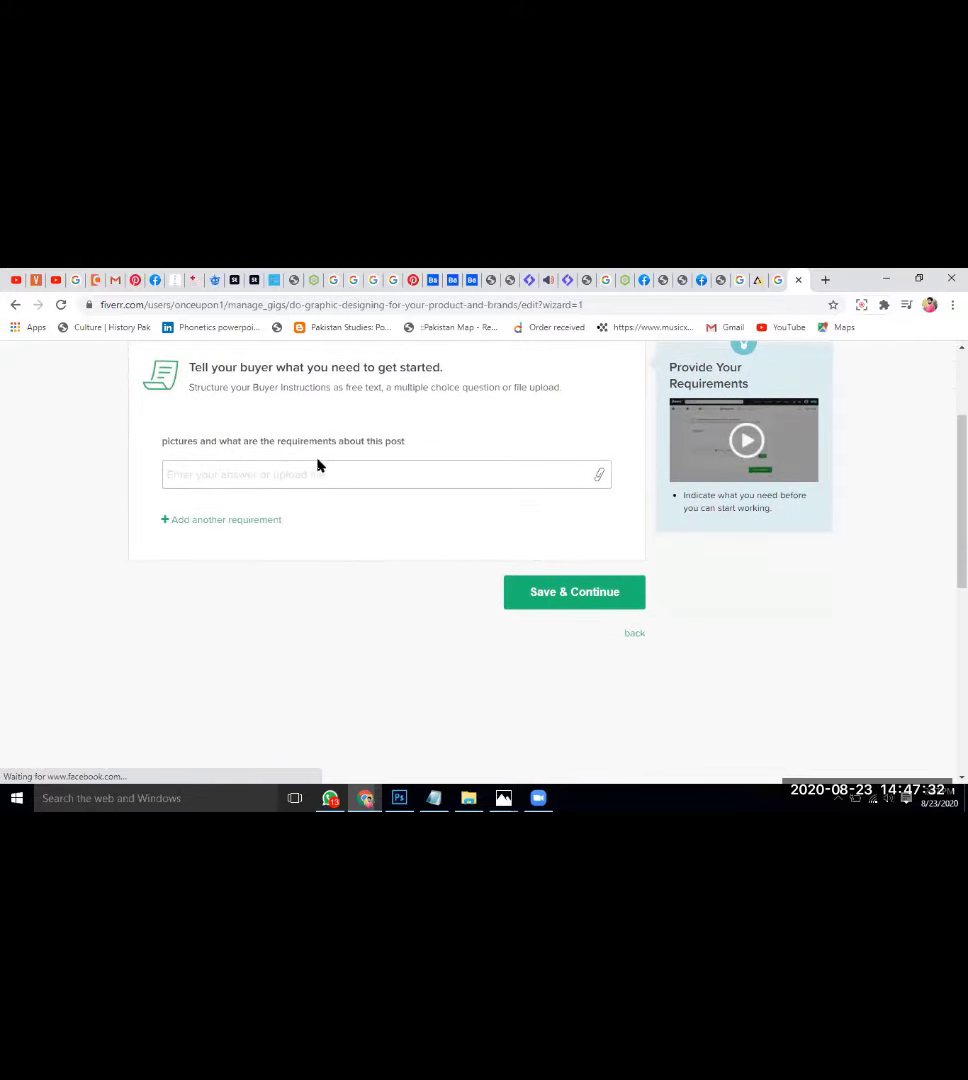
left_click(516, 583)
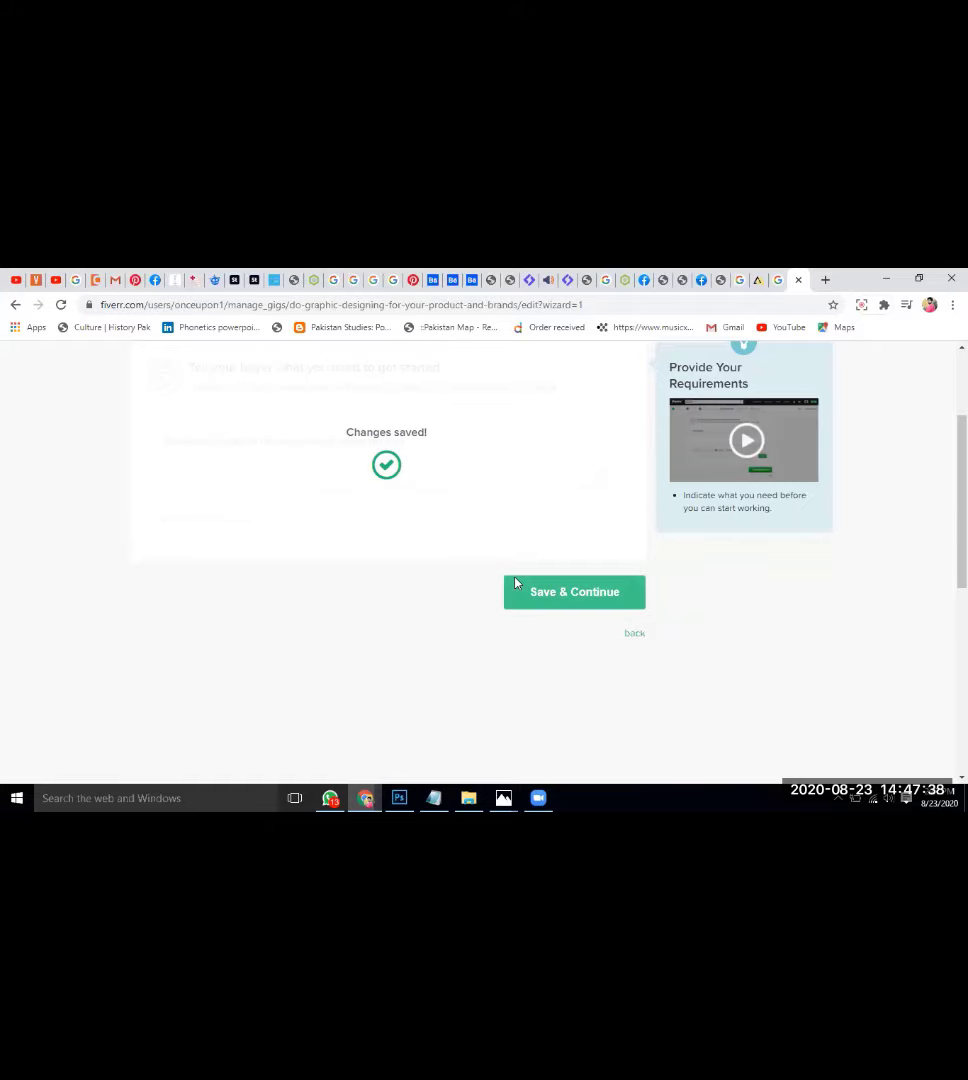
Upload the GreatMall image from the JobData folder in File Explorer as the first gig photo
scroll(271, 508, "down", 4)
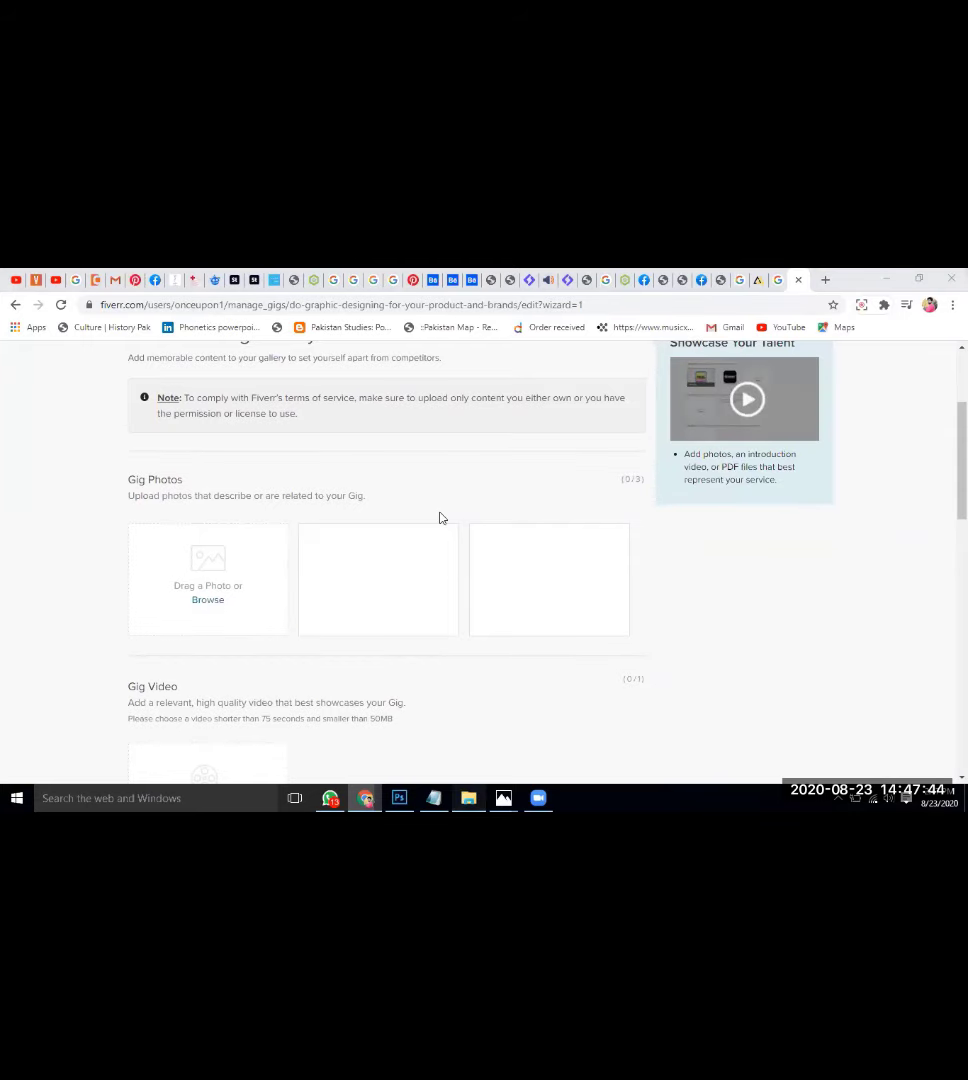
key("alt+Tab")
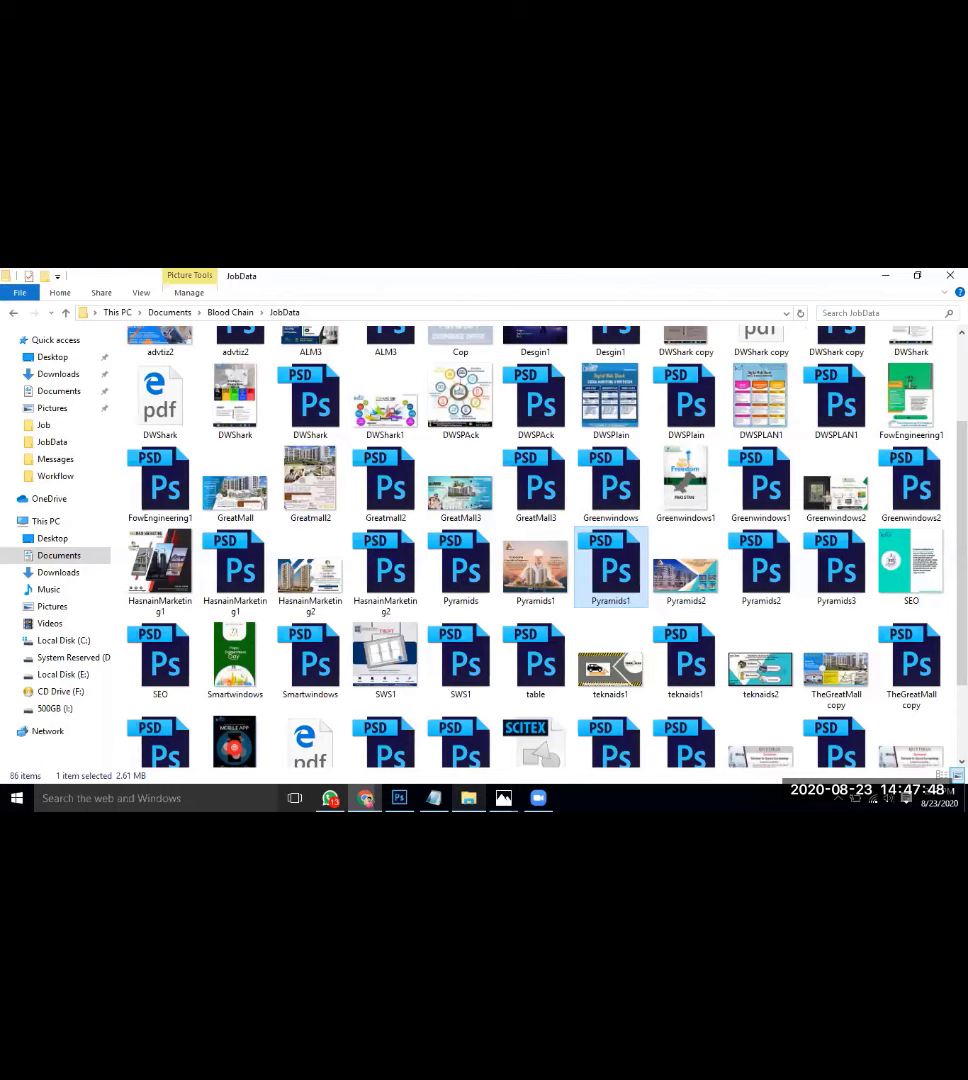
left_click(399, 798)
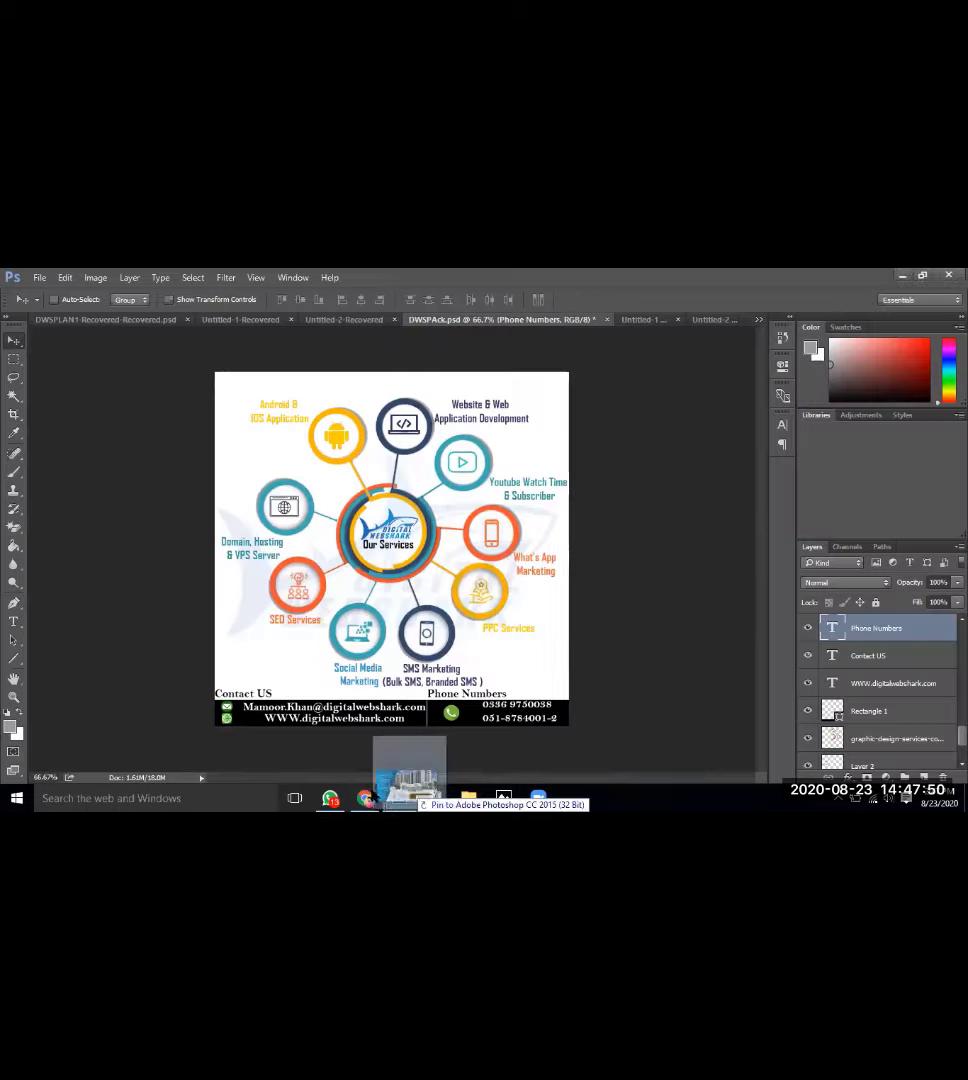
right_click(365, 798)
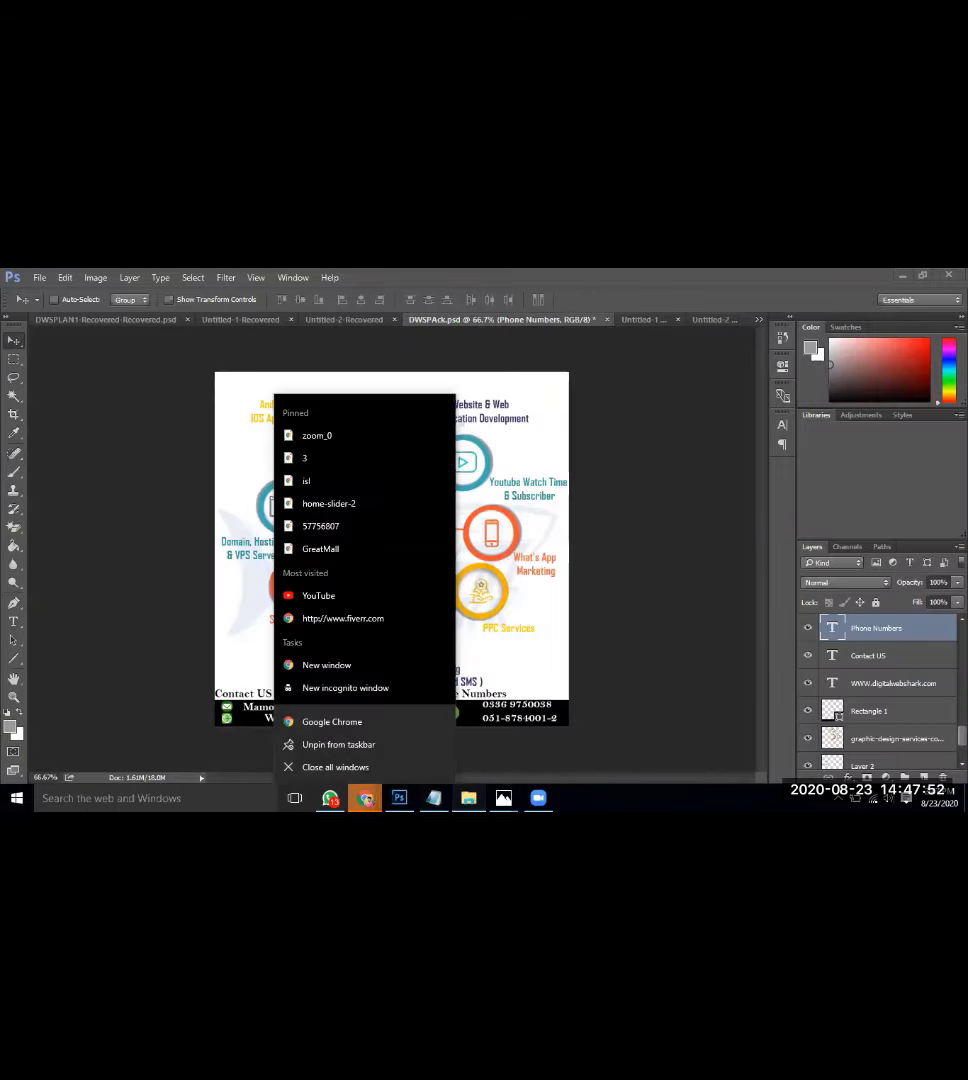
key("alt+Tab")
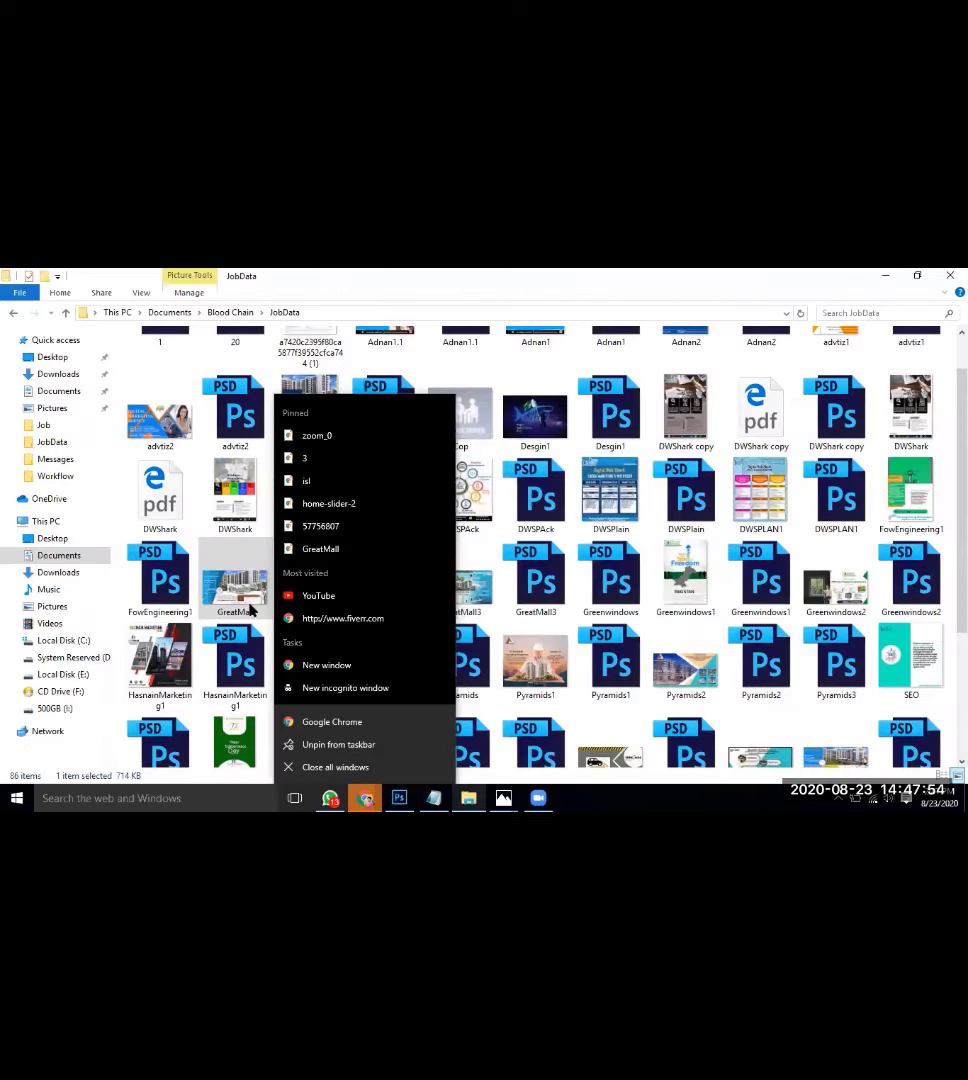
mouse_move(229, 590)
left_mouse_down()
mouse_move(218, 552)
mouse_move(212, 574)
left_mouse_up()
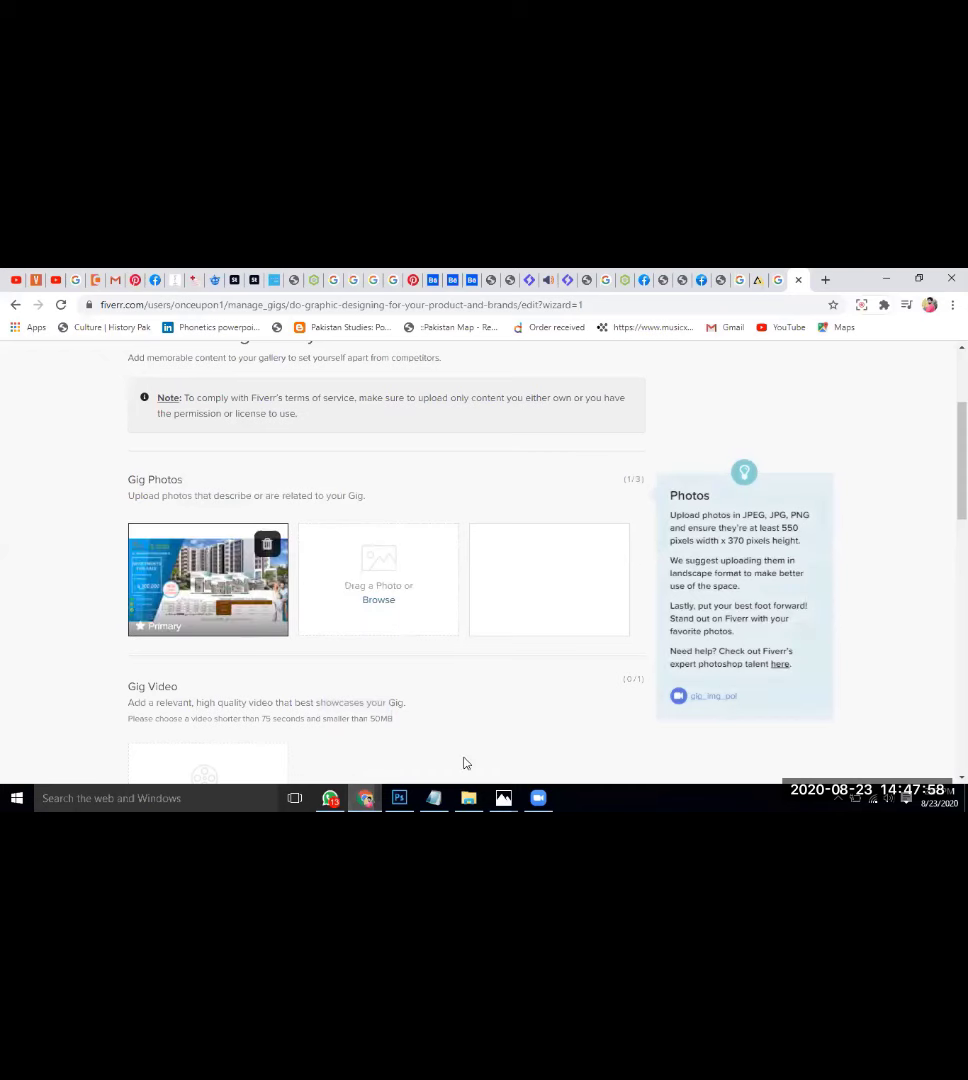
Upload the Pyramids1 image from the JobData folder in File Explorer as the second gig photo
key("alt+Tab")
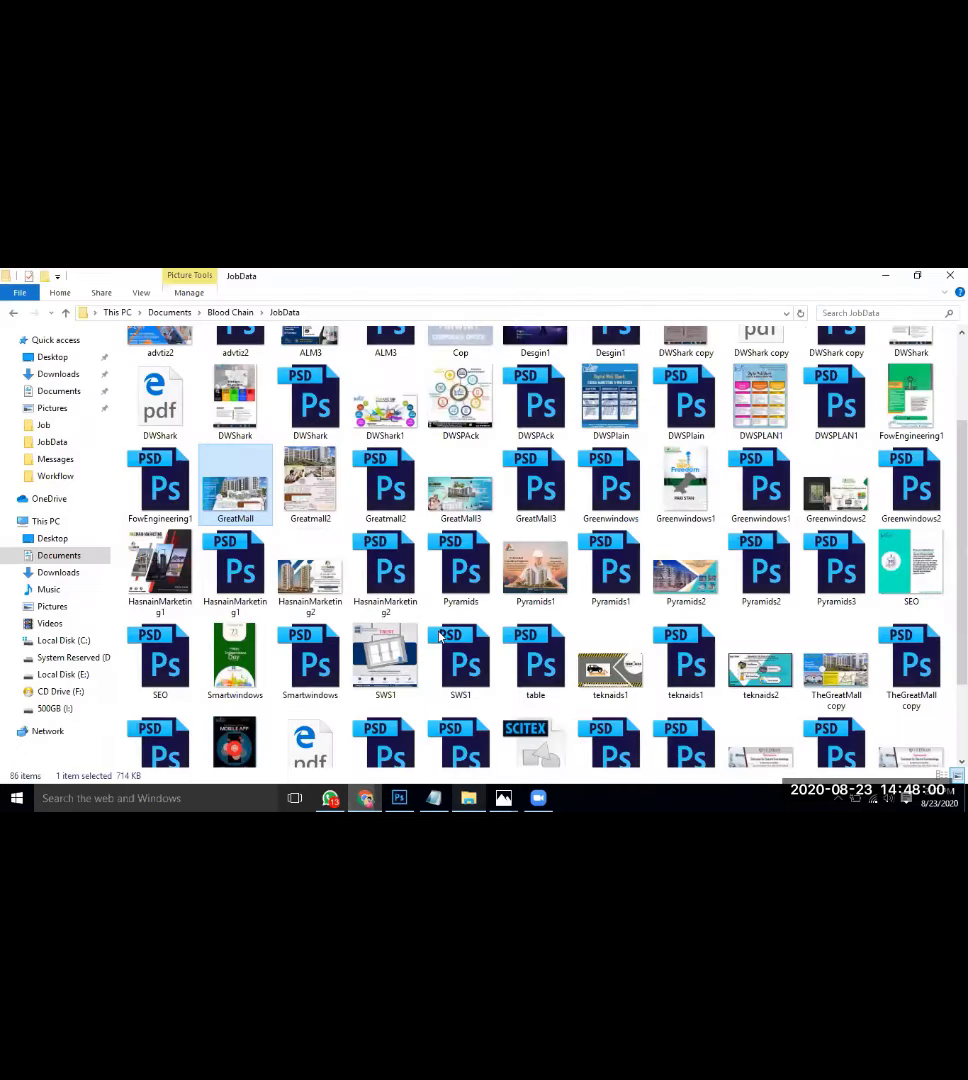
left_click(460, 660)
left_click(548, 560)
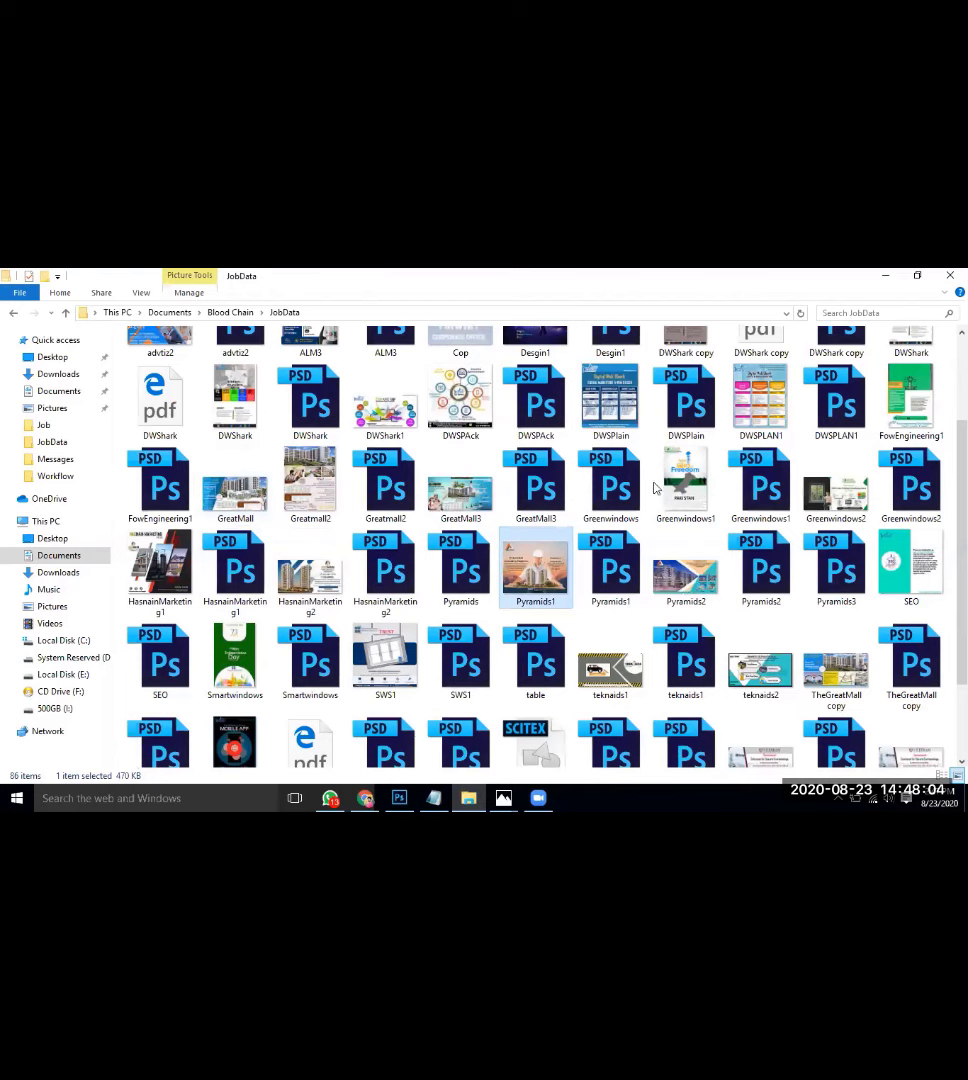
left_click_drag(535, 590, 365, 797)
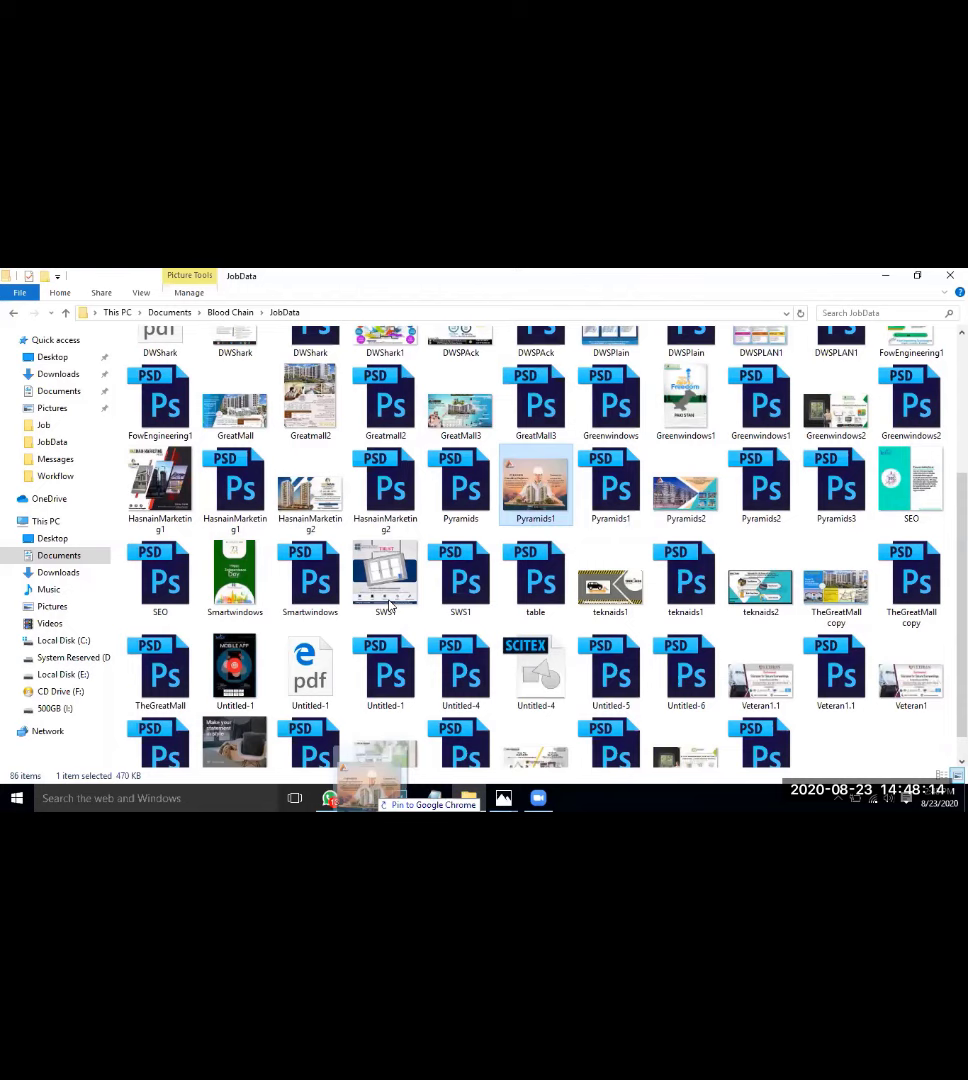
mouse_move(392, 605)
left_mouse_down()
mouse_move(397, 578)
mouse_move(379, 579)
left_mouse_up()
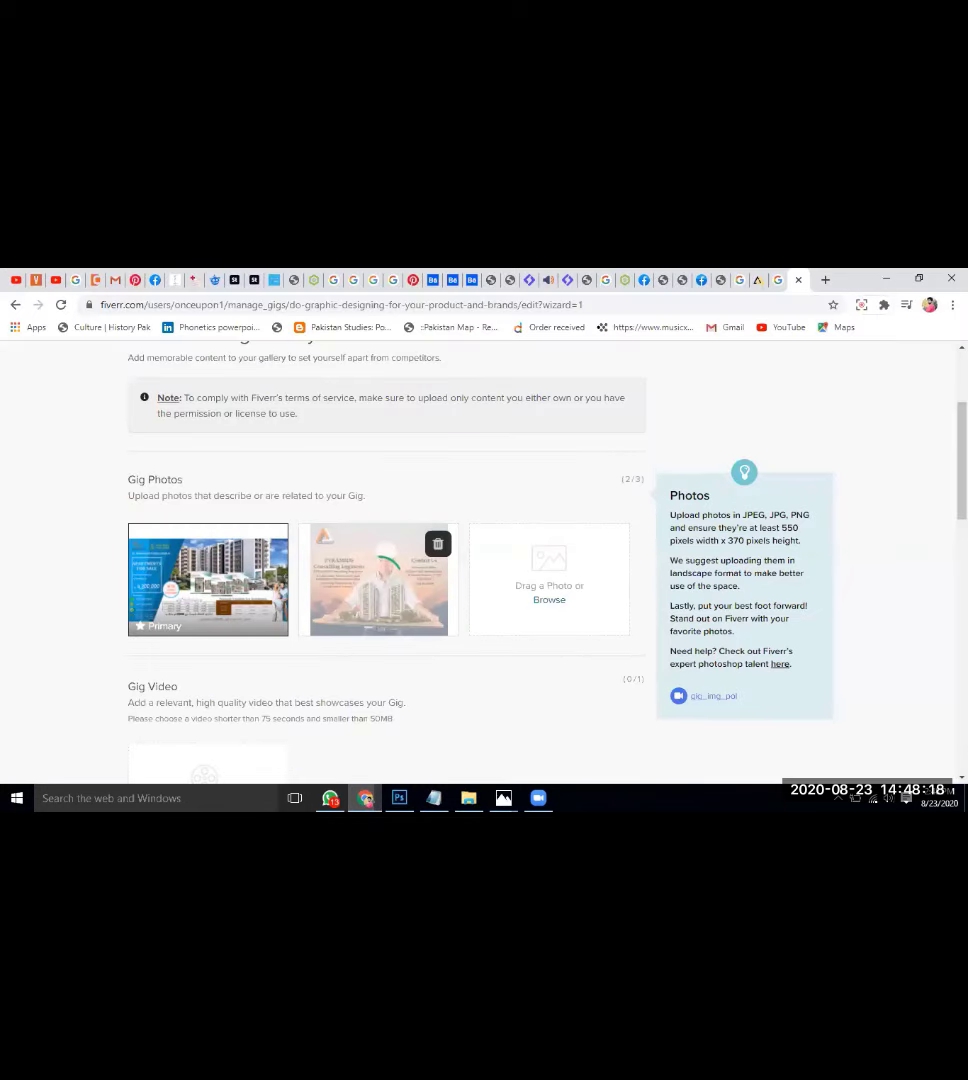
Add the SWS1 image from the JobData folder in File Explorer as the third gig photo
key("alt+Tab")
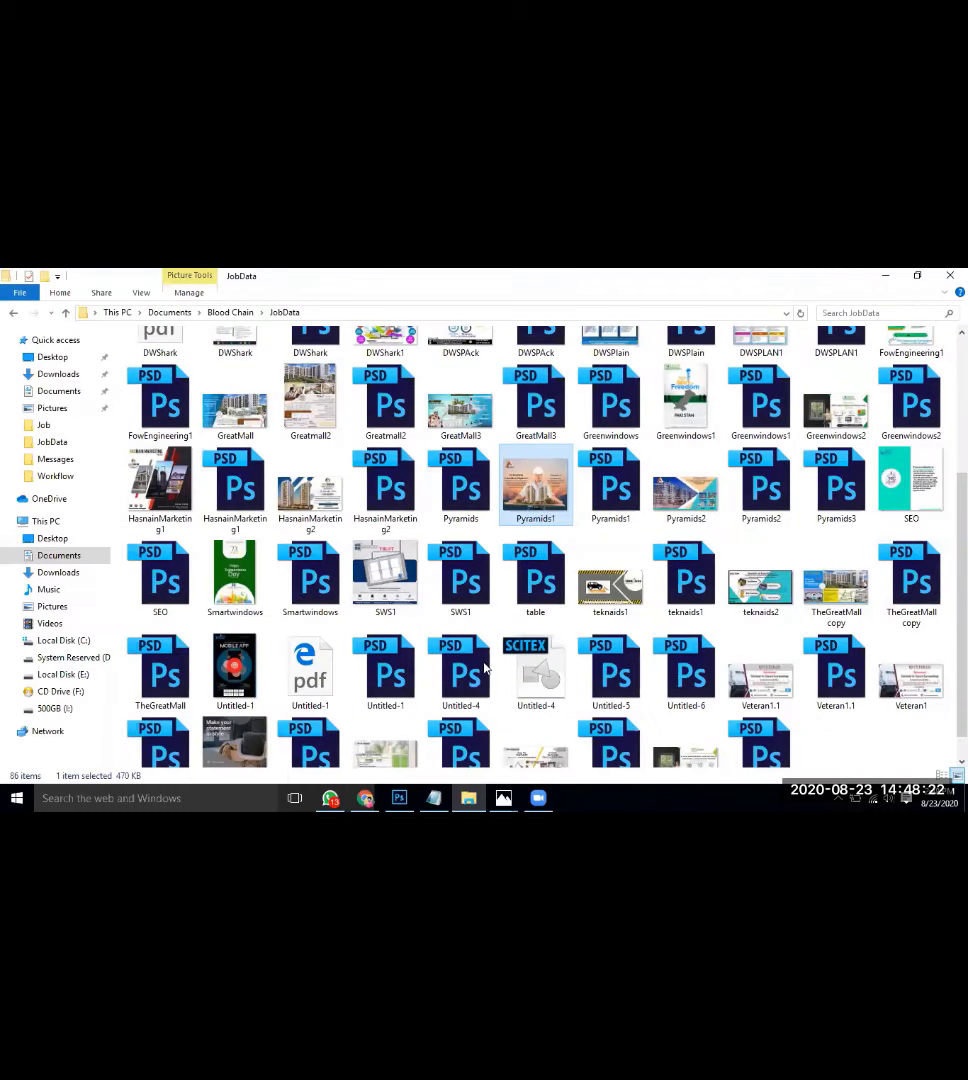
scroll(405, 650, "up", 1)
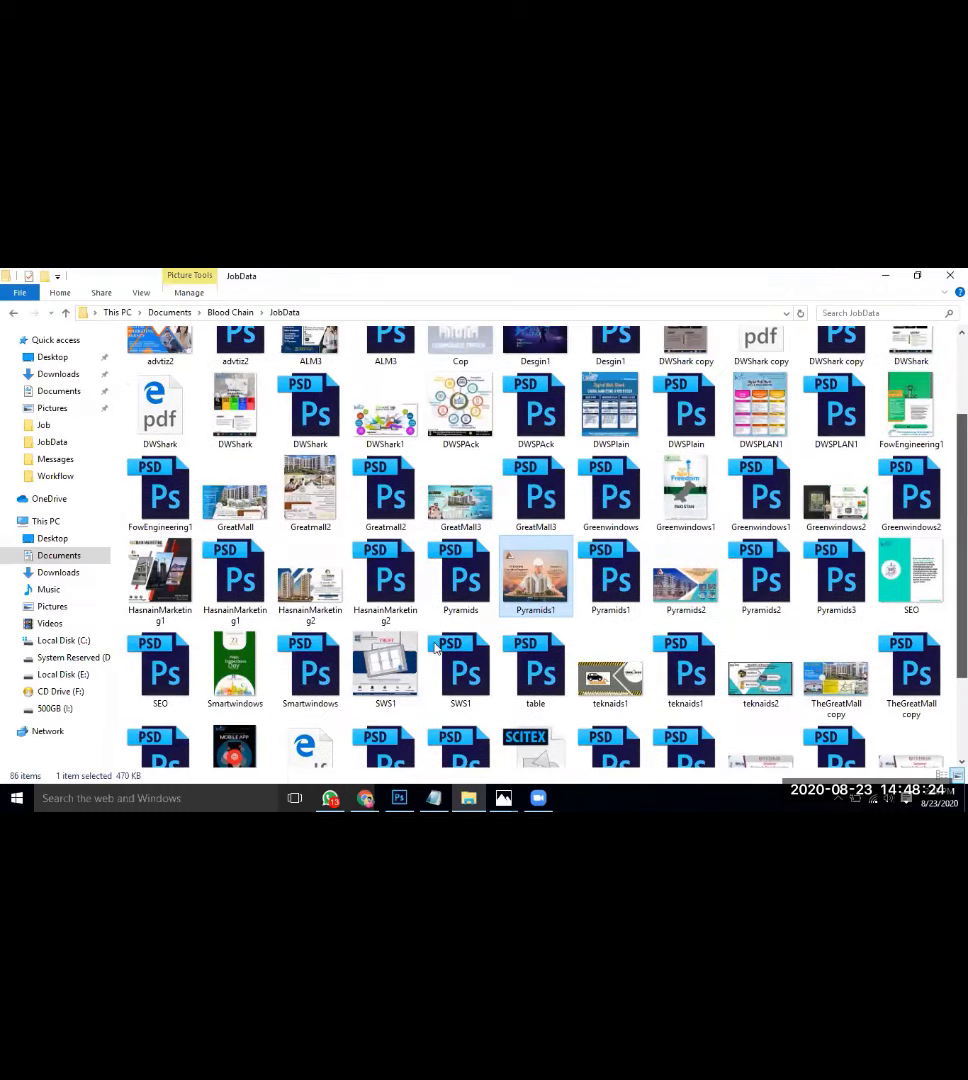
left_click_drag(392, 645, 552, 600)
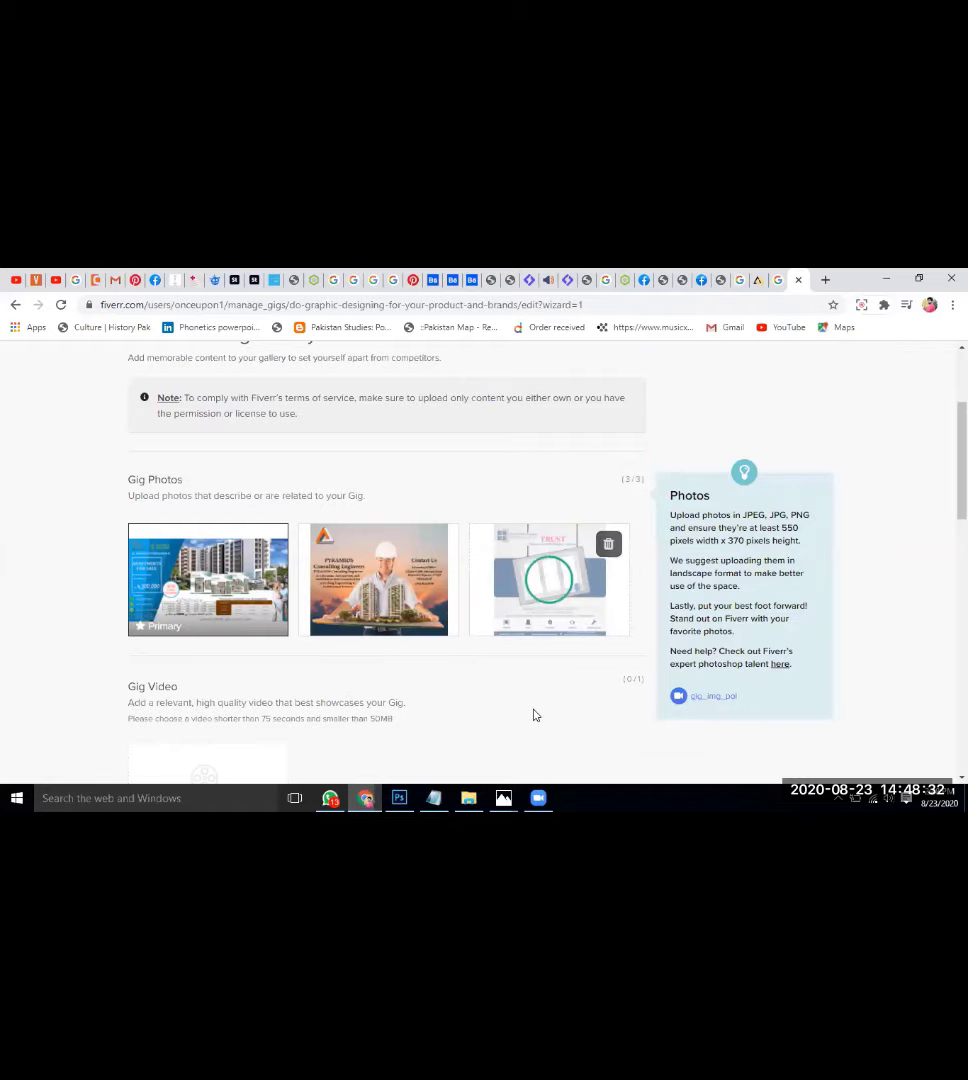
Accept the declaration that the materials are self-created and save the Gallery page to continue
scroll(534, 713, "down", 1)
scroll(534, 715, "down", 3)
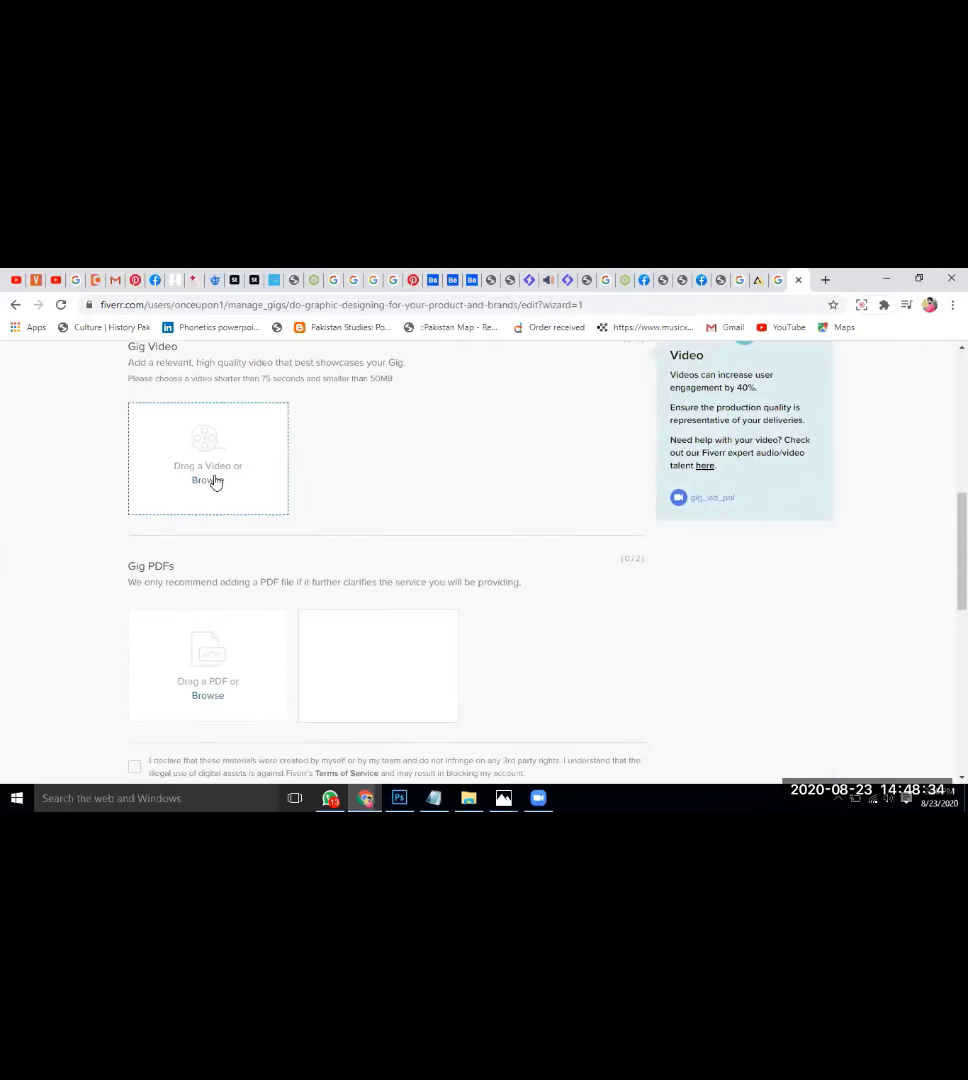
scroll(561, 650, "down", 2)
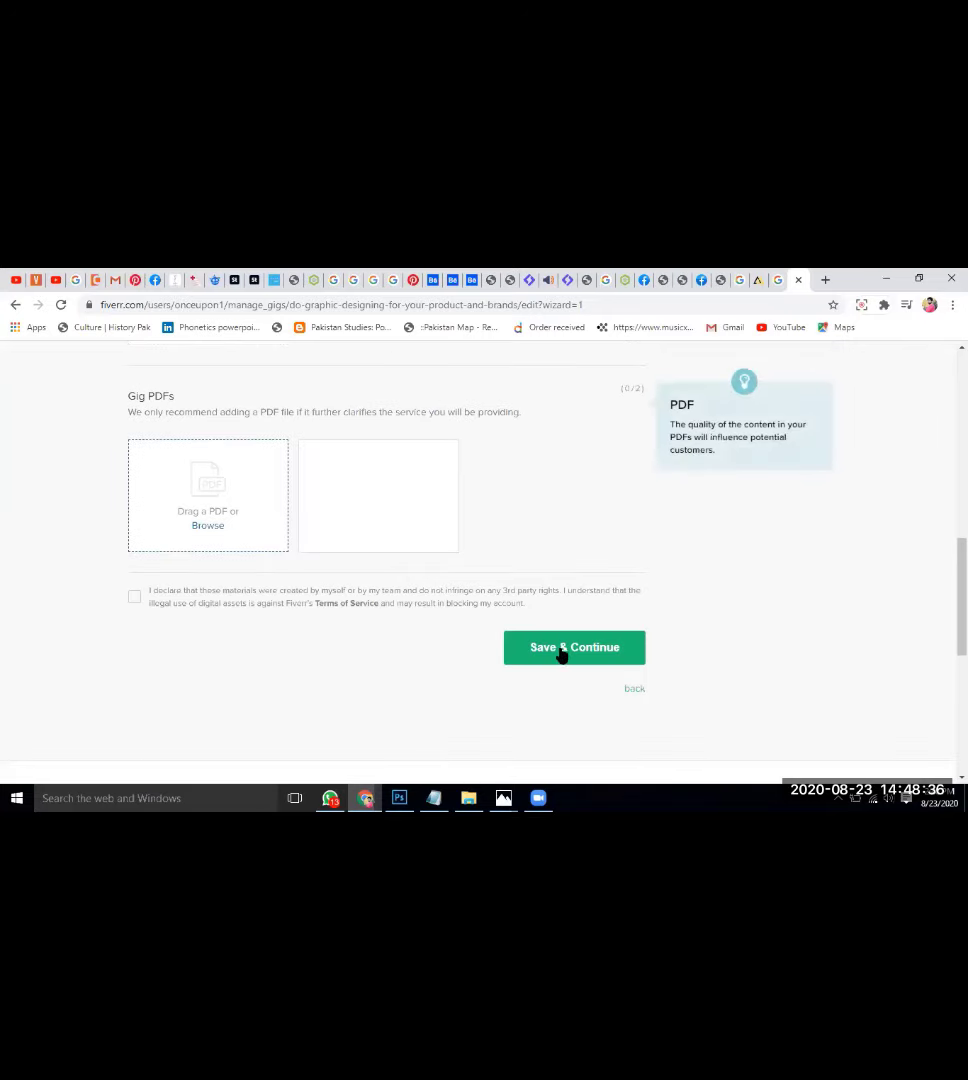
left_click(578, 660)
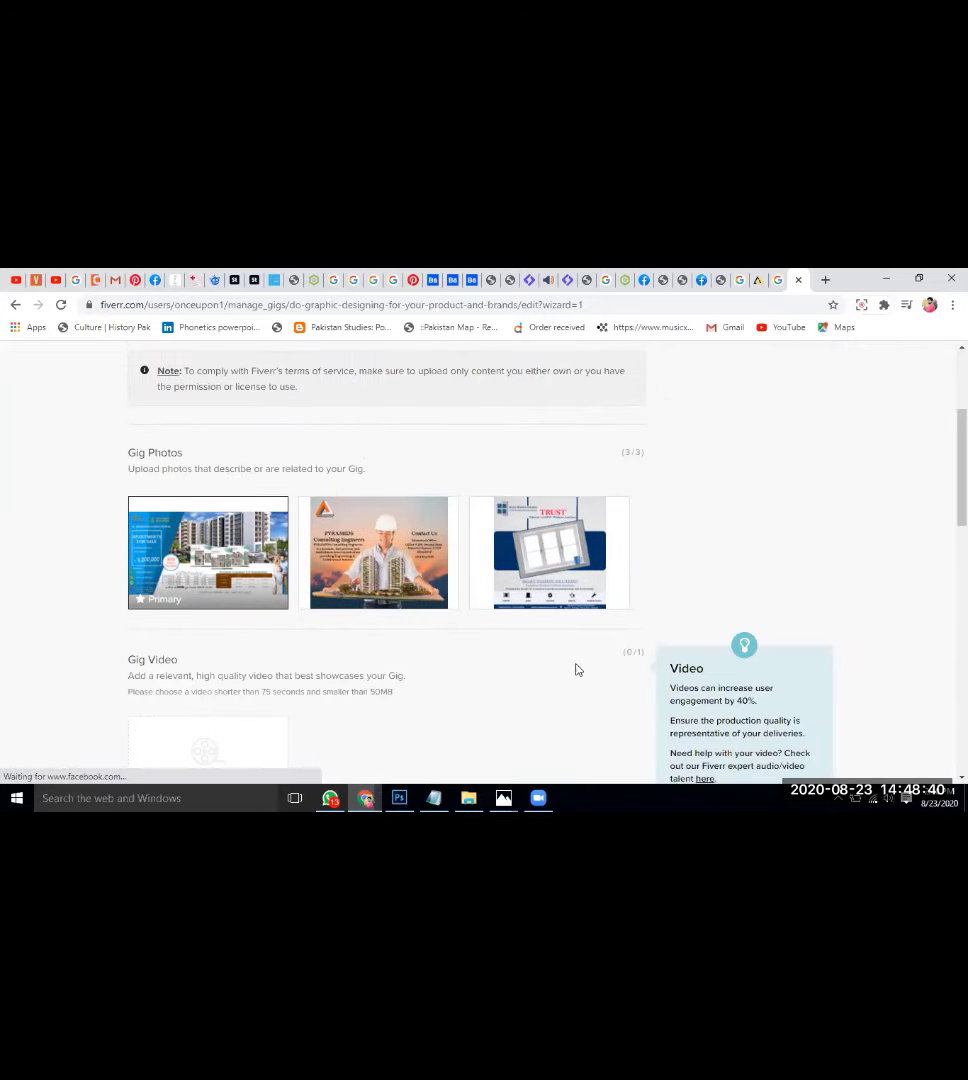
scroll(576, 669, "down", 3)
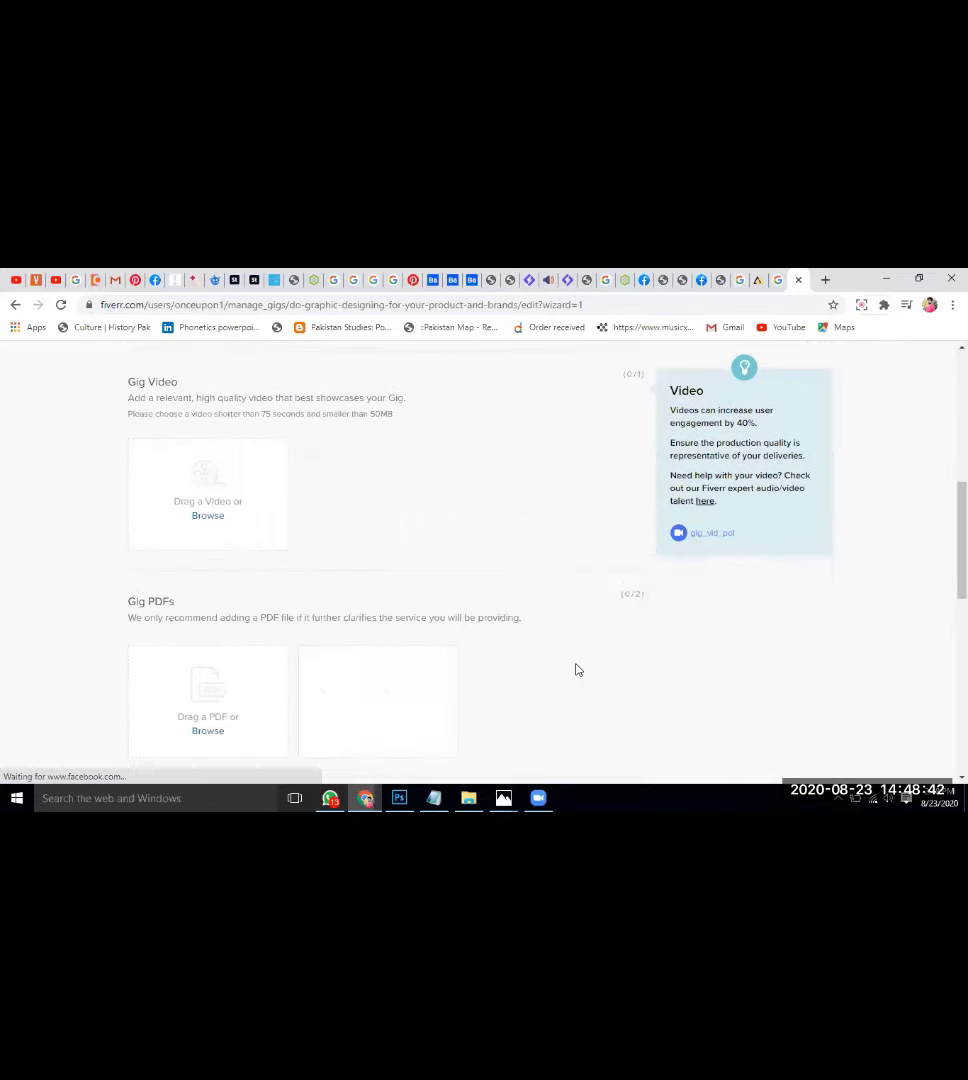
scroll(577, 669, "down", 3)
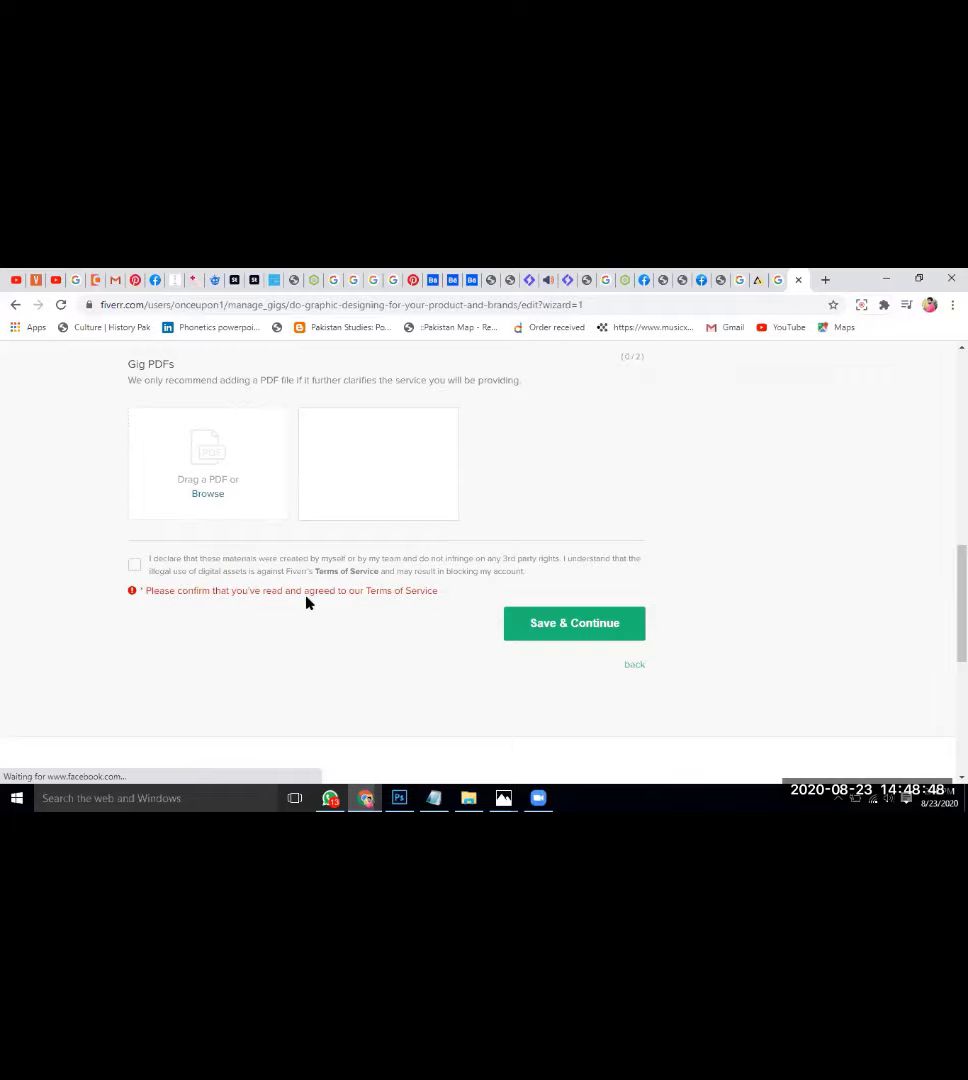
left_click(134, 565)
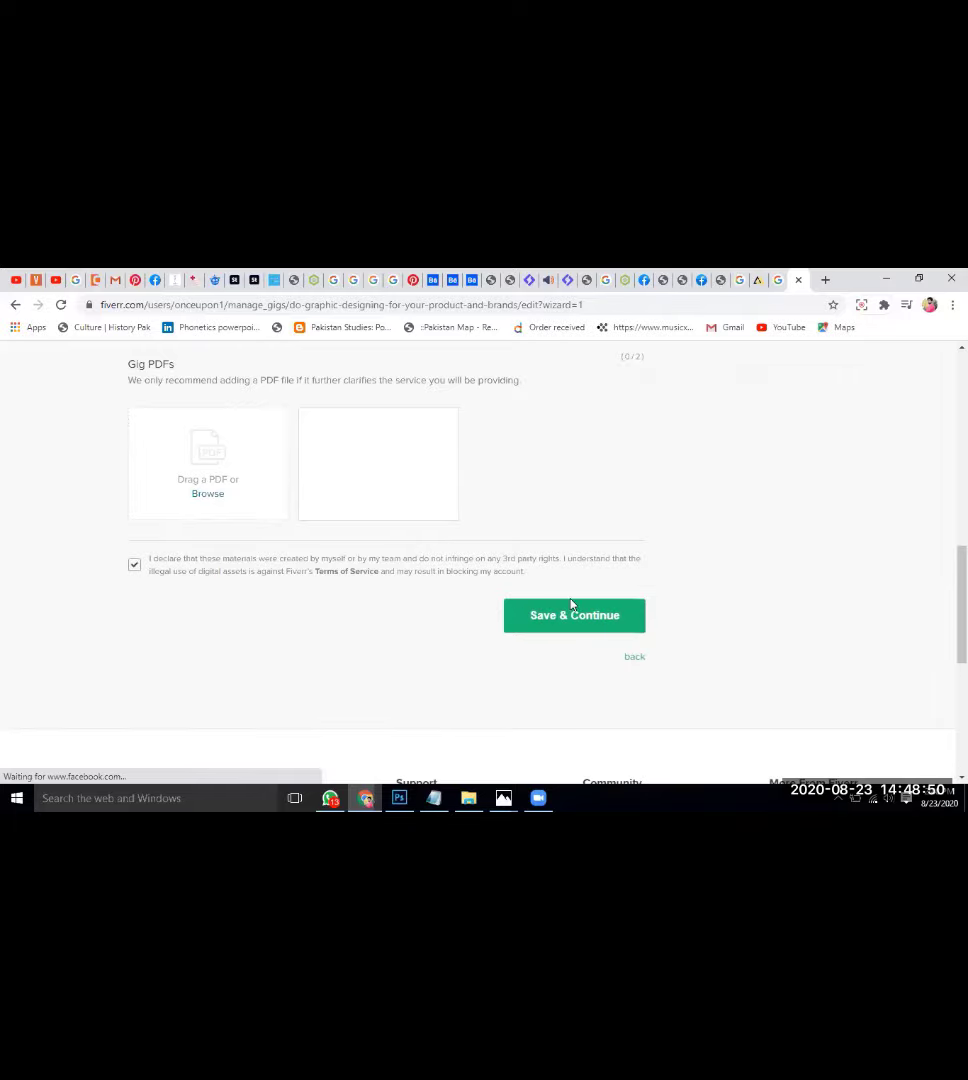
left_click(591, 614)
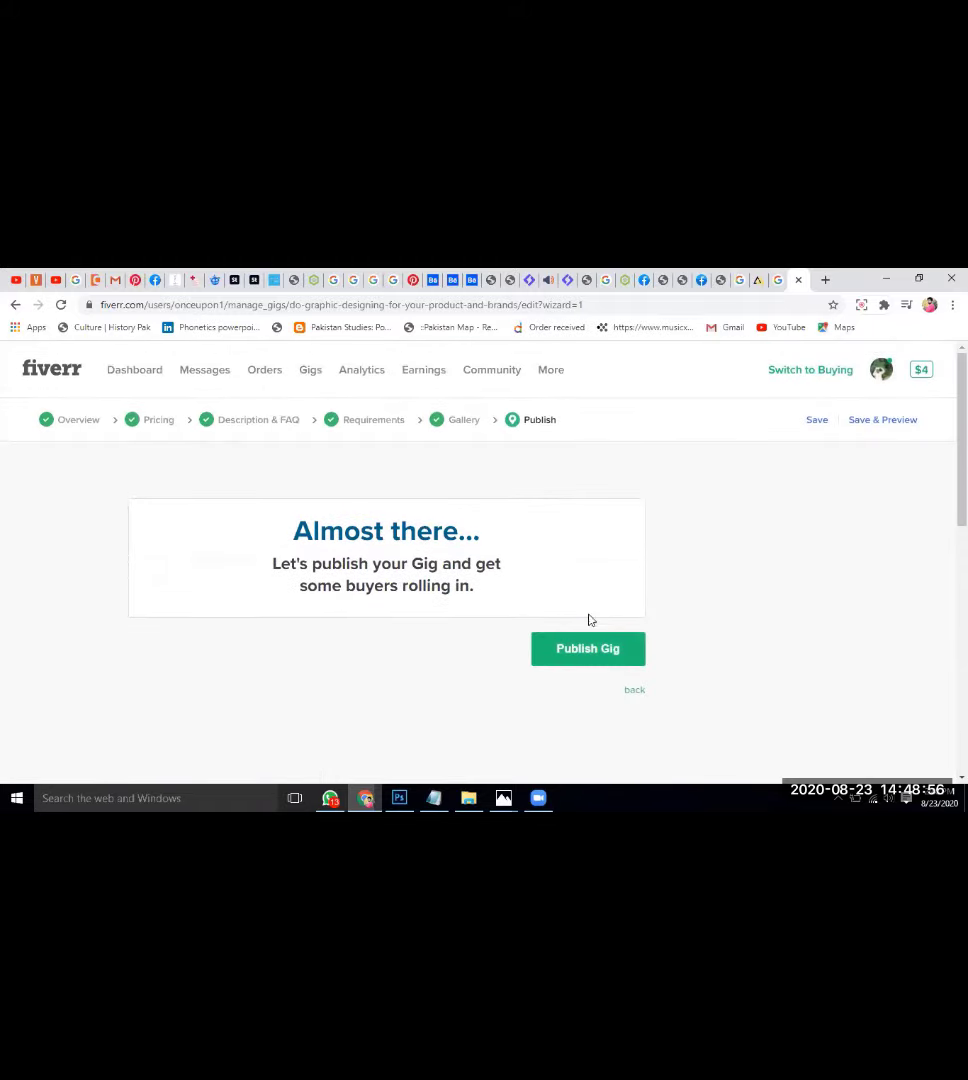
Publish the new graphic designing gig and look through the page confirming the publication
left_click(581, 651)
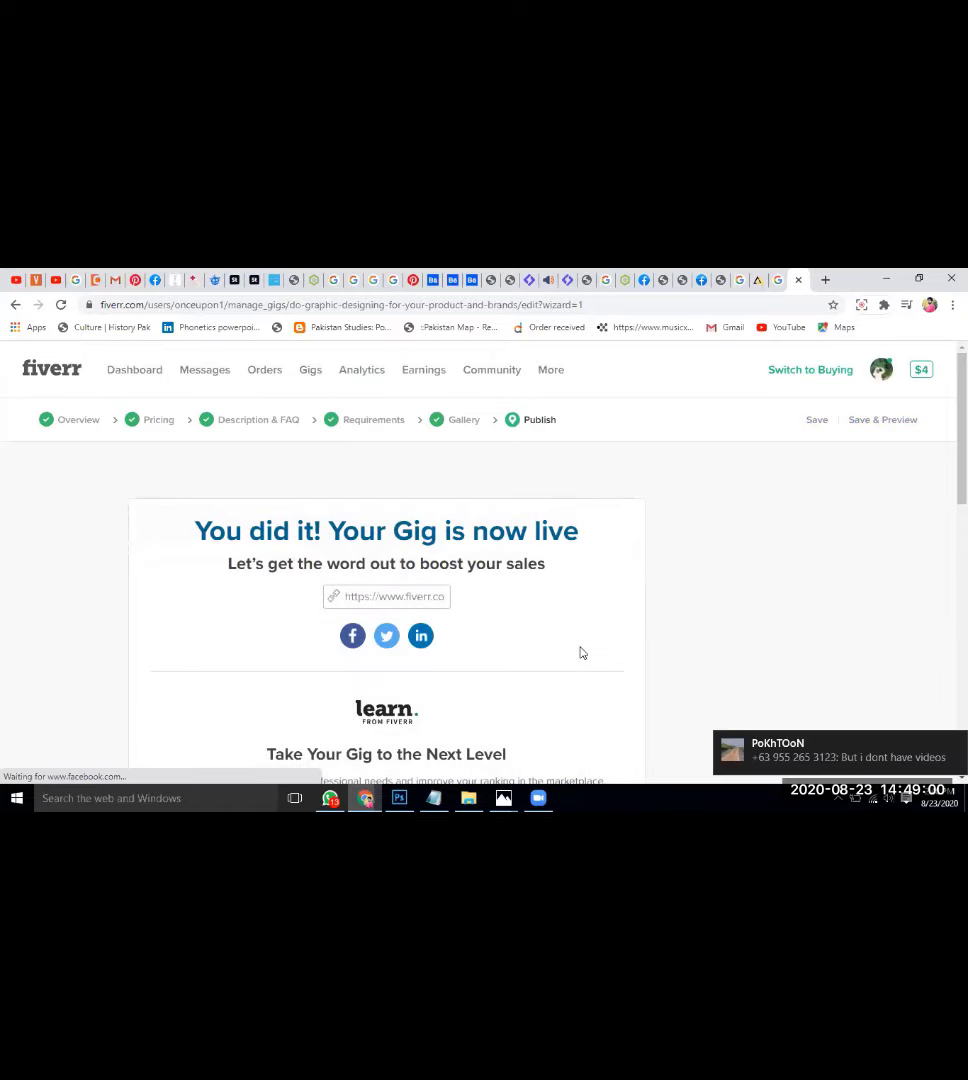
scroll(581, 653, "down", 2)
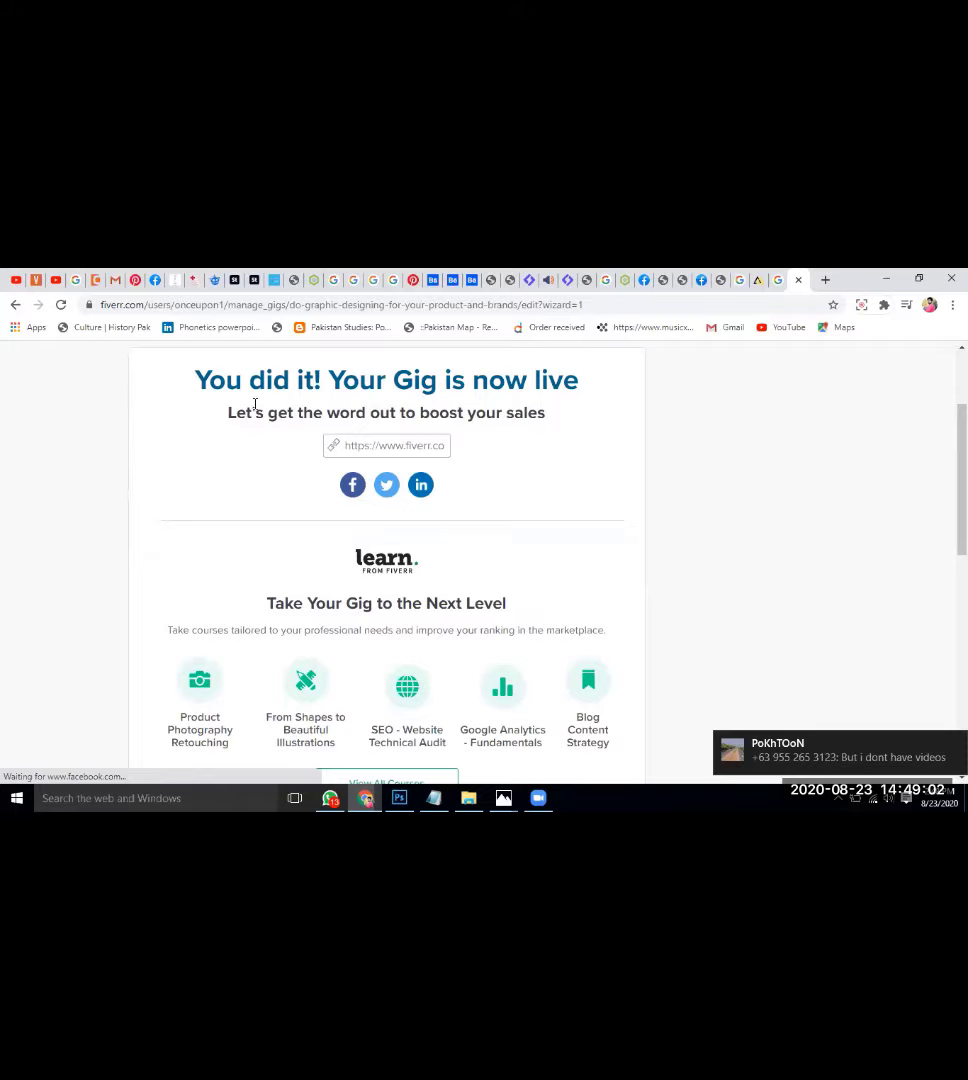
scroll(530, 385, "down", 3)
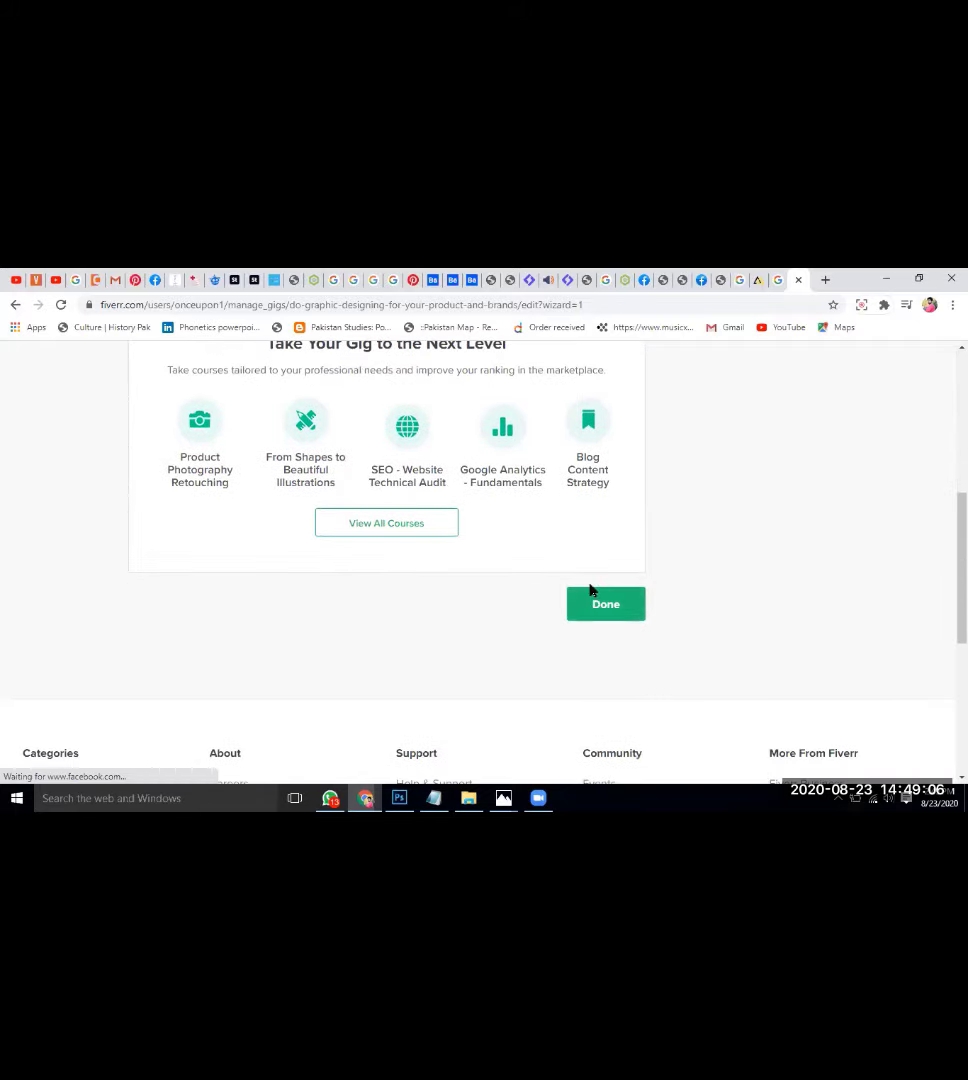
scroll(306, 465, "up", 5)
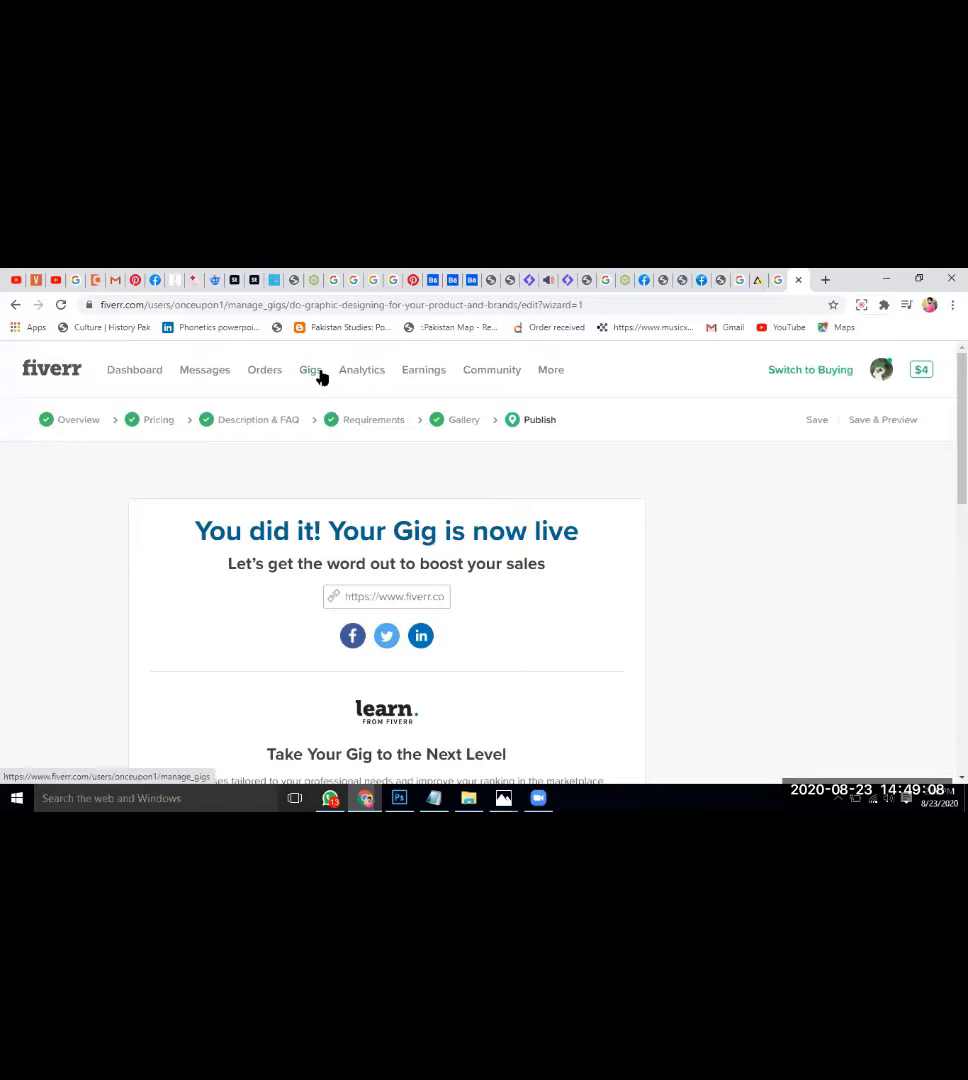
Go to the Gigs page to view the active gigs and close the separate image viewer window
left_click(319, 375)
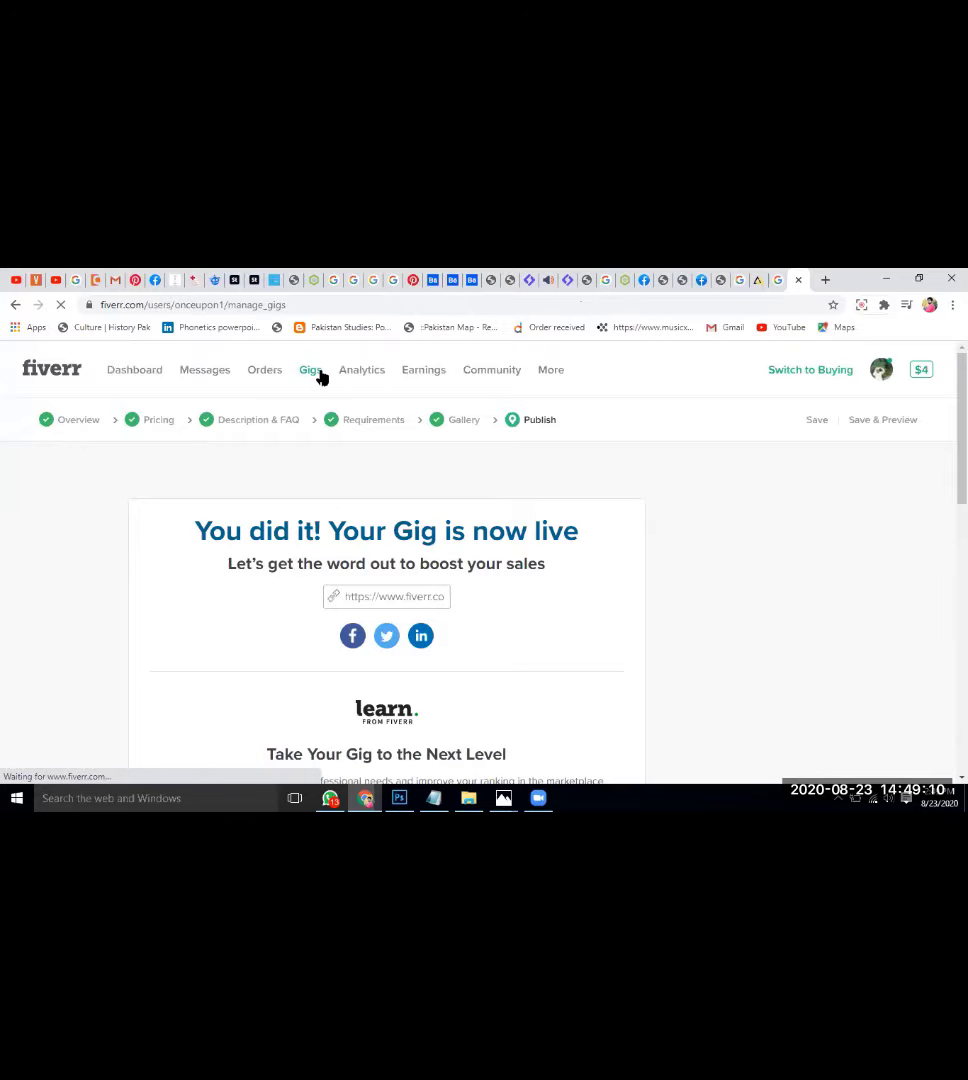
scroll(60, 450, "down", 2)
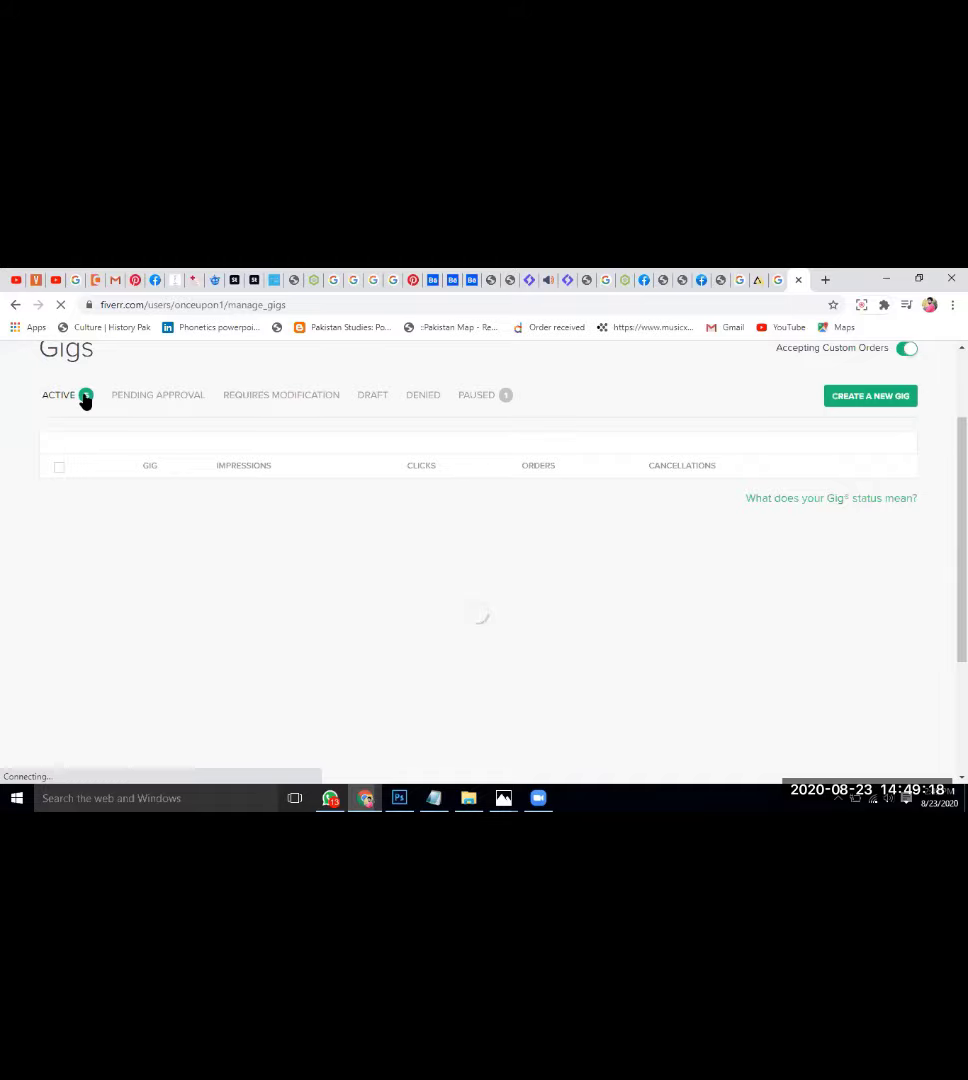
scroll(29, 507, "down", 1)
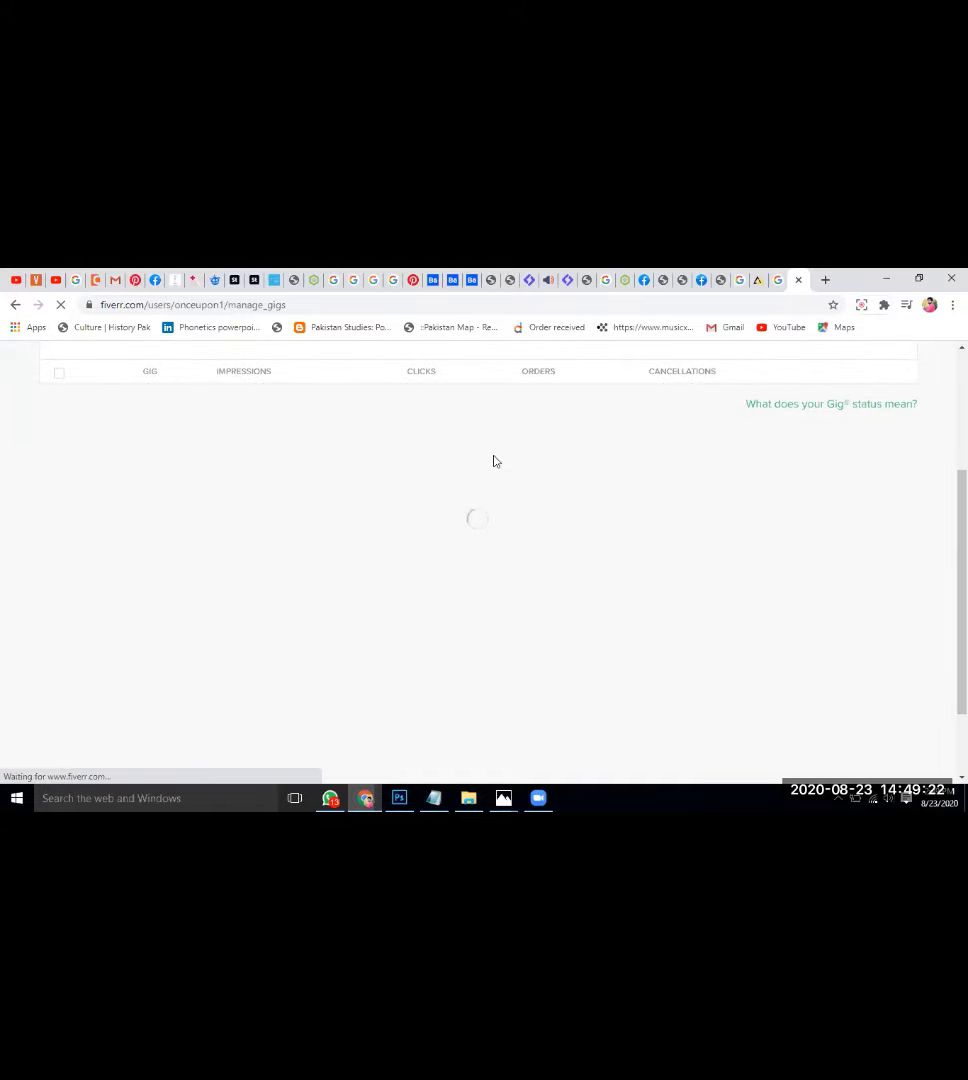
right_click(503, 797)
left_click(490, 766)
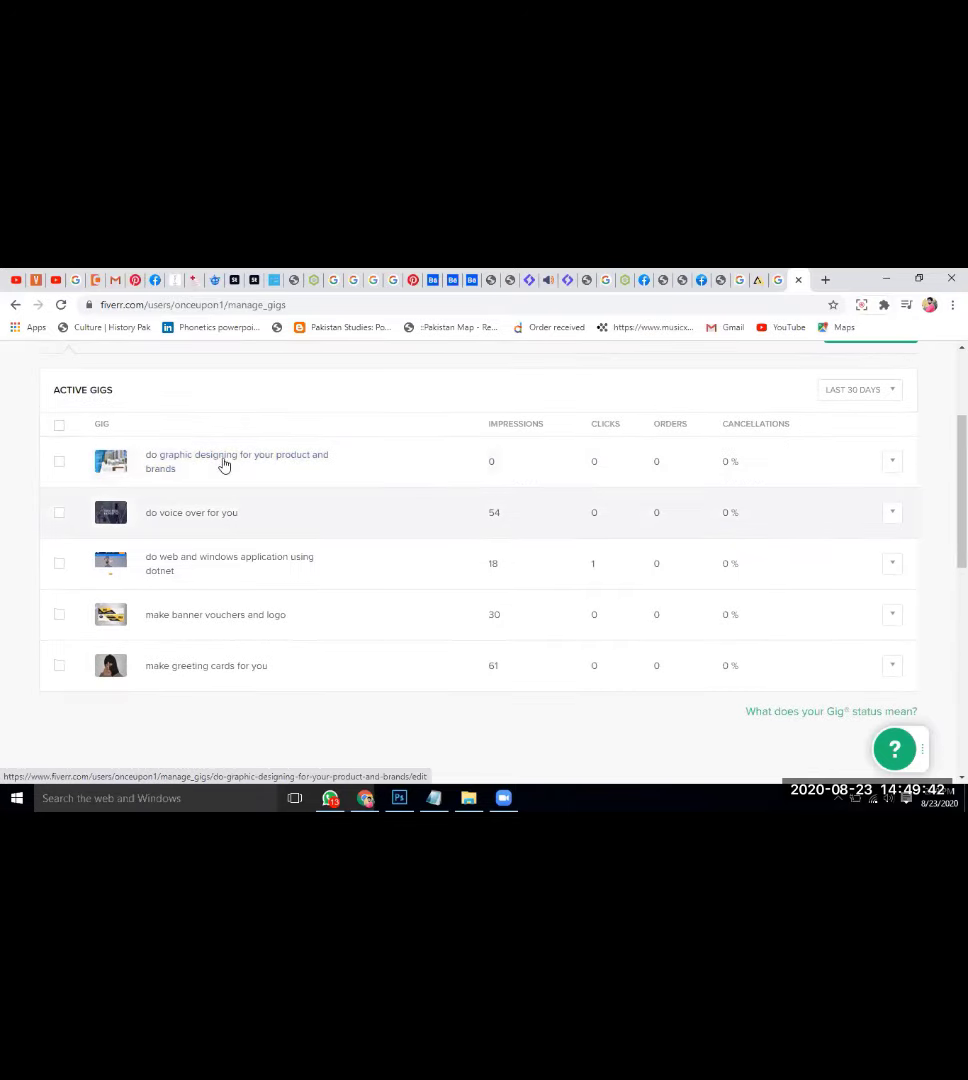
Open the Buyer Requests page and bring up the list of active requests
scroll(185, 482, "up", 2)
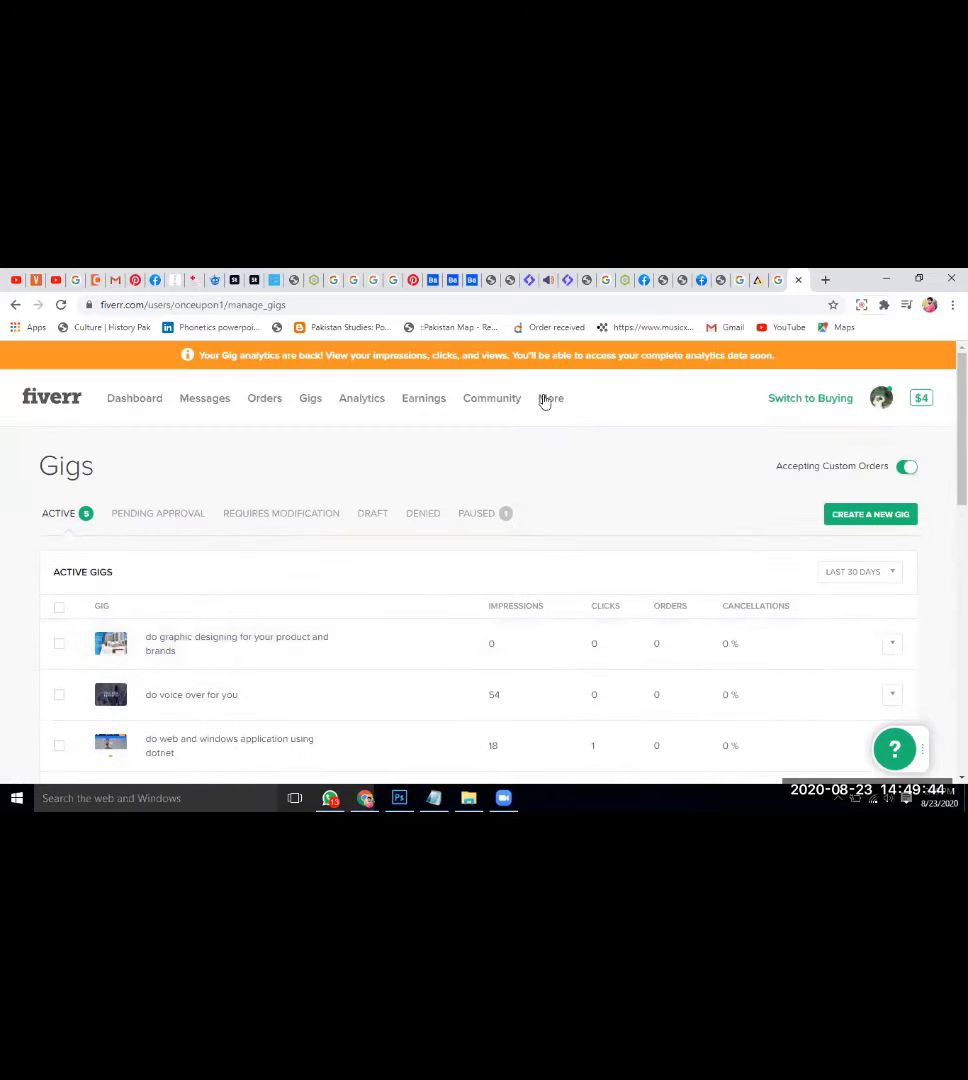
mouse_move(545, 401)
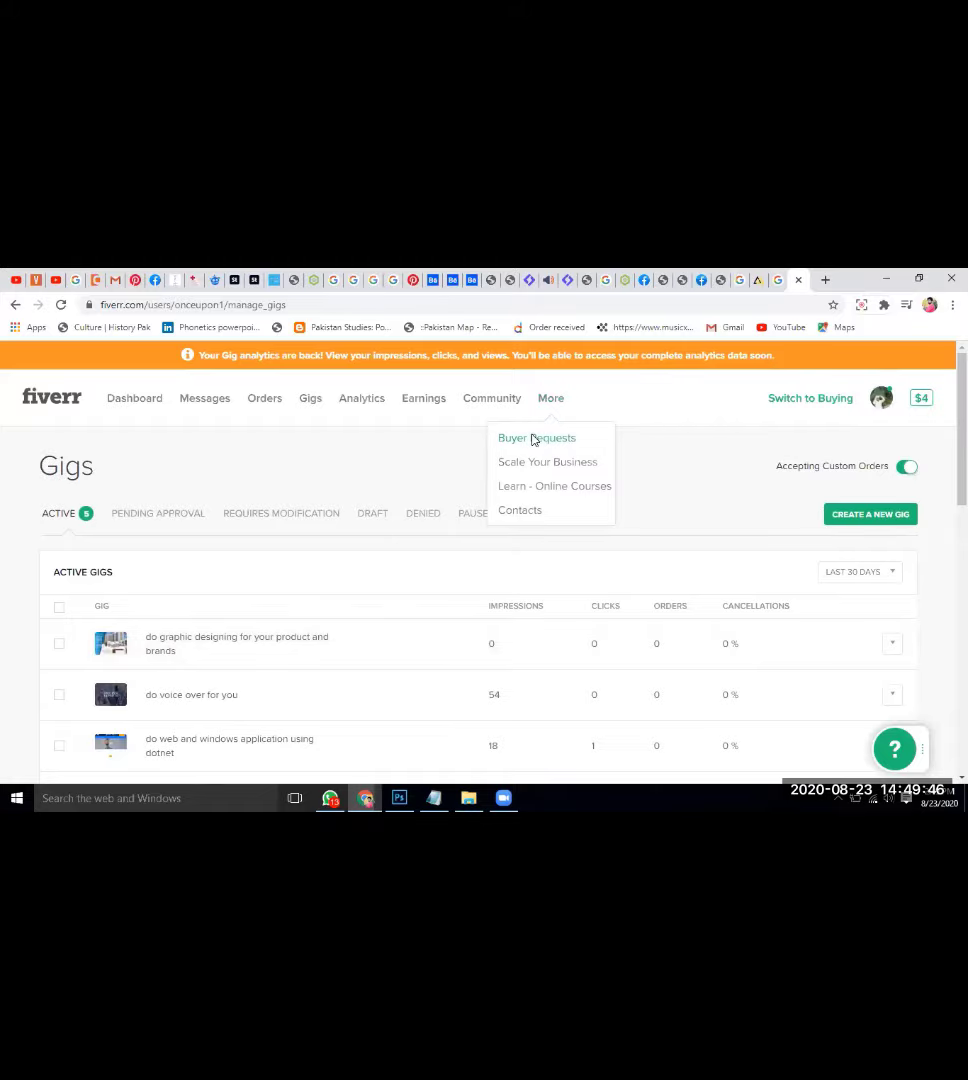
left_click(534, 438)
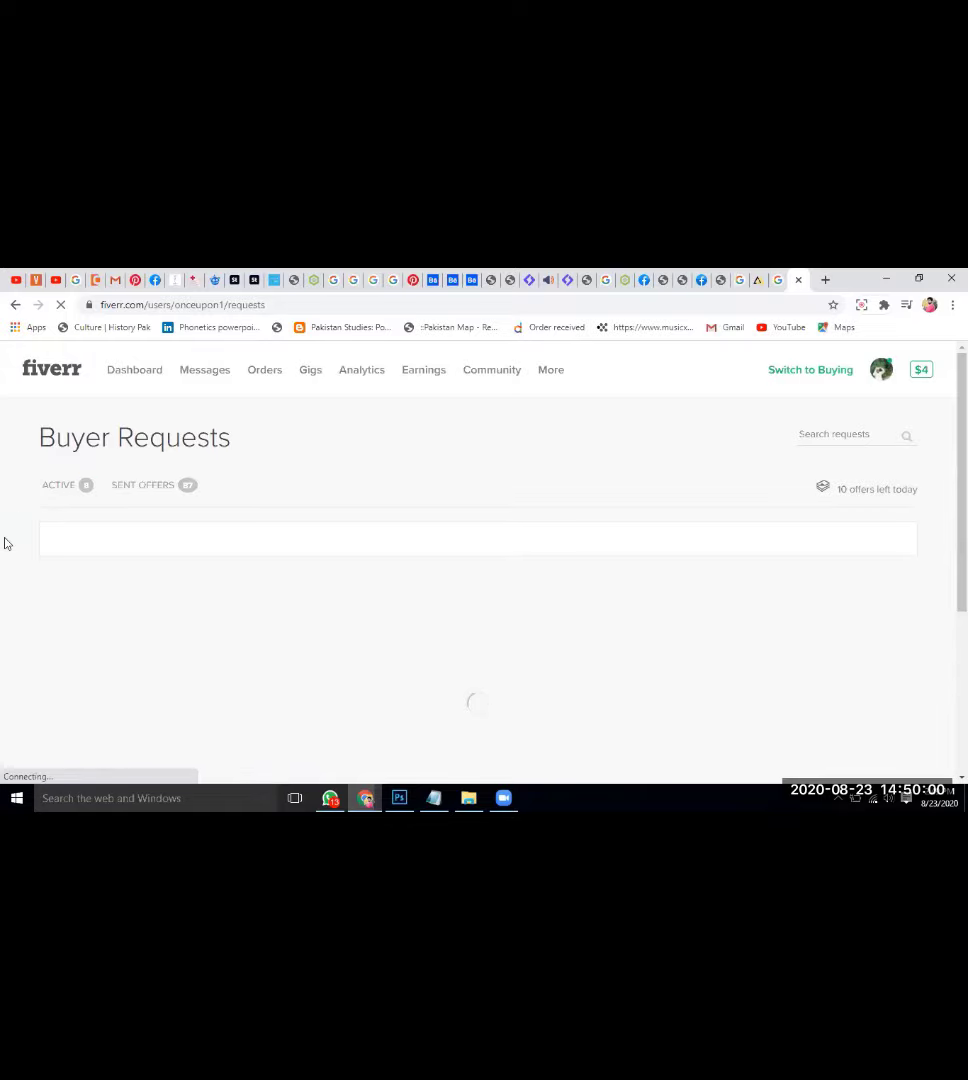
scroll(5, 540, "down", 1)
scroll(5, 543, "down", 1)
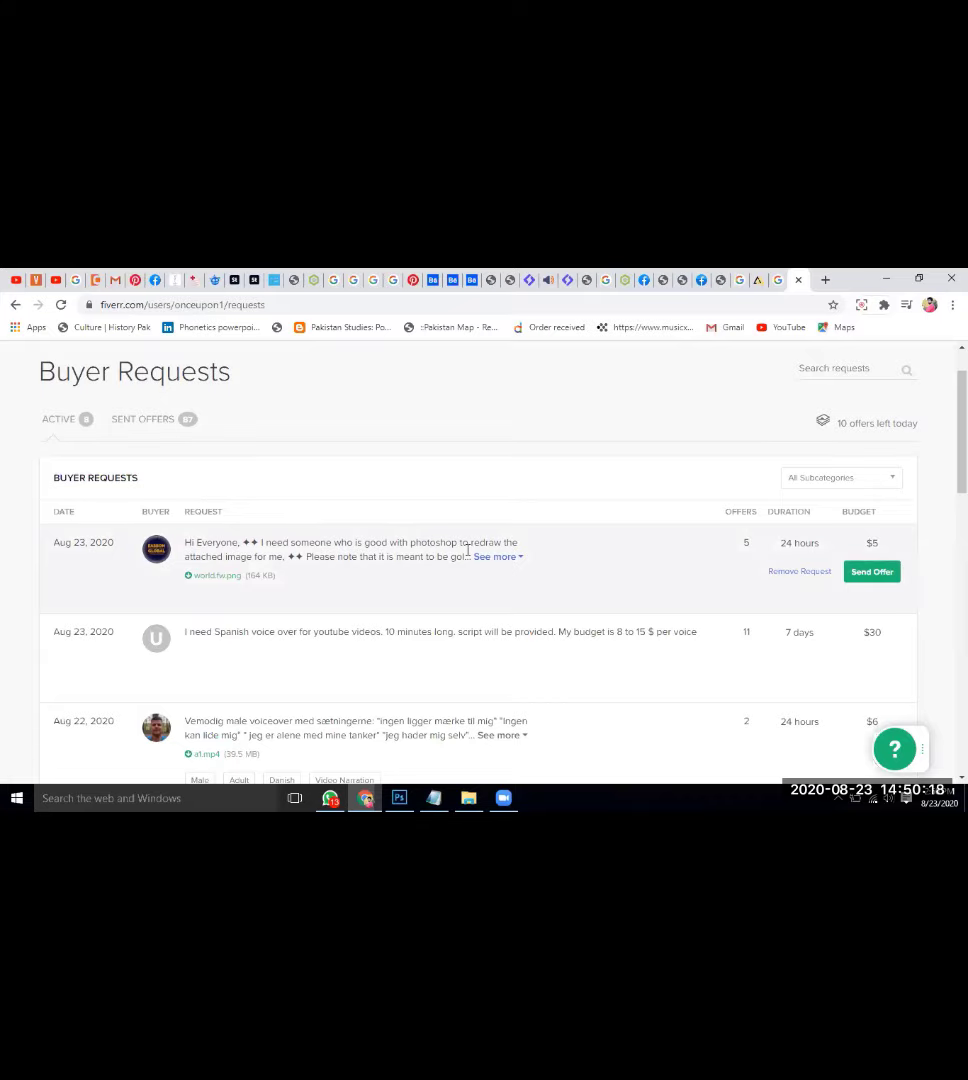
Expand the $5 Photoshop image-redraw request, read its full text and download its attachment world.fw.png
left_click(143, 586)
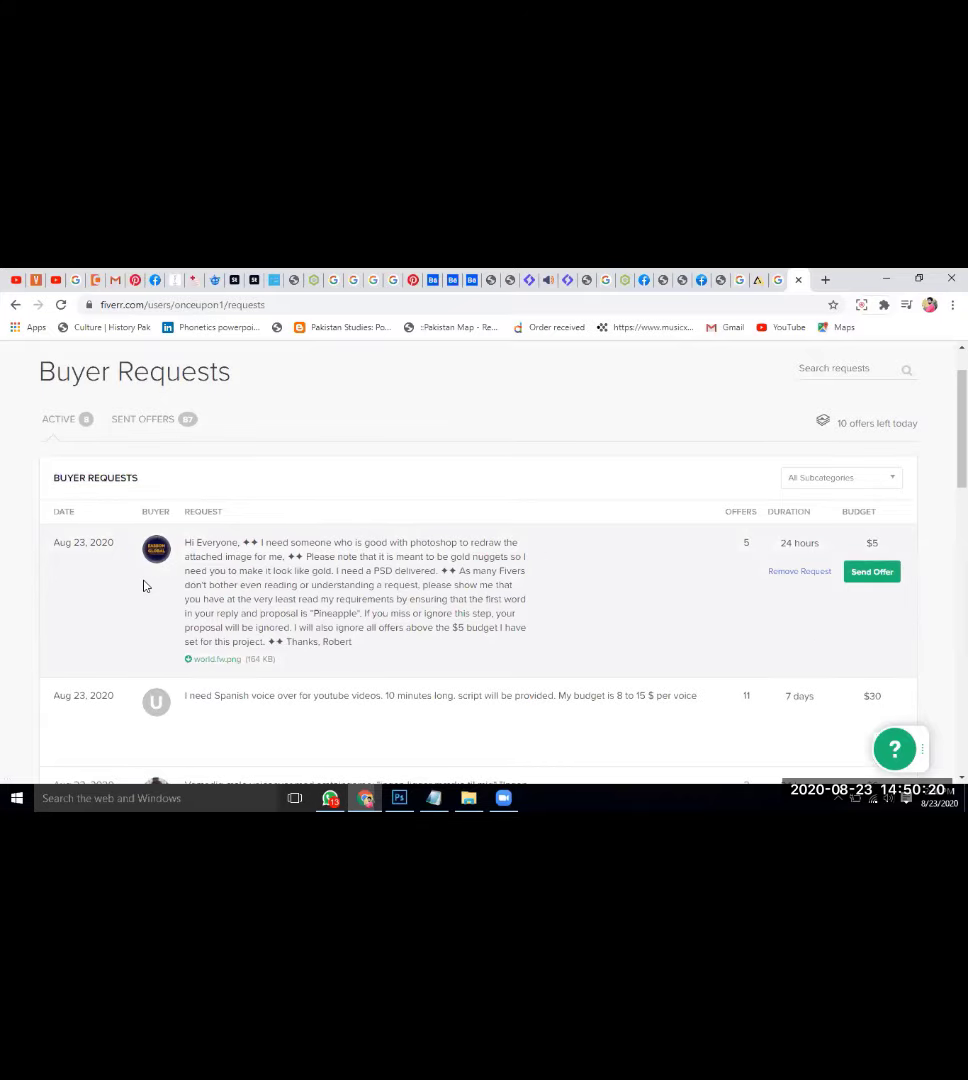
scroll(143, 586, "down", 2)
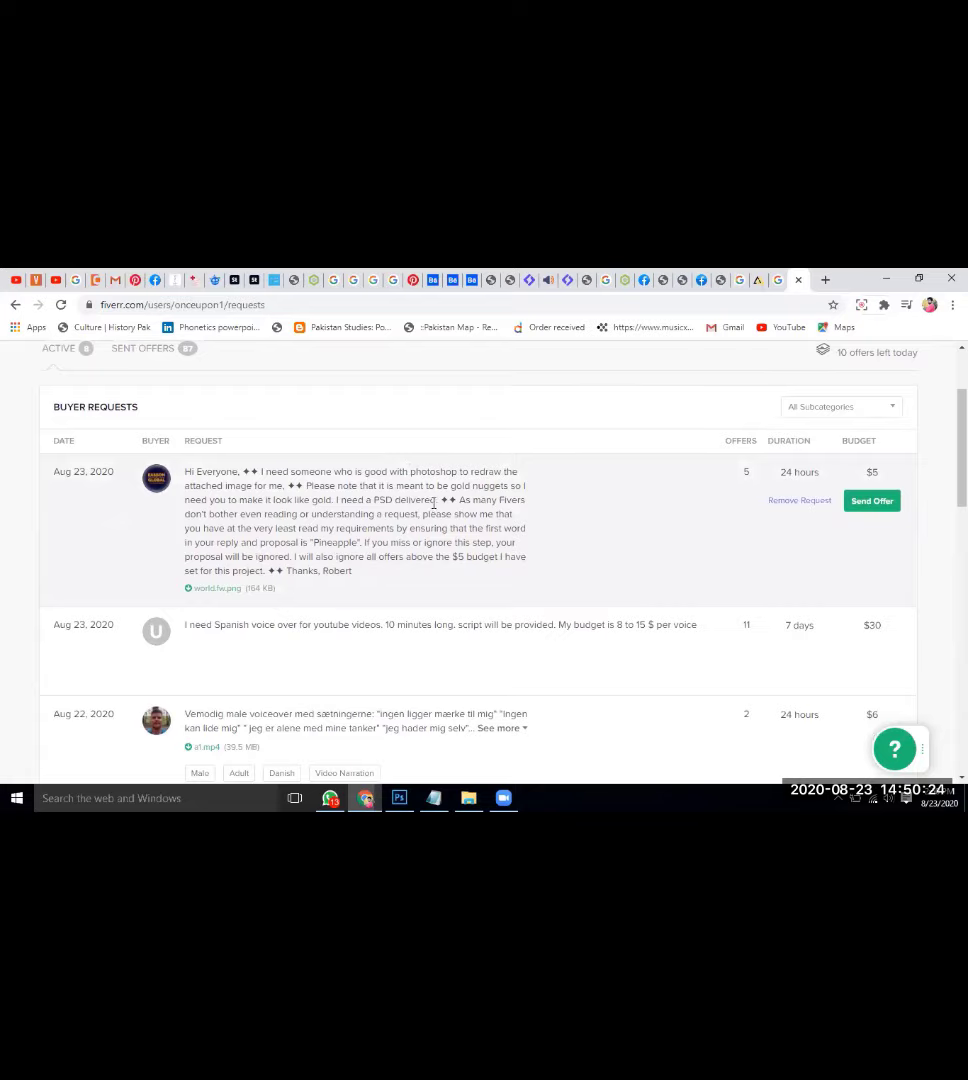
left_click_drag(436, 500, 338, 500)
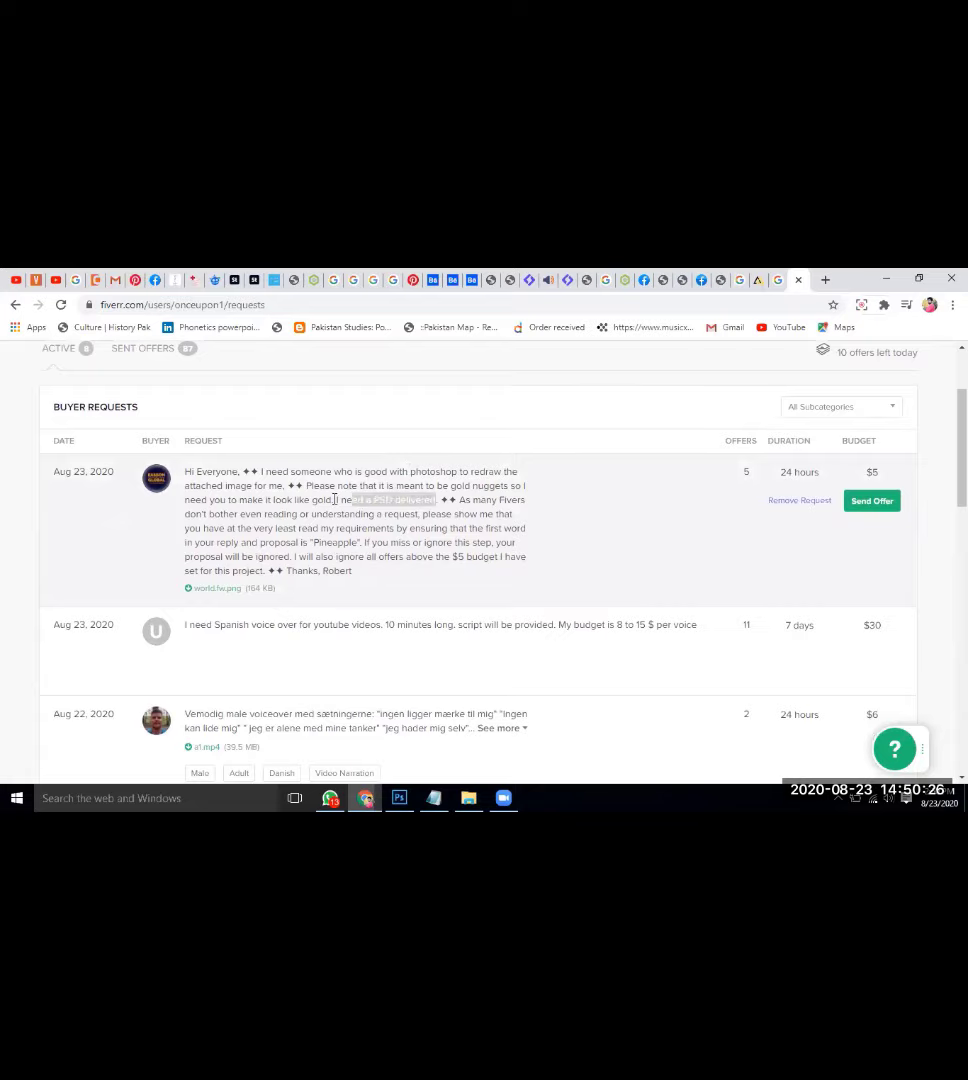
left_click(385, 505)
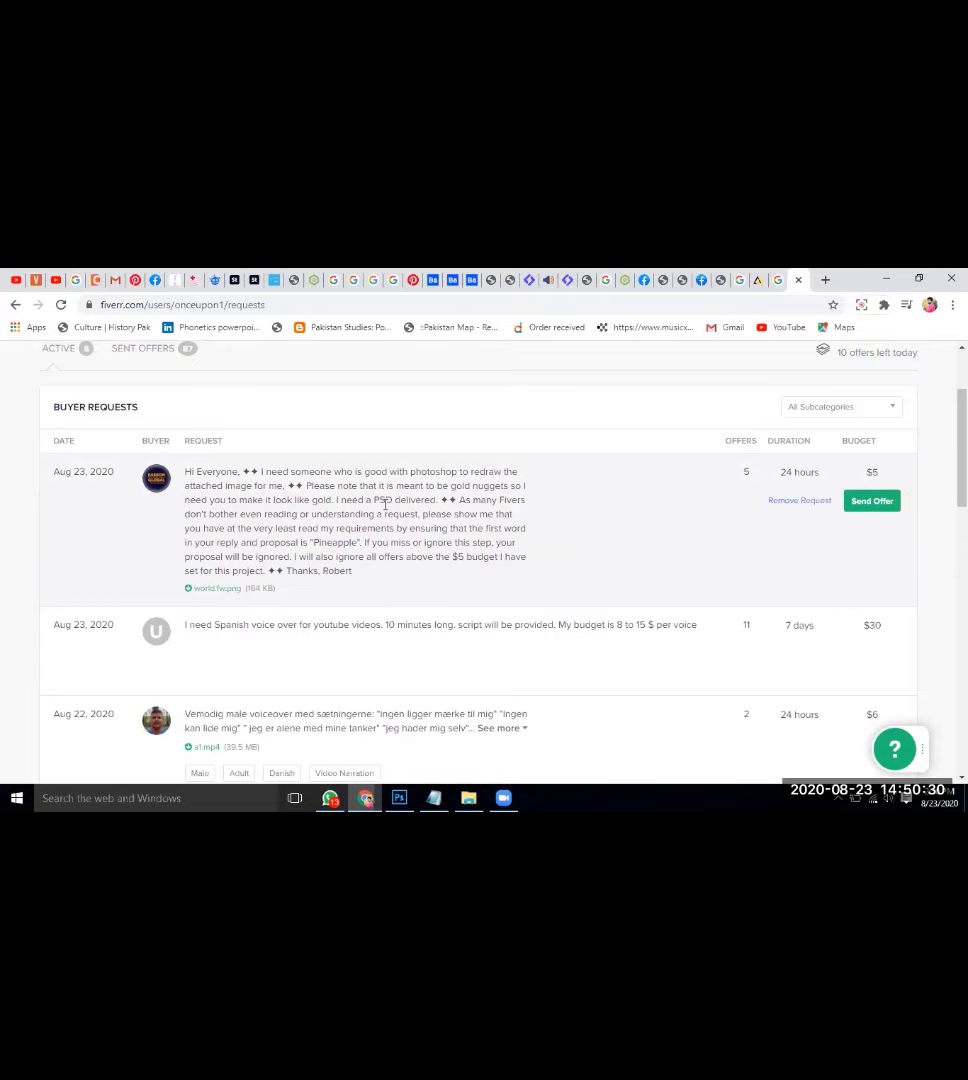
scroll(385, 505, "down", 1)
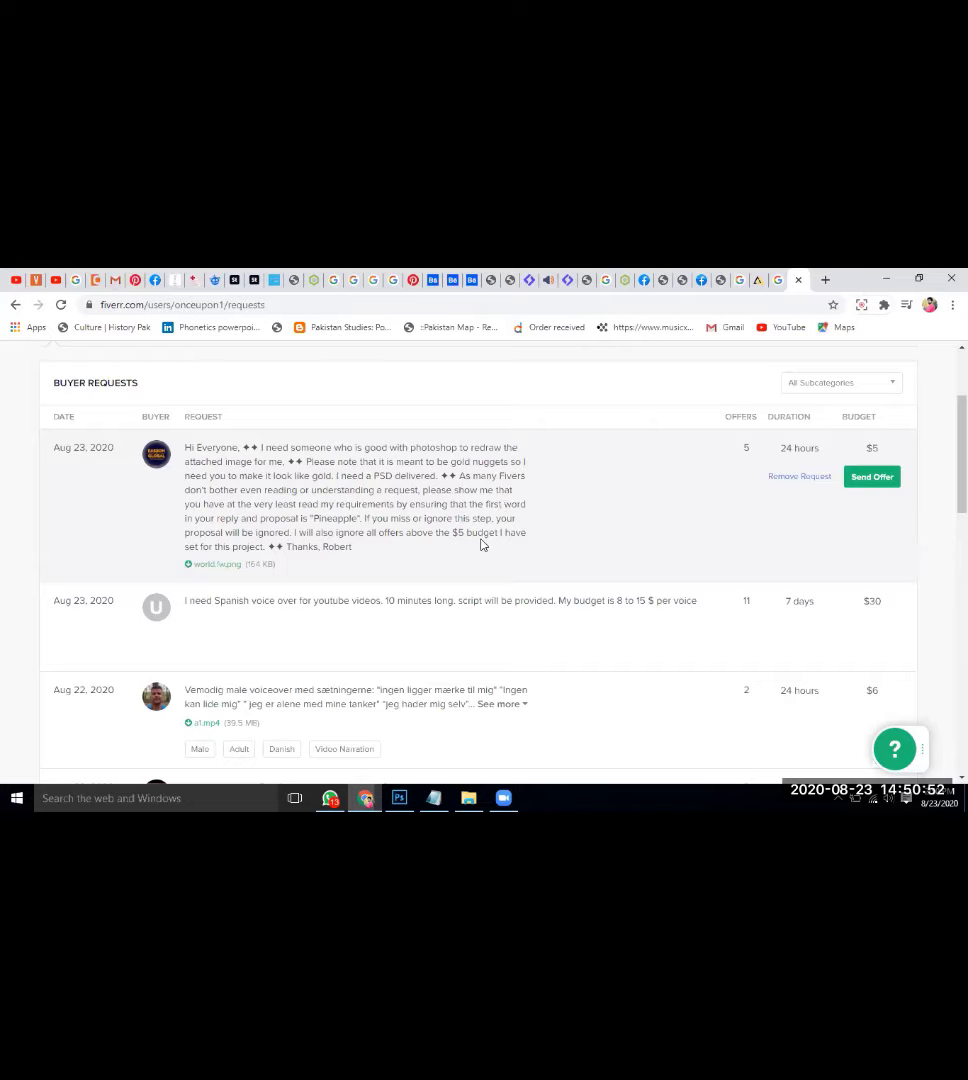
left_click(218, 566)
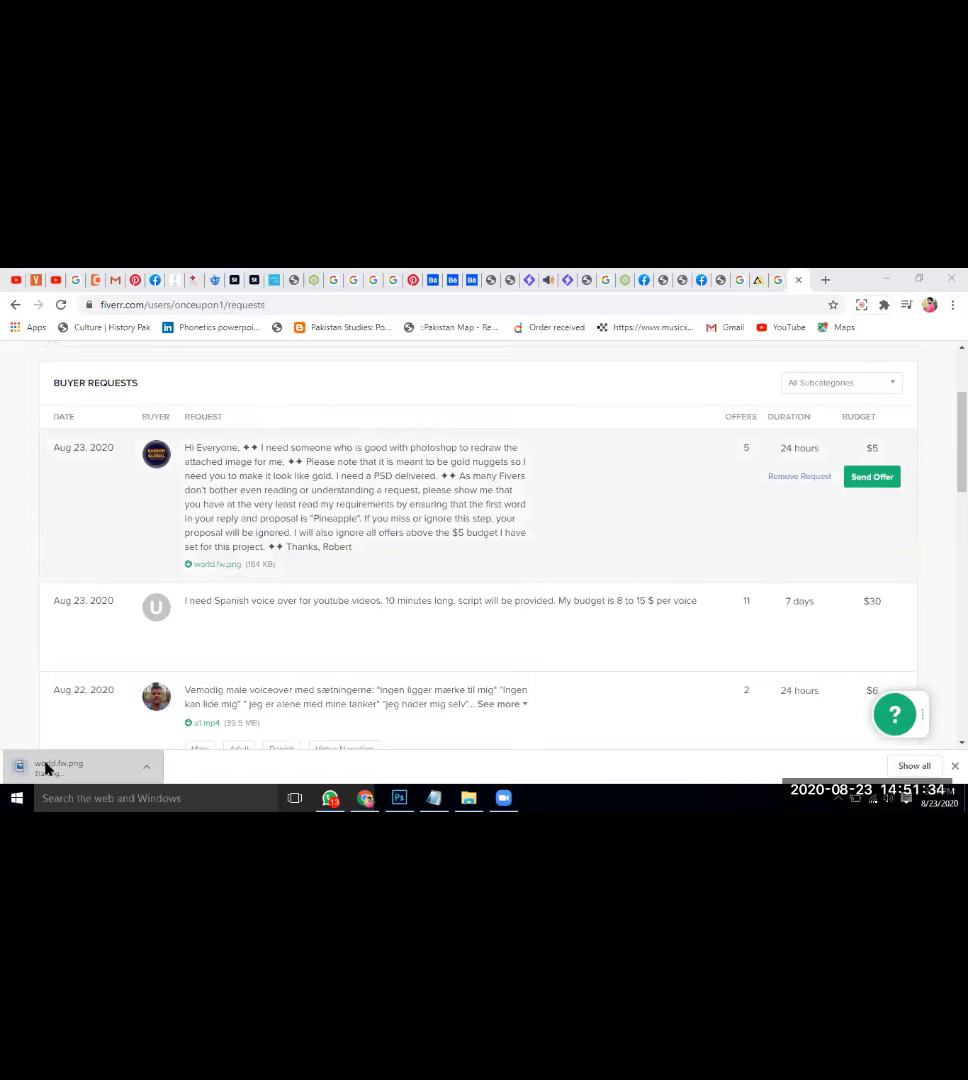
Start an offer on the Photoshop redraw request using the graphic designing gig, with a total amount of $5
left_click(459, 508)
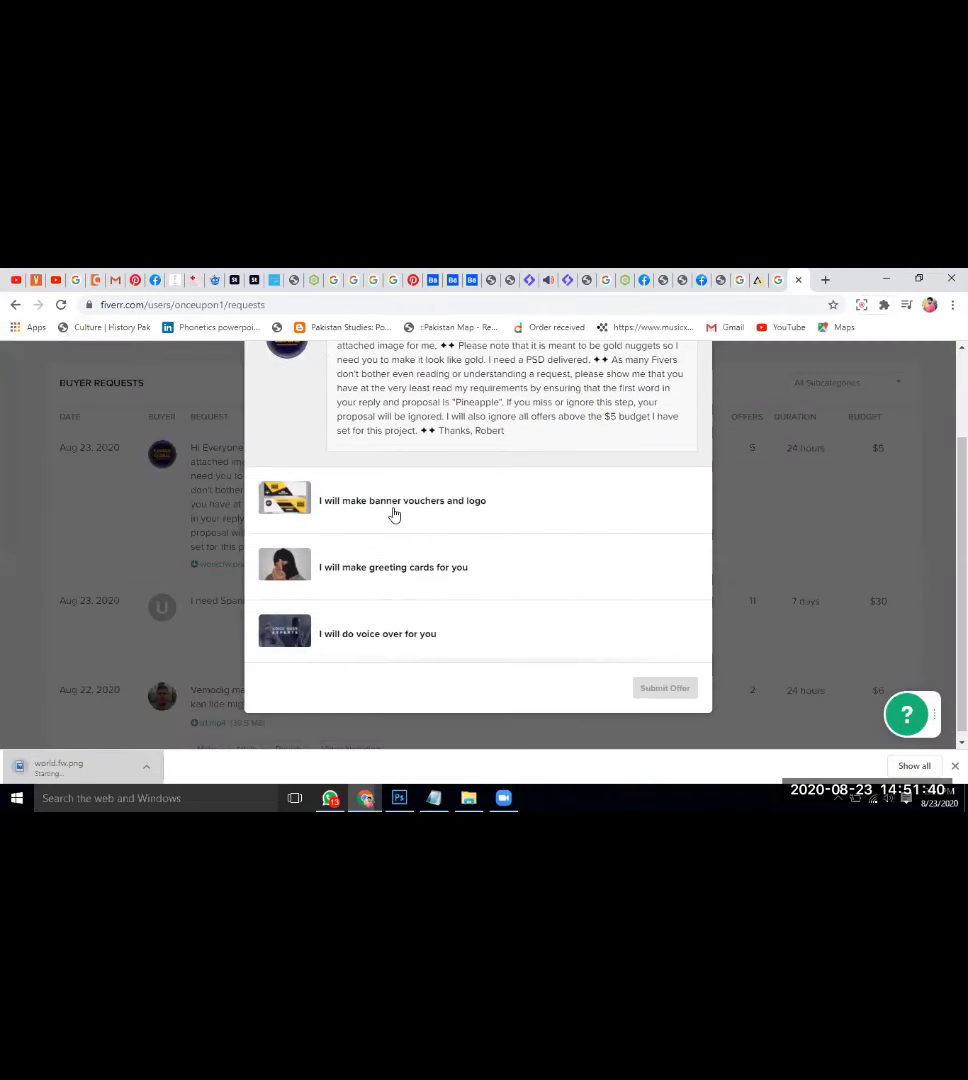
scroll(390, 516, "down", 2)
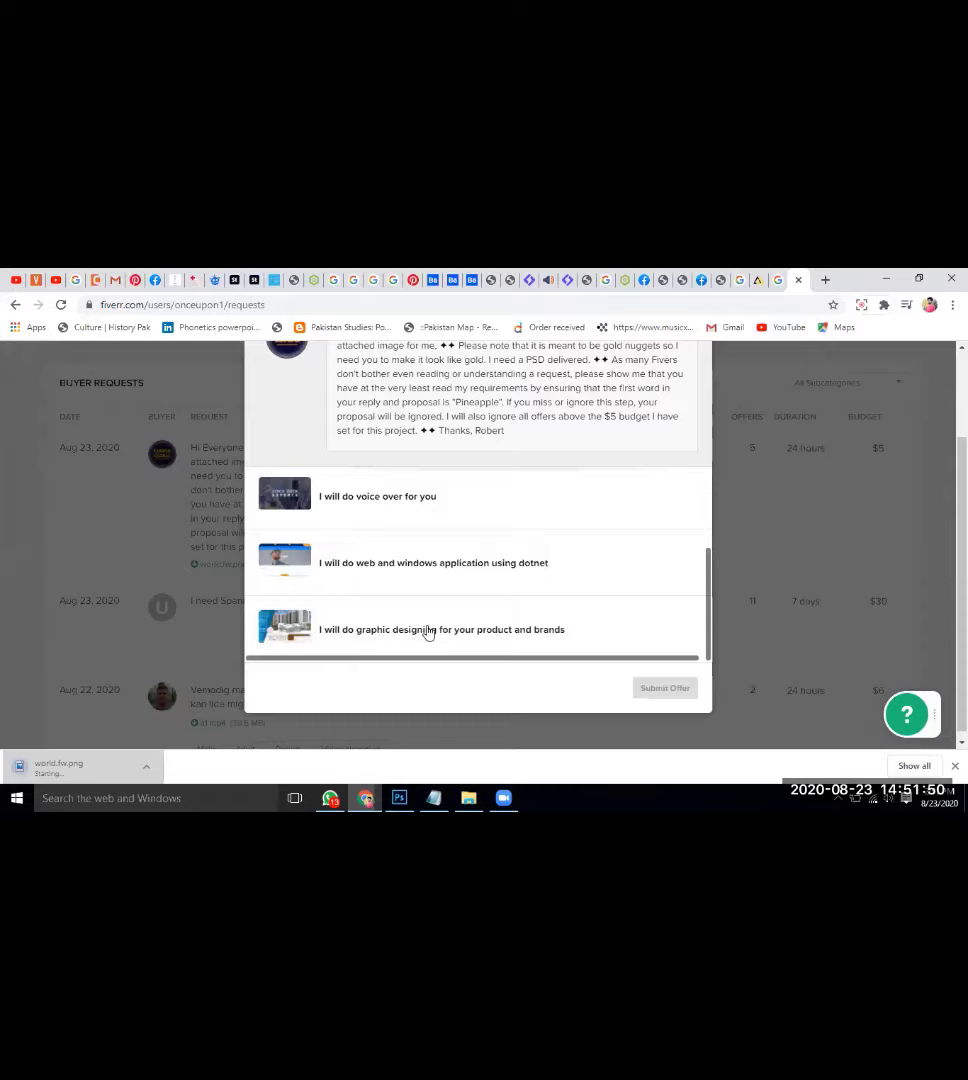
left_click(677, 609)
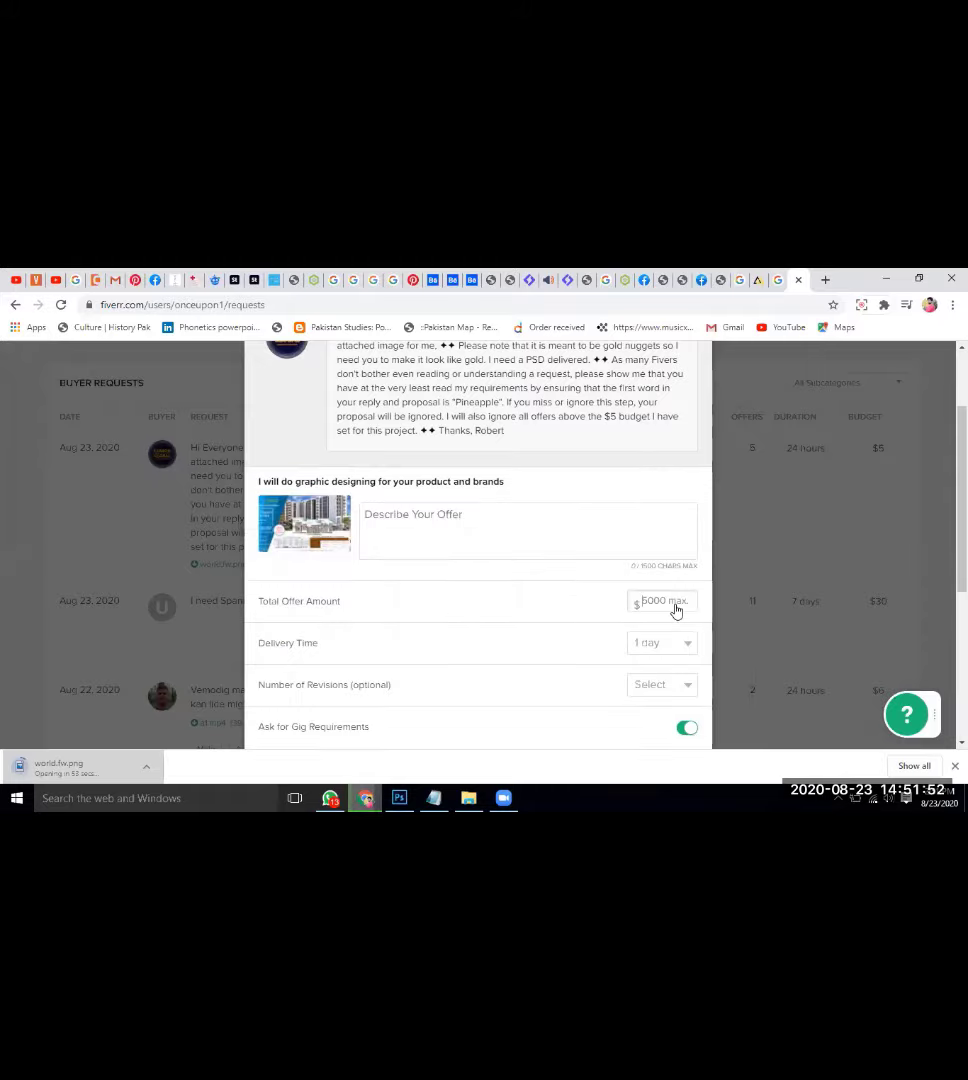
type("5")
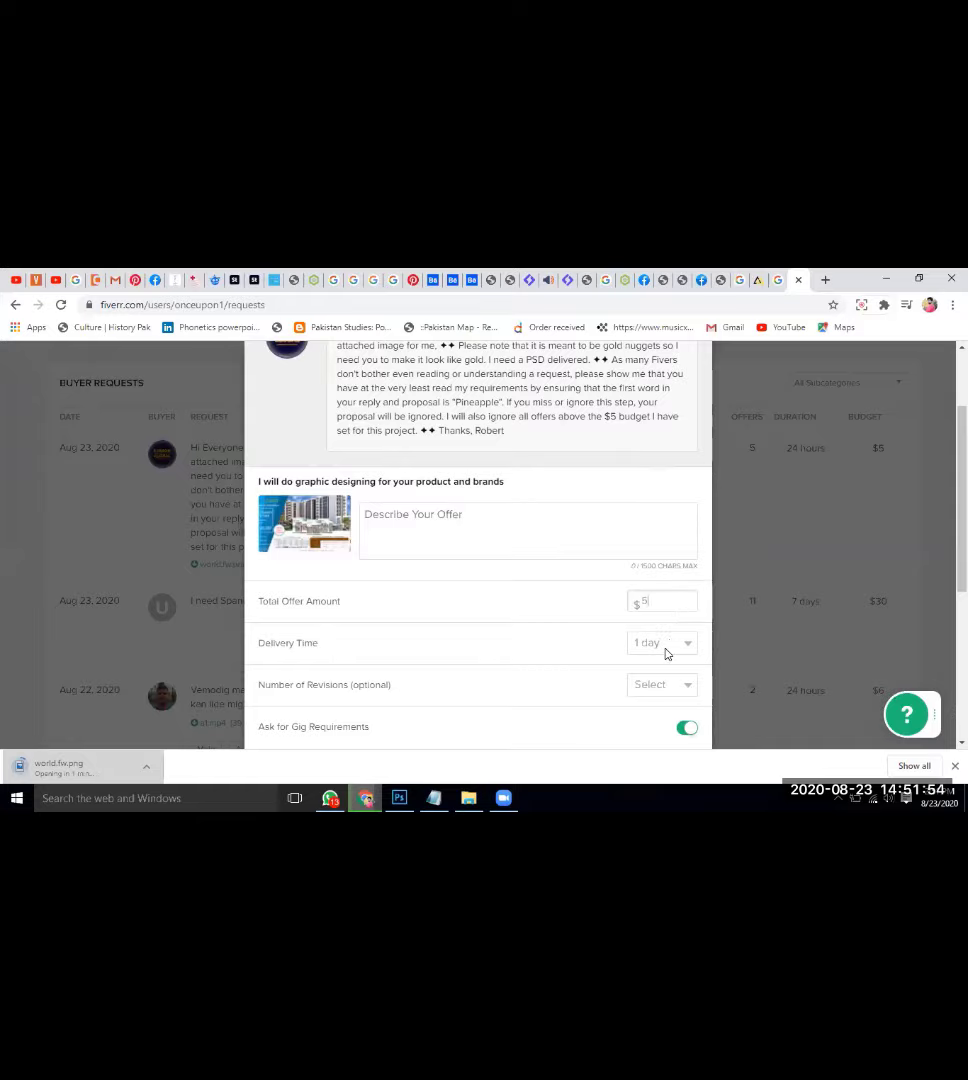
Set the offer's delivery time to 1 day and its number of revisions to 3
left_click(666, 650)
left_click(662, 686)
left_click(662, 686)
scroll(652, 413, "down", 1)
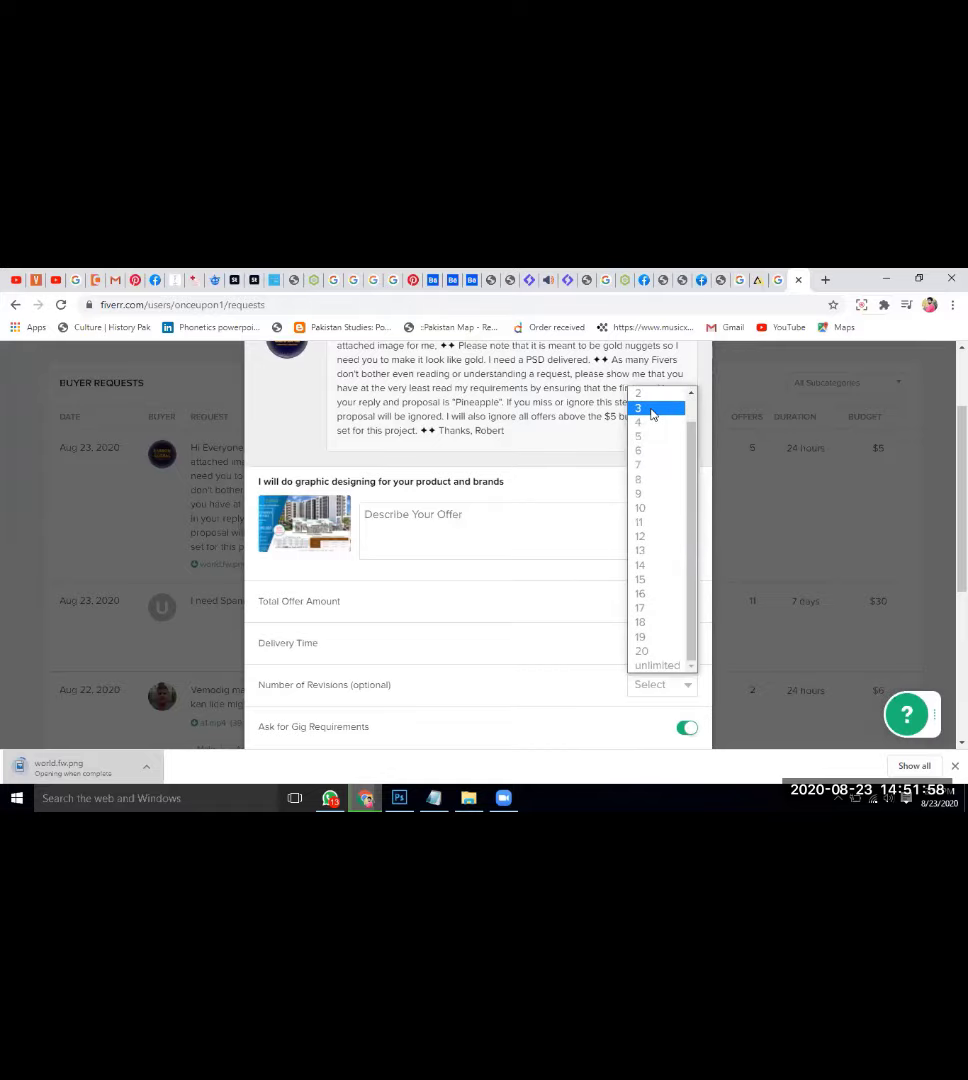
left_click(652, 409)
Switch the offer's Ask for Gig Requirements option off and back on
scroll(545, 556, "down", 2)
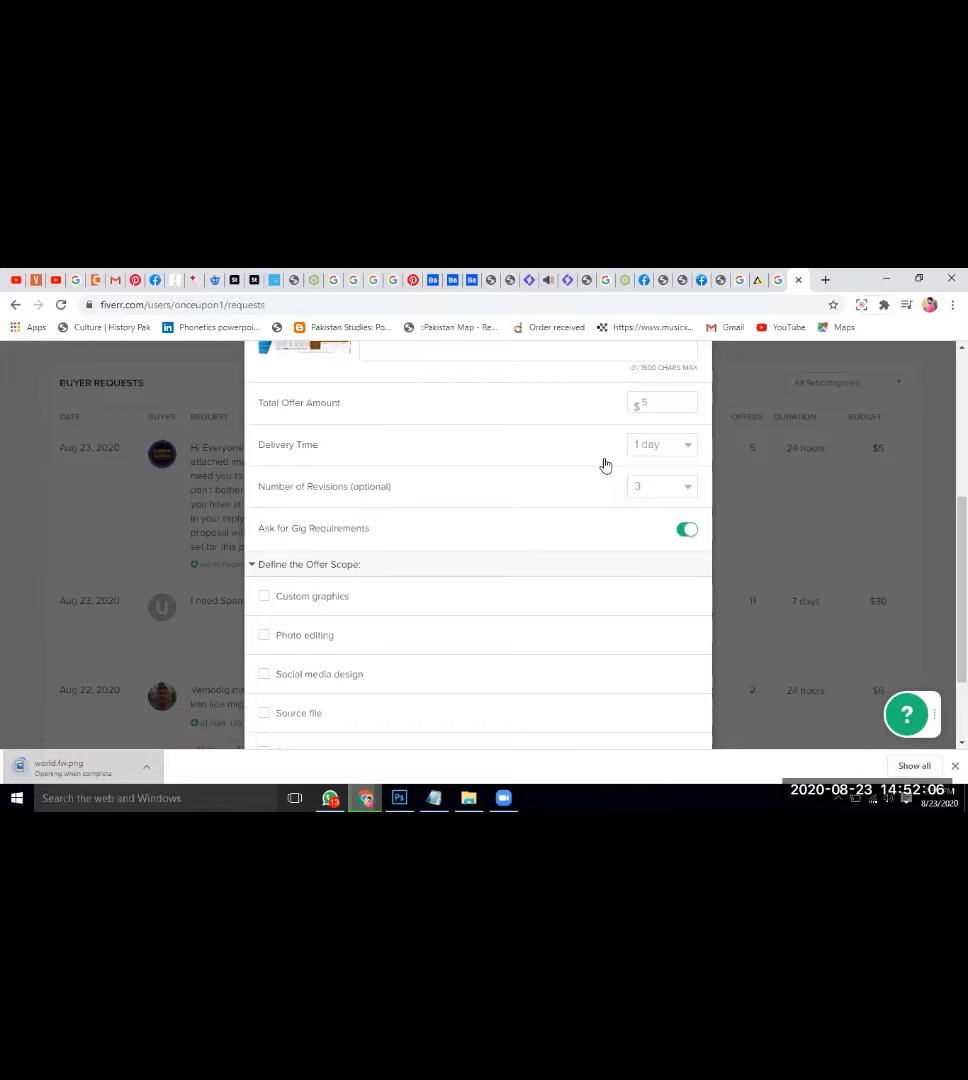
scroll(614, 458, "down", 1)
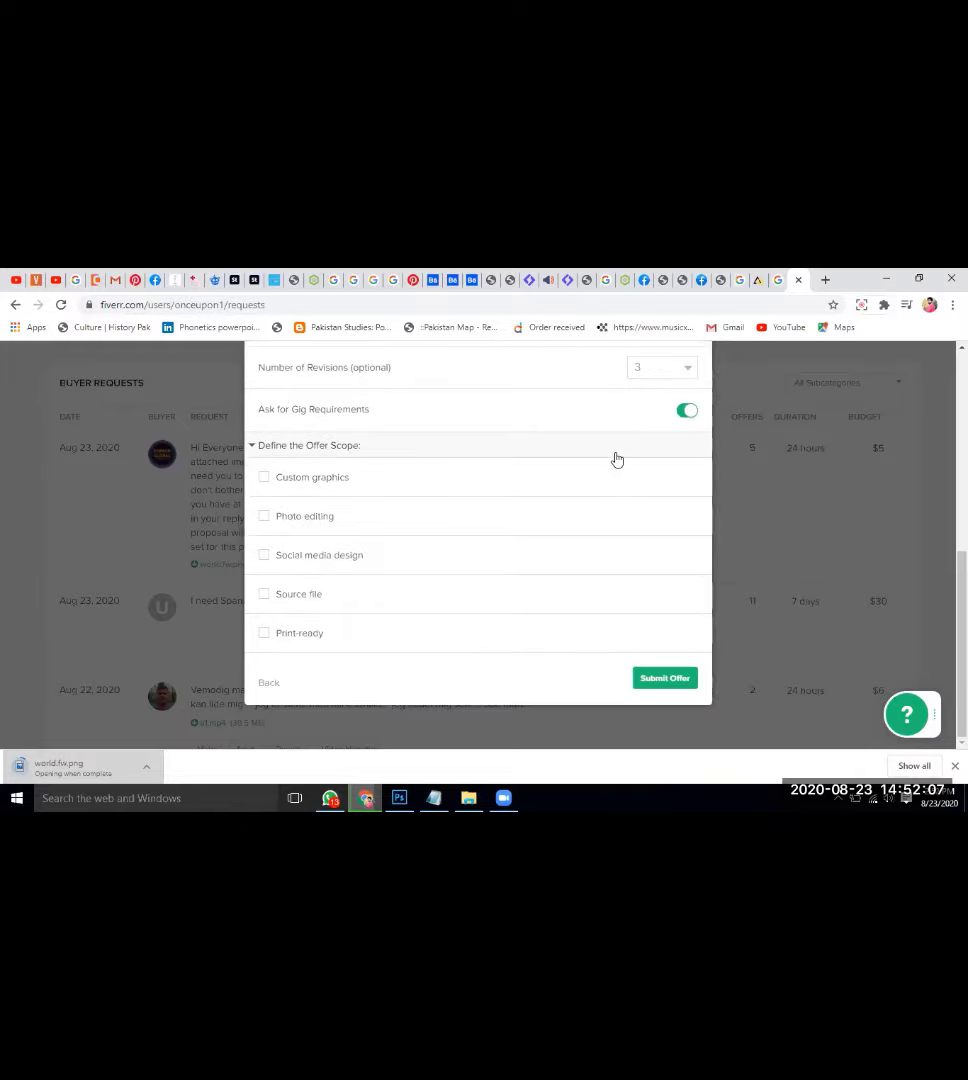
left_click(685, 422)
left_click(685, 422)
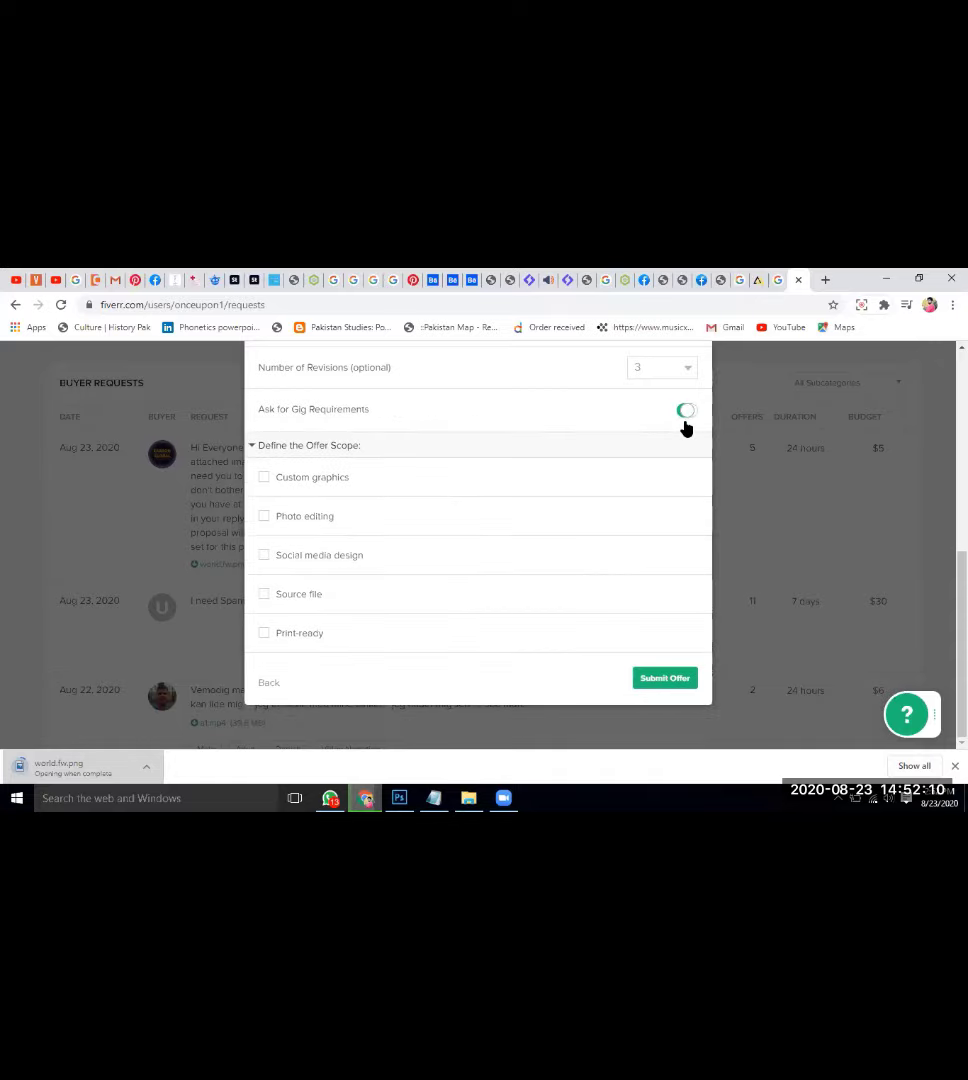